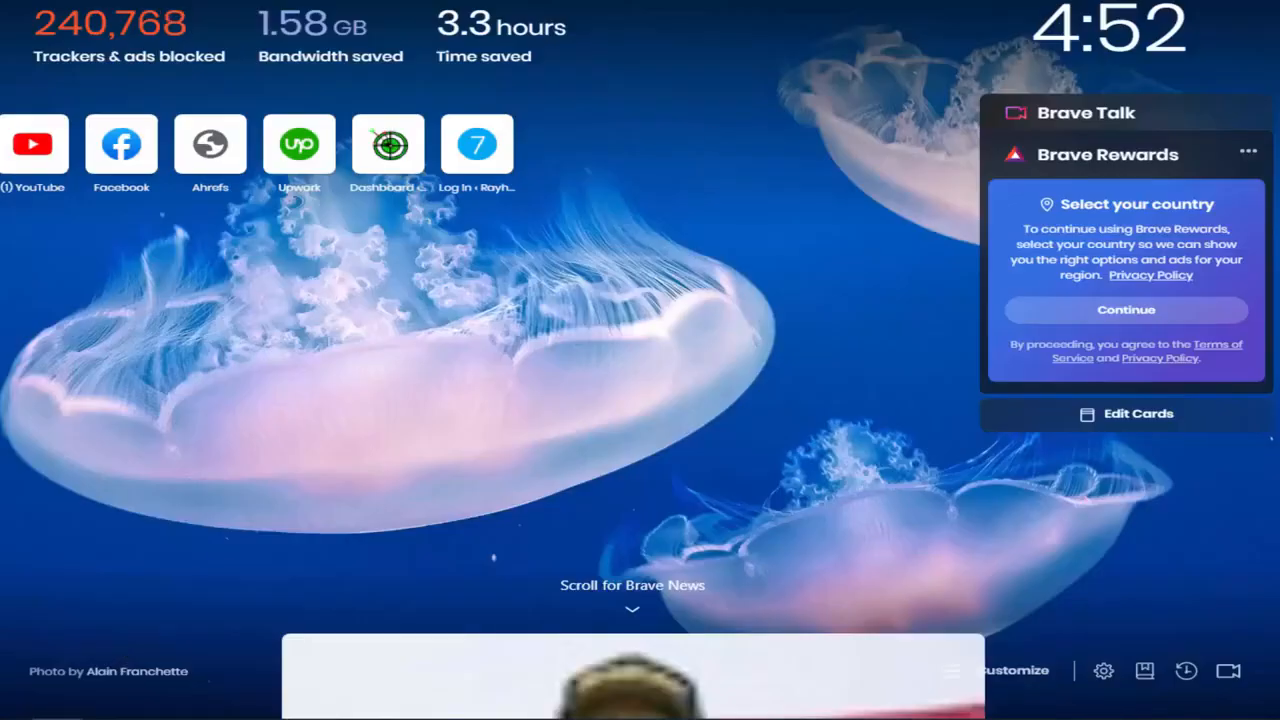
# Step: Open the SeoToolBuy login page in a new browser tab
pyautogui.hotkey('ctrl', 't')
pyautogui.write('a')
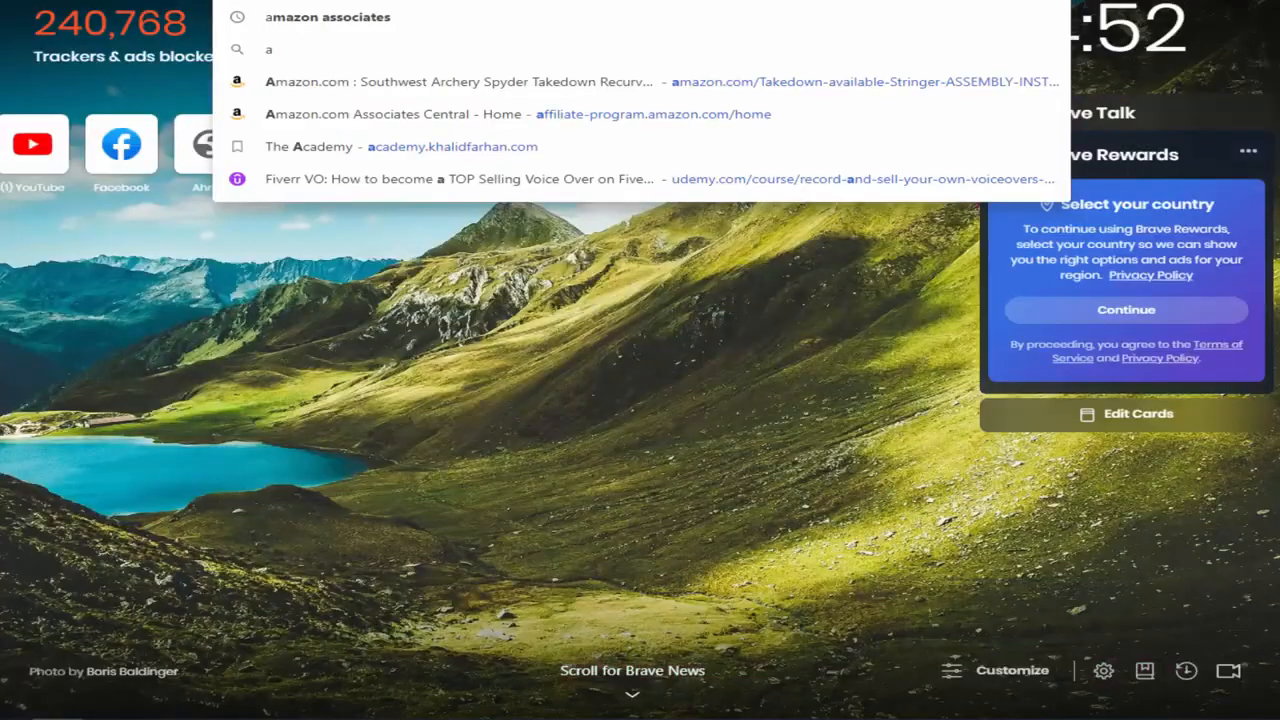
pyautogui.press('BackSpace')
pyautogui.press('BackSpace')
pyautogui.write('se')
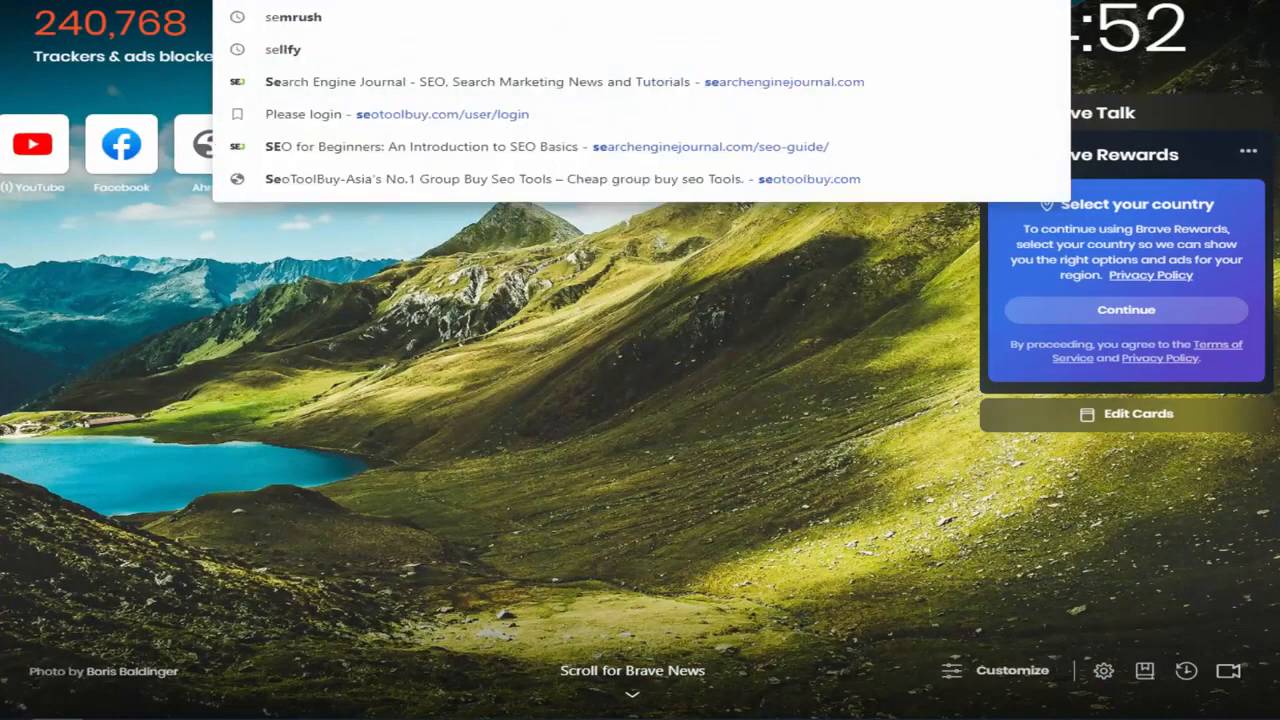
pyautogui.press('Return')
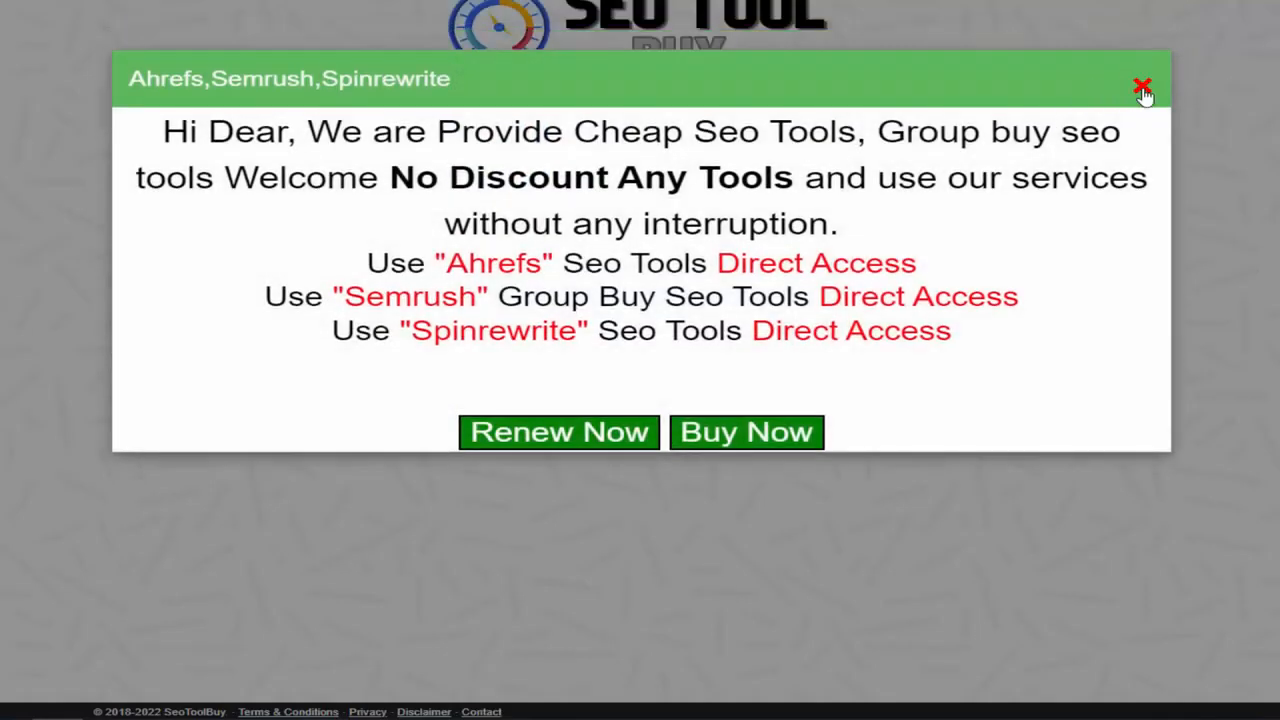
# Step: Dismiss the promotional notice and log in to SeoToolBuy with the saved account email and password
pyautogui.click(1143, 90)
pyautogui.click(749, 203)
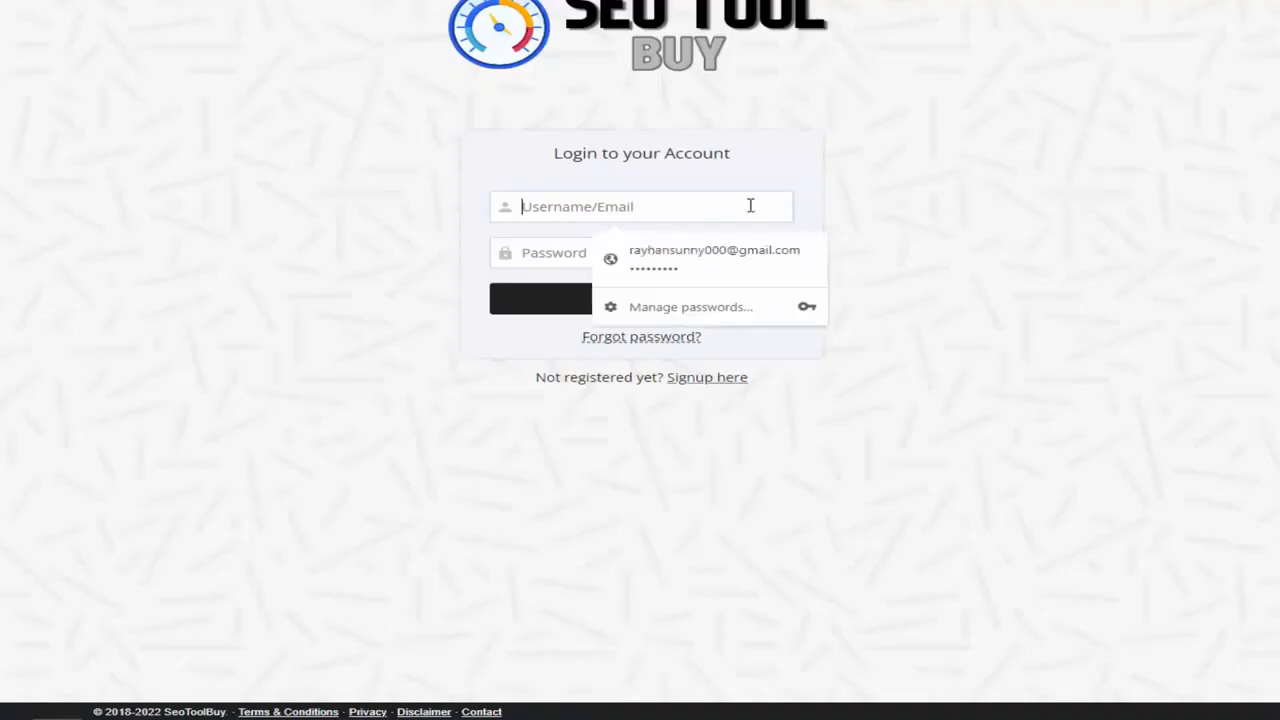
pyautogui.click(711, 254)
pyautogui.click(713, 313)
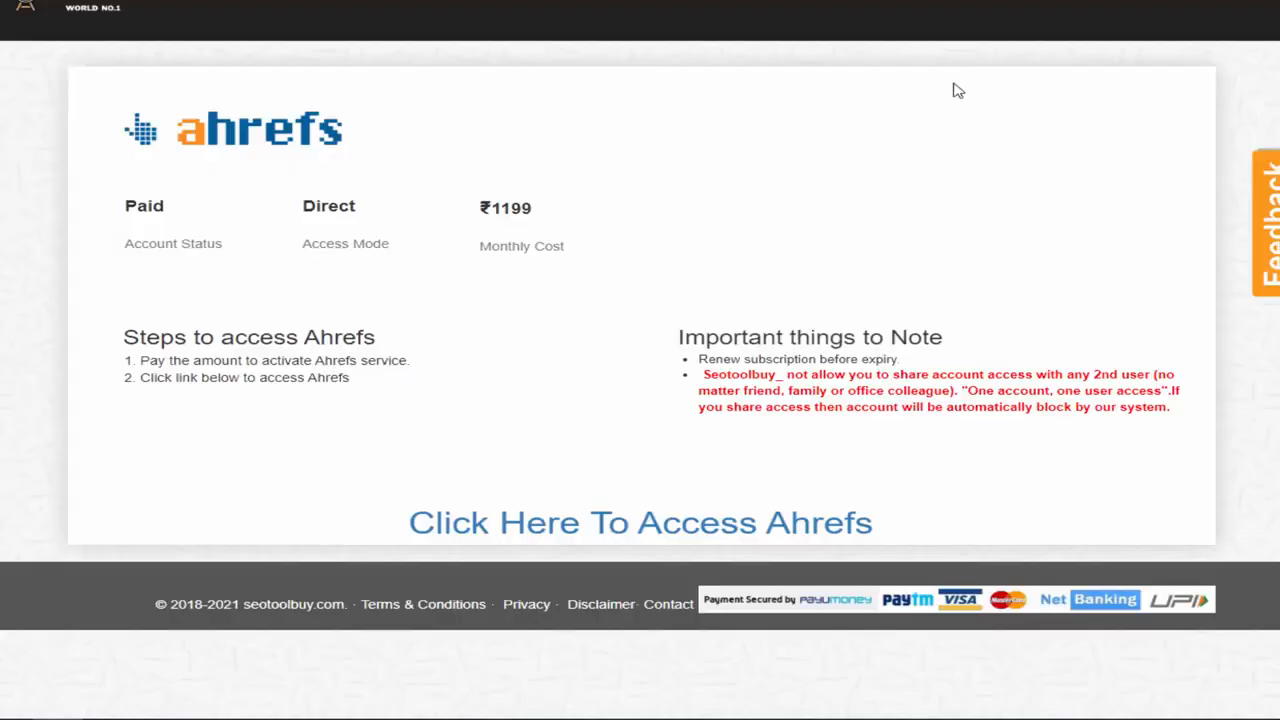
pyautogui.click(810, 521)
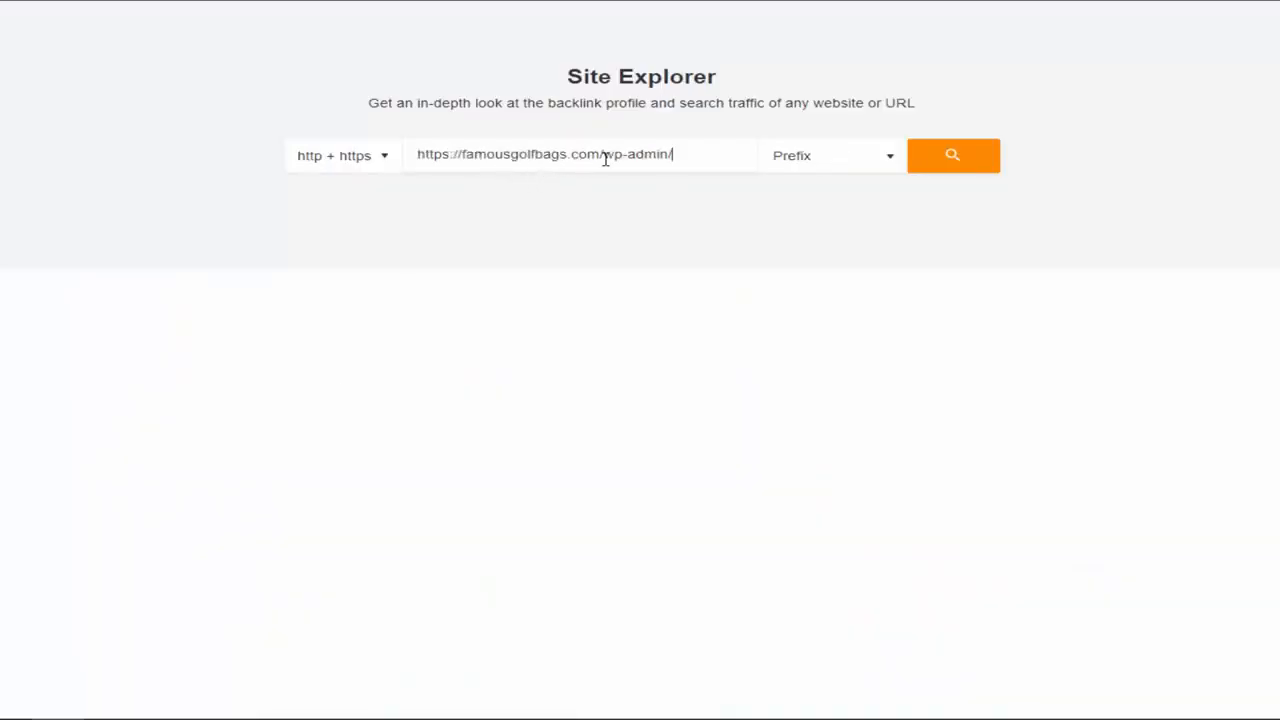
pyautogui.moveTo(603, 158); pyautogui.dragTo(749, 157)
pyautogui.press('BackSpace')
pyautogui.click(923, 170)
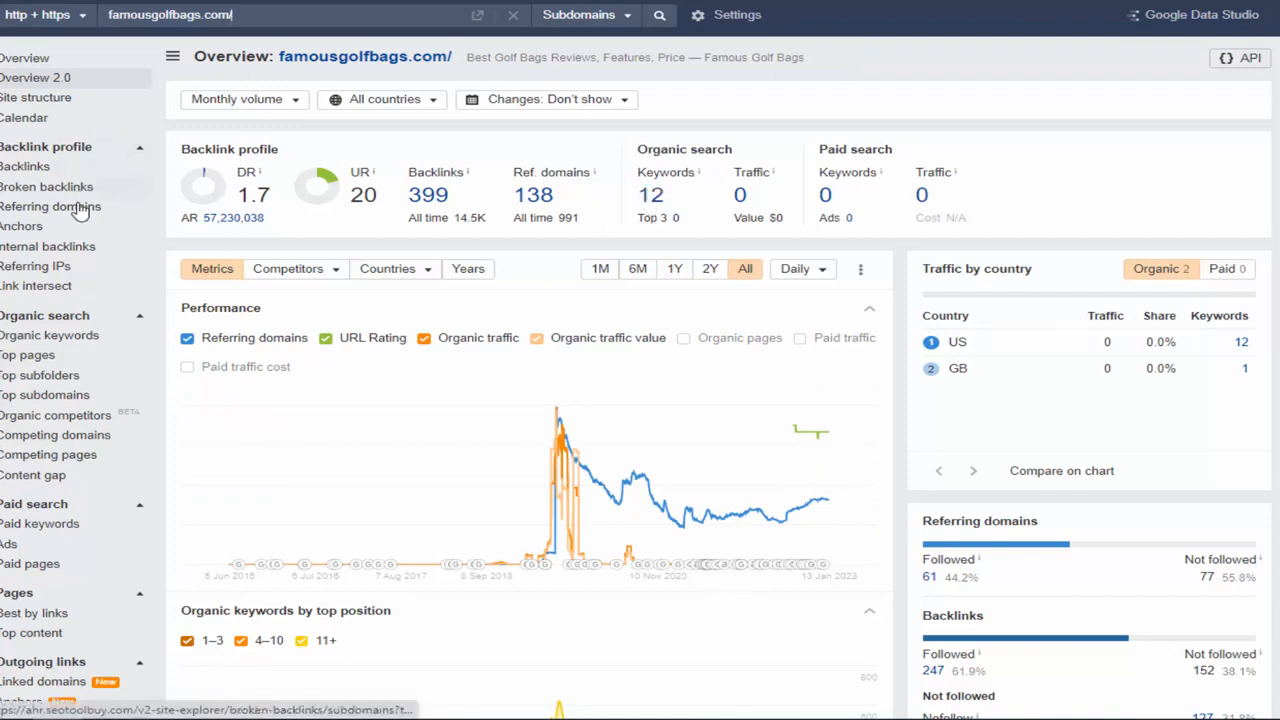
# Step: Examine the organic keywords report for famousgolfbags.com and the site's WordPress dashboard
pyautogui.click(66, 342)
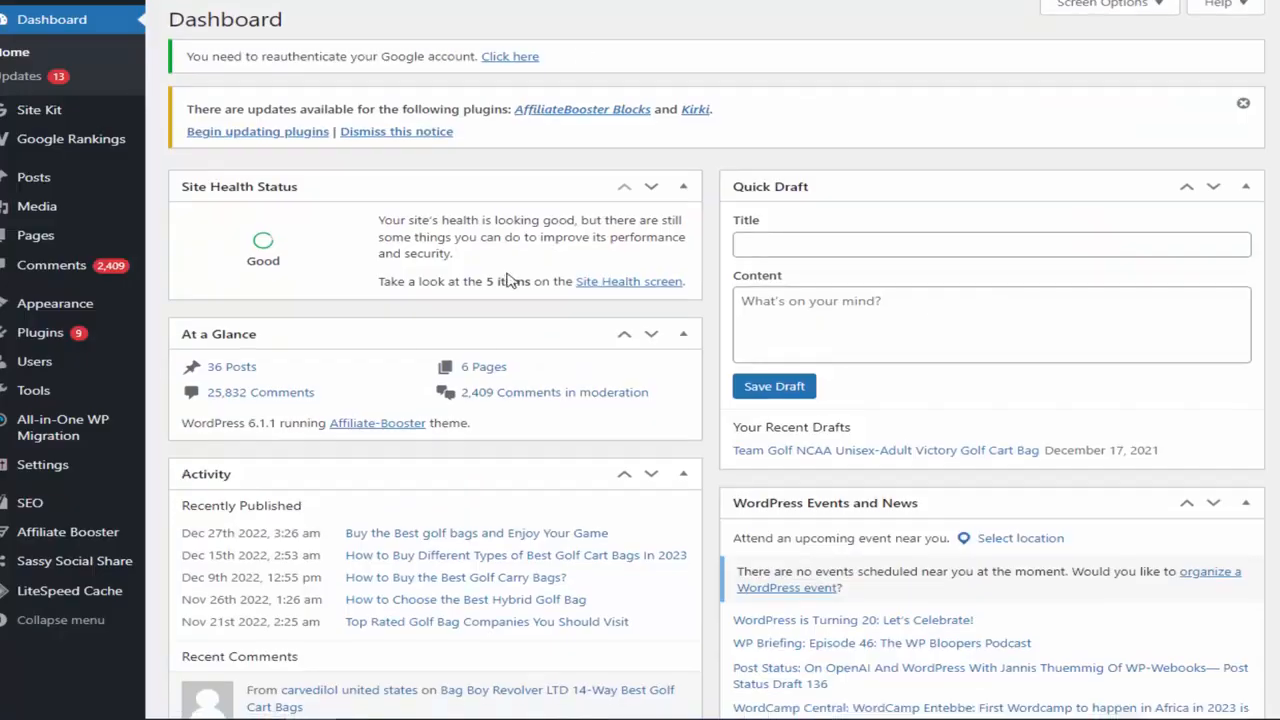
pyautogui.scroll(-9, 509, 280)
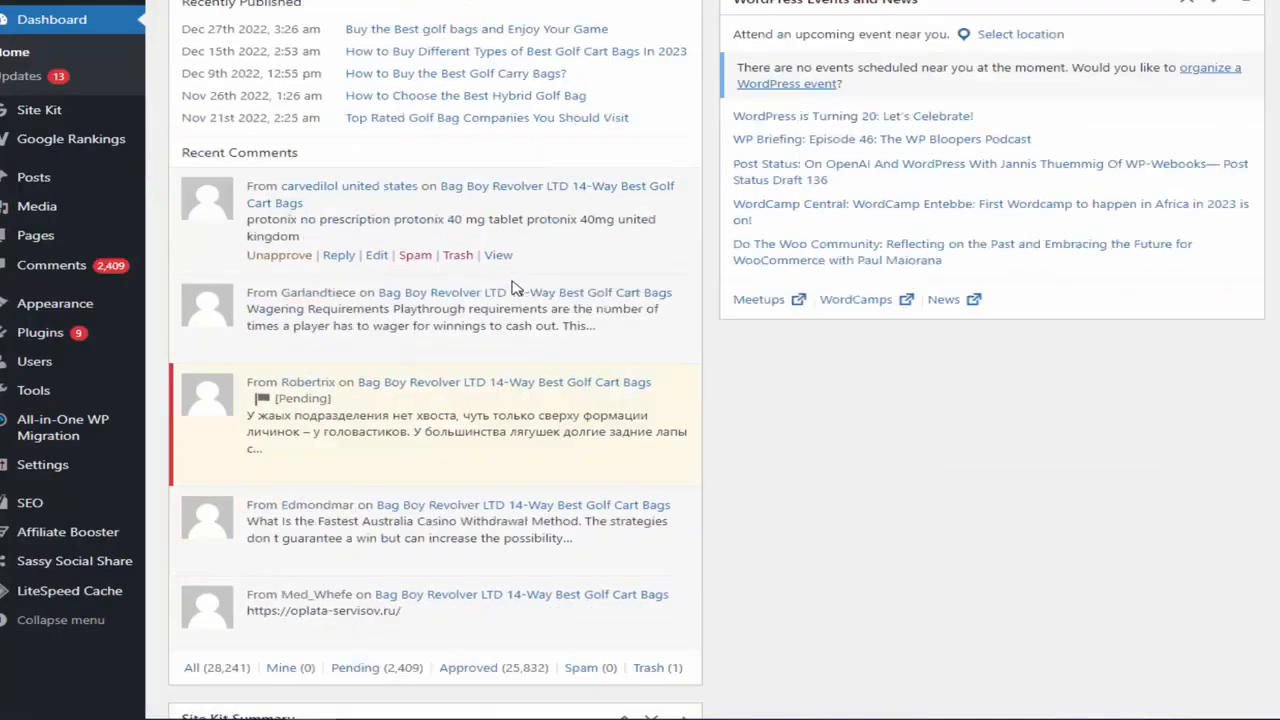
pyautogui.scroll(-5, 500, 268)
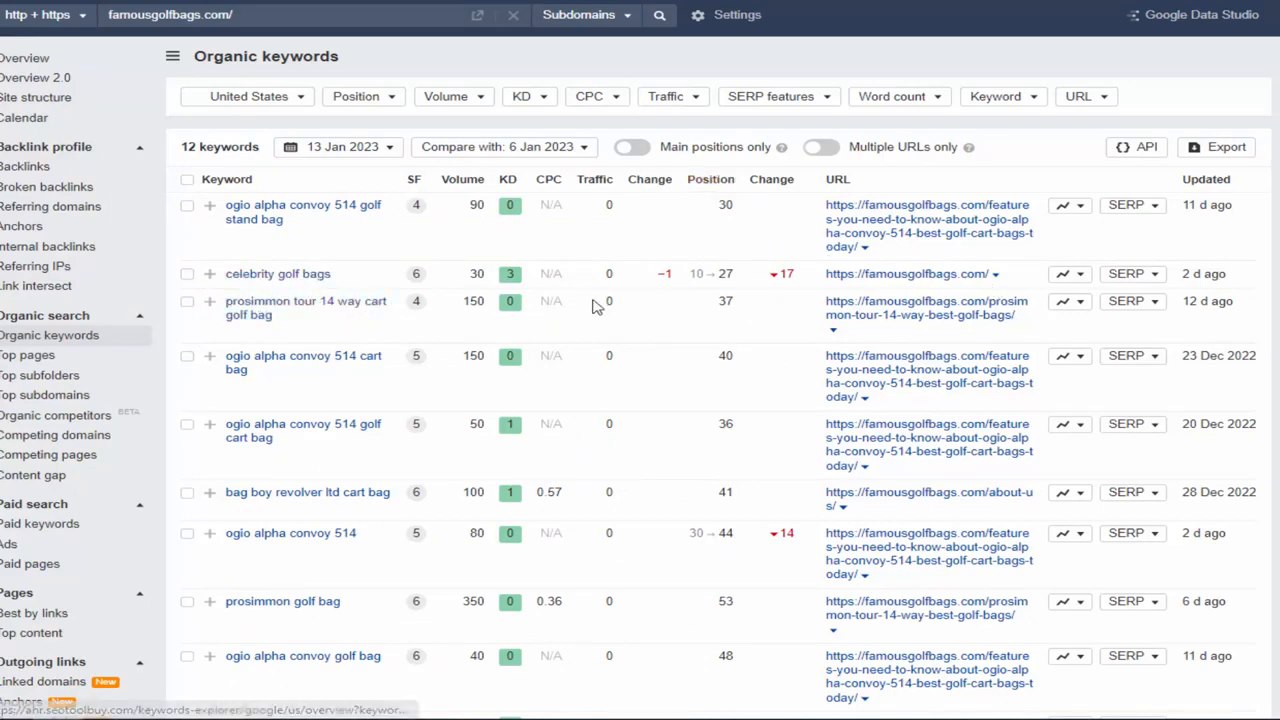
pyautogui.scroll(-5, 493, 437)
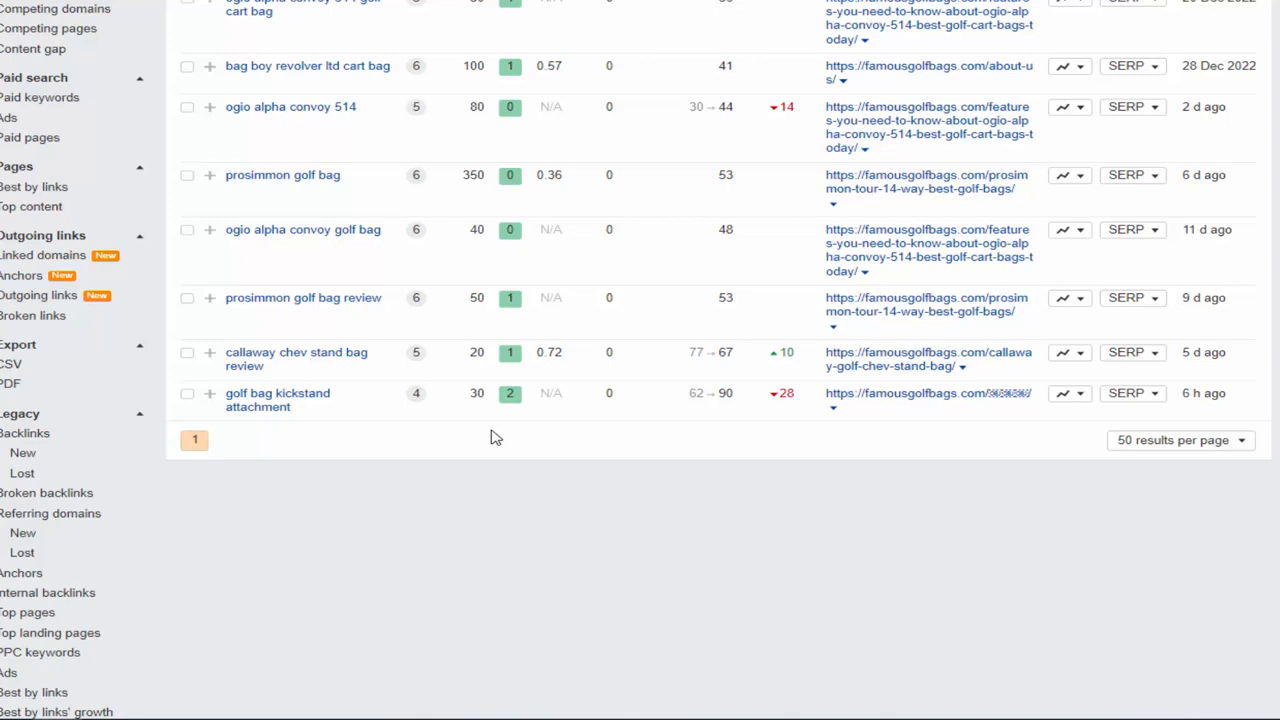
pyautogui.scroll(5, 493, 437)
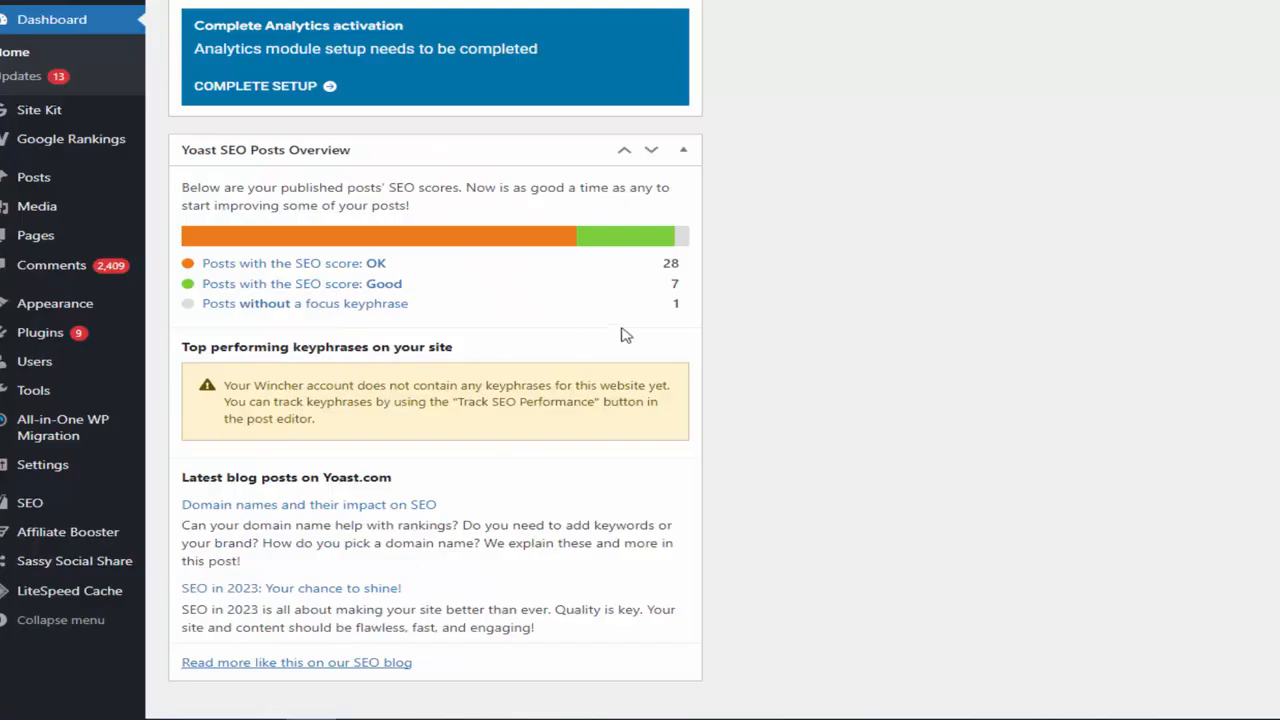
# Step: Switch to the Famous Golf Bags website and read through its Best Golf Bags Reviews, Features, Price page
pyautogui.scroll(5, 589, 311)
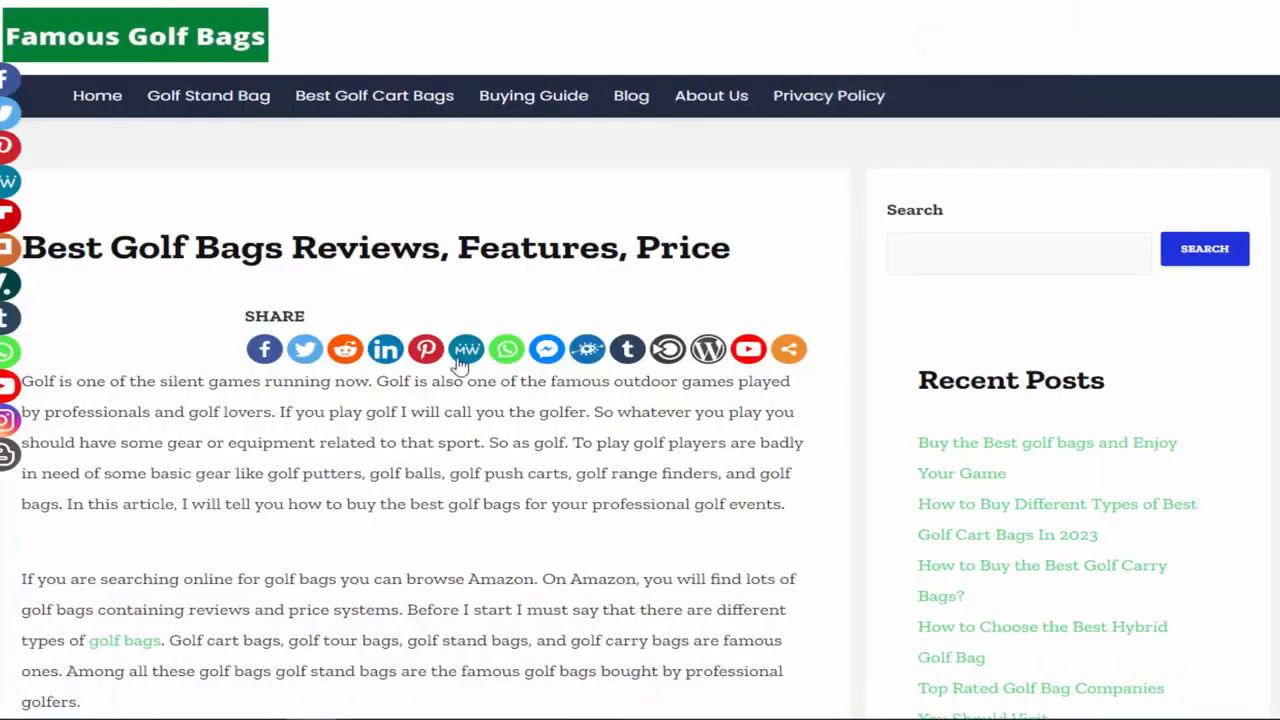
pyautogui.scroll(-8, 435, 403)
pyautogui.scroll(-10, 435, 403)
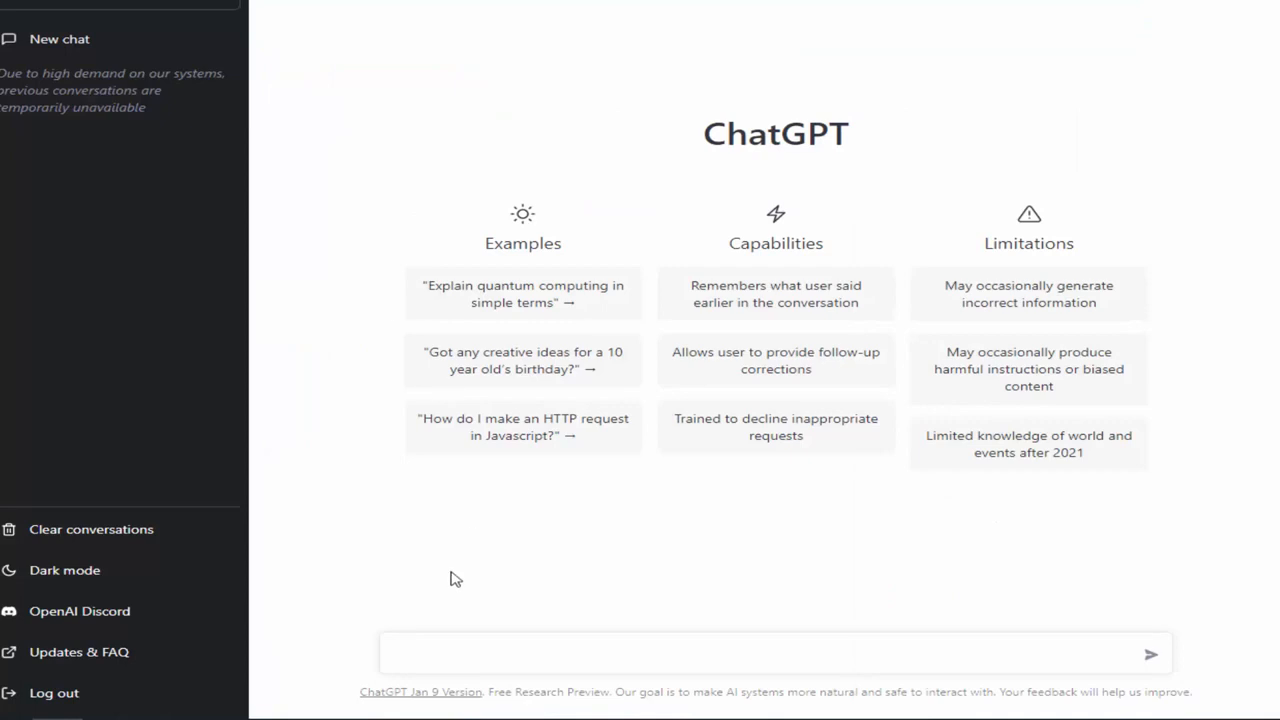
# Step: Switch to ChatGPT and delete the existing "New chat" conversation about SEO tools
pyautogui.click(415, 646)
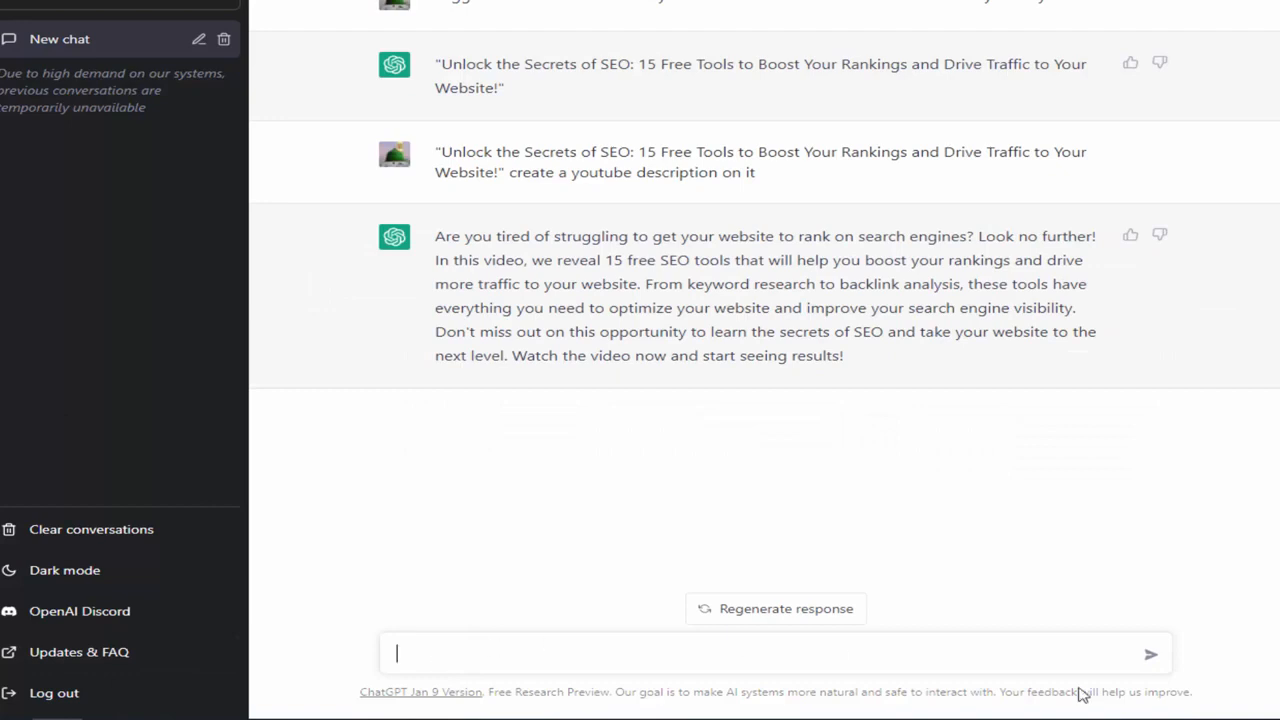
pyautogui.click(224, 40)
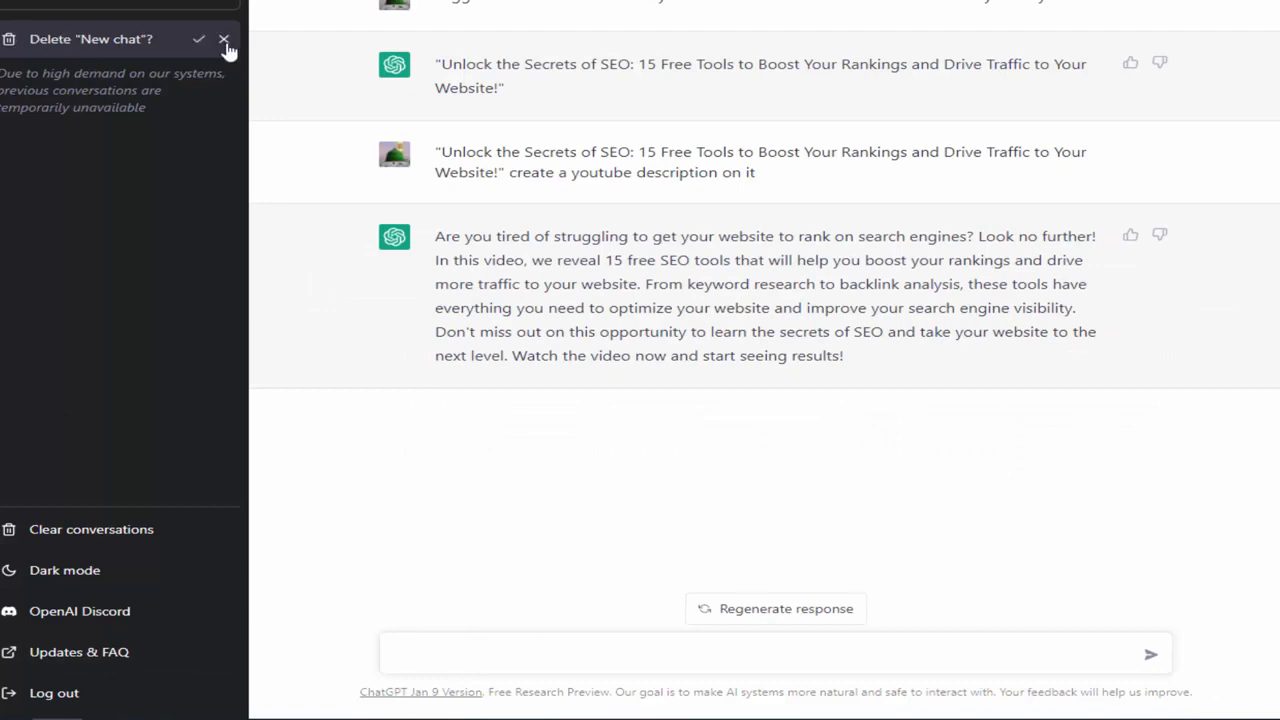
pyautogui.click(199, 42)
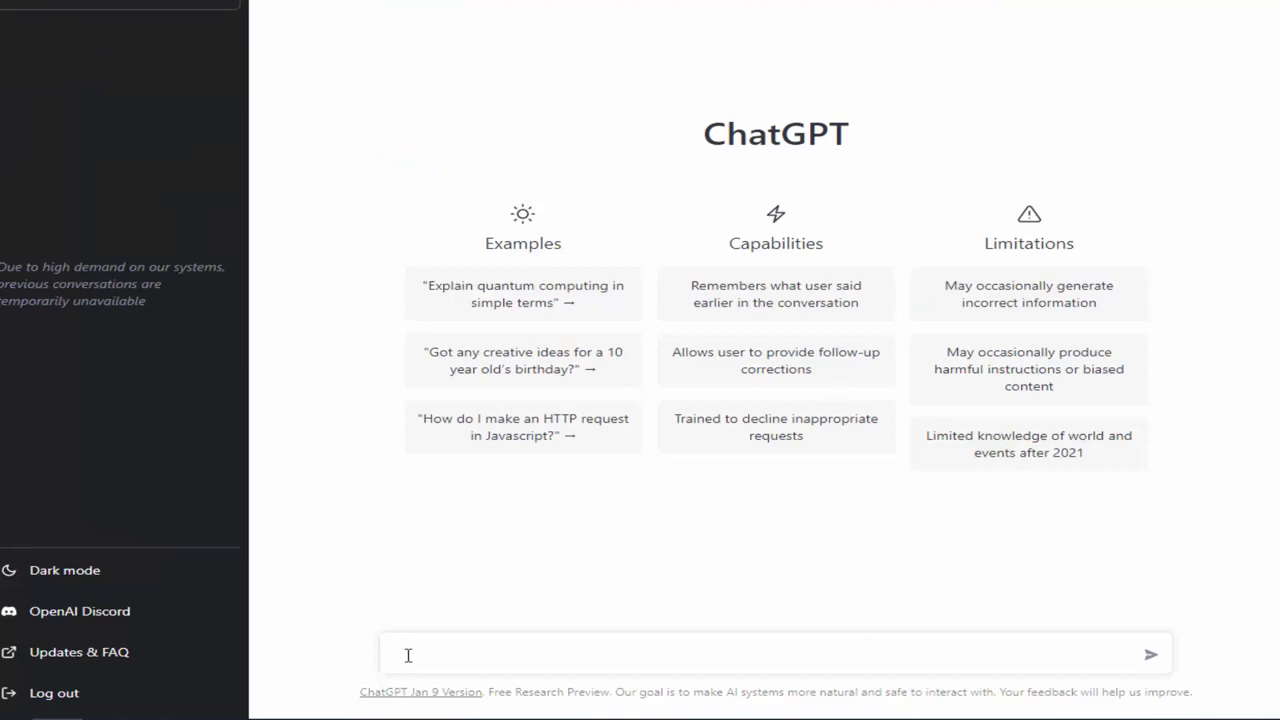
# Step: Ask ChatGPT "what are the best golf bags ? what are the standard price of best golf bags"
pyautogui.write('what are the best golf bags ? what are the standard price o')
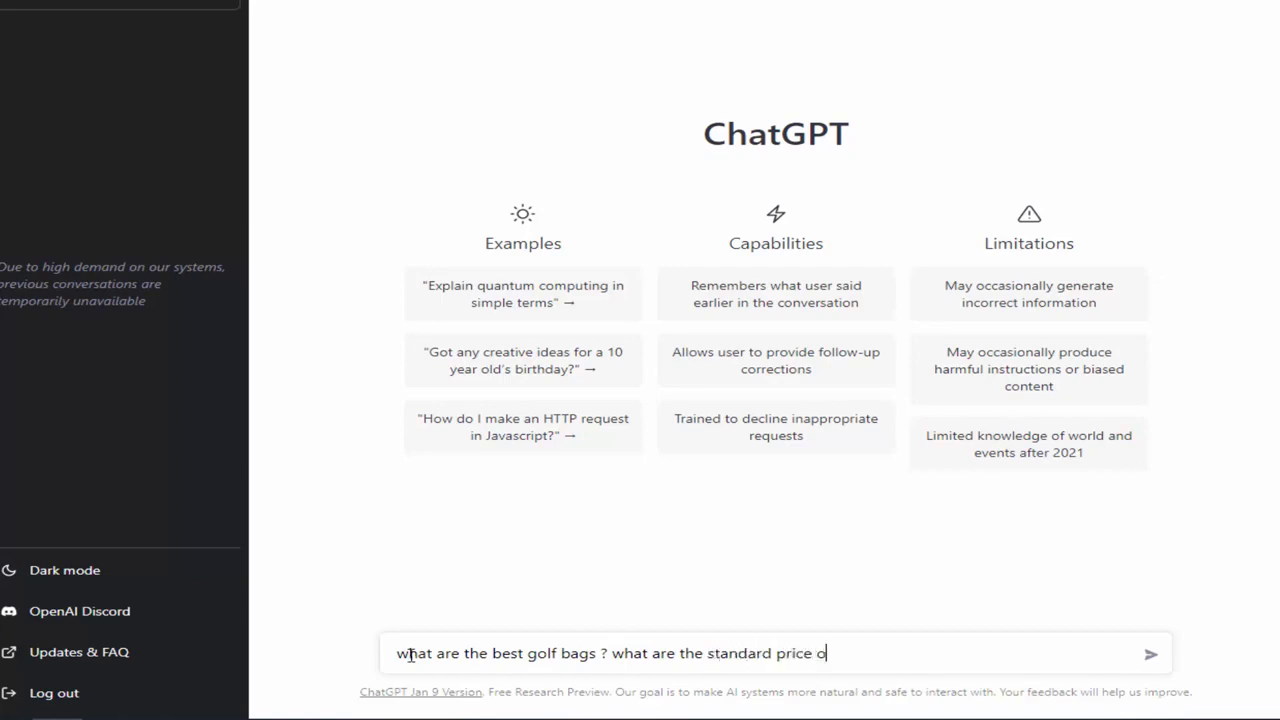
pyautogui.write('f bags')
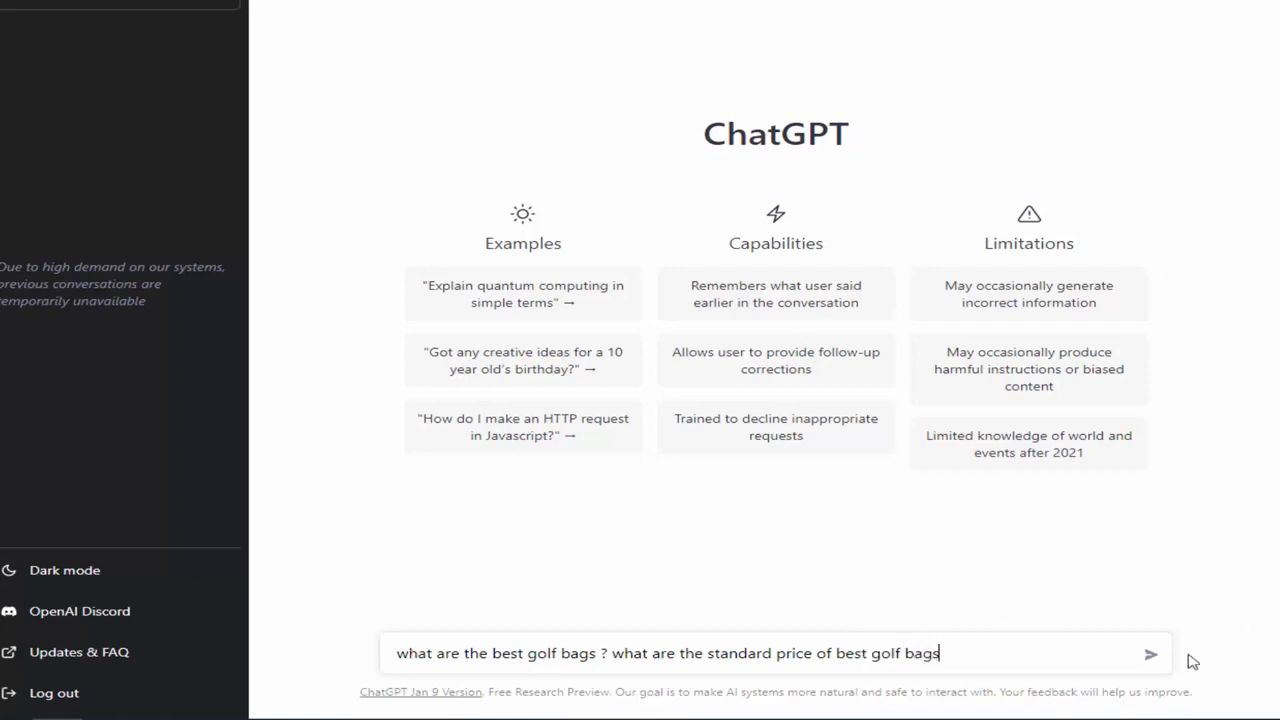
pyautogui.click(1152, 656)
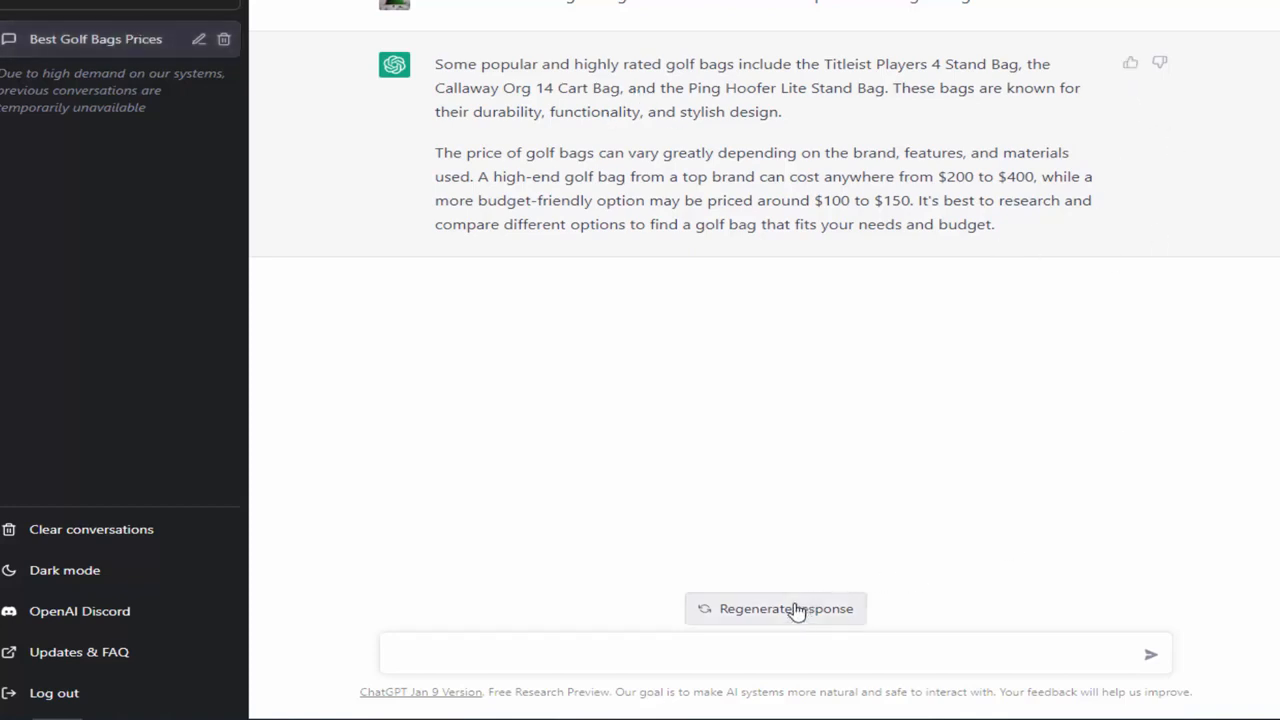
# Step: Copy the full answer about golf bags and prices, and regenerate the response
pyautogui.moveTo(1013, 236); pyautogui.dragTo(429, 64)
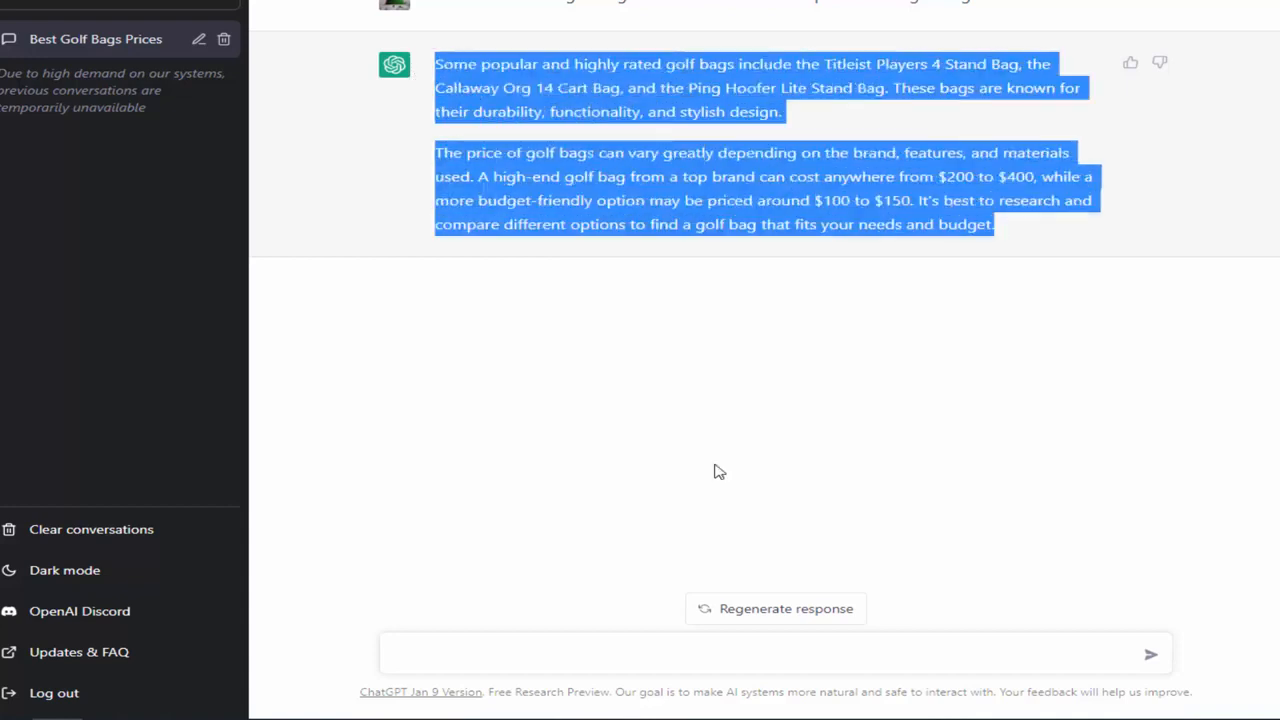
pyautogui.click(777, 617)
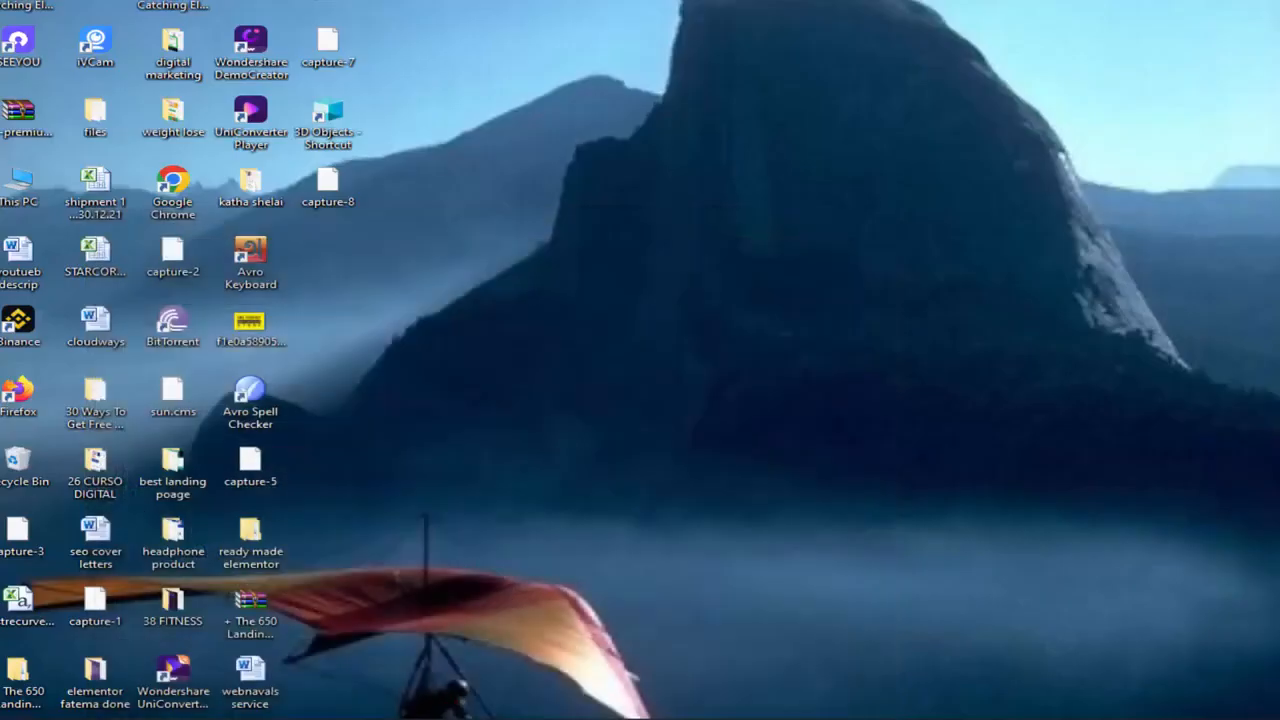
# Step: Open the "1000 blog post" folder inside its parent folder on Local Disk (E:) in File Explorer
pyautogui.doubleClick(18, 190)
pyautogui.click(842, 132)
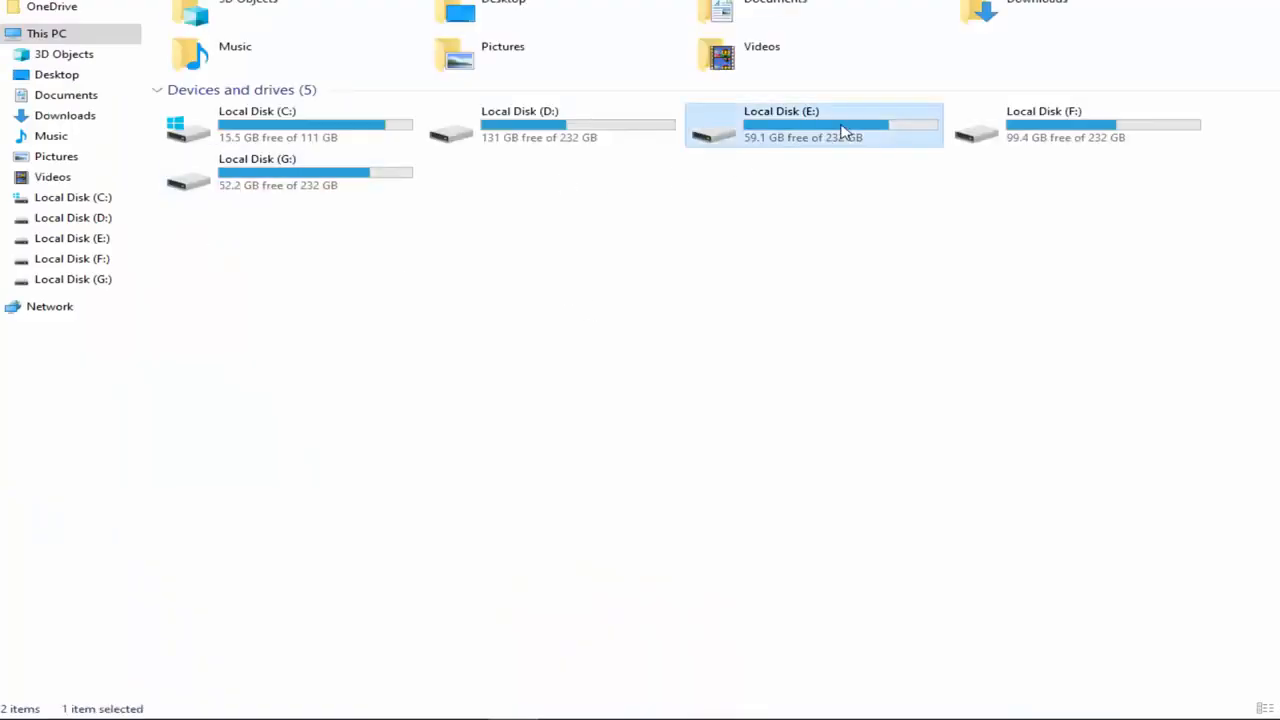
pyautogui.doubleClick(842, 132)
pyautogui.doubleClick(357, 190)
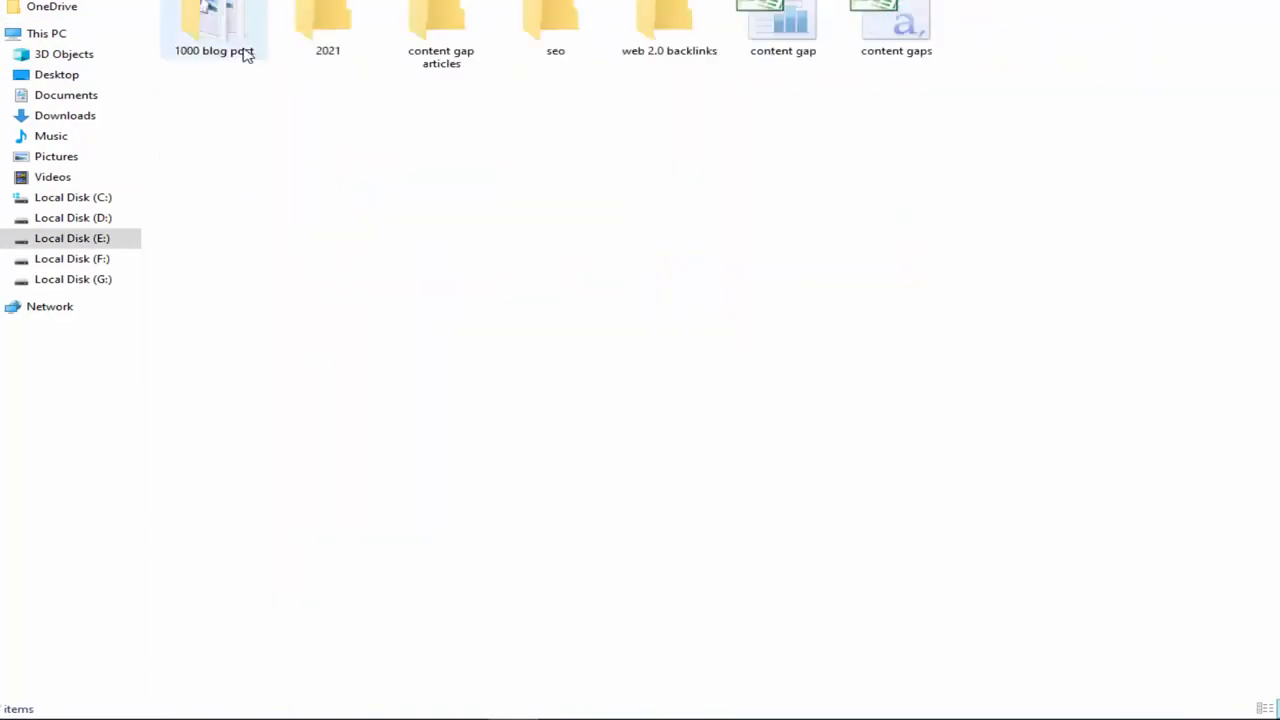
pyautogui.doubleClick(245, 45)
# Step: Create a new Microsoft Word document in the folder and name it "article 36"
pyautogui.rightClick(286, 652)
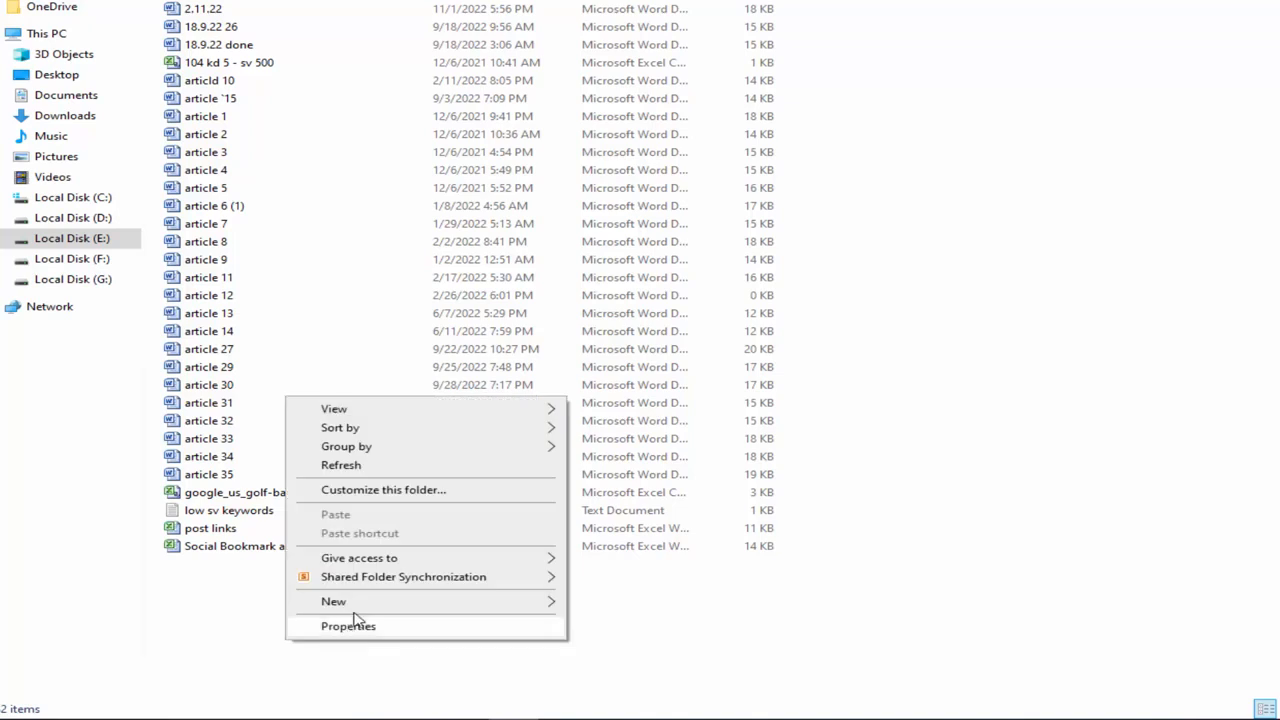
pyautogui.moveTo(366, 601)
pyautogui.click(730, 488)
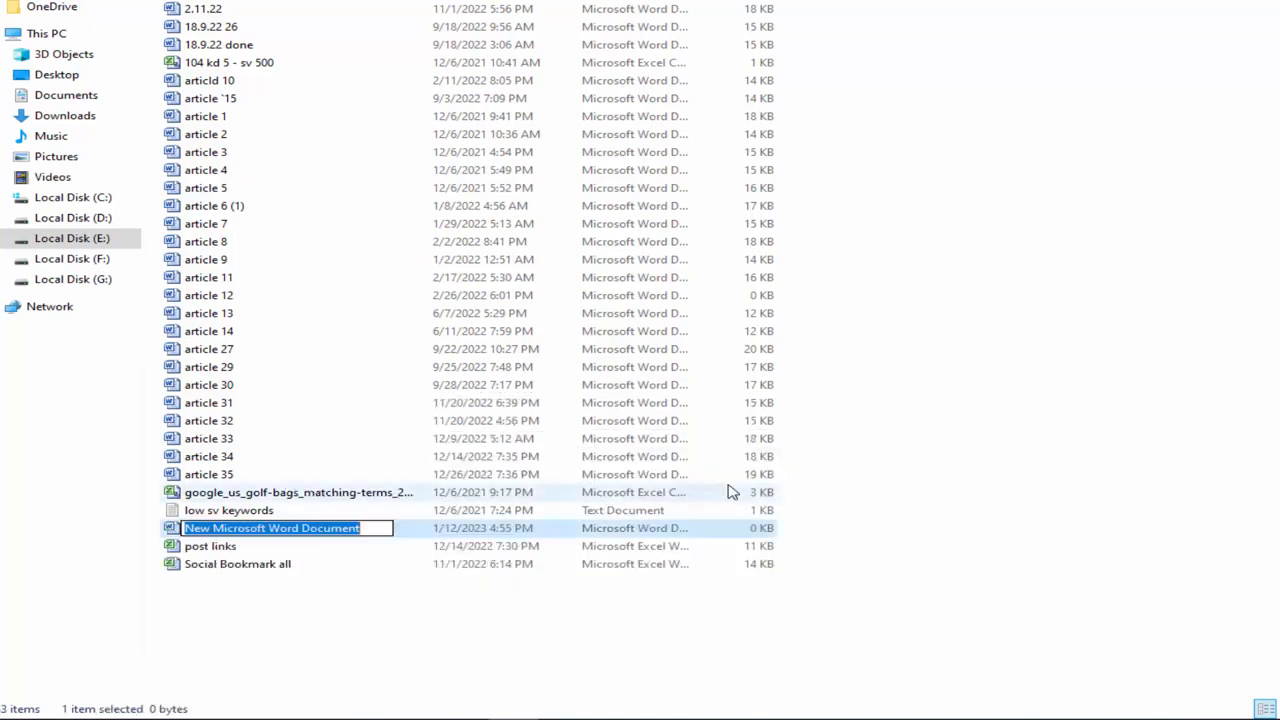
pyautogui.write('articlde')
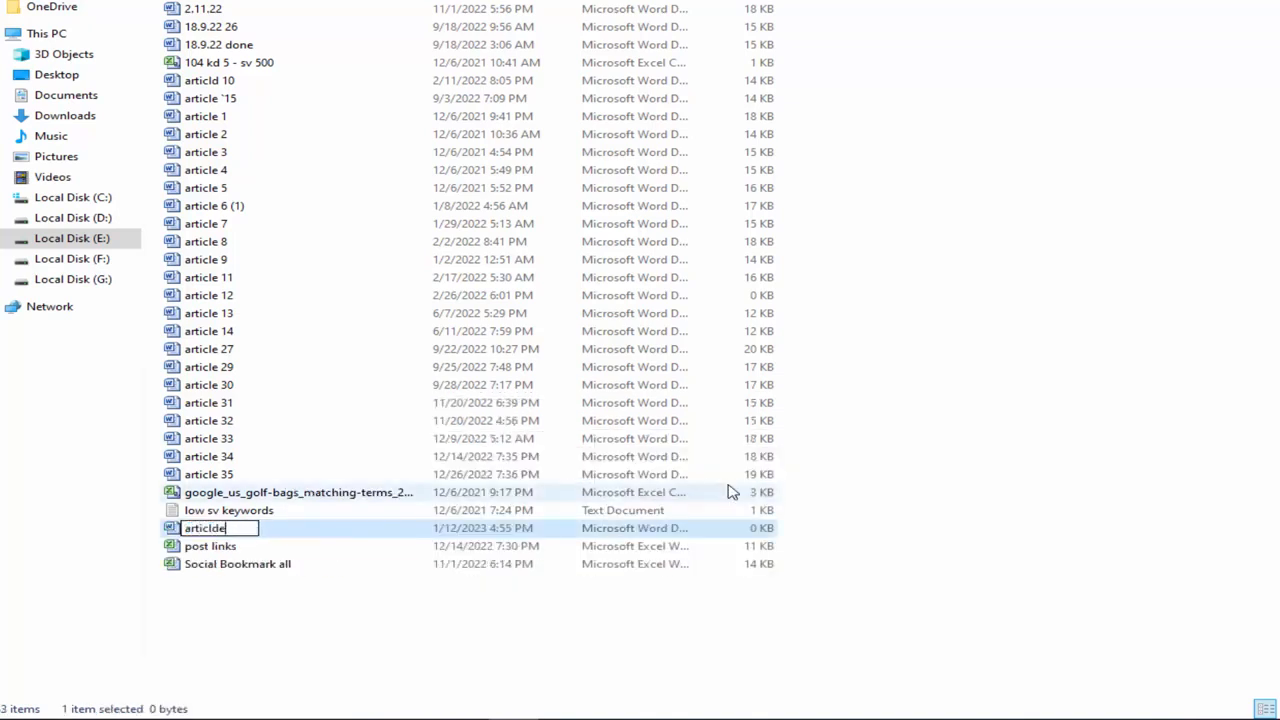
pyautogui.press('BackSpace')
pyautogui.press('BackSpace')
pyautogui.write('e 36')
pyautogui.press('Return')
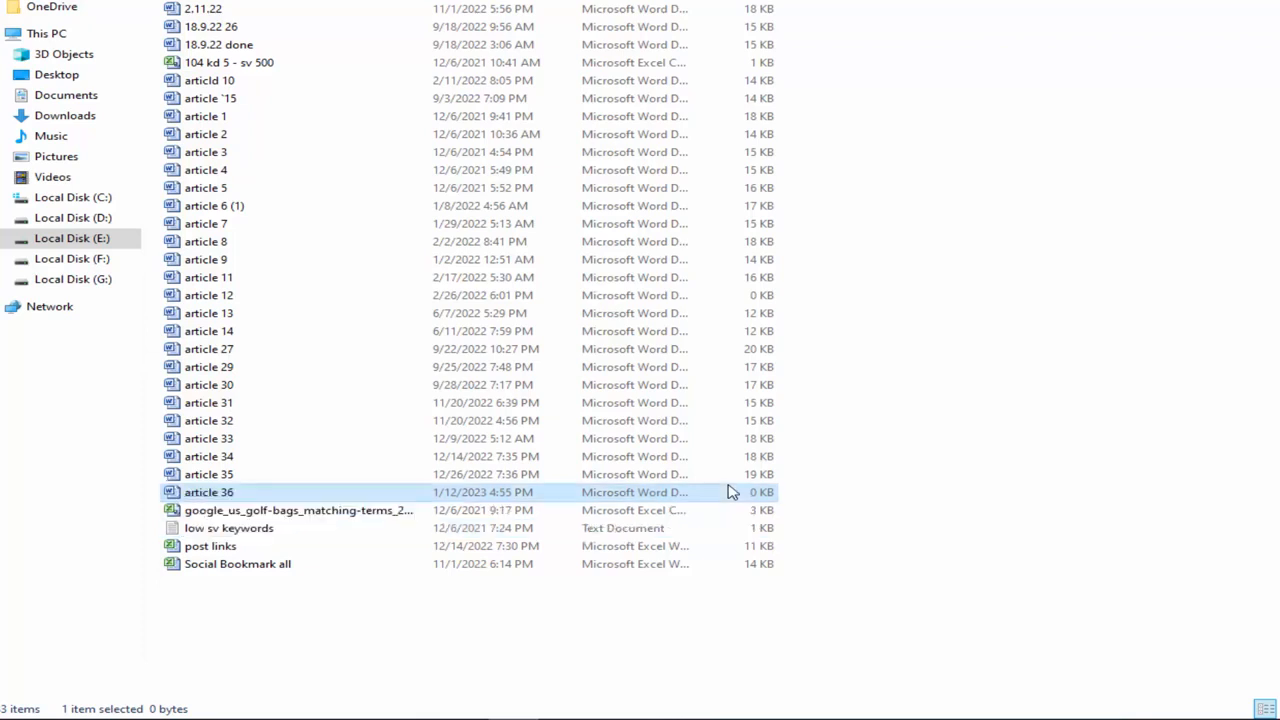
# Step: Open the article 36 document in Word and paste the first ChatGPT answer about popular golf bags
pyautogui.doubleClick(731, 492)
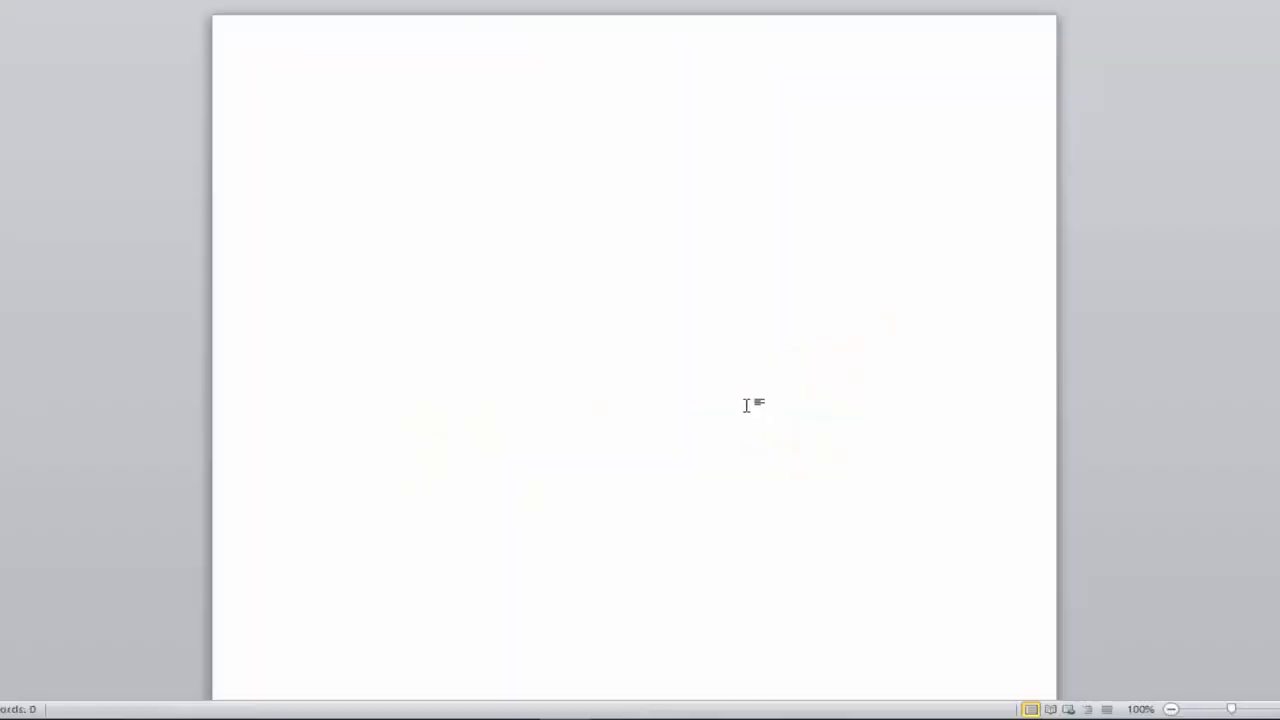
pyautogui.write("Some popular and highly rated golf bags include the Titleist Players 4 Stand Bag, the Callaway Org 14 Cart Bag, and the Ping Hoofer Lite Stand Bag. These bags are known for their durability, functionality, and stylish design. The price of golf bags can vary greatly depending on the brand, features, and materials used. A high-end golf bag from a top brand can cost anywhere from $200 to $400, while a more budget-friendly option may be priced around $100 to $150. It's best to research and compare different options to find a golf bag that fits your needs and budget.")
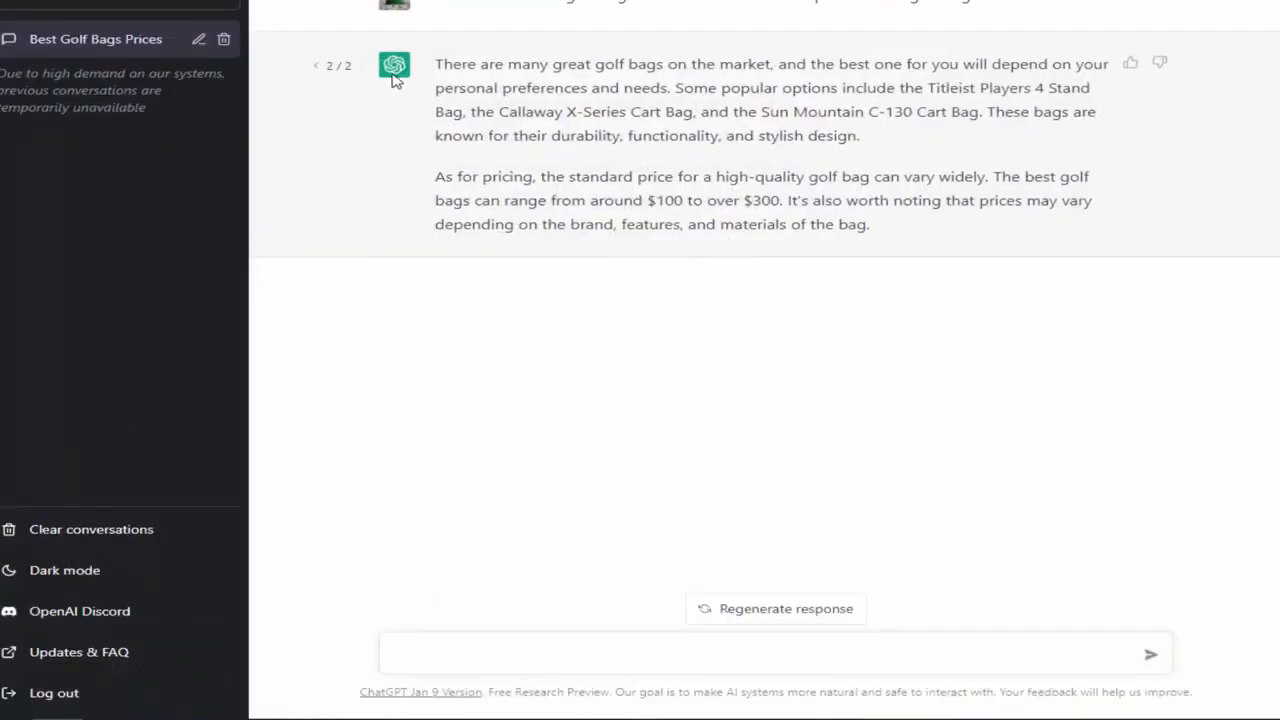
# Step: Copy the regenerated ChatGPT answer and paste it below the first text in the Word document, separated by blank lines
pyautogui.moveTo(436, 70); pyautogui.dragTo(906, 235)
pyautogui.hotkey('ctrl', 'c')
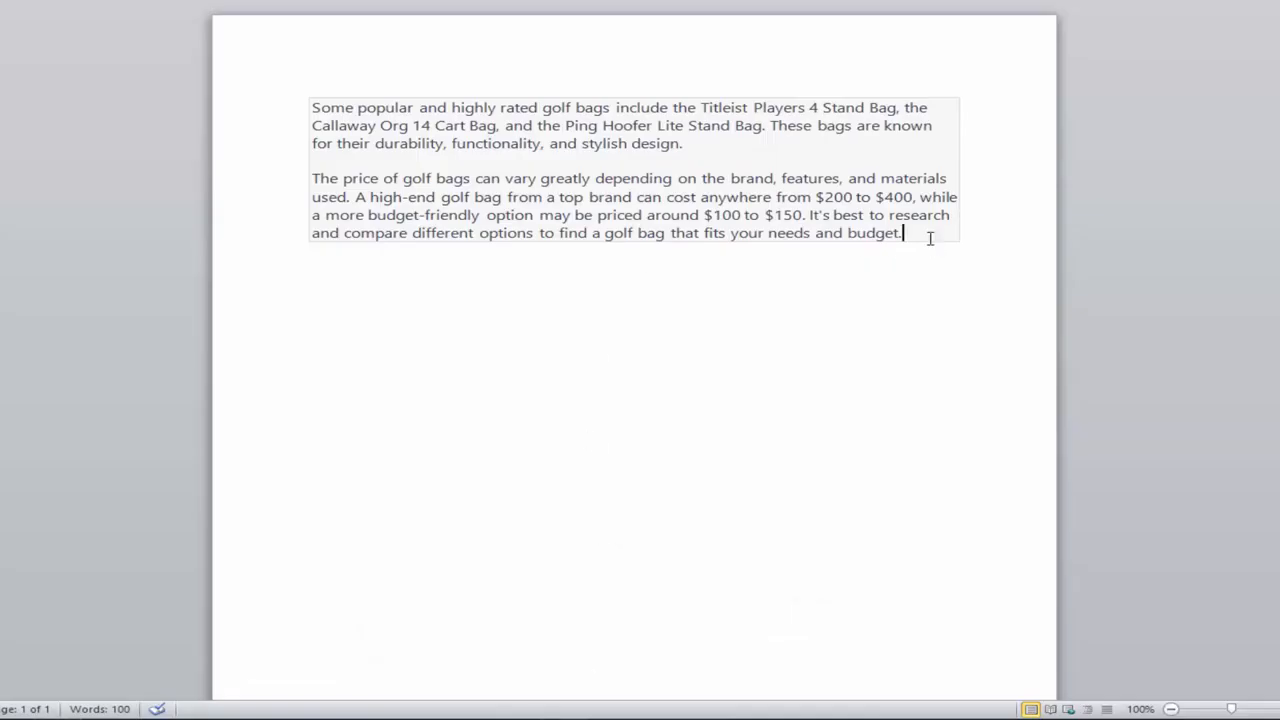
pyautogui.press('Return')
pyautogui.press('Return')
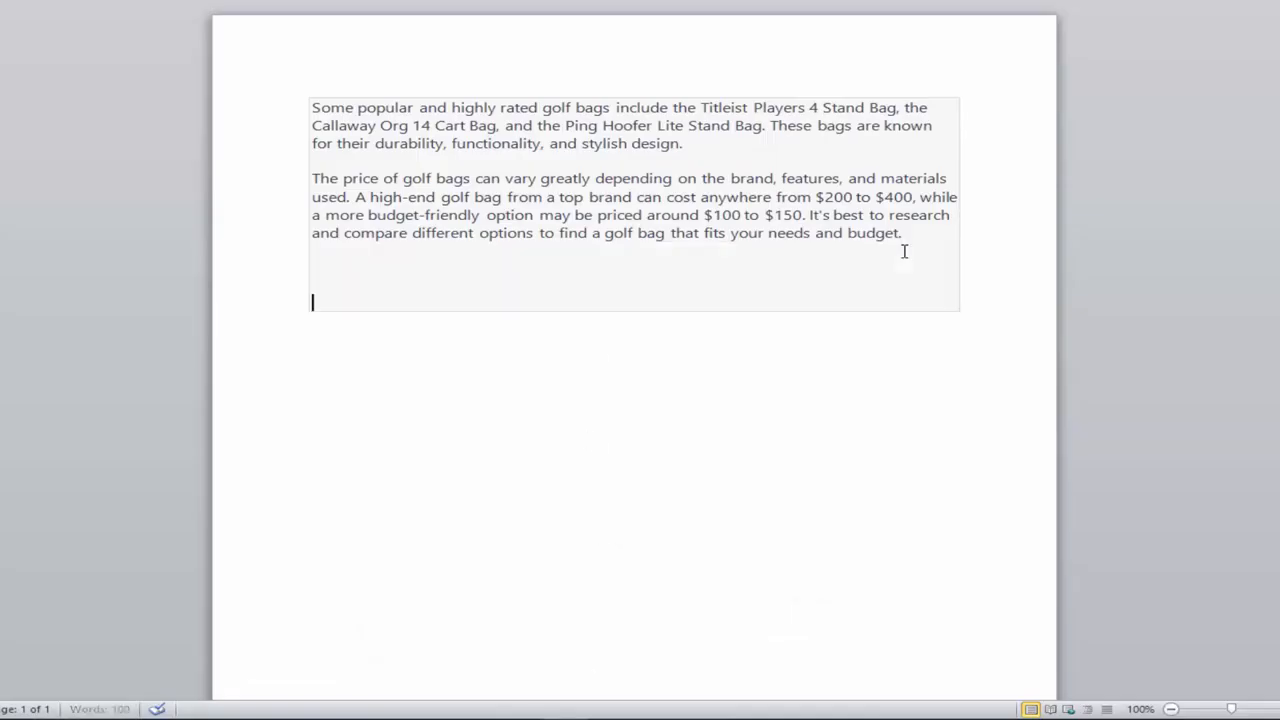
pyautogui.hotkey('ctrl', 'v')
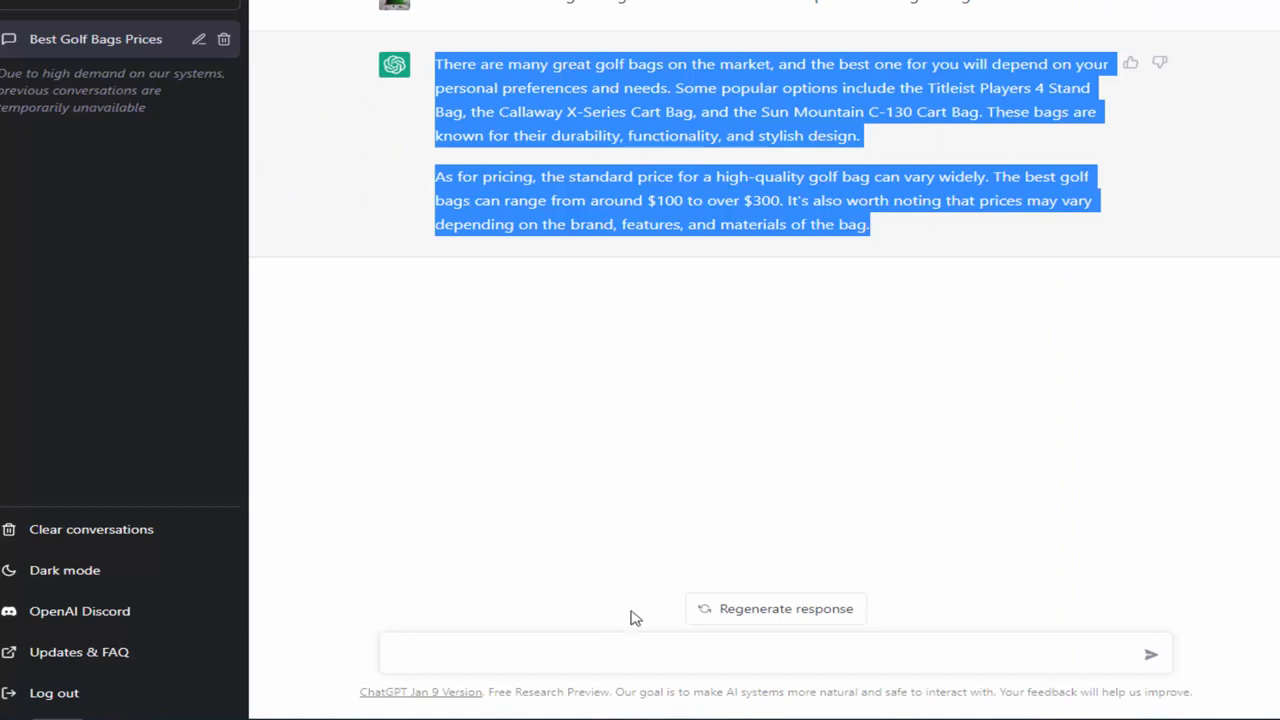
# Step: Return to ChatGPT and send a prompt asking it to write about top golf bags
pyautogui.click(588, 653)
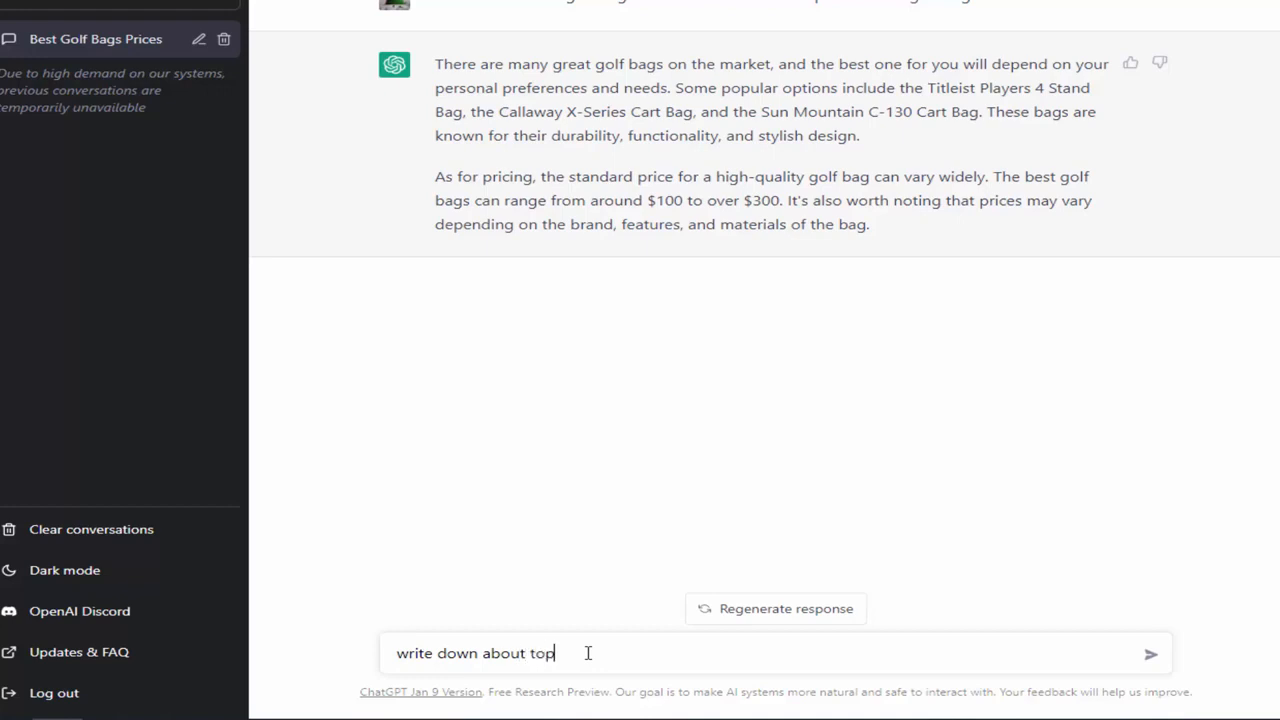
pyautogui.write('f bagbags')
pyautogui.press('Return')
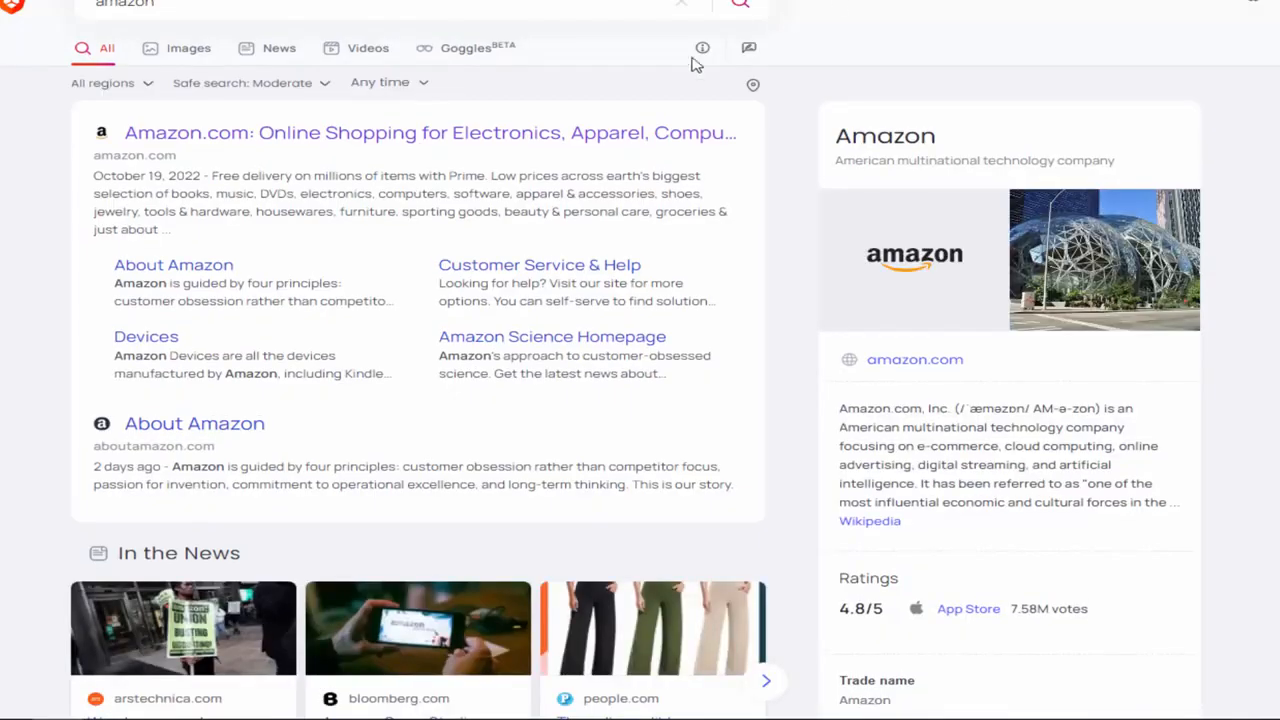
# Step: Open Amazon, search it for "golf bag" and open the PowerBilt TPS Dunes 14-Way product page
pyautogui.click(620, 133)
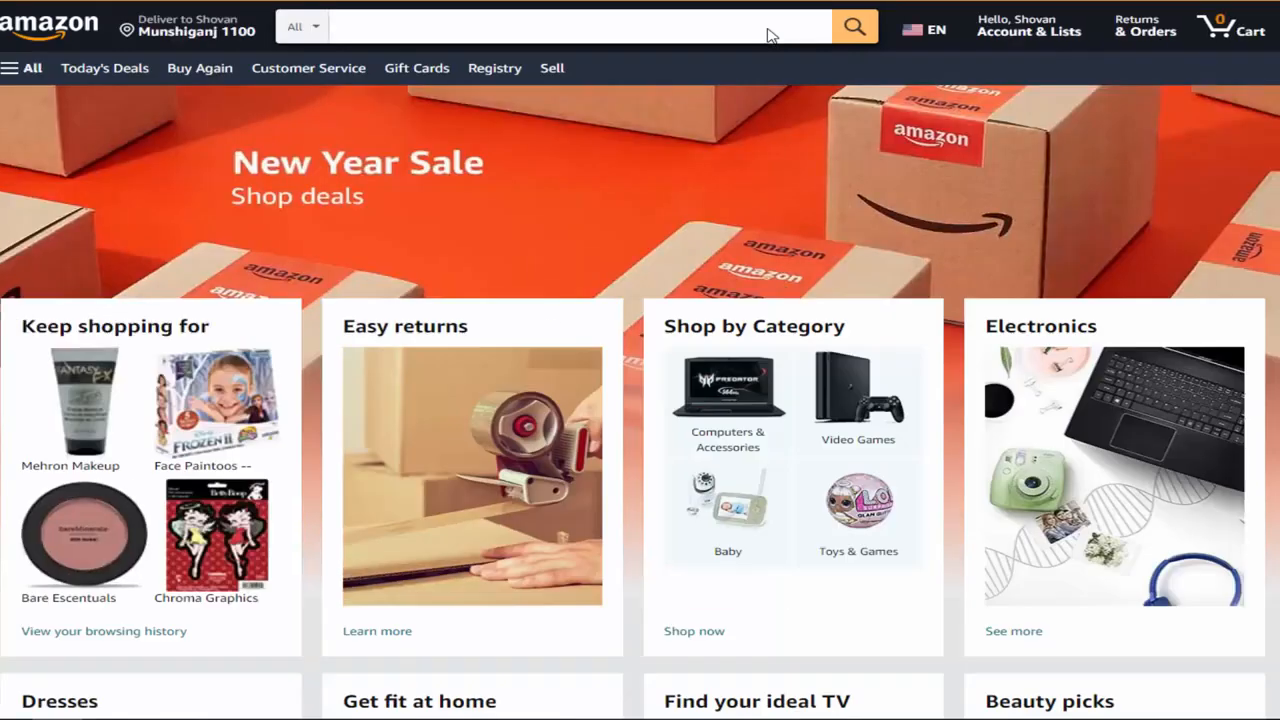
pyautogui.click(637, 31)
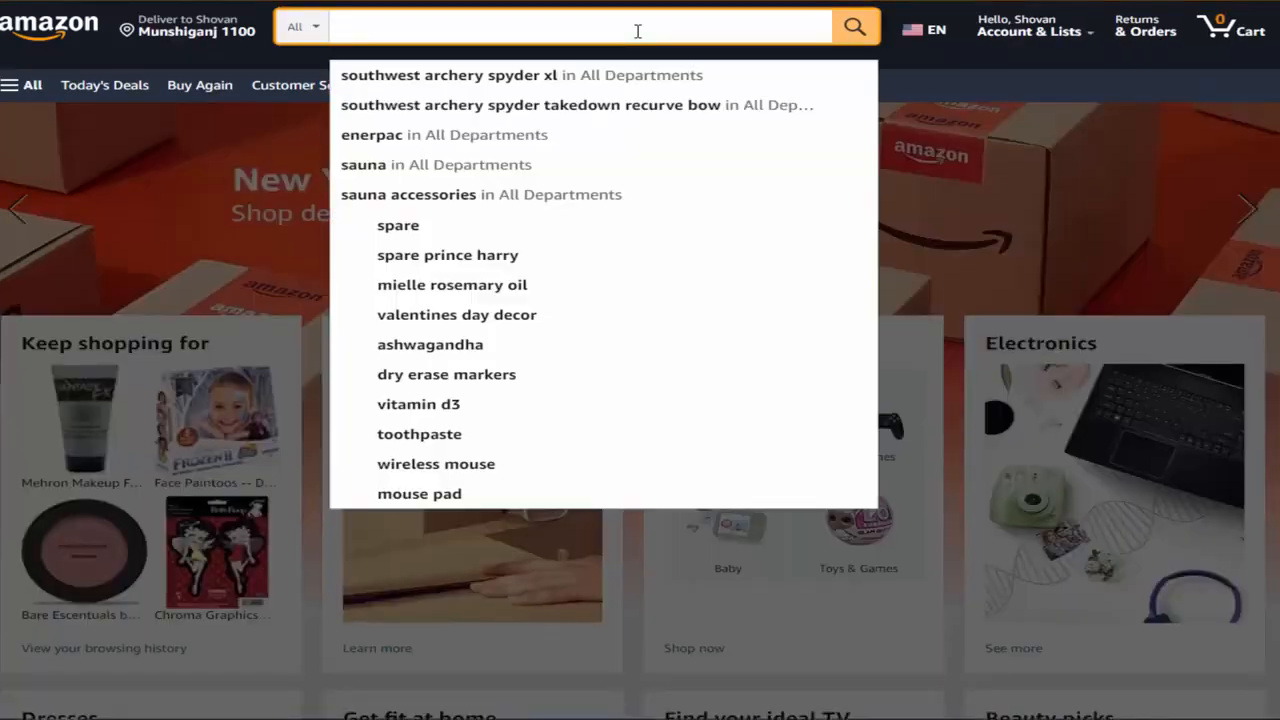
pyautogui.write('gof b')
pyautogui.press('BackSpace')
pyautogui.press('BackSpace')
pyautogui.press('BackSpace')
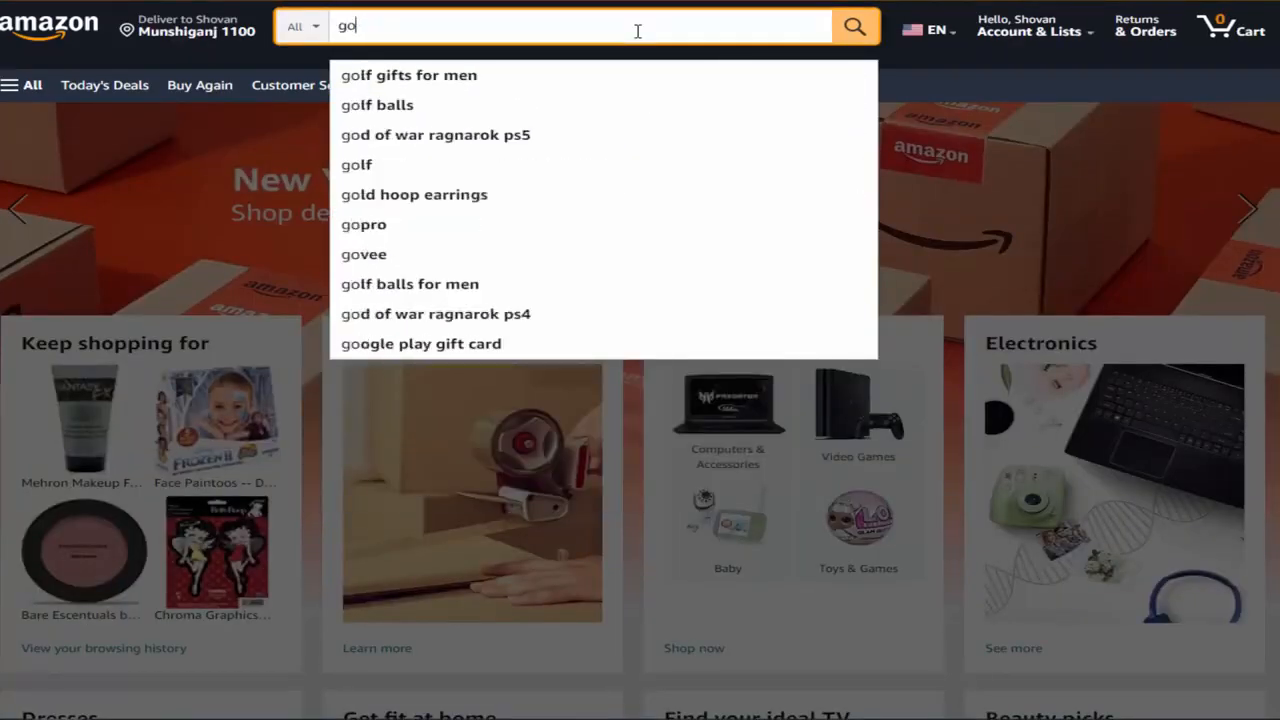
pyautogui.write('lf bag')
pyautogui.press('Return')
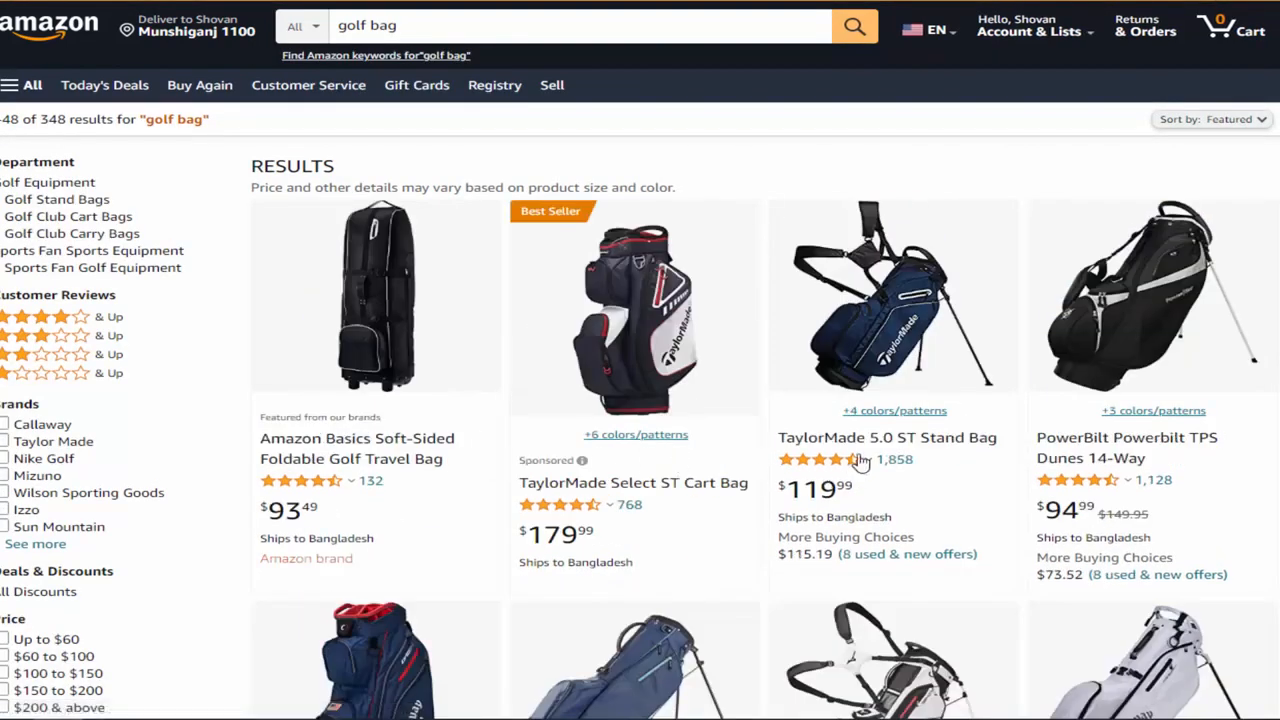
pyautogui.click(1124, 444)
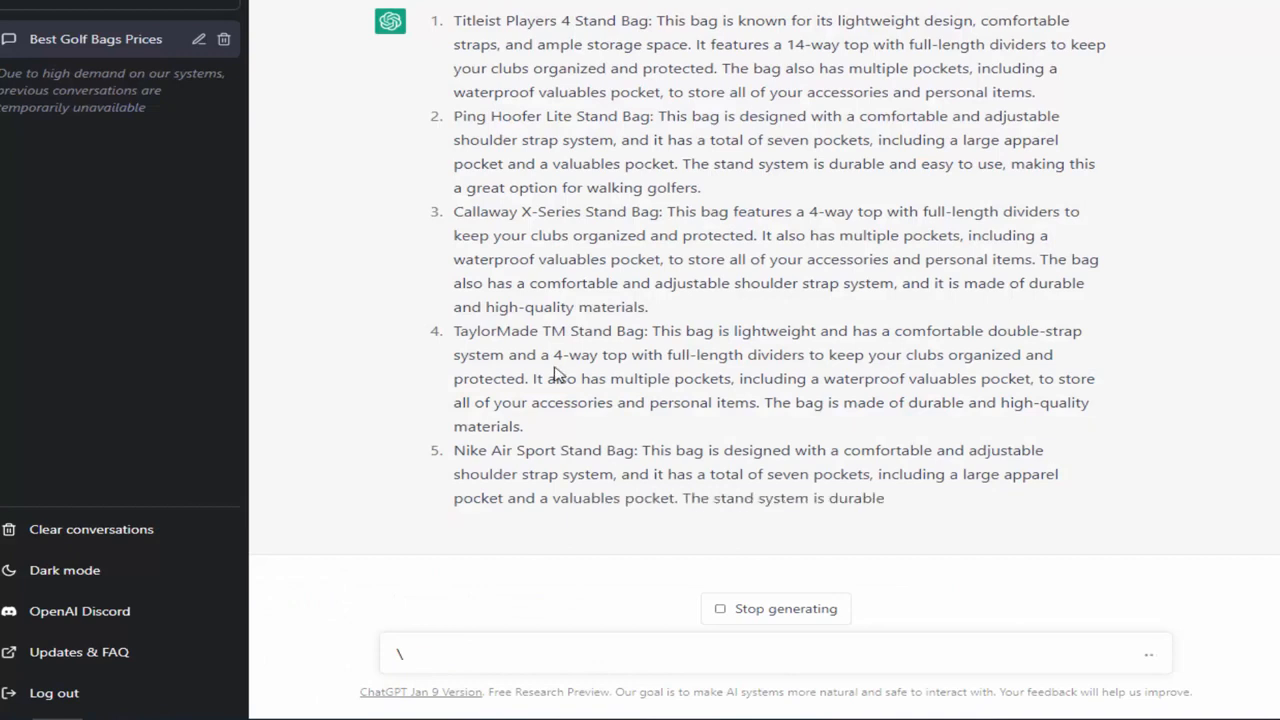
# Step: Copy ChatGPT's full list of the top 5 golf stand bags and paste it below the existing text in the Word article
pyautogui.scroll(2, 570, 365)
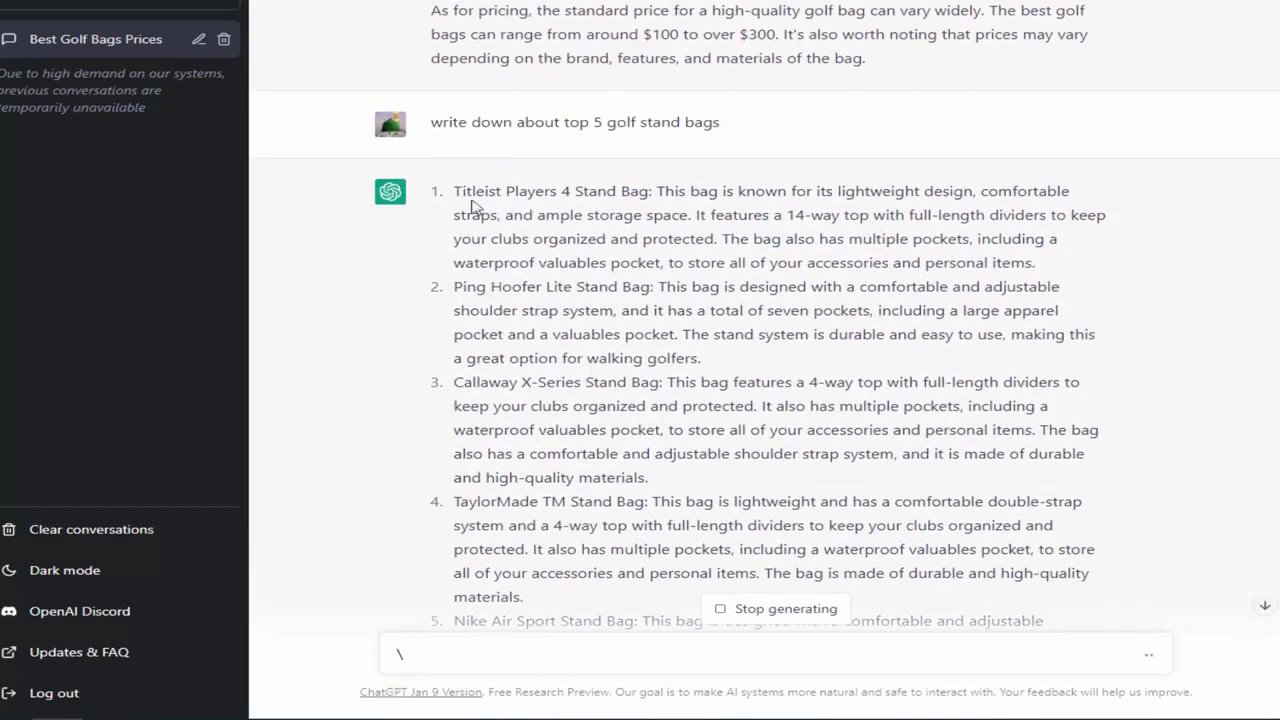
pyautogui.scroll(-3, 476, 244)
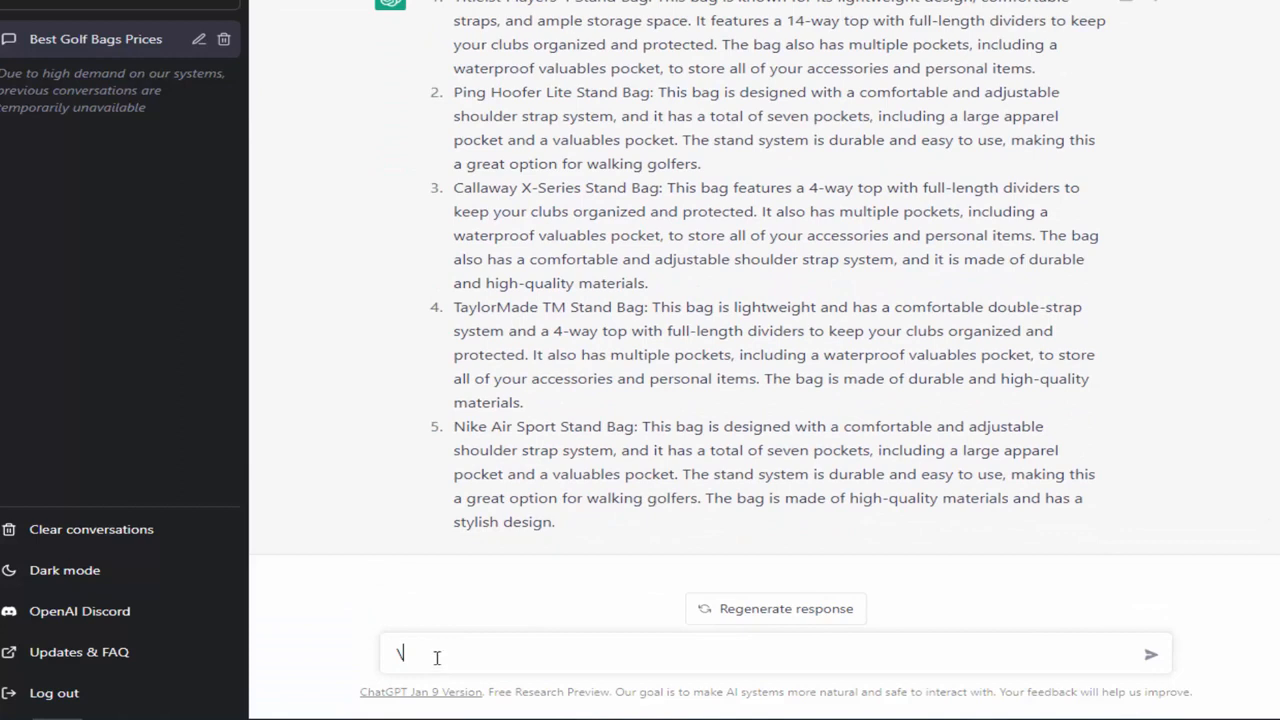
pyautogui.scroll(3, 443, 247)
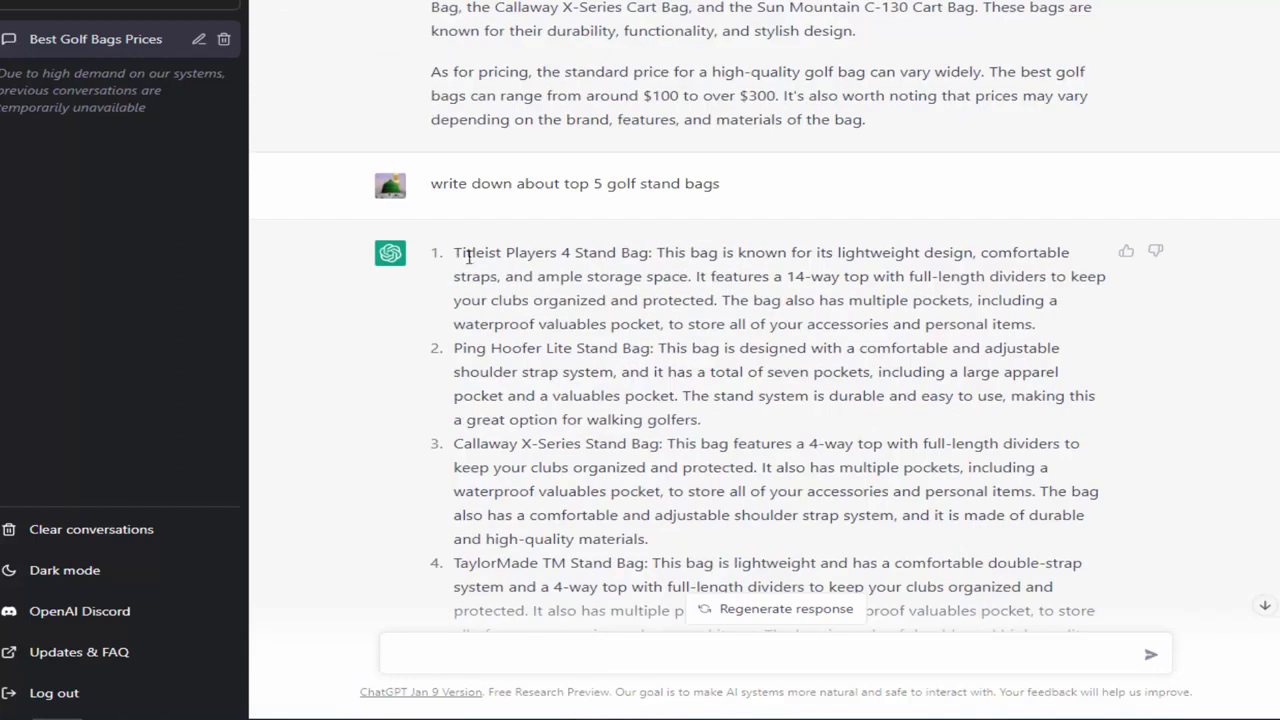
pyautogui.moveTo(469, 256); pyautogui.dragTo(998, 655)
pyautogui.scroll(-3, 747, 349)
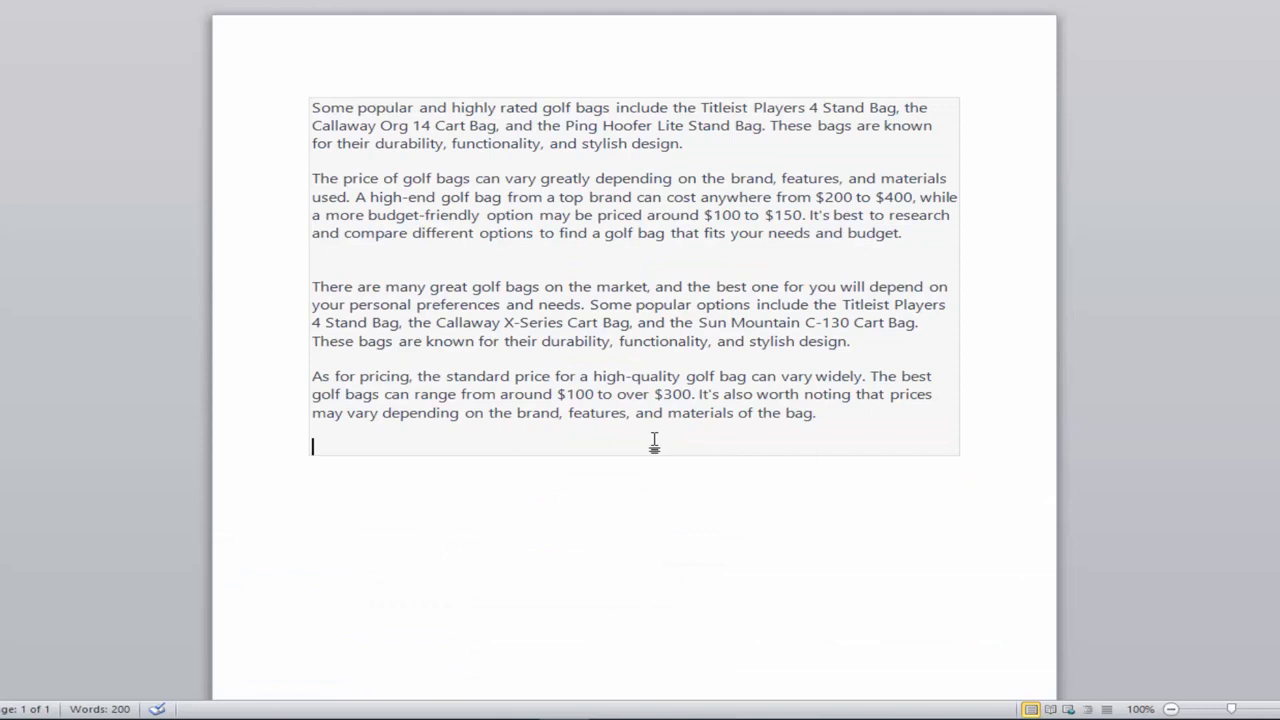
pyautogui.hotkey('ctrl', 'v')
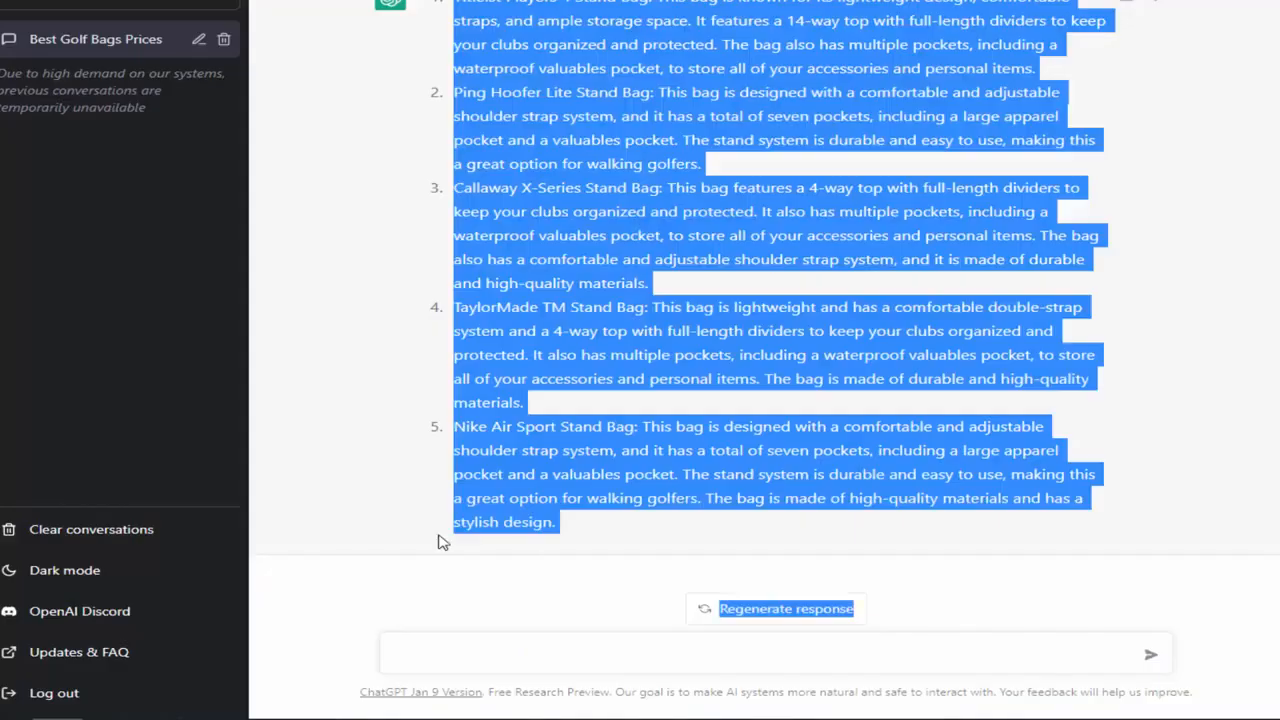
# Step: Back in ChatGPT, send the prompt "how to buy best golf bags according to the features"
pyautogui.scroll(4, 766, 246)
pyautogui.click(658, 390)
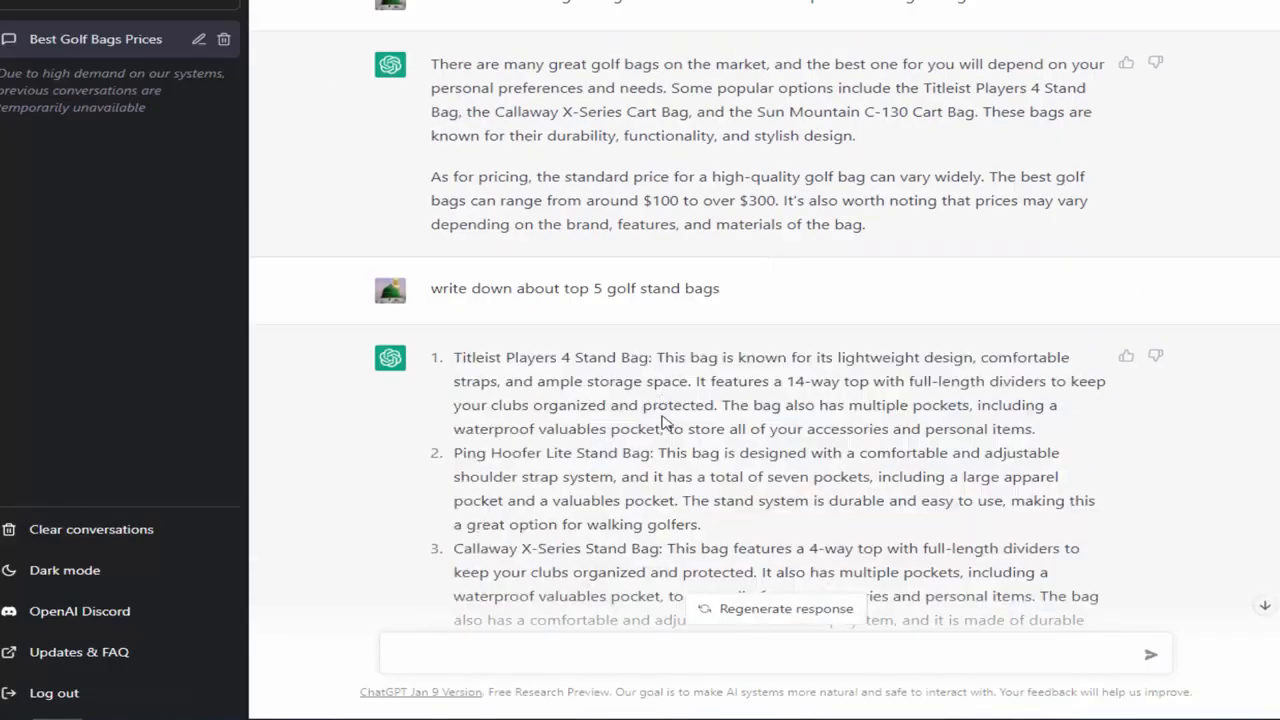
pyautogui.scroll(-5, 662, 415)
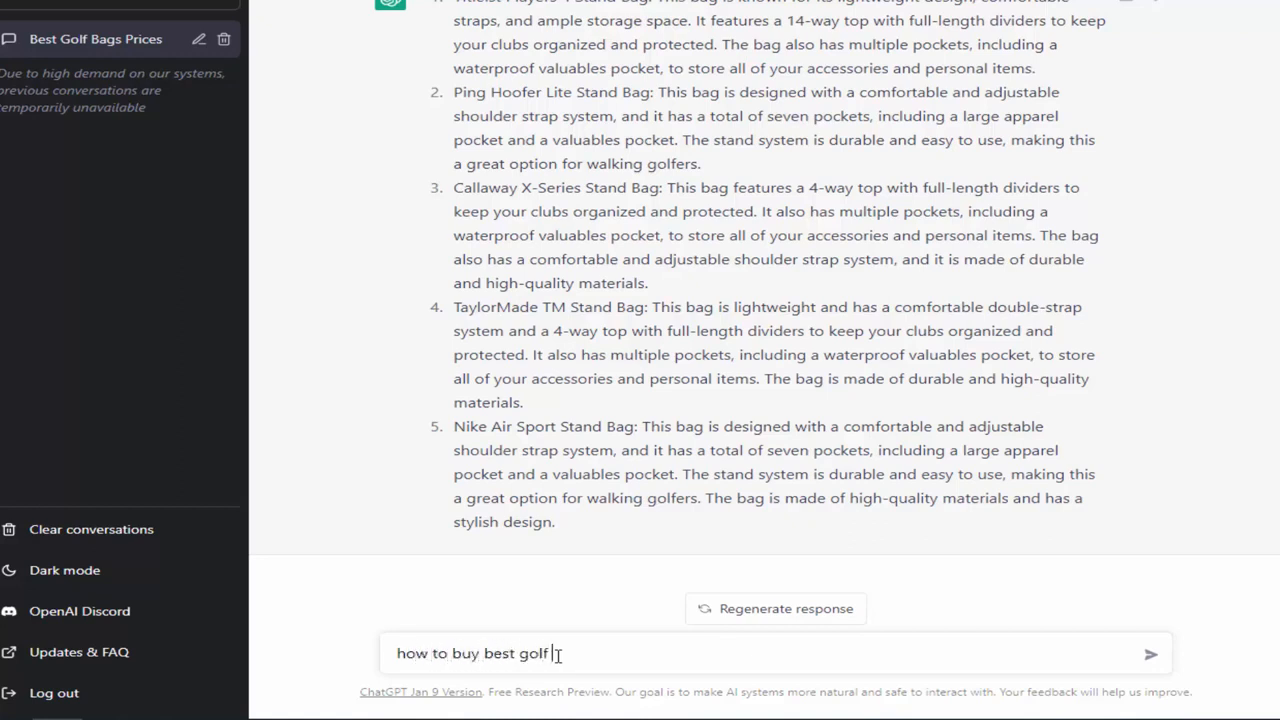
pyautogui.write('bags according to the features')
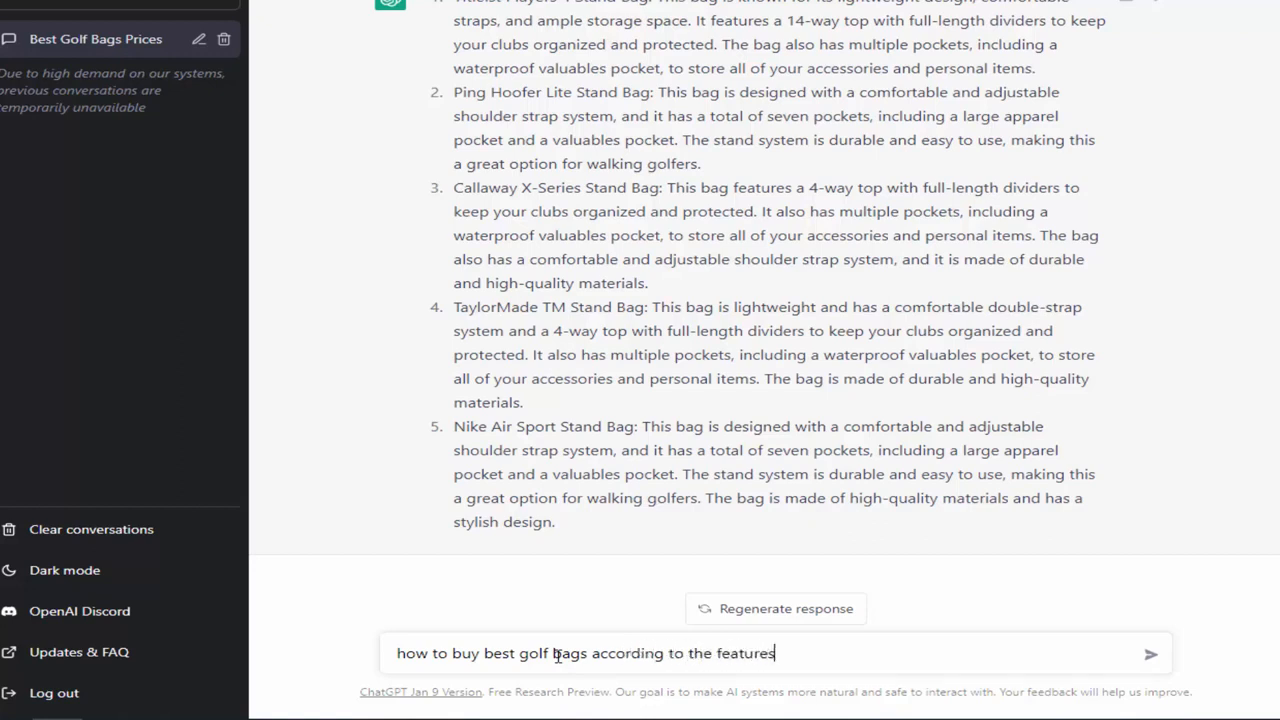
pyautogui.press('Return')
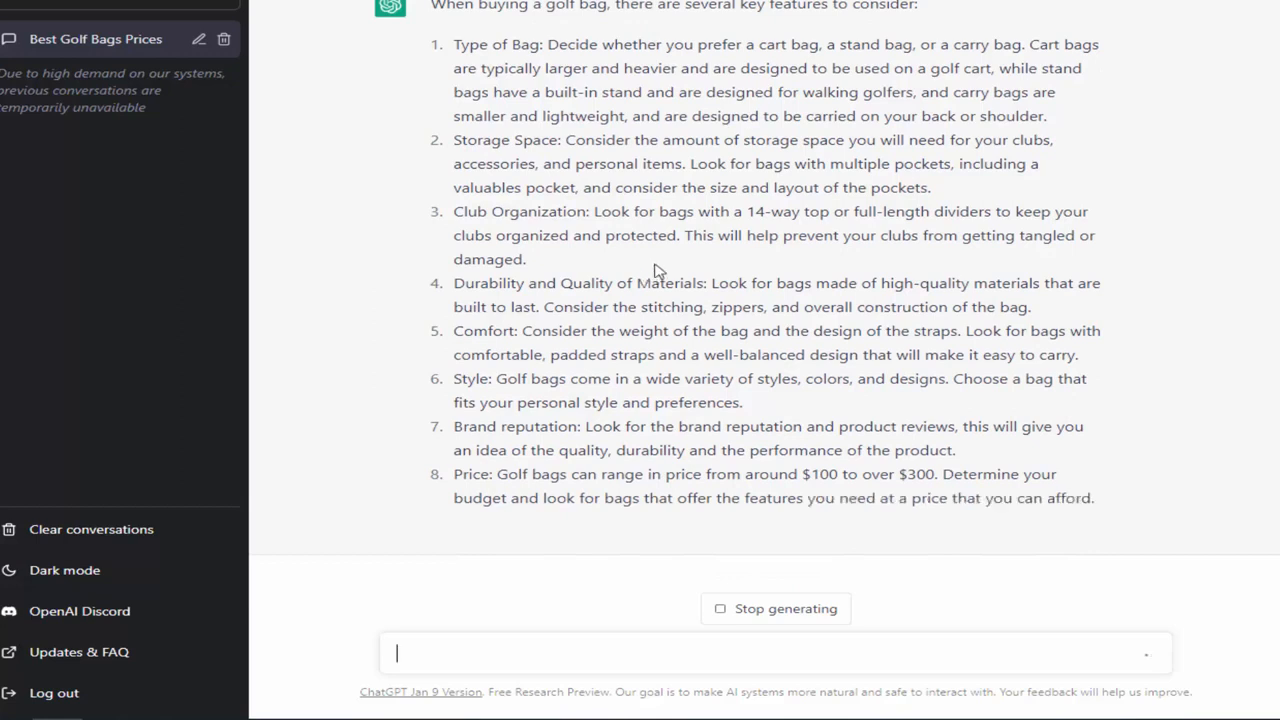
# Step: Copy ChatGPT's answer on features to consider when buying a golf bag and paste it at the end of the Word article
pyautogui.scroll(1, 655, 275)
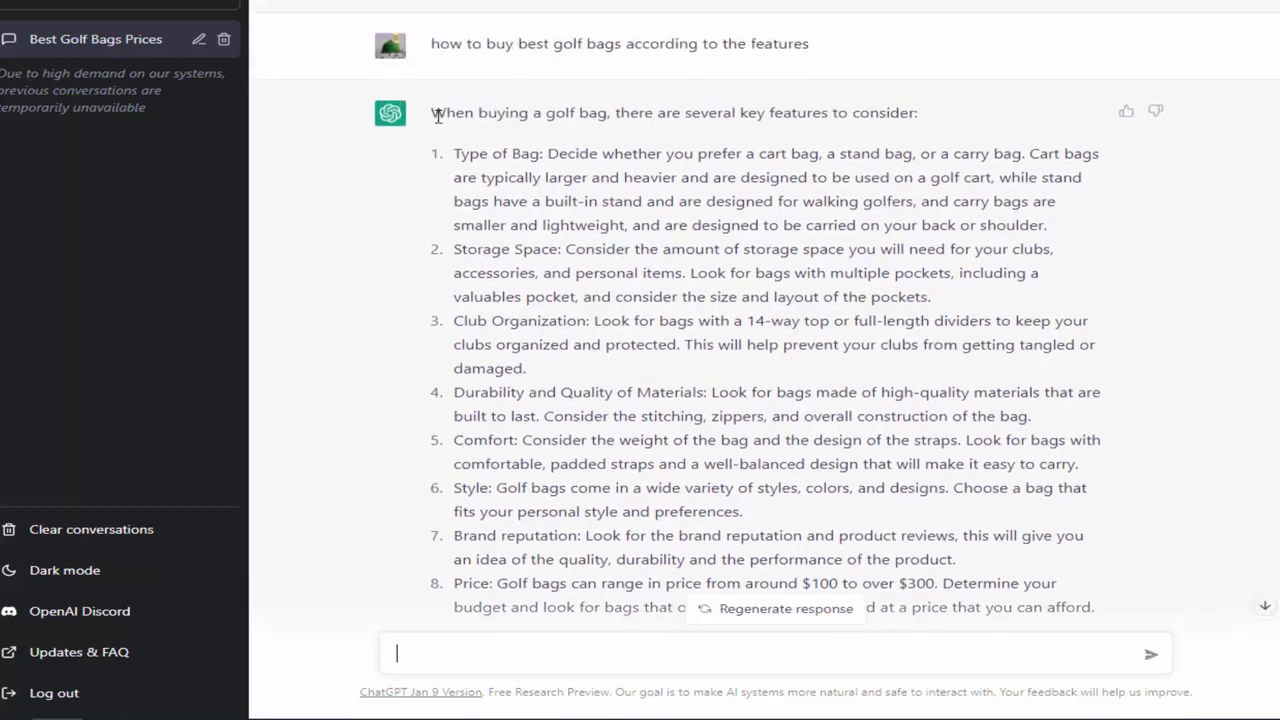
pyautogui.moveTo(512, 148); pyautogui.dragTo(1090, 611)
pyautogui.scroll(-1, 873, 533)
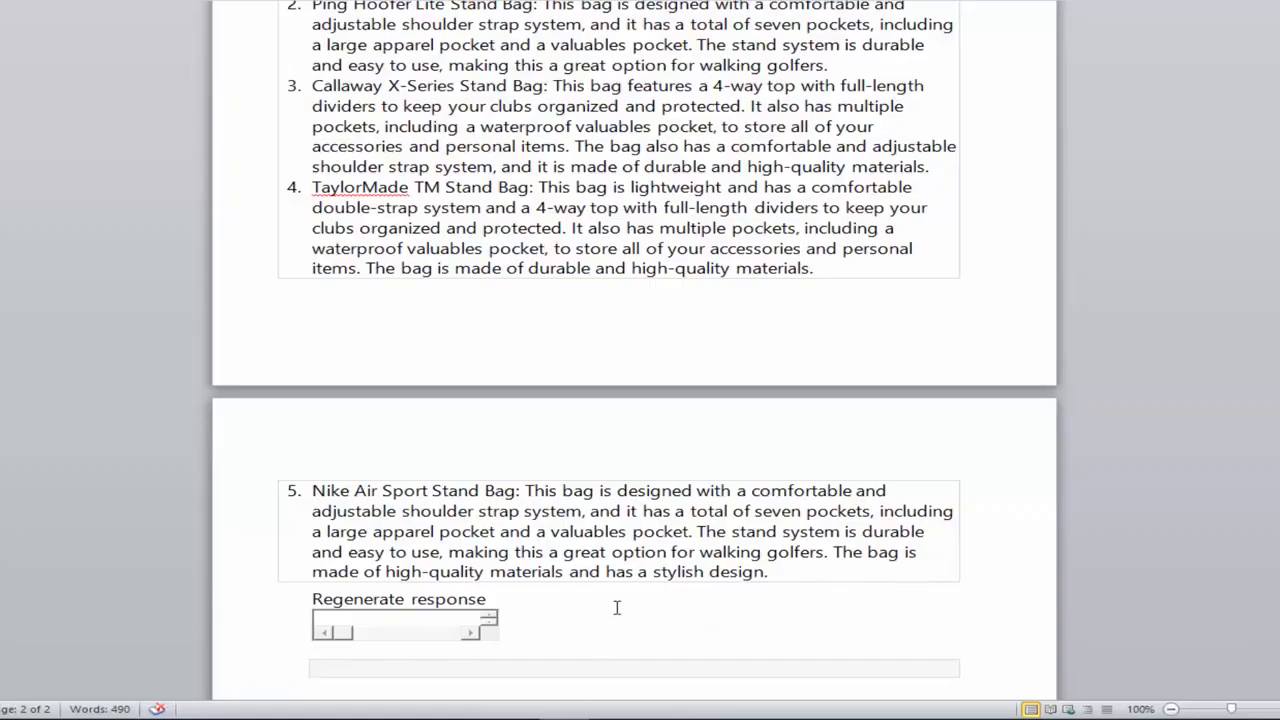
pyautogui.hotkey('ctrl', 'v')
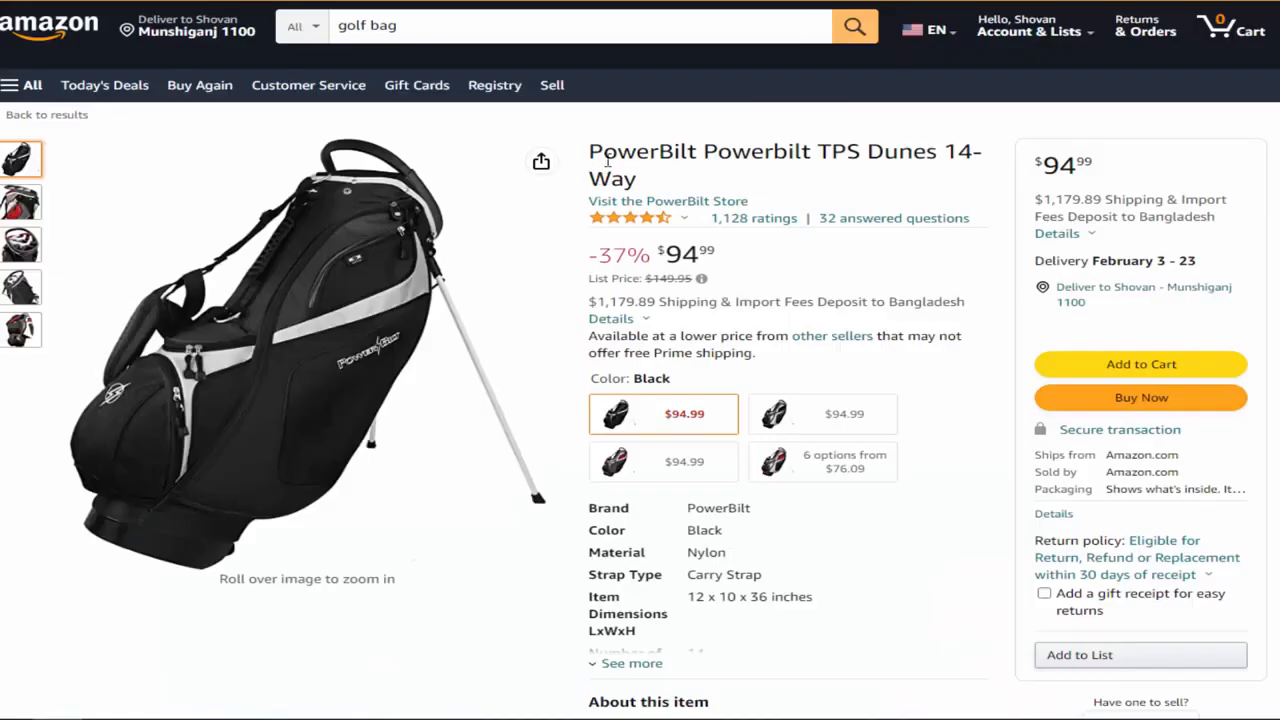
# Step: Copy the Amazon product title and ask in a new ChatGPT chat: write an article about this golf bag "PowerBilt Powerbilt TPS Dunes 14-Way"
pyautogui.tripleClick(651, 174)
pyautogui.hotkey('ctrl', 'c')
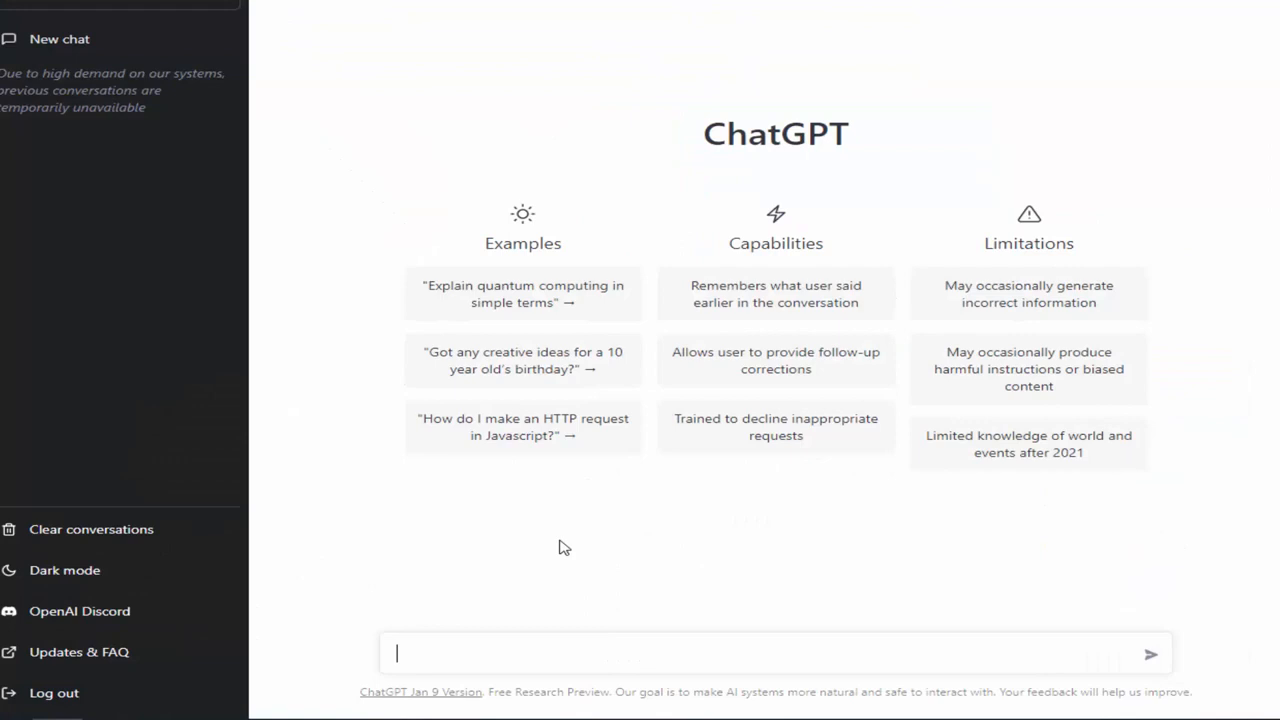
pyautogui.write('write a desc')
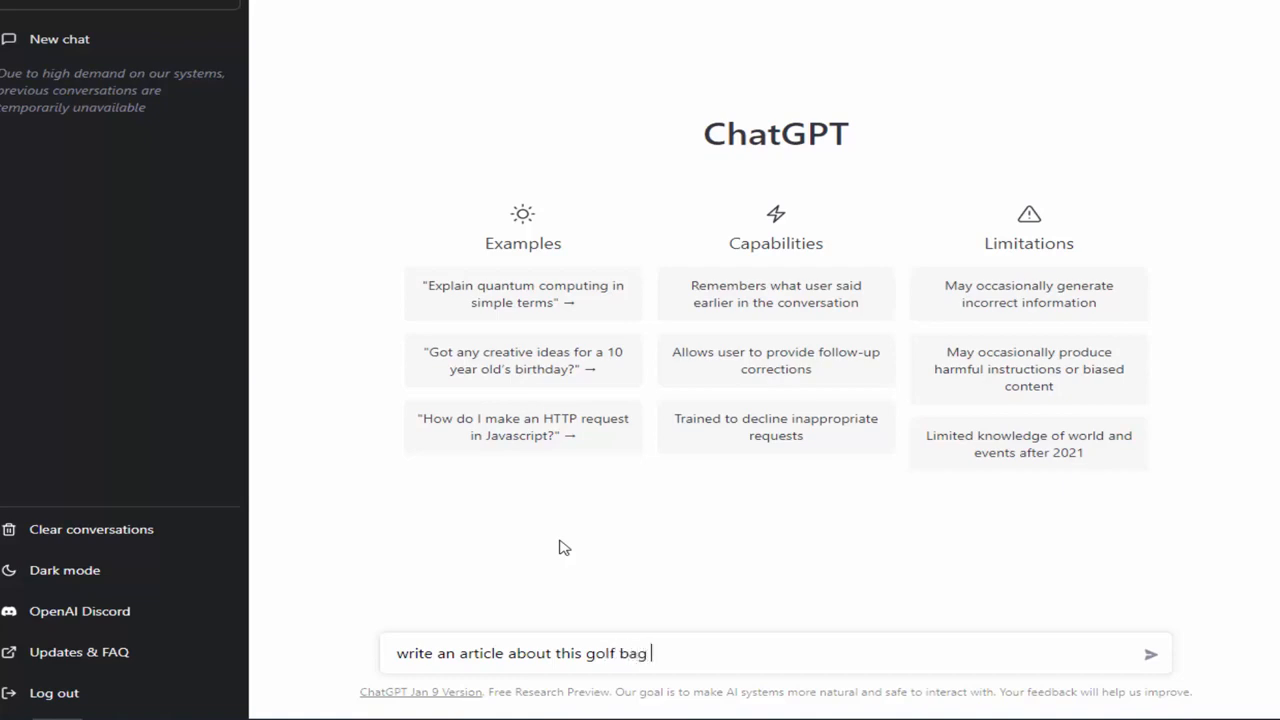
pyautogui.hotkey('ctrl', 'v')
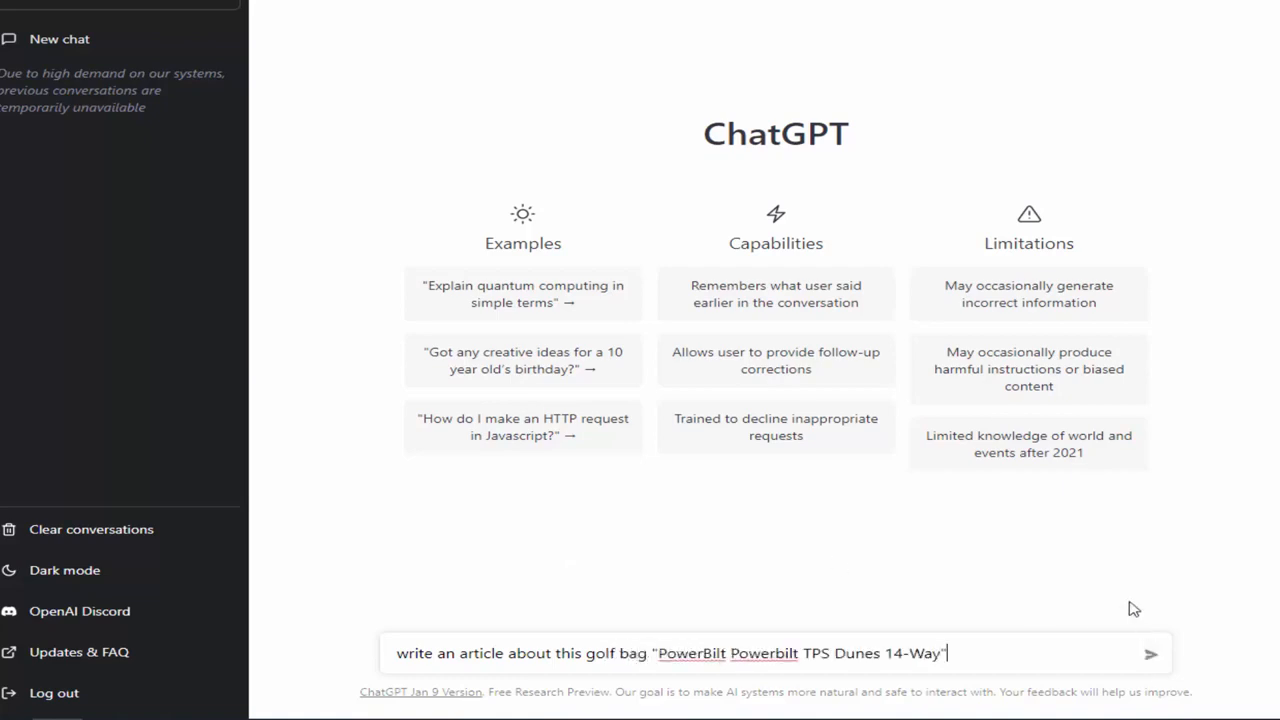
pyautogui.press('Return')
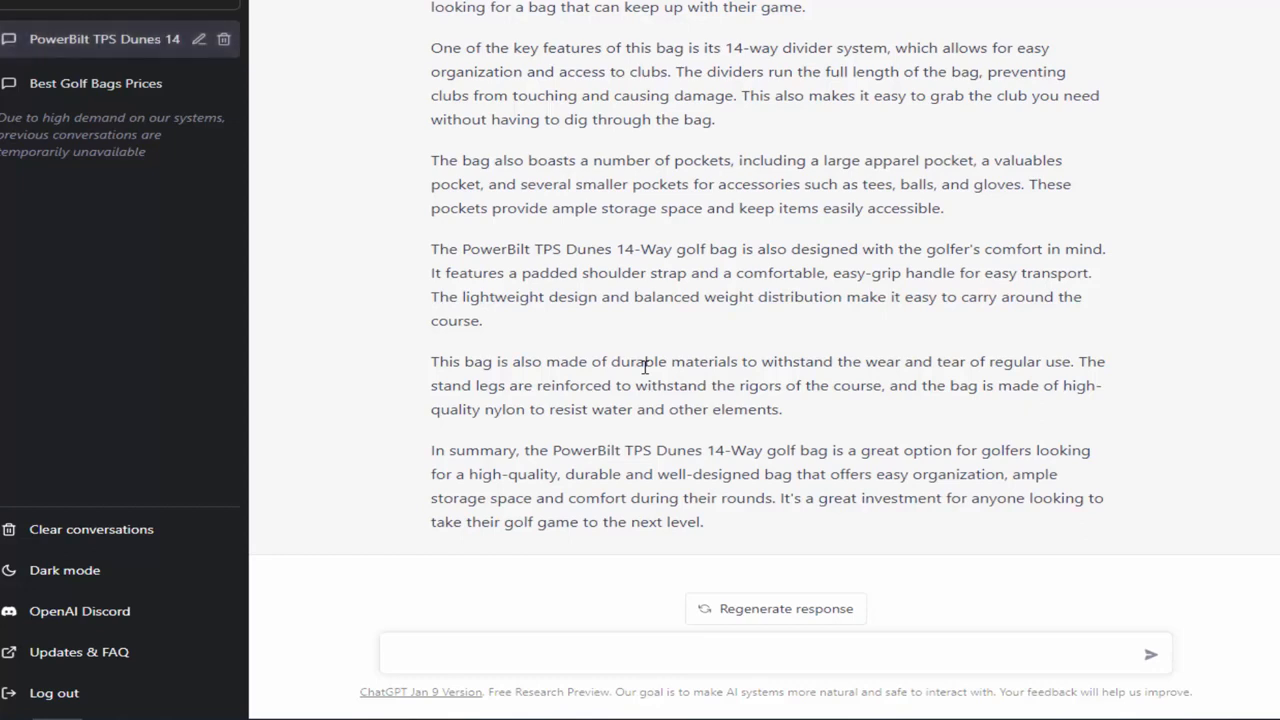
# Step: Copy the generated PowerBilt TPS Dunes 14-Way article from ChatGPT and paste it at the end of the Word document
pyautogui.scroll(1, 653, 345)
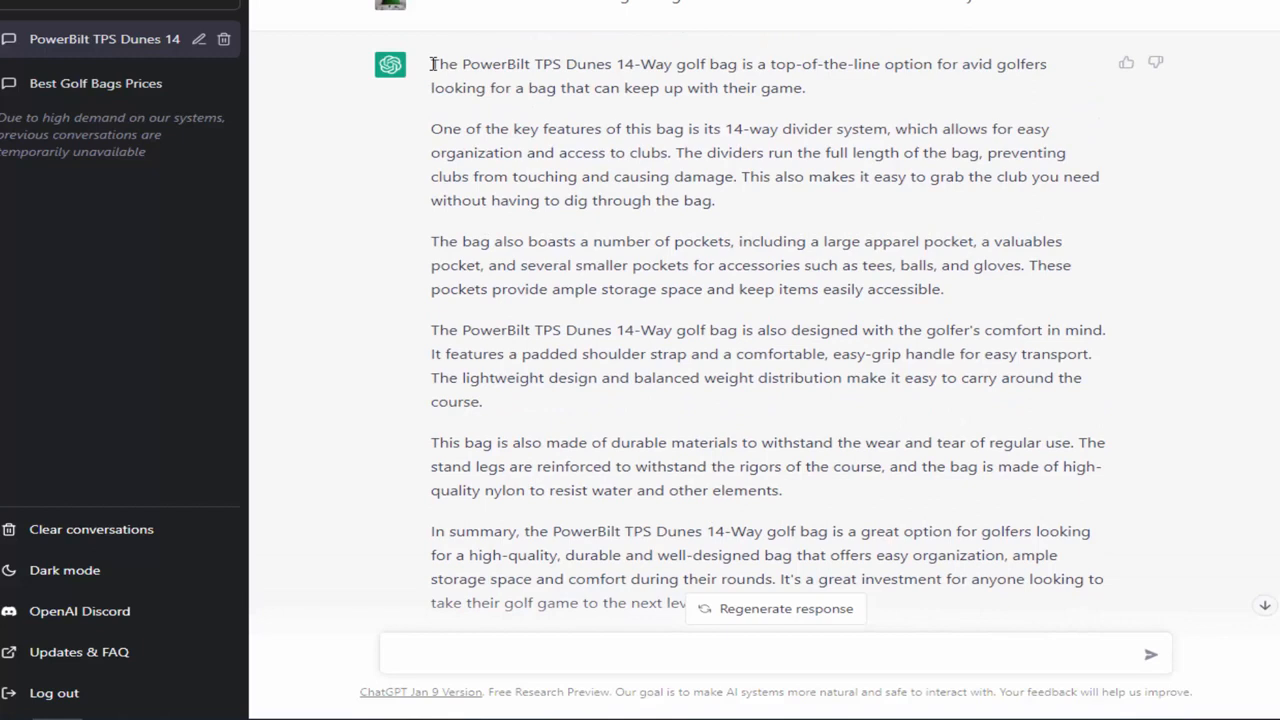
pyautogui.moveTo(431, 64); pyautogui.dragTo(976, 616)
pyautogui.scroll(-1, 880, 487)
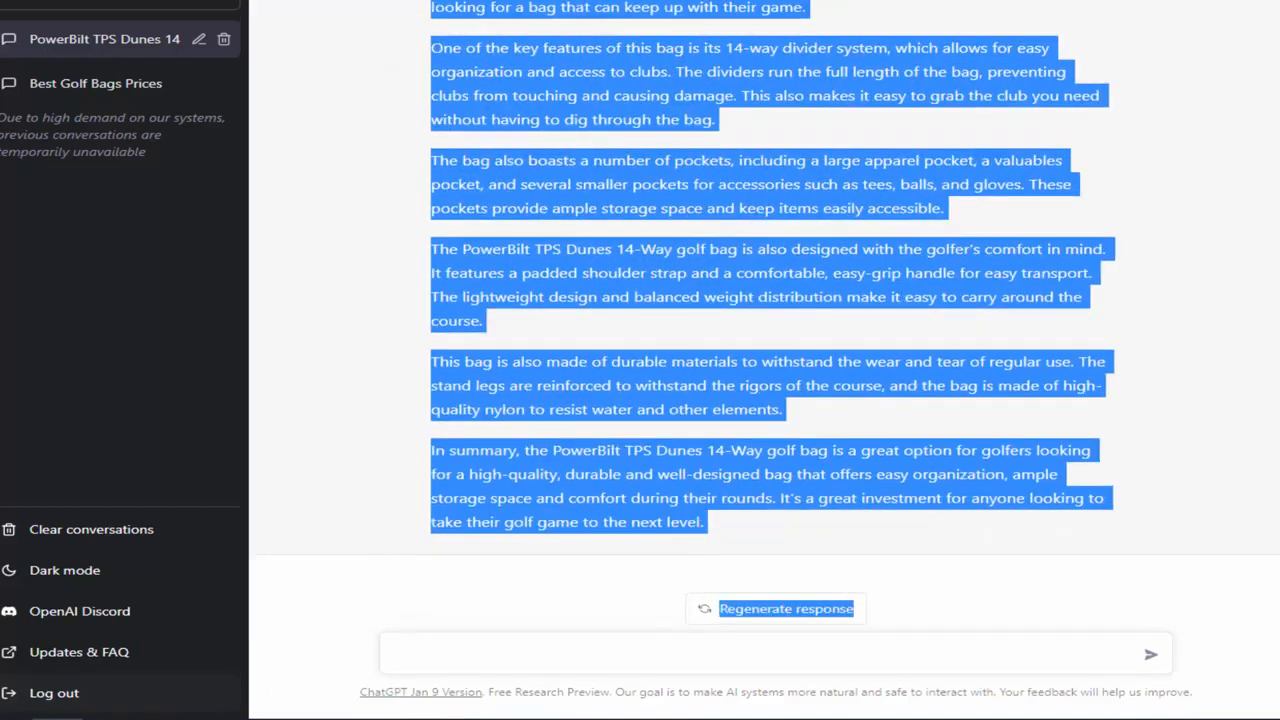
pyautogui.hotkey('alt', 'Tab')
pyautogui.write("The PowerBilt TPS Dunes 14-Way golf bag is a top-of-the-line option for avid golfers looking for a bag that can keep up with their game. One of the key features of this bag is its 14-way divider system, which allows for easy organization and access to clubs. The dividers run the full length of the bag, preventing clubs from touching and causing damage. This also makes it easy to grab the club you need without having to dig through the bag. The bag also boasts a number of pockets, including a large apparel pocket, a valuables pocket, and several smaller pockets for accessories such as tees, balls, and gloves. These pockets provide ample storage space and keep items easily accessible. The PowerBilt TPS Dunes 14-Way golf bag is also designed with the golfer's comfort in mind. It features a padded shoulder strap and a comfortable, easy-grip handle for easy transport. The lightweight design and balanced weight distribution make it easy to carry around the course. This bag is also made of durable materials to withstand the wear and tear of regular use. The stand legs are reinforced to withstand the rigors of the course, and the bag is made of high-quality nylon to resist water and other elements. In summary, the PowerBilt TPS Dunes 14-Way golf bag is a great option for golfers looking for a high-quality, durable and well-designed bag that offers easy organization, ample storage space and comfort during their rounds. It's a great investment for anyone looking to take their golf game to the next level. Regenerate response")
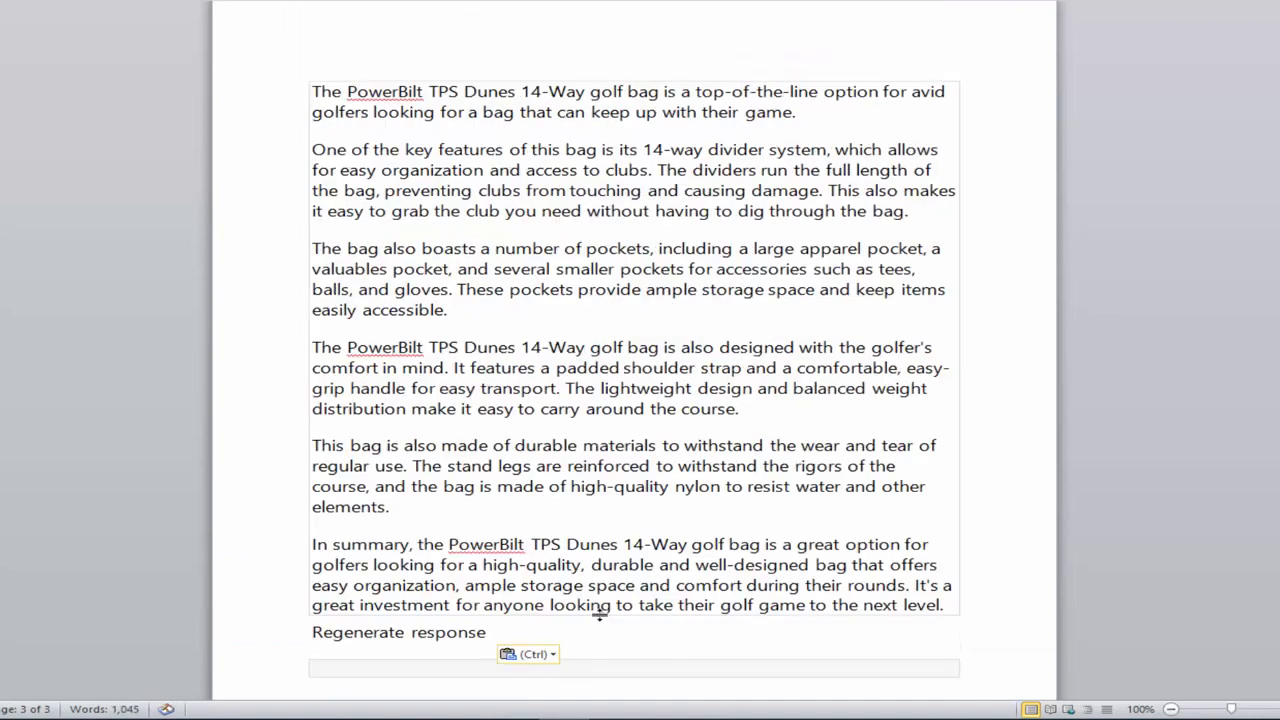
# Step: Return to ChatGPT and start a new prompt reading "write key point features of"
pyautogui.hotkey('alt', 'Tab')
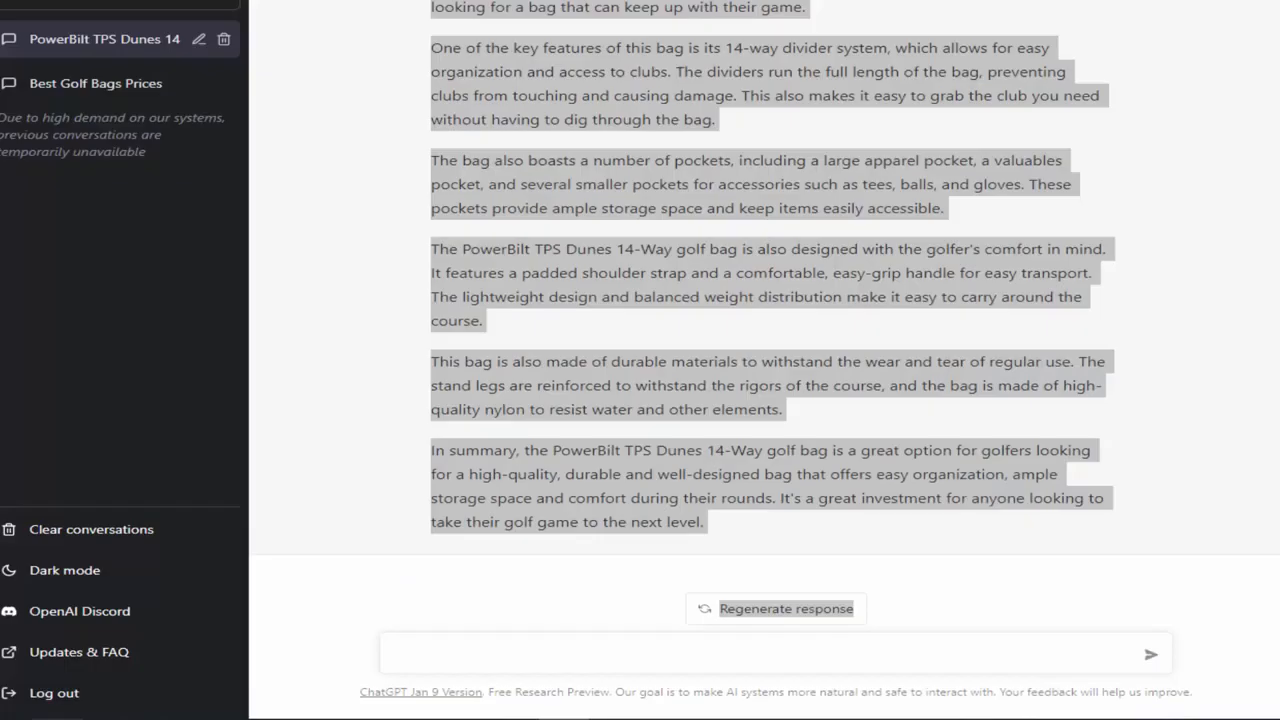
pyautogui.scroll(1, 643, 507)
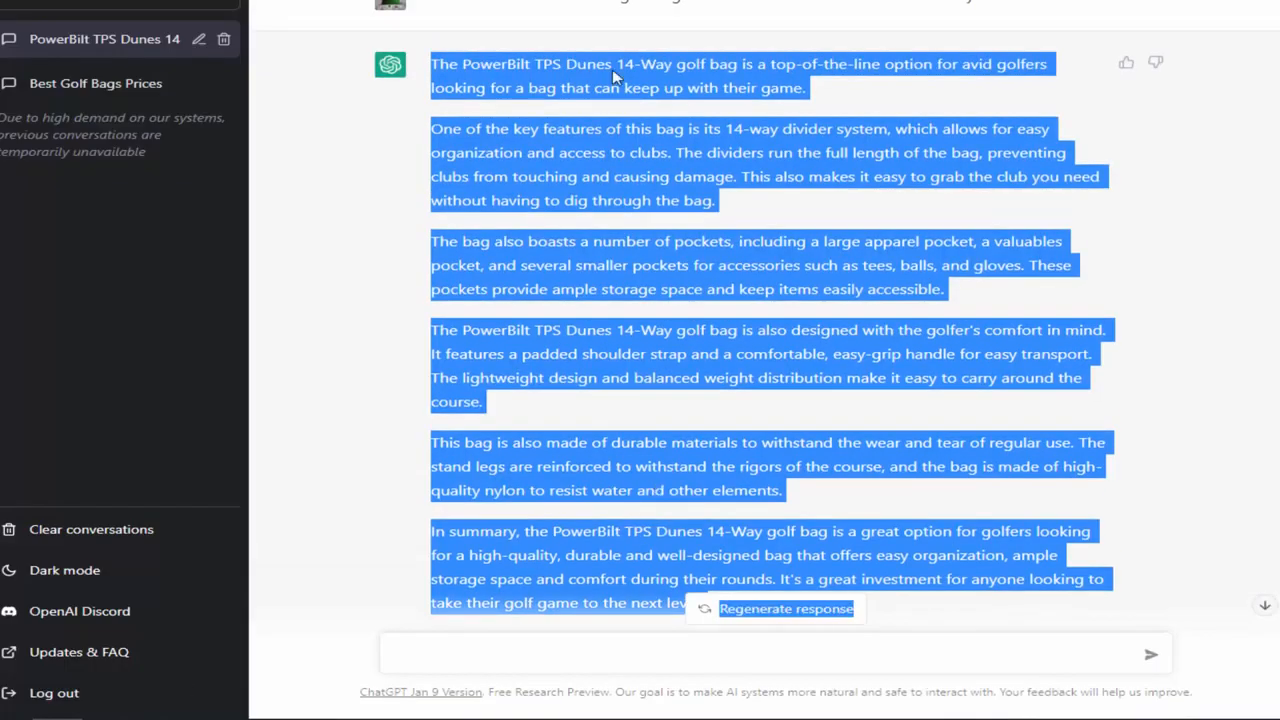
pyautogui.click(457, 646)
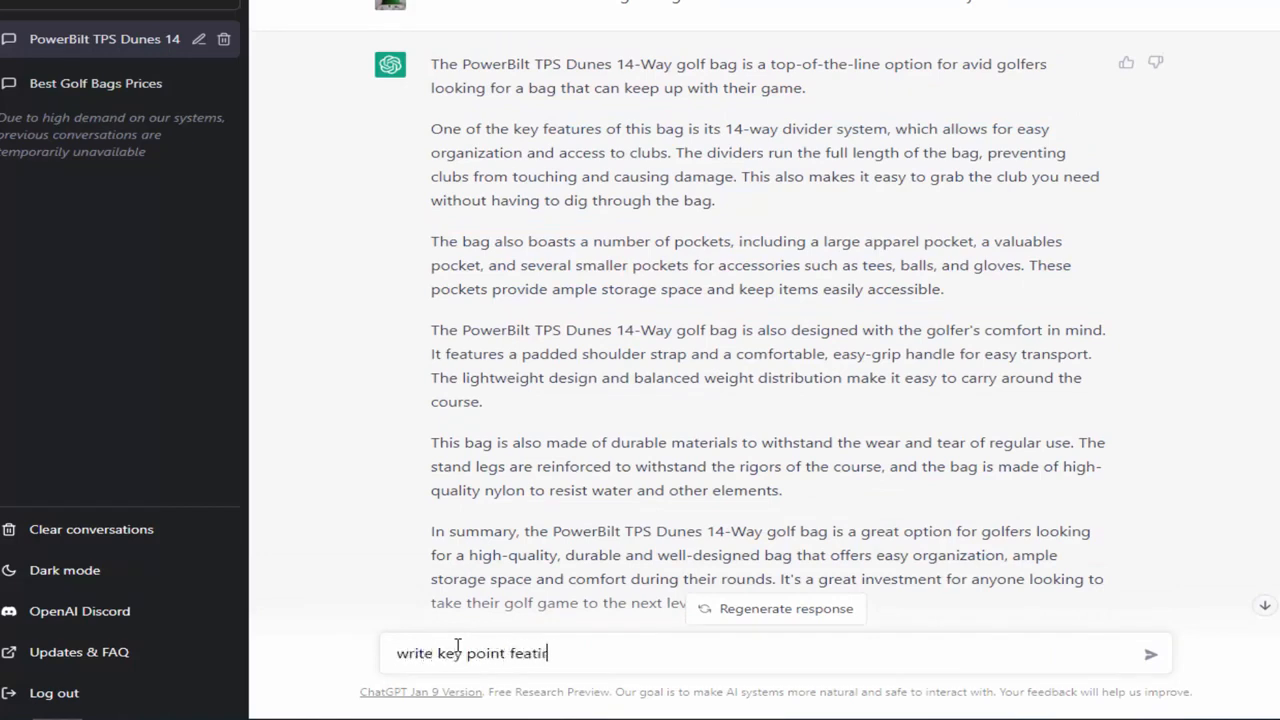
pyautogui.write('s')
pyautogui.press('BackSpace')
pyautogui.press('BackSpace')
pyautogui.write('es of')
pyautogui.press('BackSpace')
pyautogui.press('BackSpace')
pyautogui.press('BackSpace')
pyautogui.press('BackSpace')
pyautogui.write("In summary, the PowerBilt TPS Dunes 14-Way golf bag is a great option for golfers looking for a high-quality, durable and well-designed bag that offers easy organization, ample storage space and comfort during their rounds. It's a great investment for anyone looking to take their golf game to the next level.     Regenerate response")
pyautogui.hotkey('ctrl', 'z')
# Step: Copy "The PowerBilt TPS Dunes 14-Way golf bag" from the answer, add it to the end of the prompt and send it
pyautogui.moveTo(436, 62); pyautogui.dragTo(738, 64)
pyautogui.hotkey('ctrl', 'c')
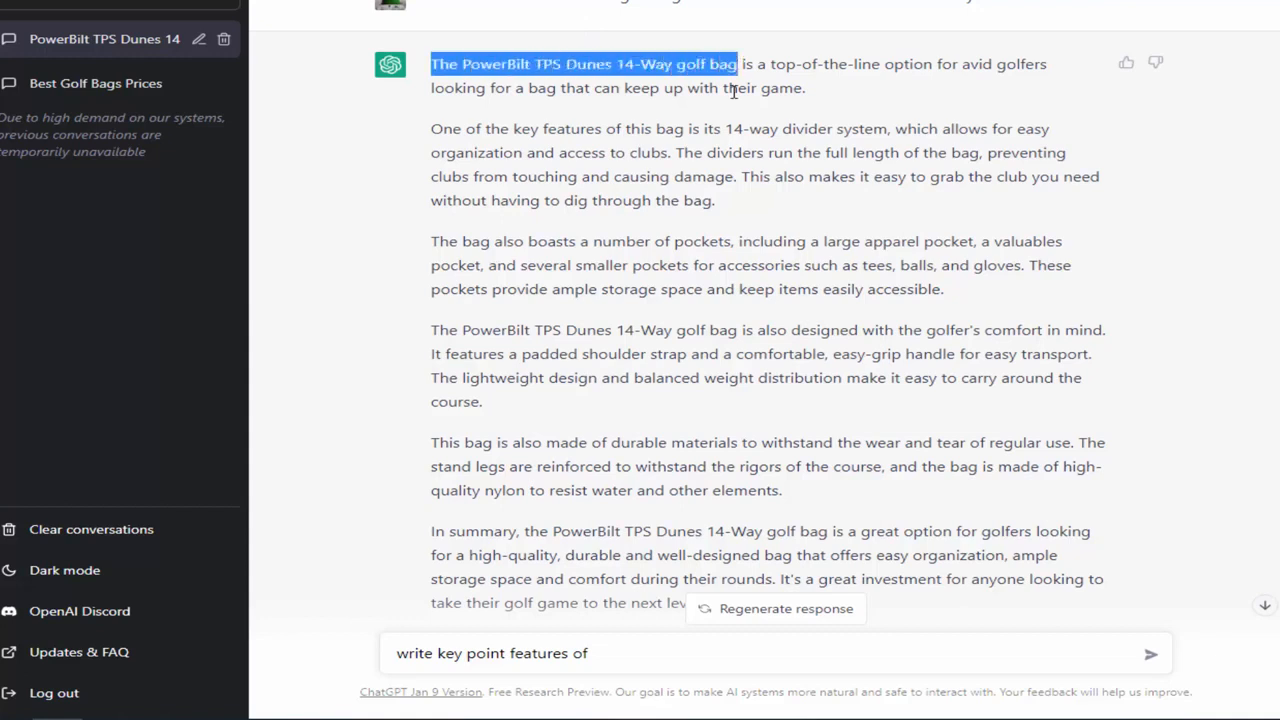
pyautogui.click(682, 651)
pyautogui.hotkey('ctrl', 'v')
pyautogui.click(1150, 656)
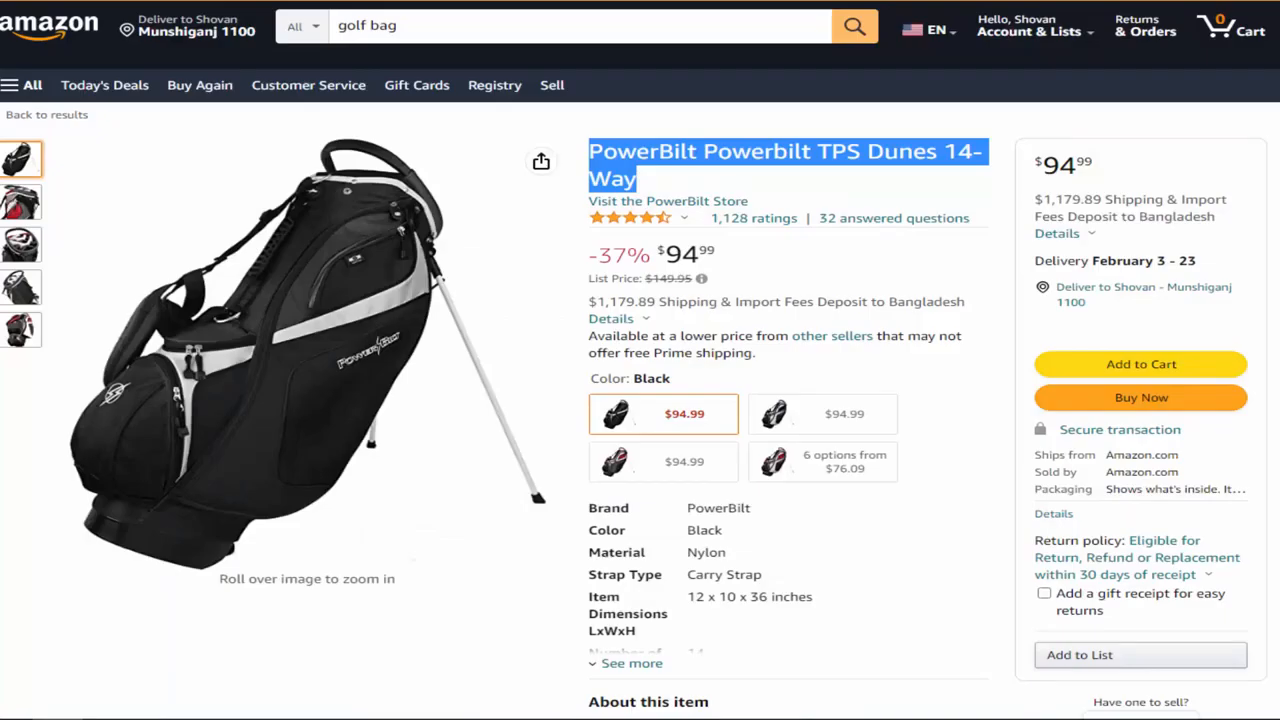
# Step: Look over the Amazon product page and review the earlier answers in the Best Golf Bags Prices chat
pyautogui.scroll(-4, 794, 420)
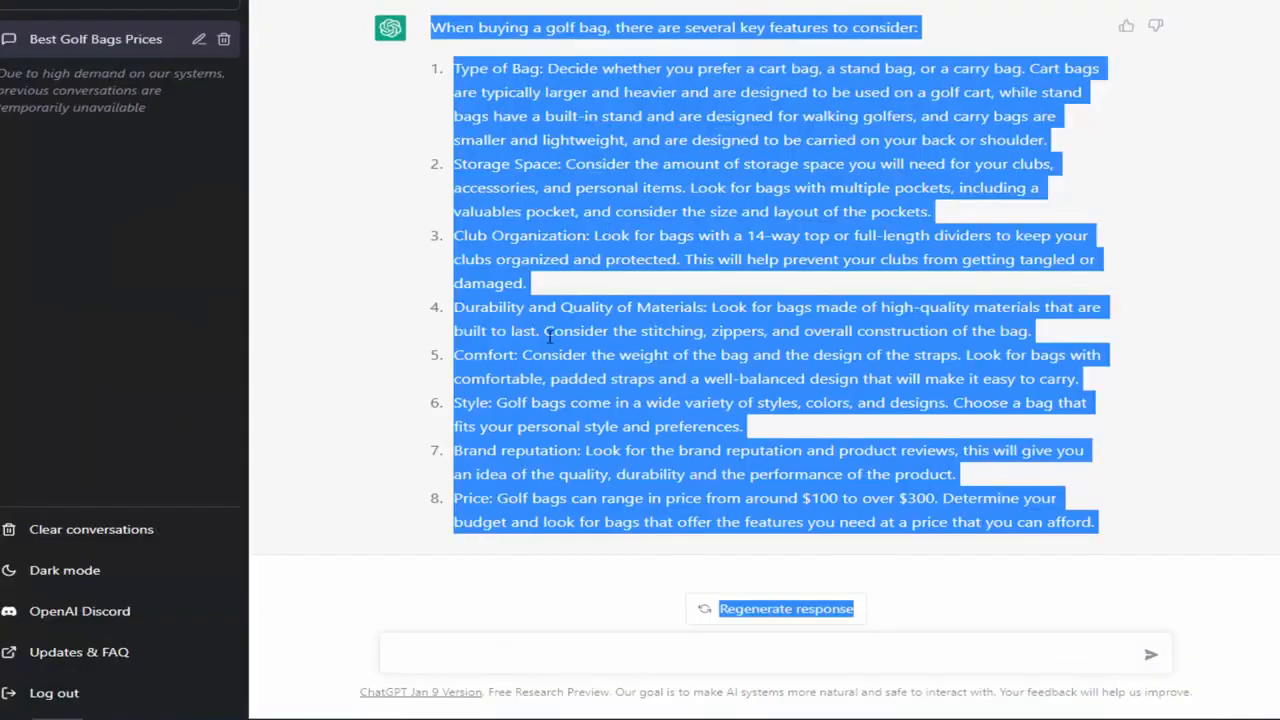
pyautogui.click(634, 286)
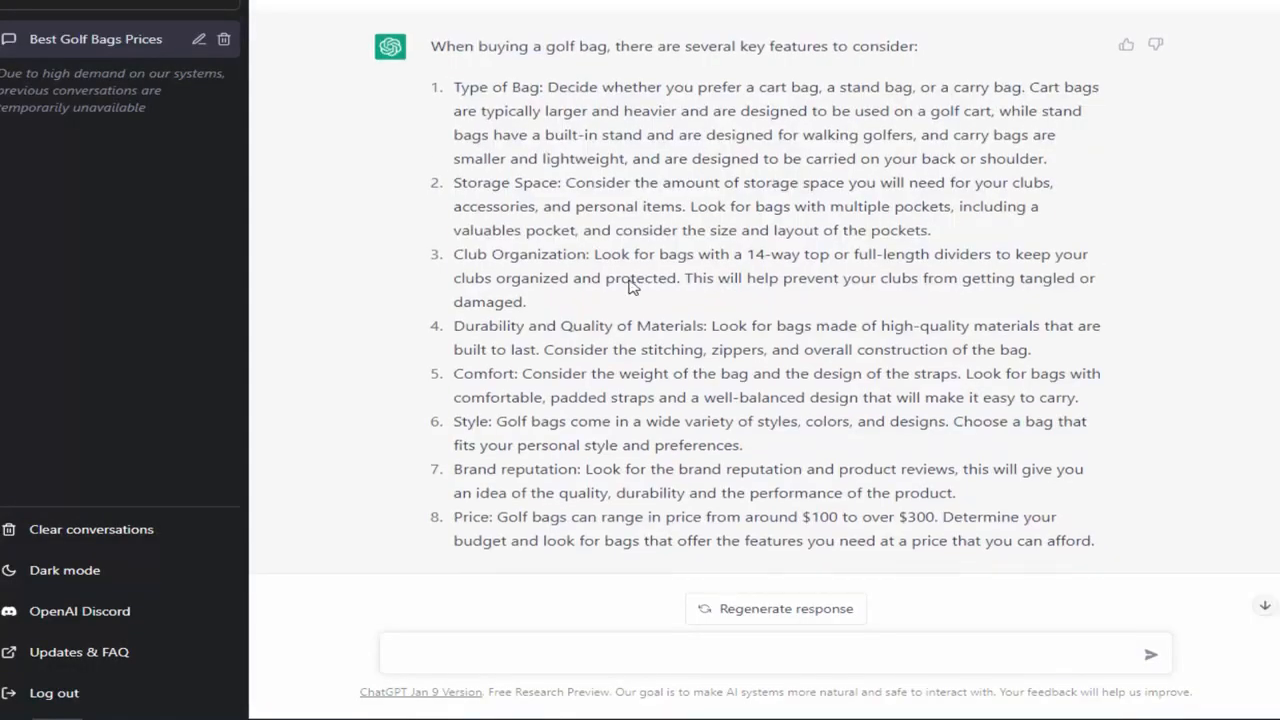
pyautogui.scroll(10, 592, 362)
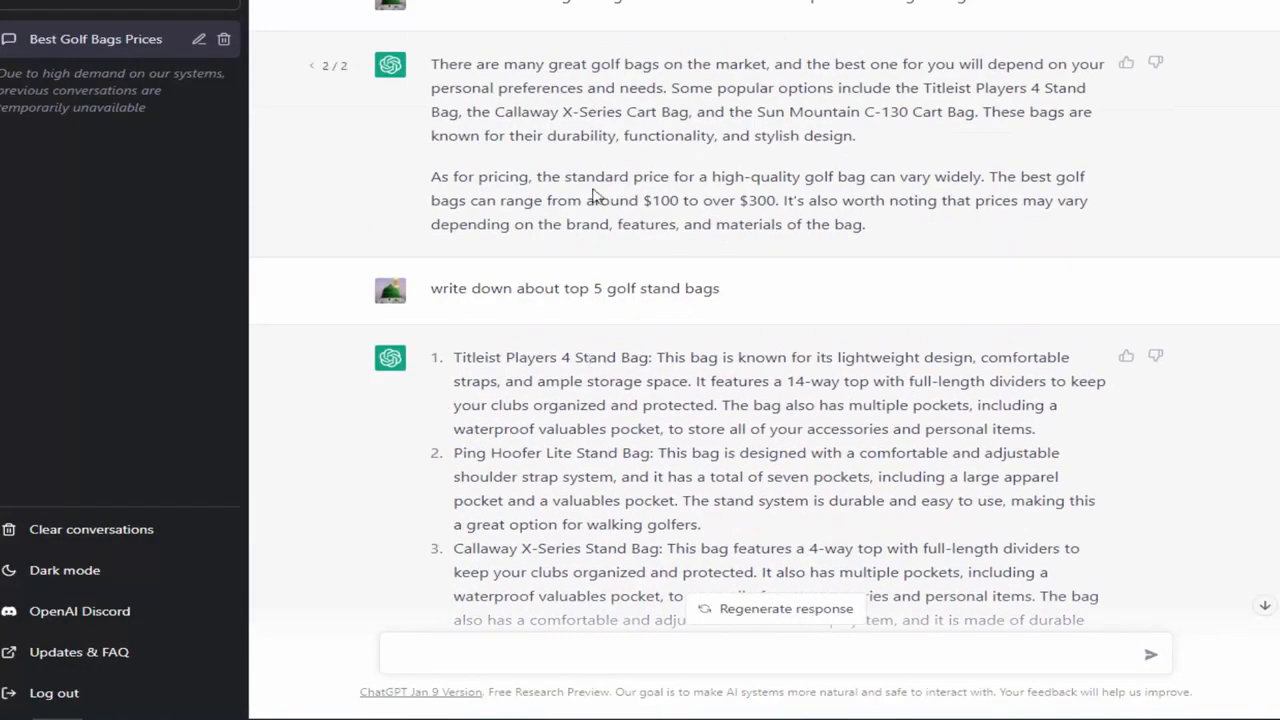
pyautogui.scroll(-10, 596, 205)
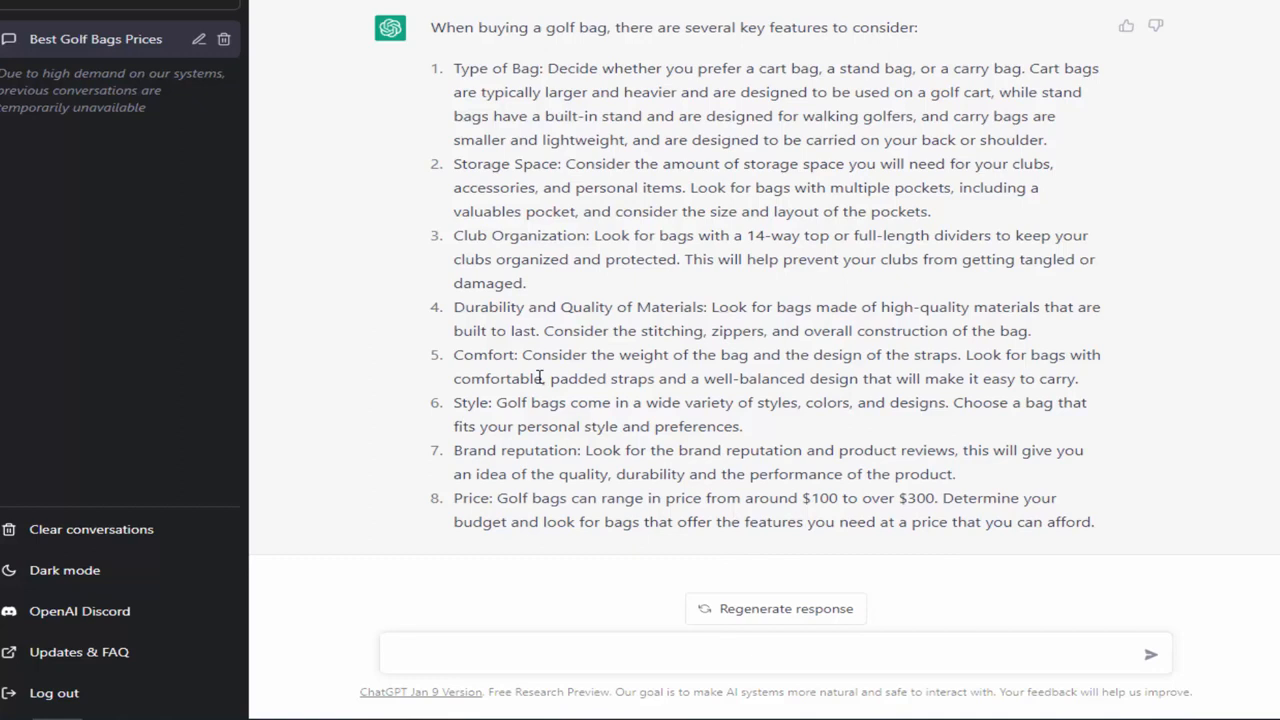
pyautogui.scroll(10, 674, 237)
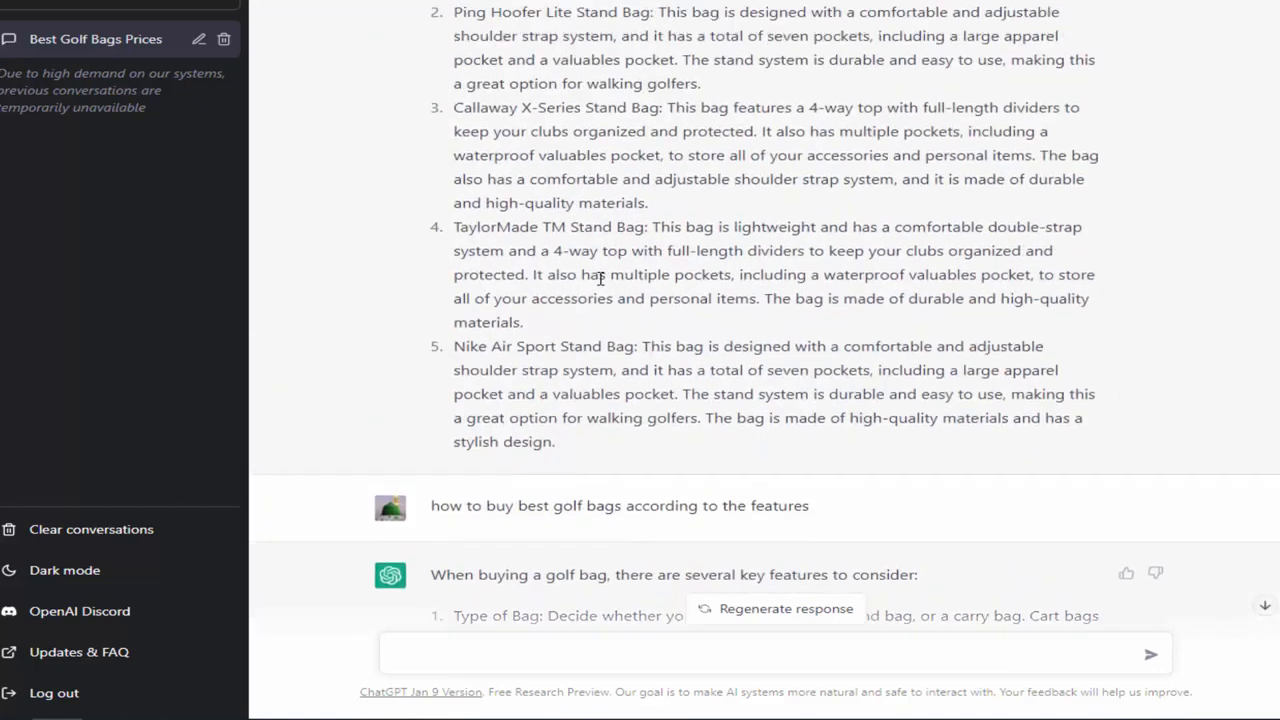
pyautogui.scroll(2, 622, 66)
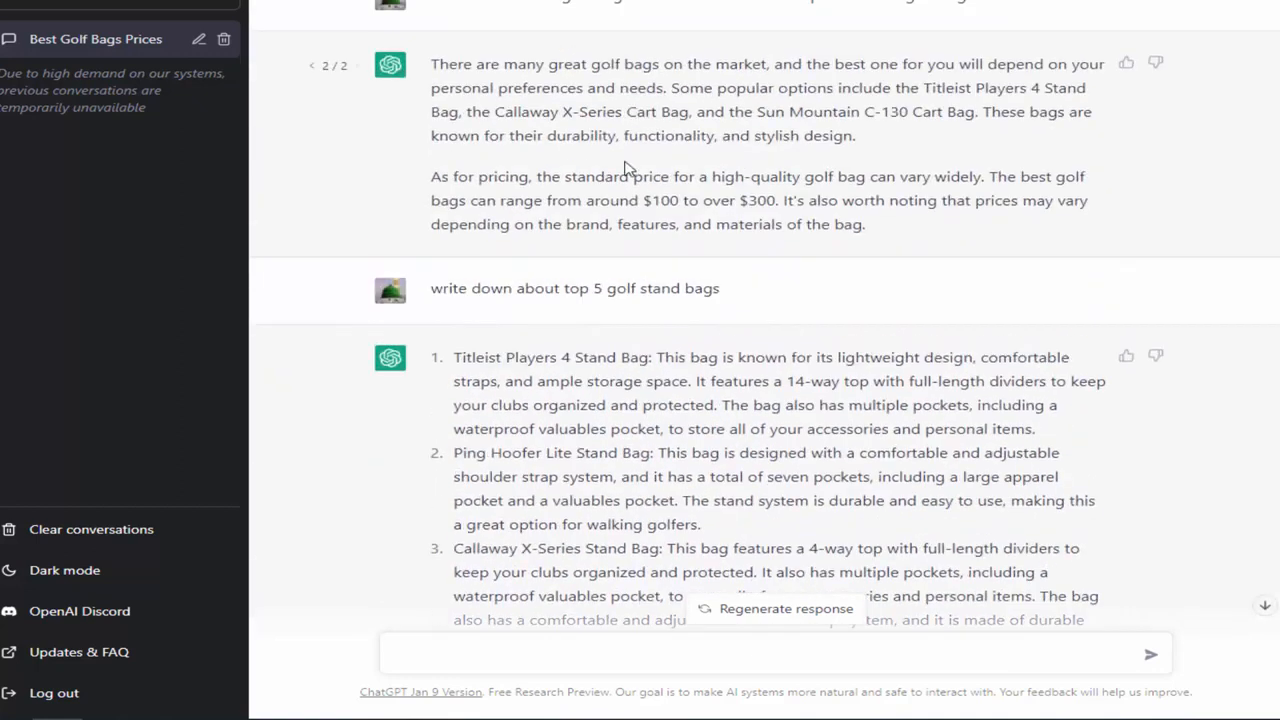
# Step: Rate the ChatGPT answer on popular golf bags and pricing as good, submitting the feedback "best on this topic"
pyautogui.scroll(-4, 519, 309)
pyautogui.scroll(-5, 519, 309)
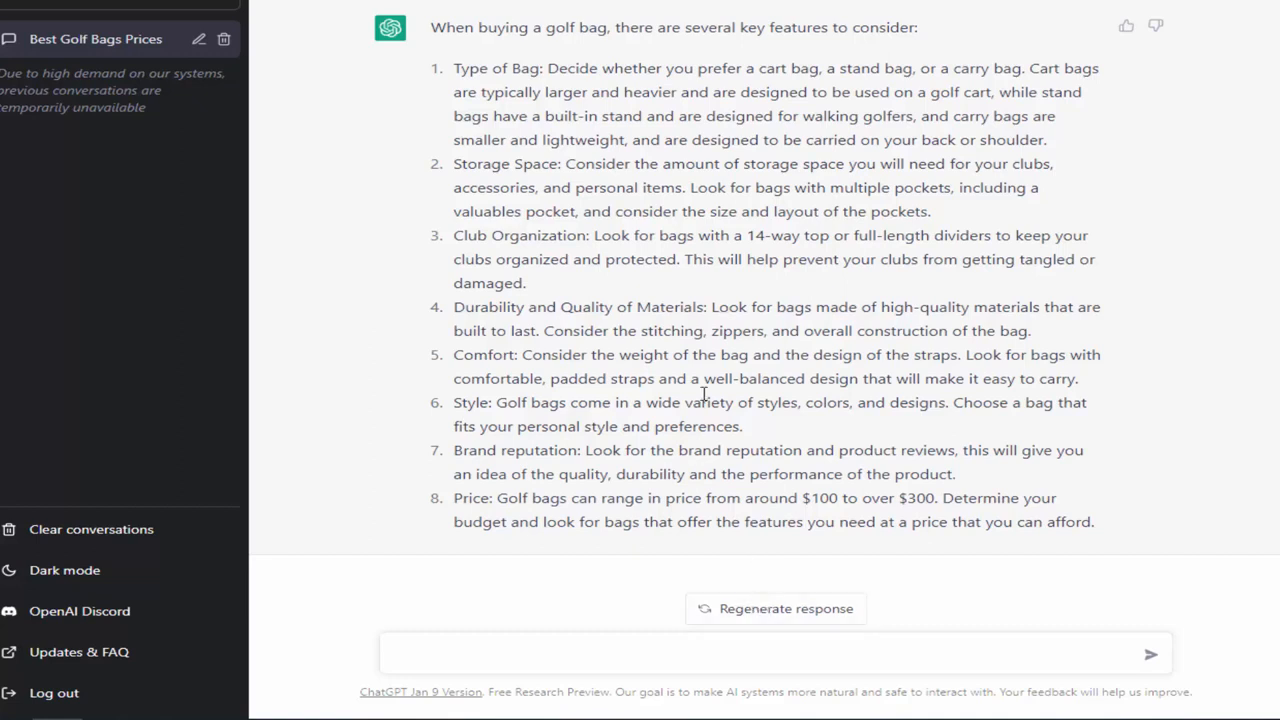
pyautogui.scroll(15, 637, 405)
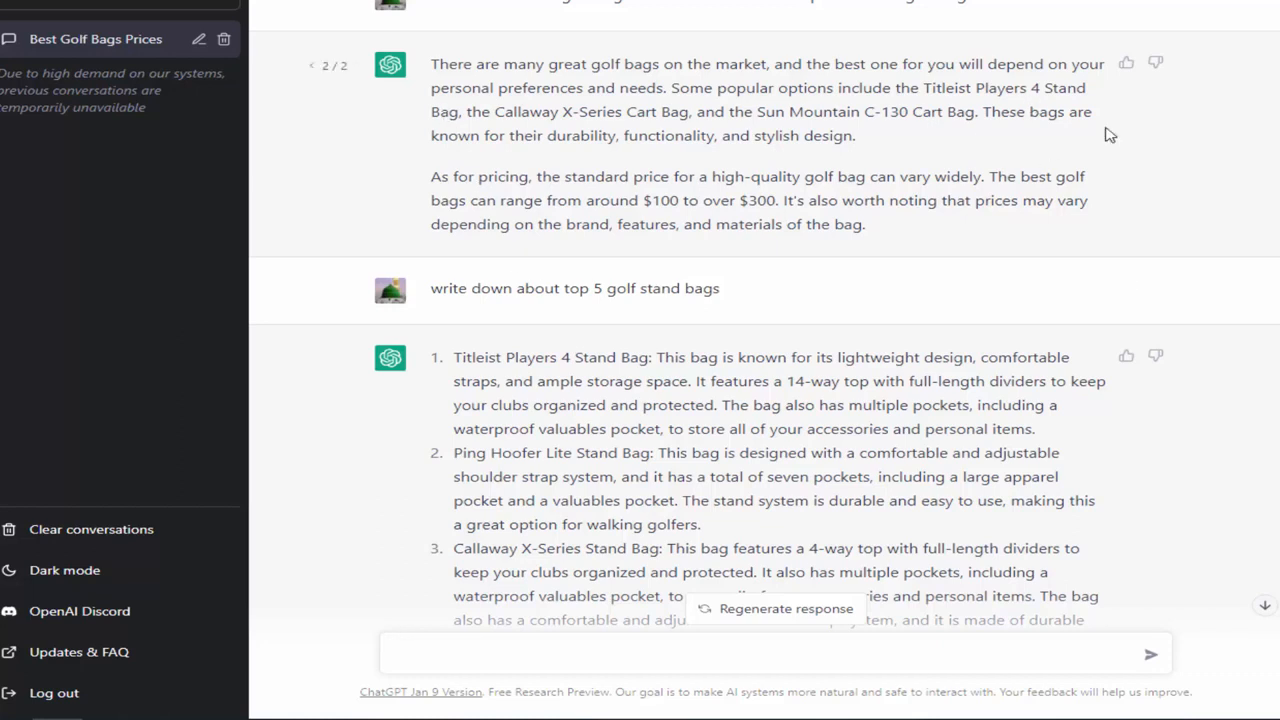
pyautogui.click(1126, 63)
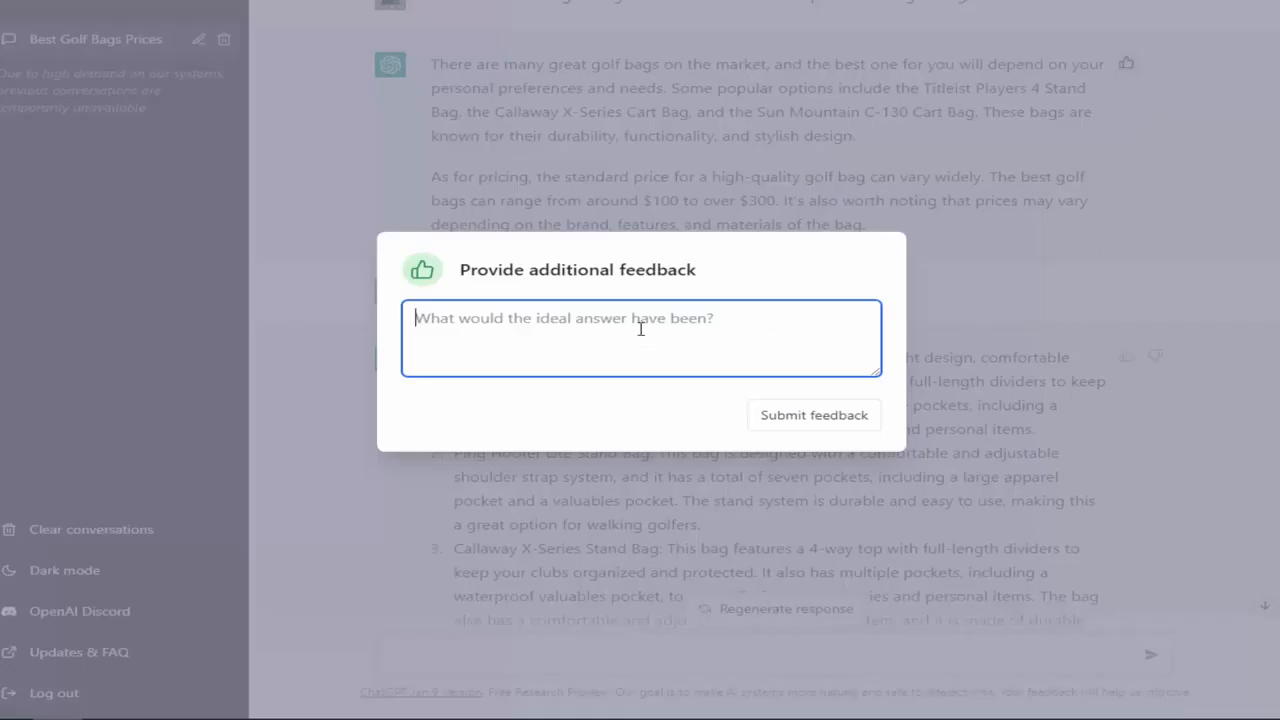
pyautogui.write('best on ')
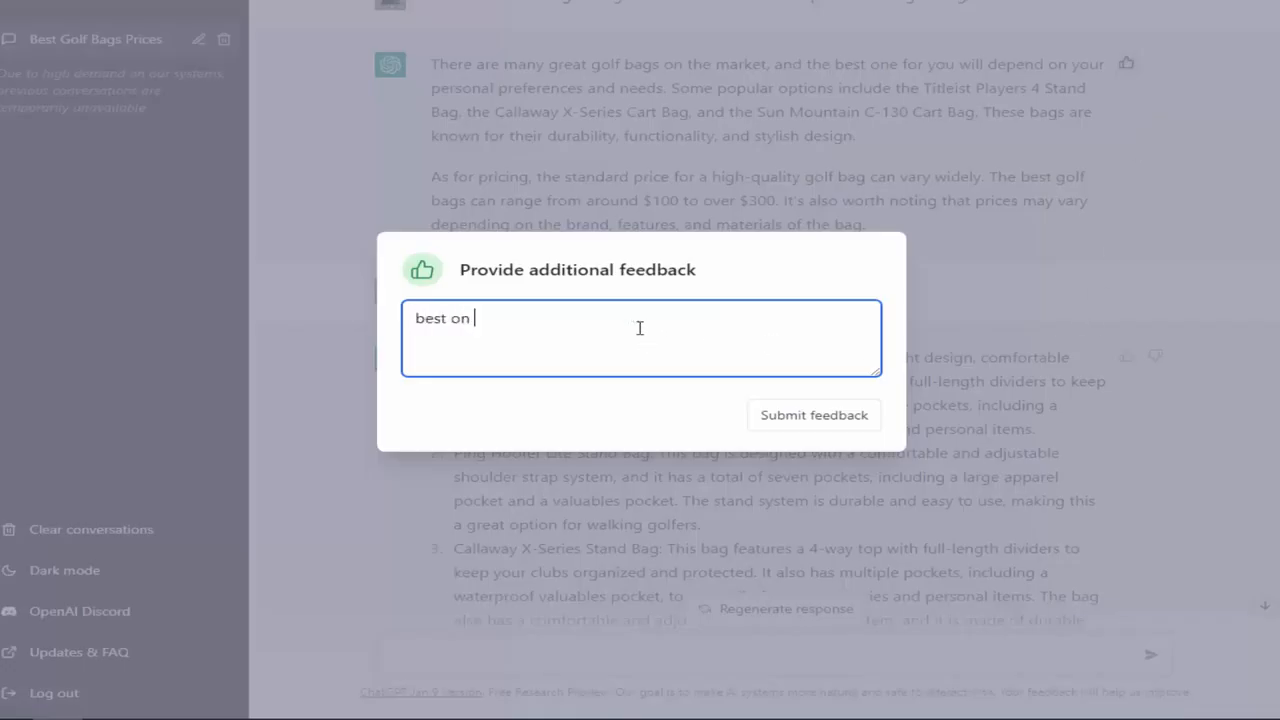
pyautogui.write('this topic')
pyautogui.click(766, 421)
pyautogui.scroll(-8, 651, 443)
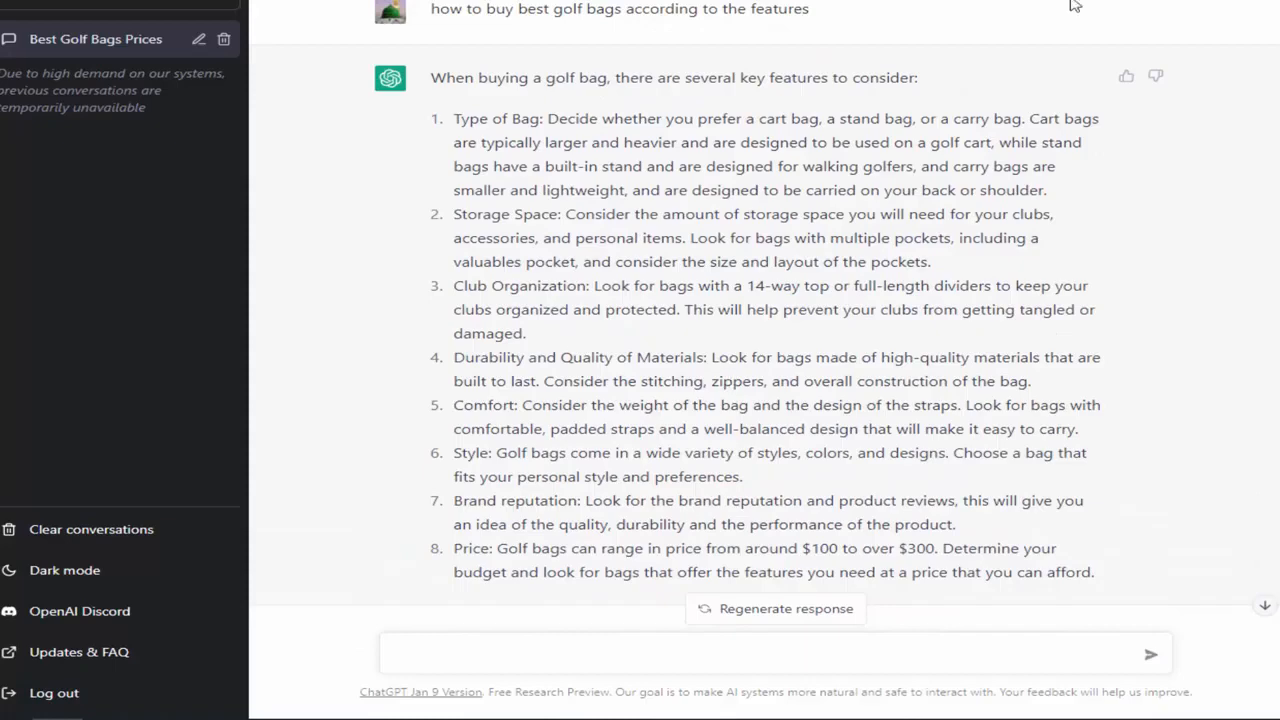
# Step: Open Upwork in a new browser tab
pyautogui.hotkey('ctrl', 't')
pyautogui.write('up')
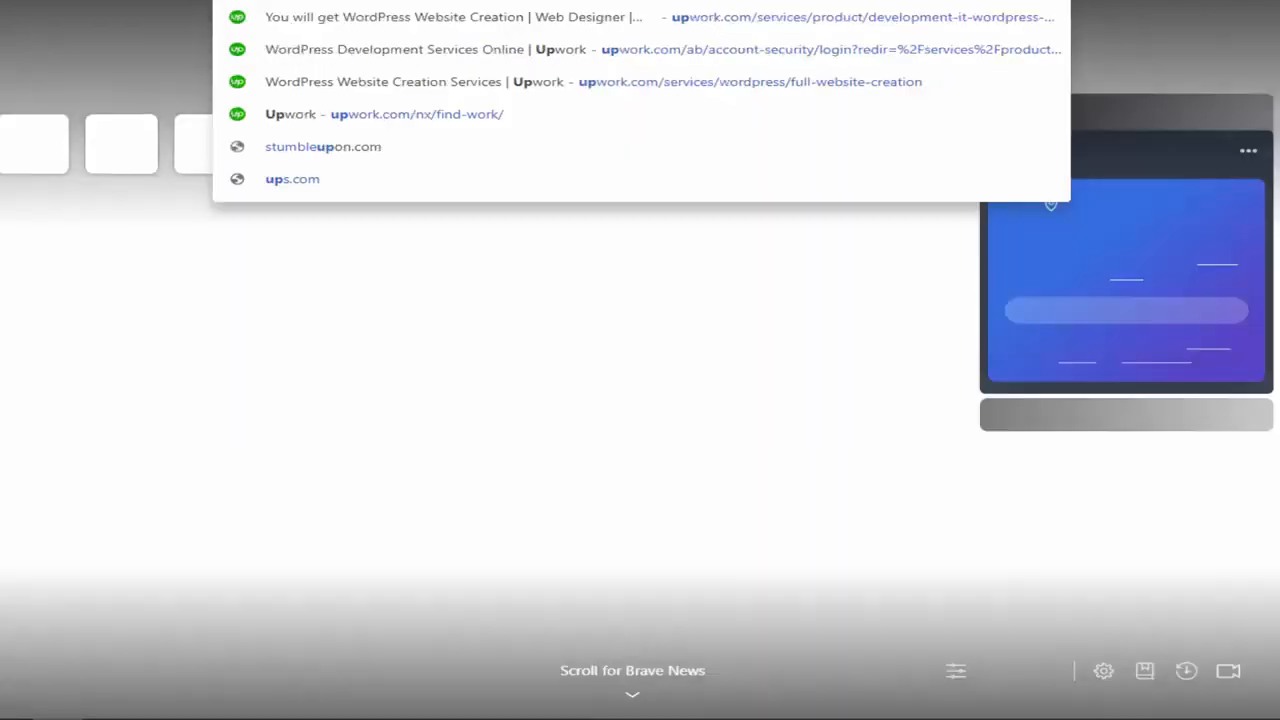
pyautogui.press('Return')
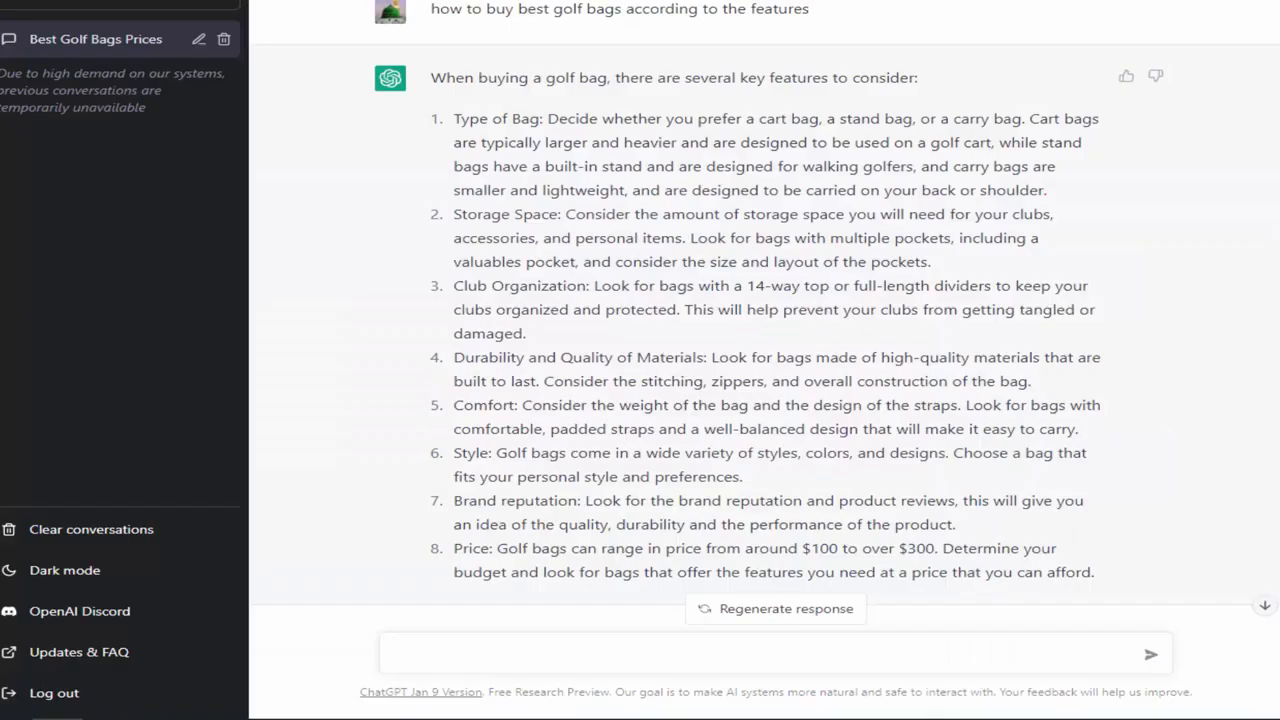
# Step: Undo the style change on the pockets paragraph in Word, copy the whole article, and open the Plagiarism Detector site in the browser
pyautogui.scroll(-1, 676, 412)
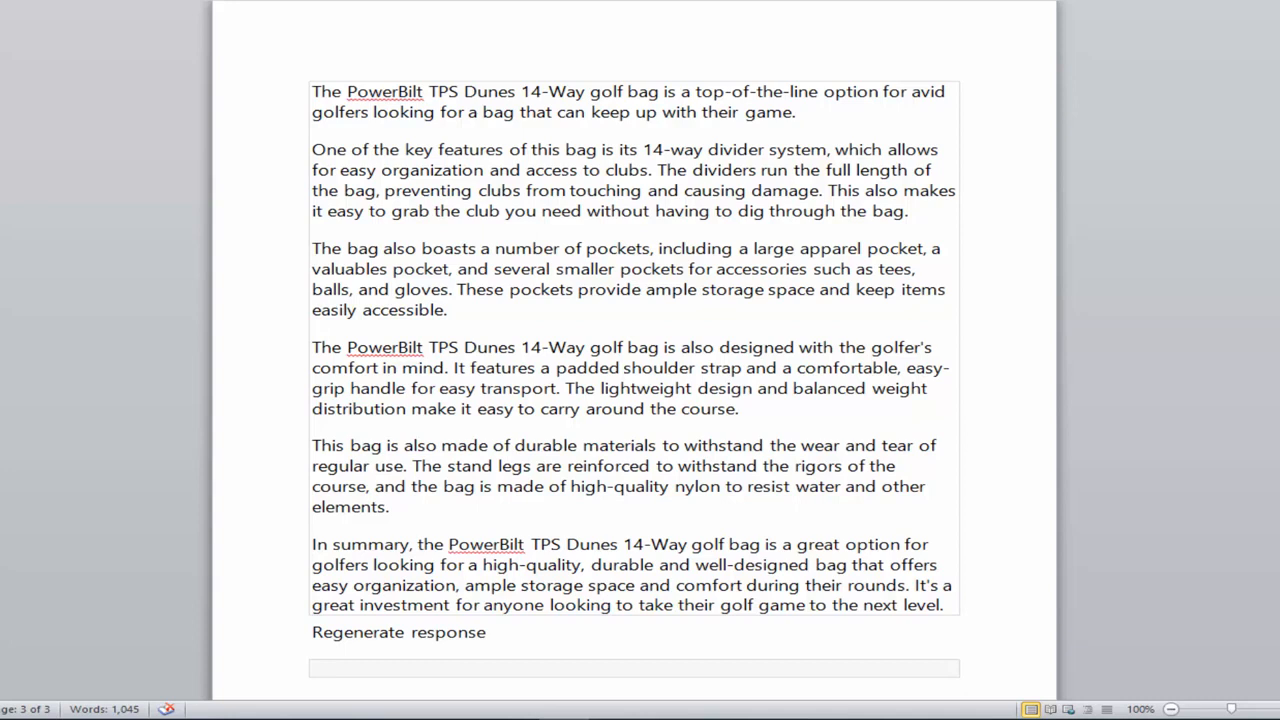
pyautogui.click(710, 2)
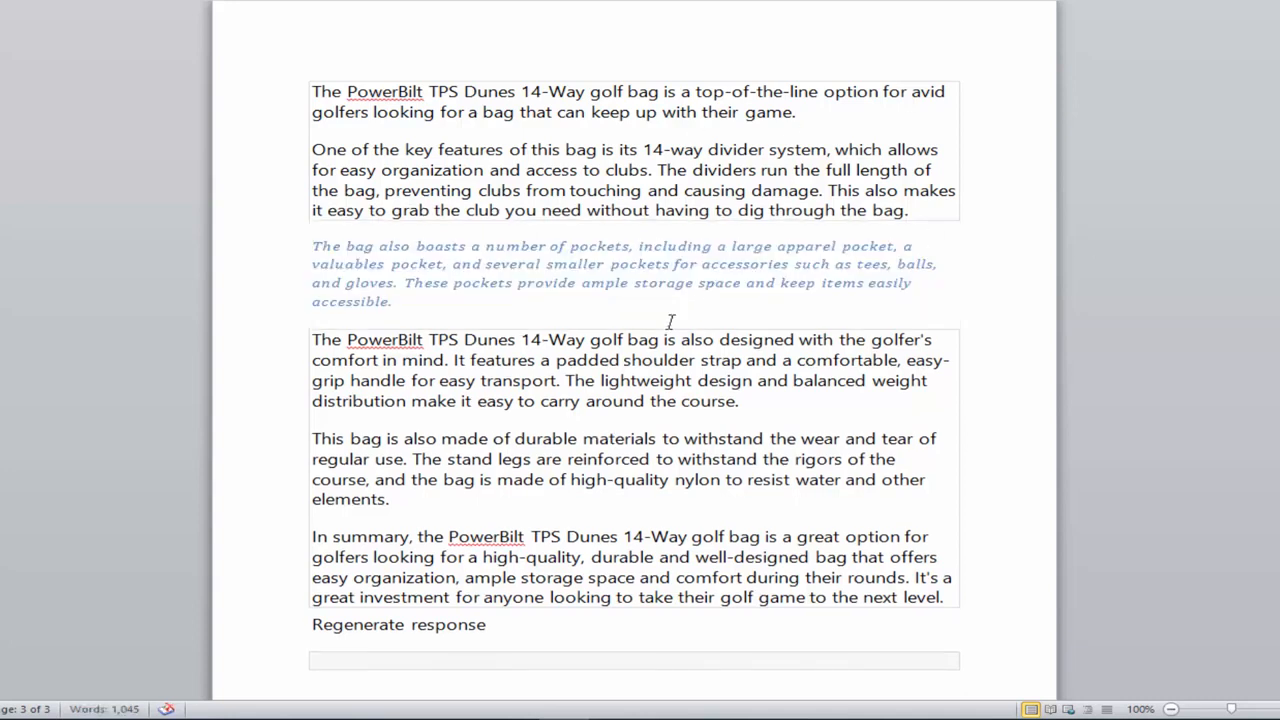
pyautogui.hotkey('ctrl', 'z')
pyautogui.hotkey('ctrl', 'a')
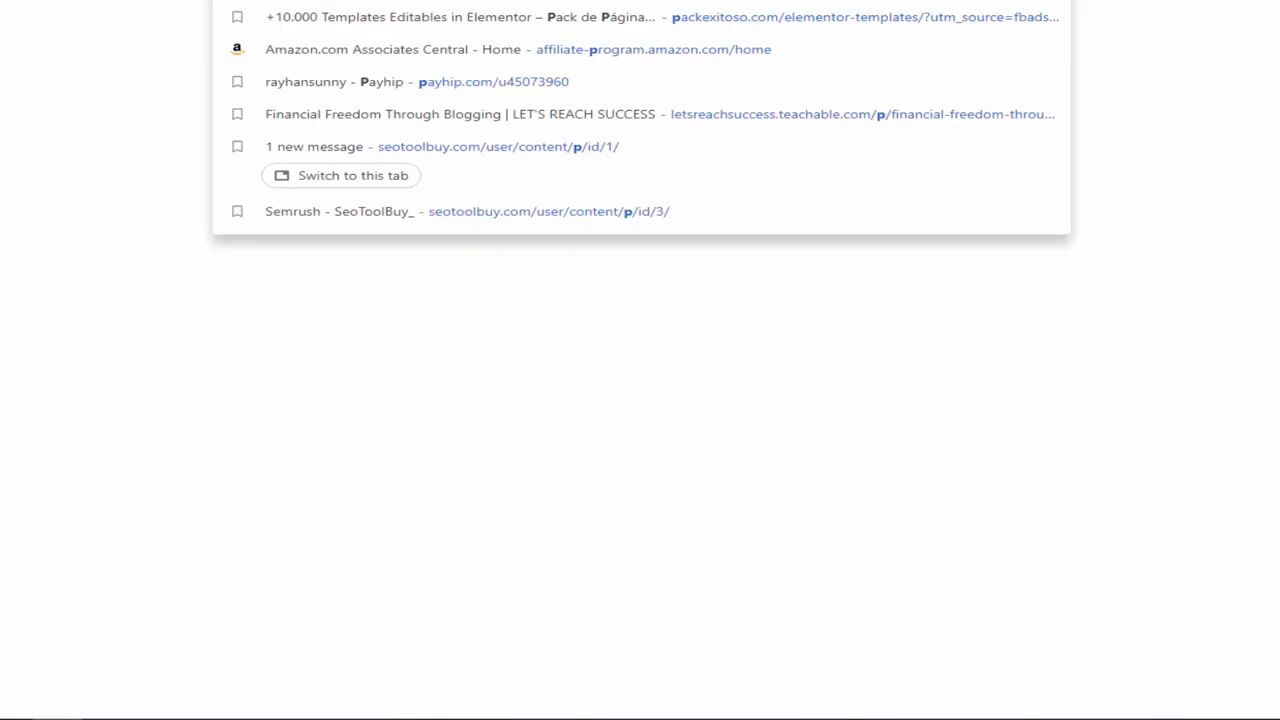
pyautogui.write('la')
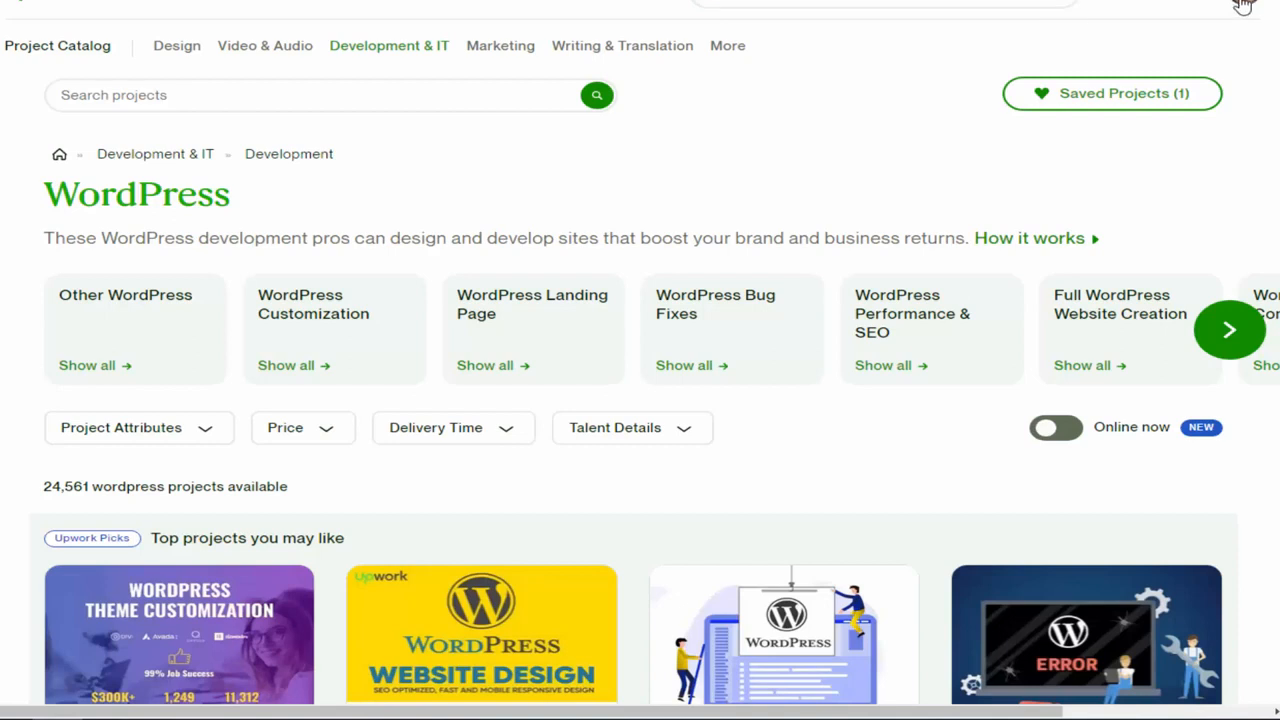
# Step: Open the unread client request about the automated travel affiliate website in the Upwork messages and reply "hi"
pyautogui.click(1242, 8)
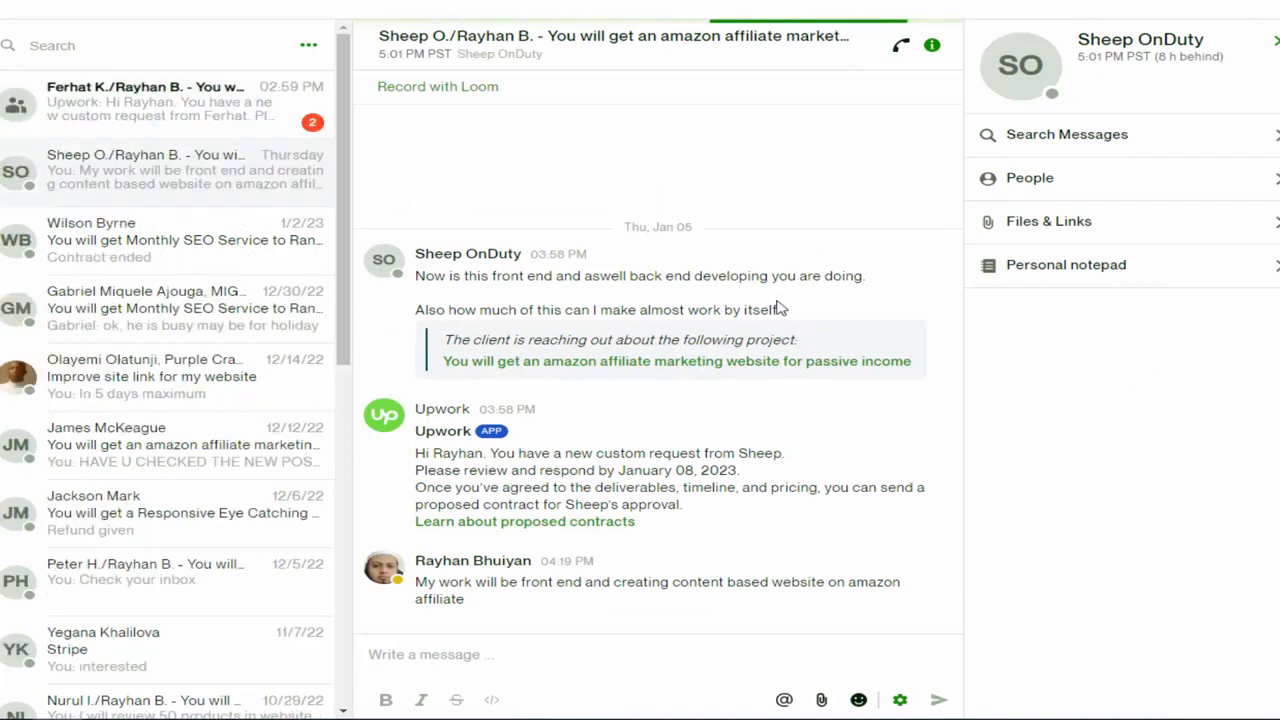
pyautogui.click(134, 103)
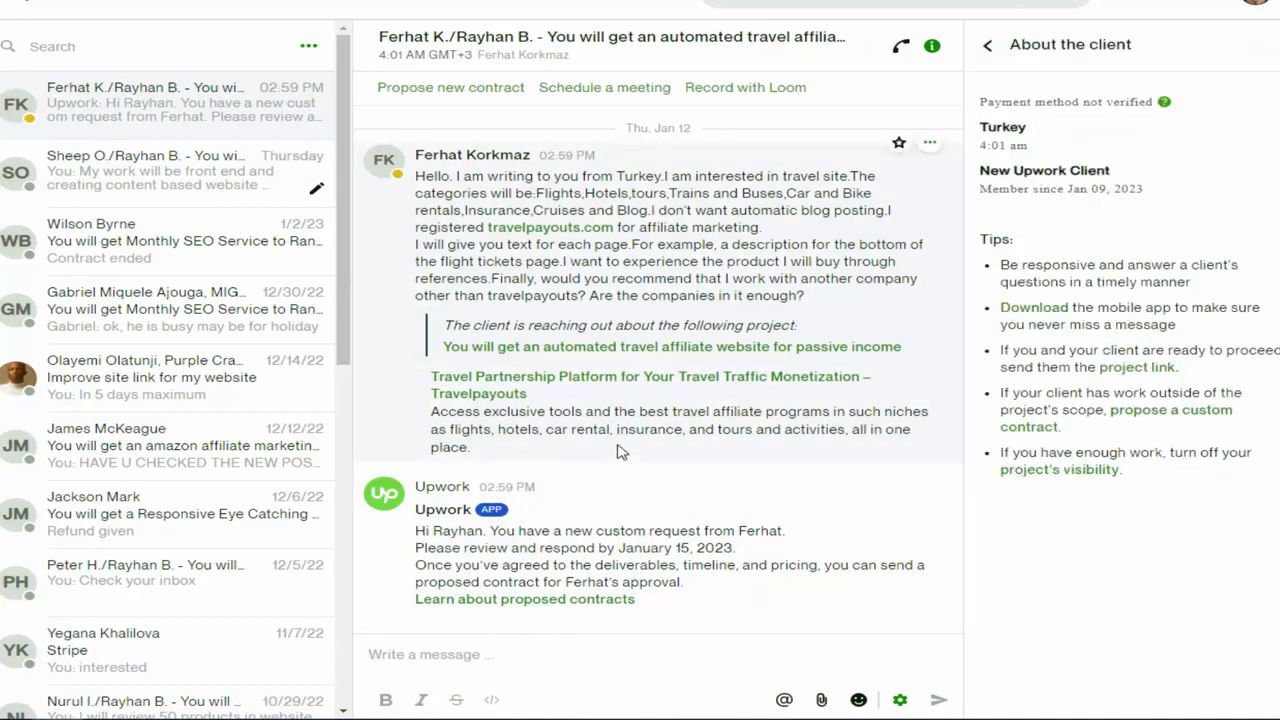
pyautogui.click(456, 652)
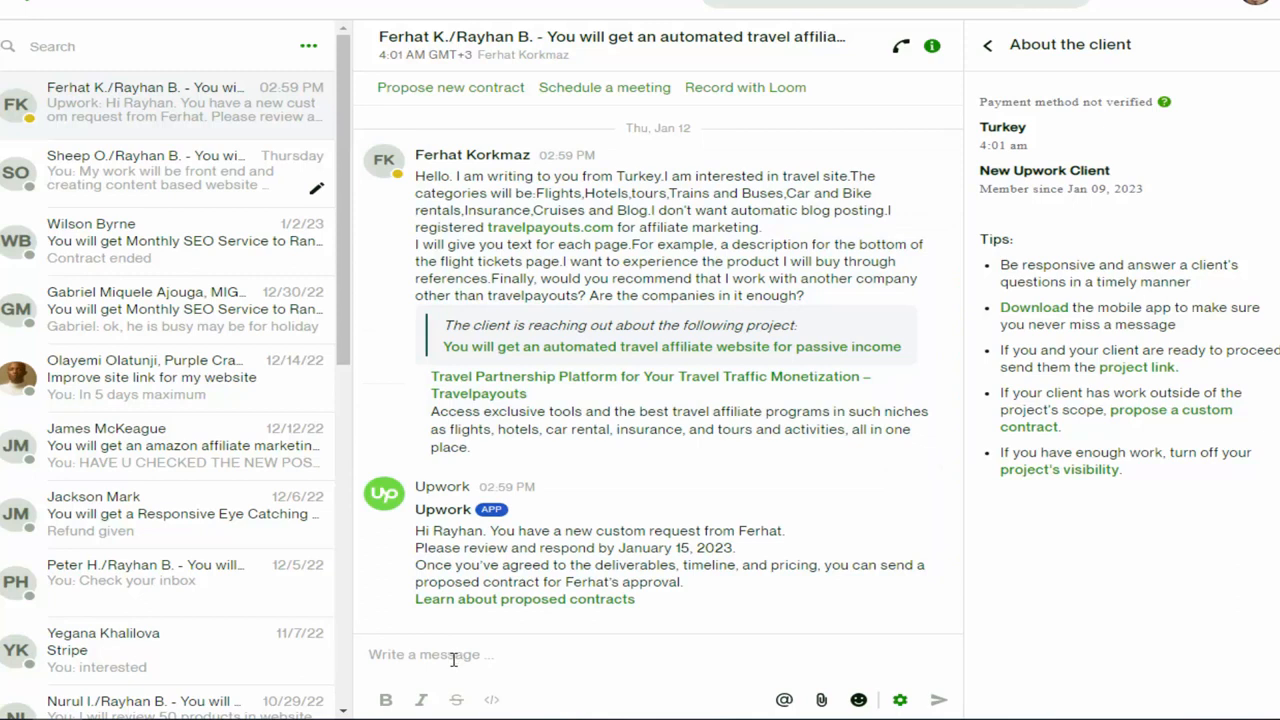
pyautogui.write('hi')
pyautogui.press('Return')
# Step: Paste the article into Plagiarism Detector and delete everything from "The bag also boasts a number of pockets" to the end
pyautogui.scroll(1, 608, 357)
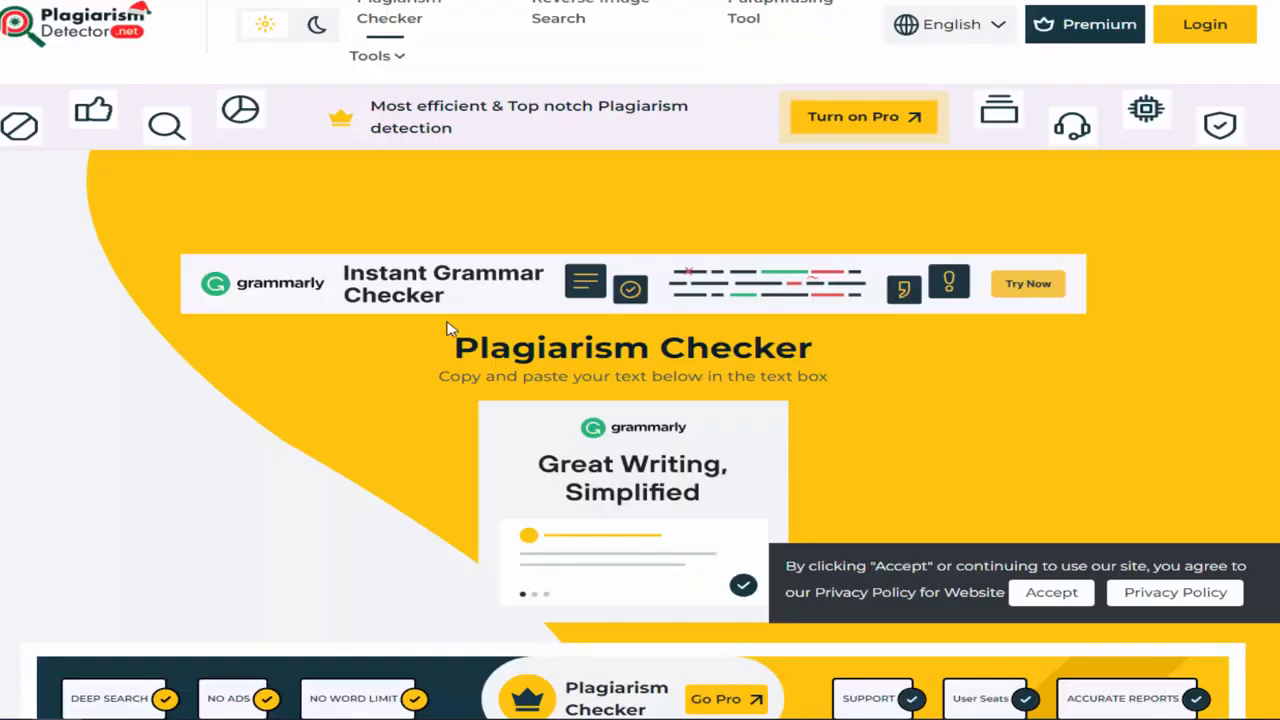
pyautogui.scroll(-8, 443, 323)
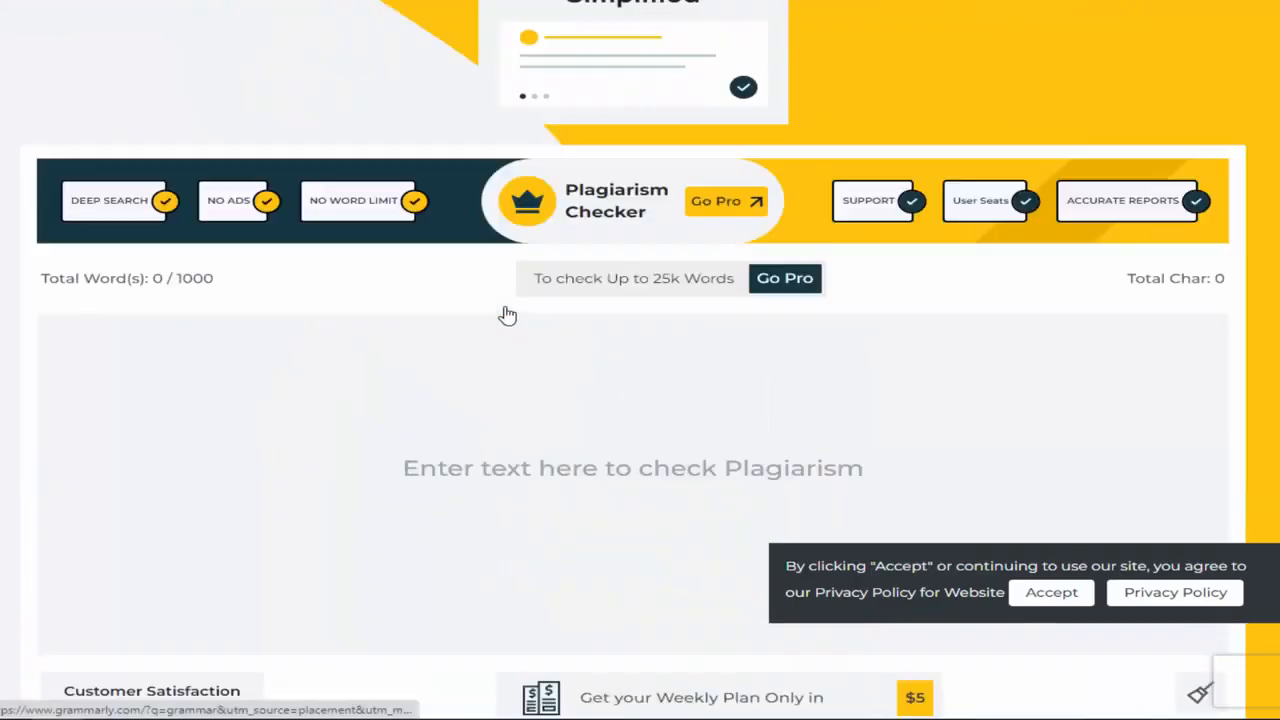
pyautogui.click(329, 111)
pyautogui.hotkey('ctrl', 'v')
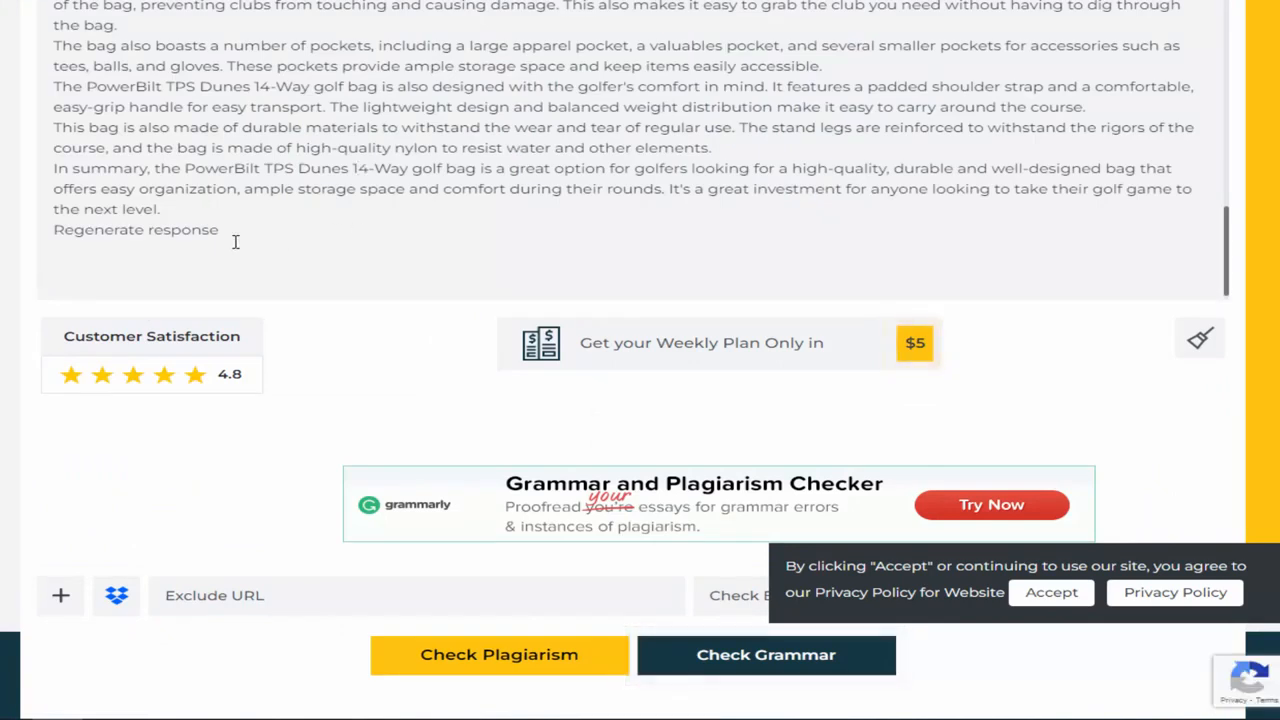
pyautogui.scroll(3, 86, 214)
pyautogui.moveTo(59, 214); pyautogui.dragTo(357, 317)
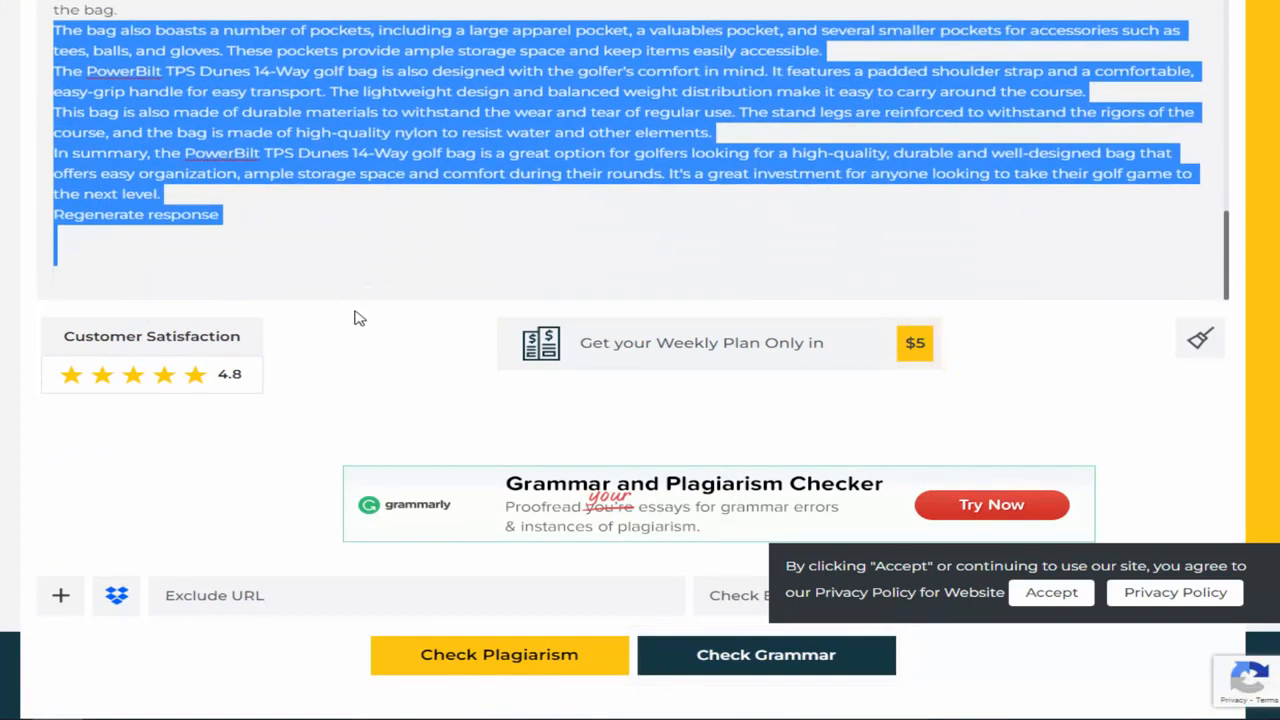
pyautogui.press('BackSpace')
pyautogui.scroll(4, 356, 363)
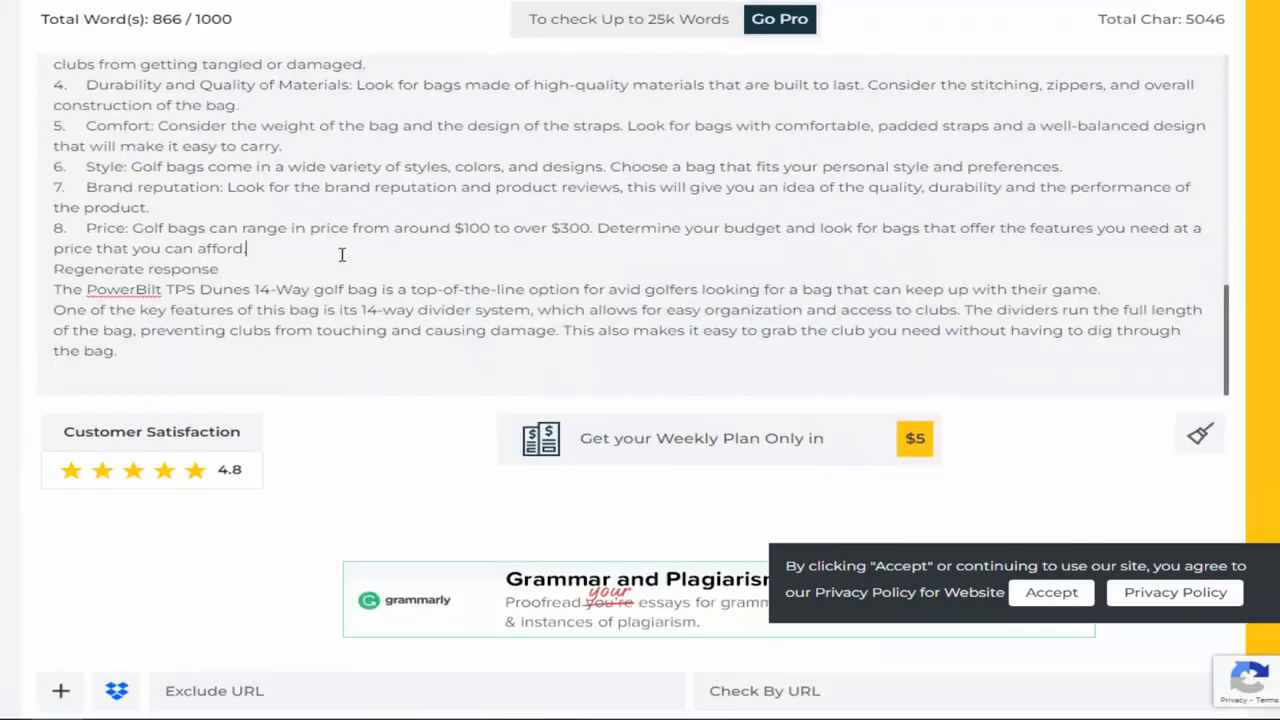
# Step: Copy the shortened article, open Grammarly from the search results, and paste the text into a new document with the default goals
pyautogui.hotkey('ctrl', 'a')
pyautogui.scroll(-5, 540, 462)
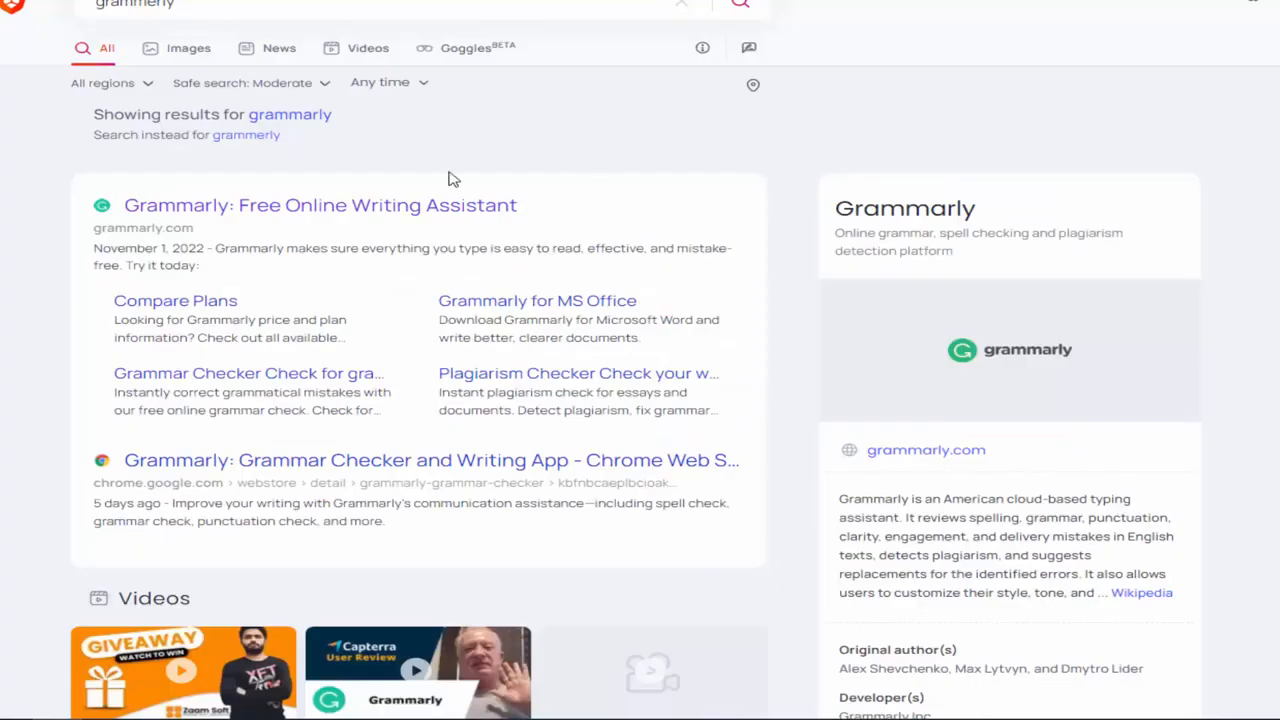
pyautogui.click(391, 204)
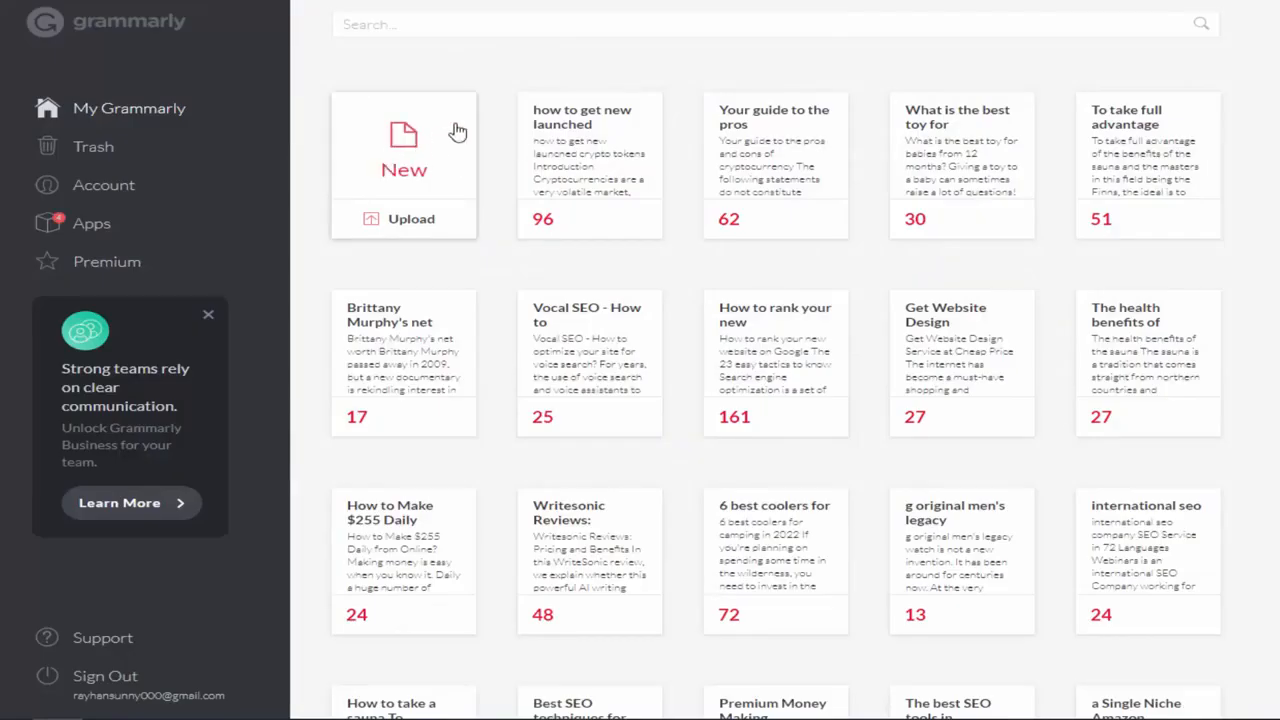
pyautogui.click(457, 132)
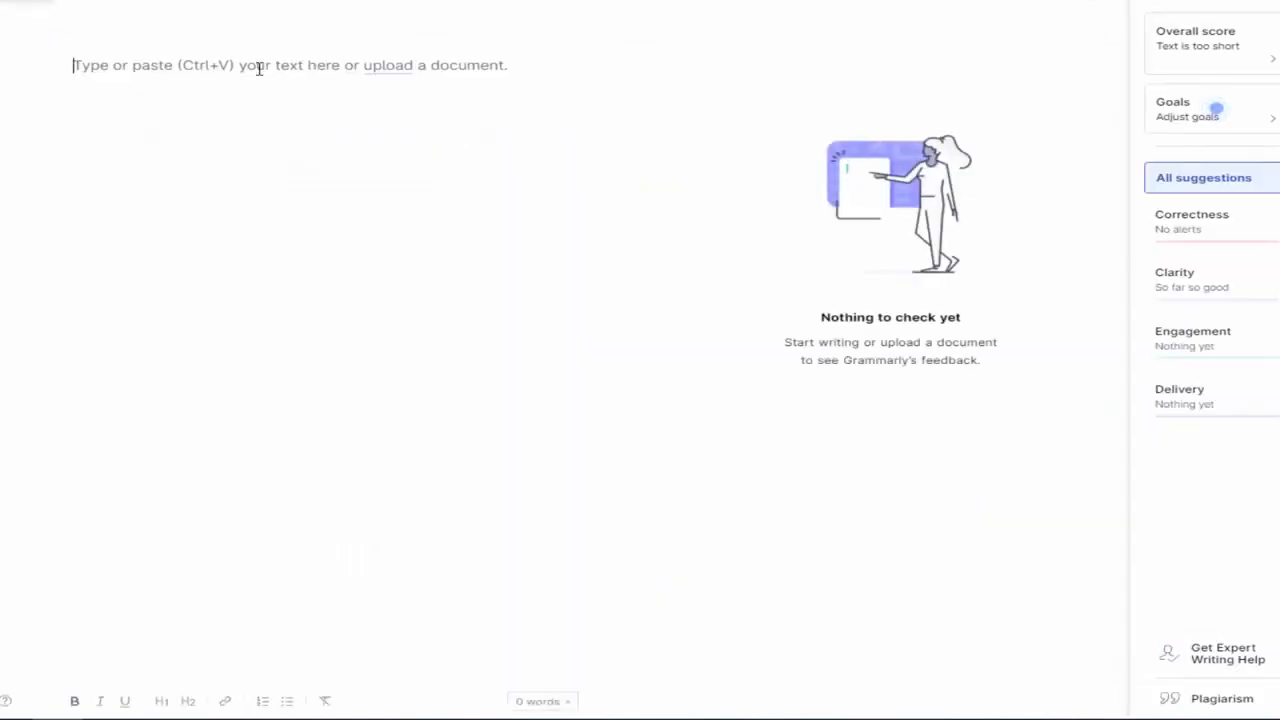
pyautogui.hotkey('ctrl', 'v')
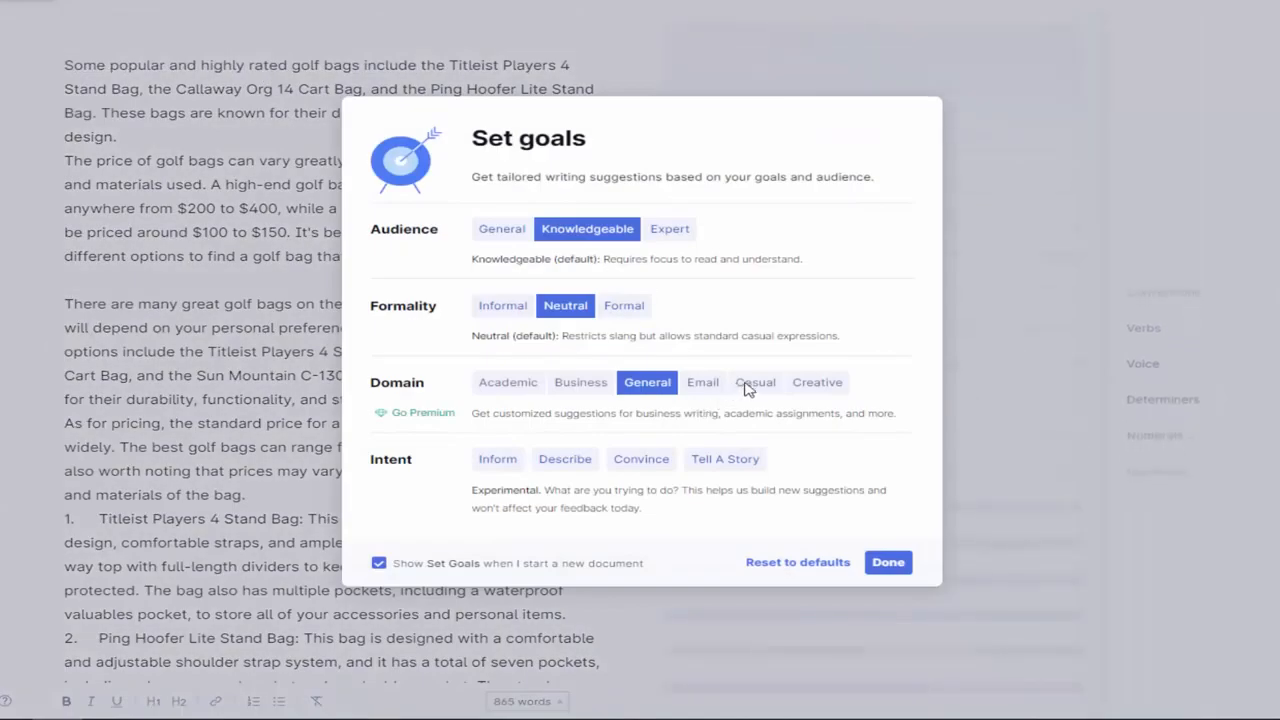
pyautogui.click(888, 562)
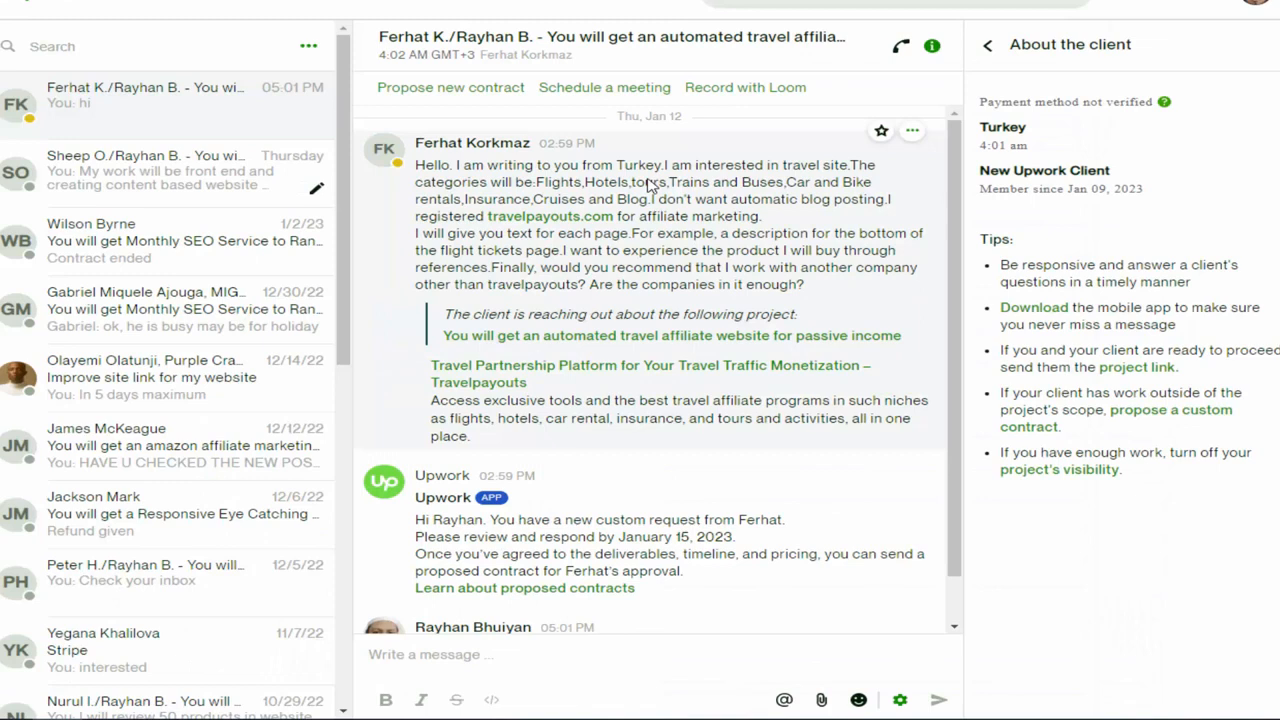
# Step: Start a reply to the travel-site client on Upwork: "Thank you for reaching me out , I have seen your message and let me find out any other"
pyautogui.click(729, 183)
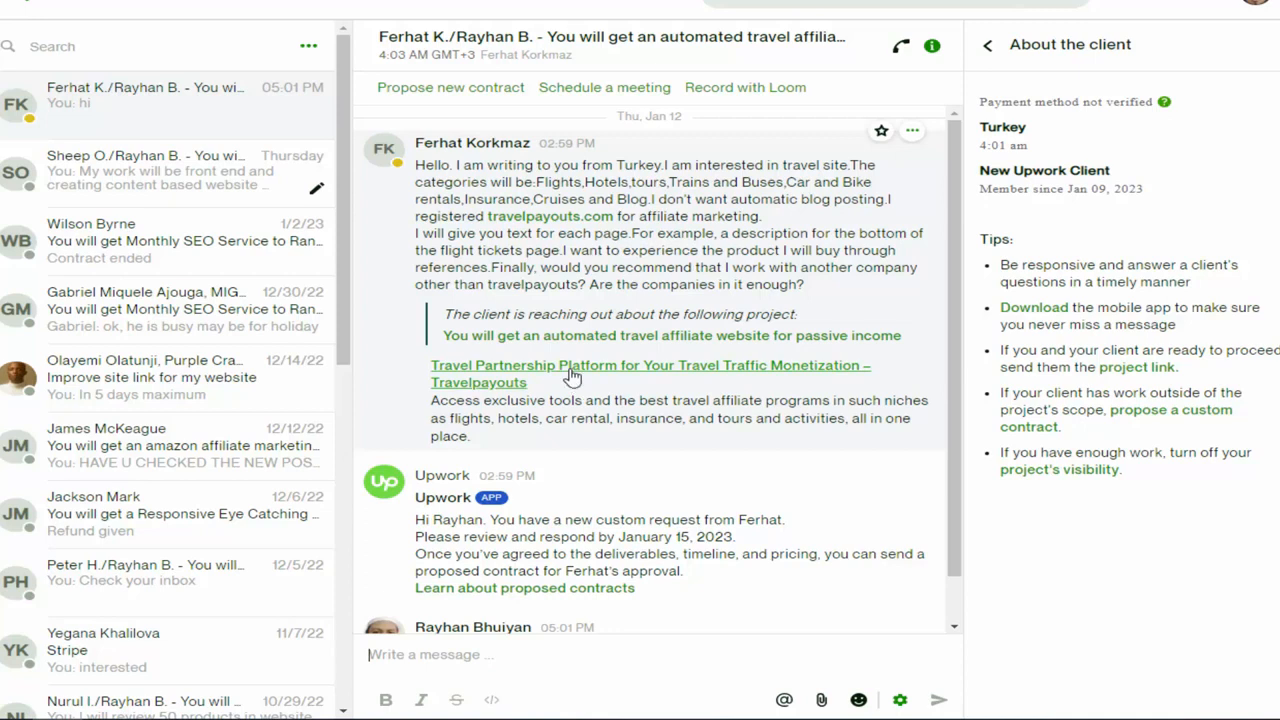
pyautogui.scroll(-1, 583, 486)
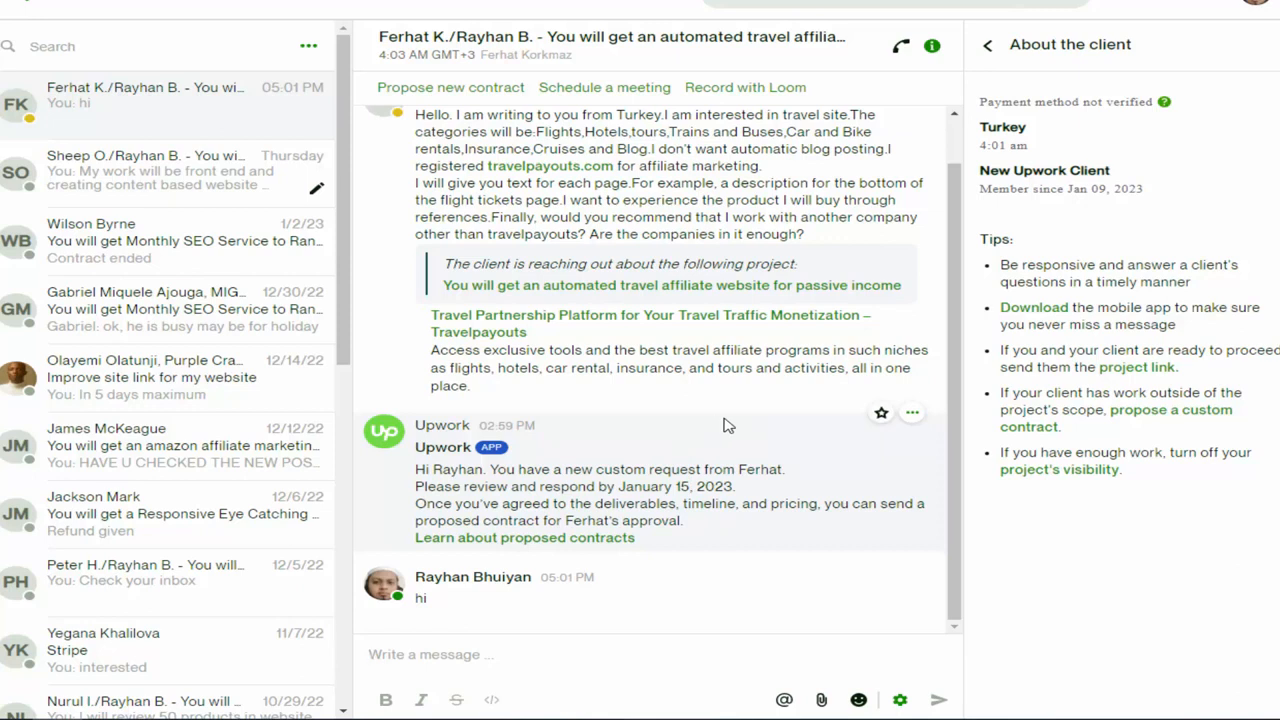
pyautogui.click(432, 656)
pyautogui.write('Thank ')
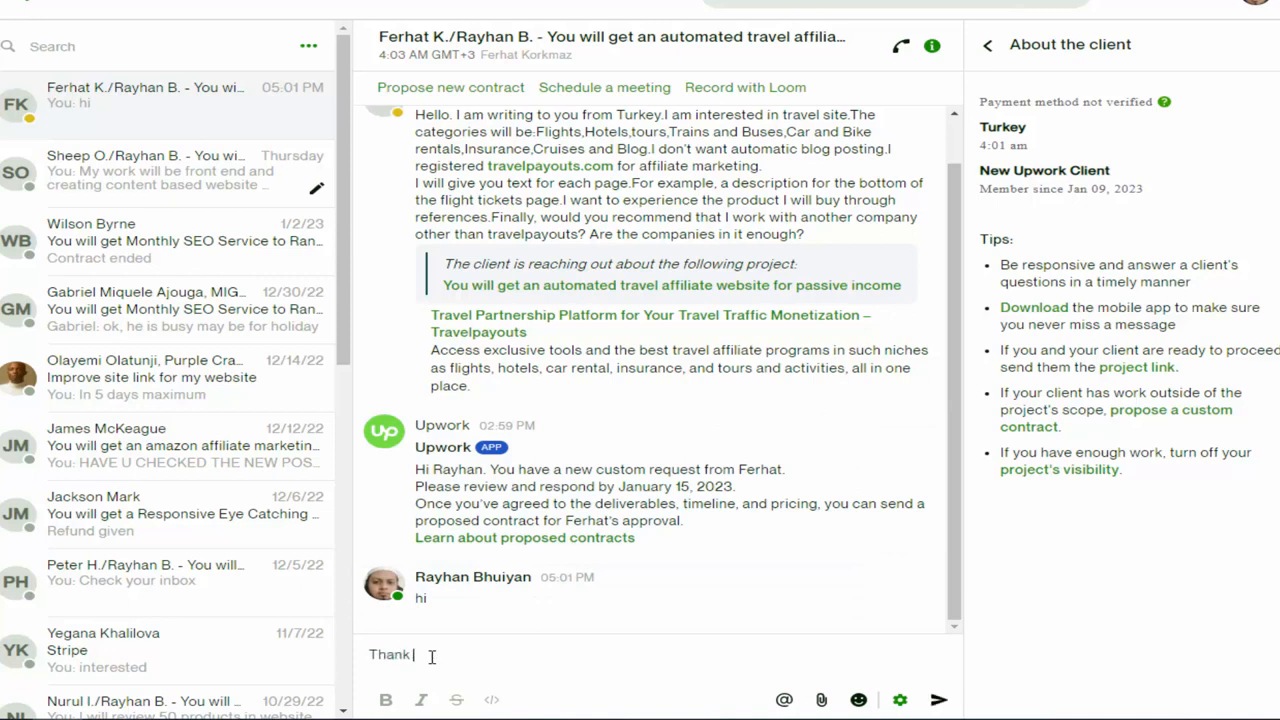
pyautogui.write('you for reaching me out , I')
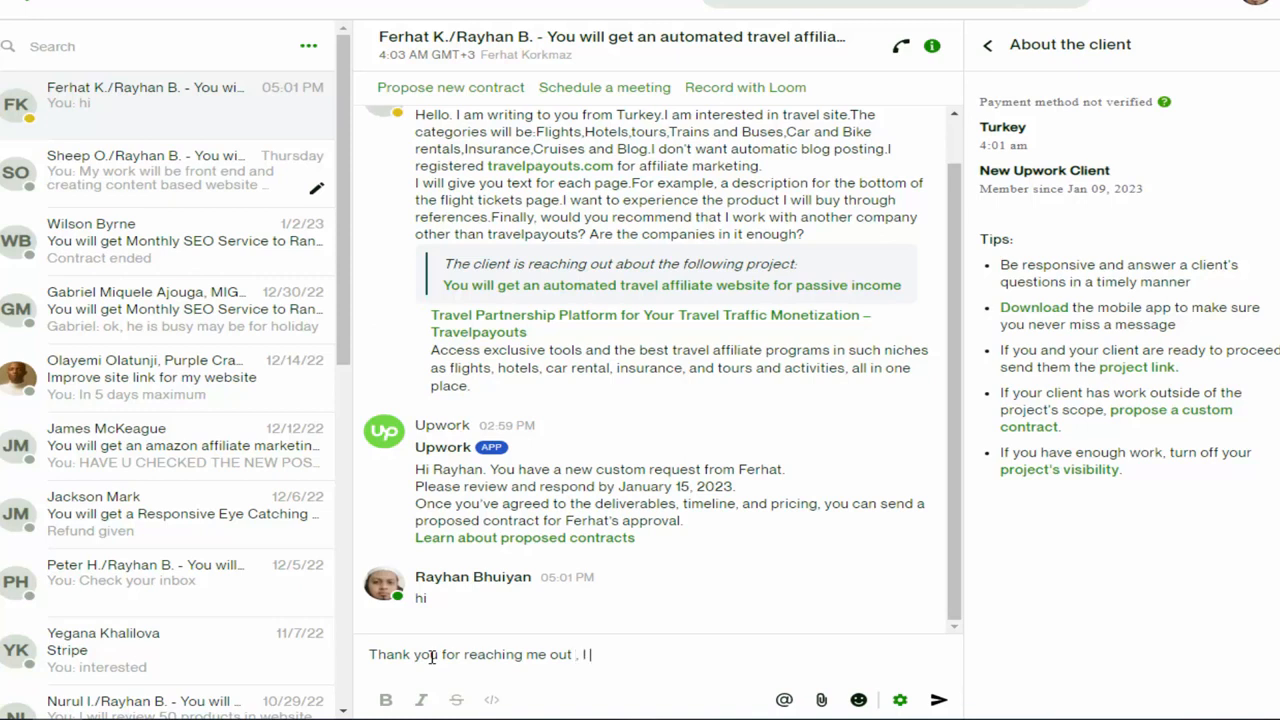
pyautogui.write(' am')
pyautogui.press('BackSpace')
pyautogui.press('BackSpace')
pyautogui.write('have seen your message and l')
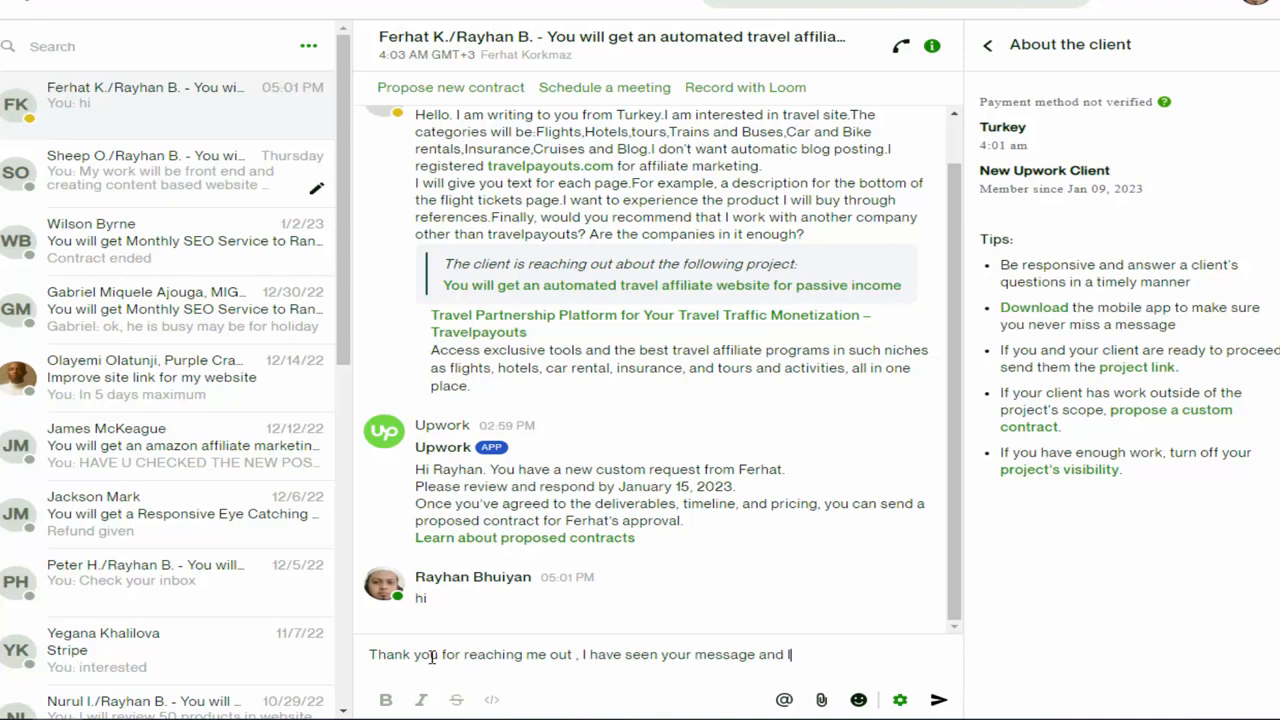
pyautogui.write('et me find out any other')
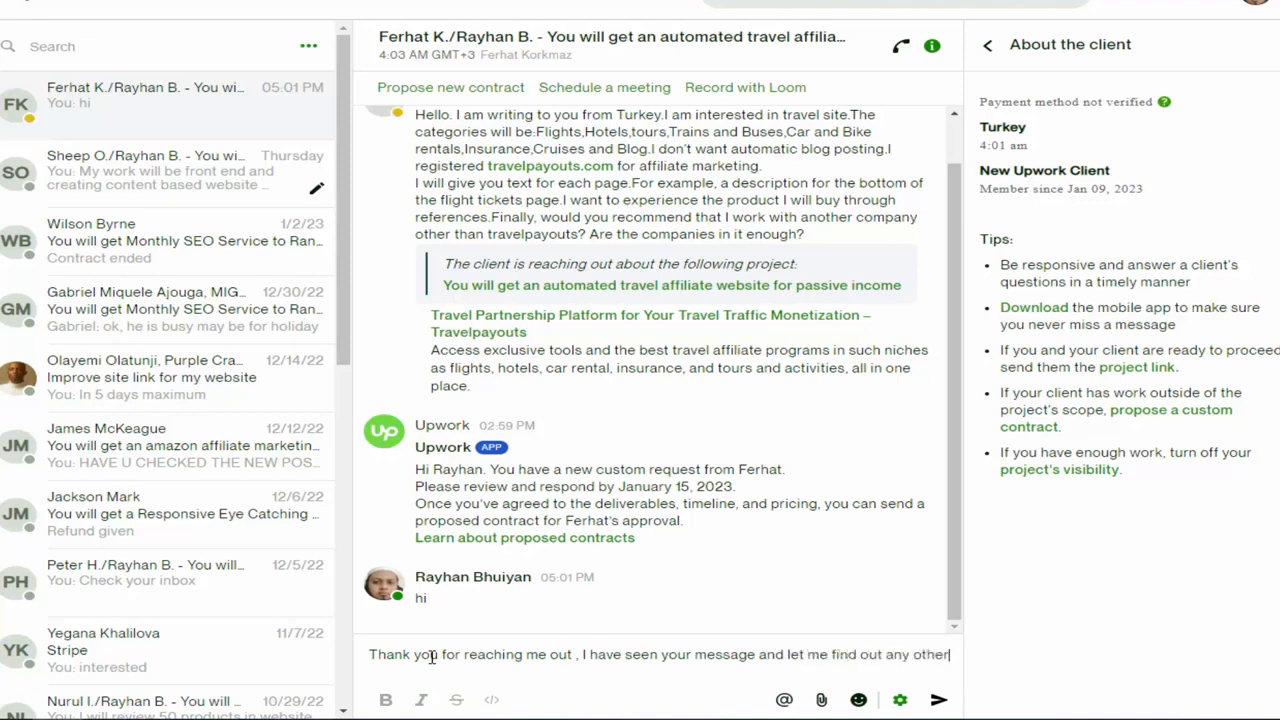
# Step: Continue the client reply with "high payput affiliate if not then you can work your existing partner"
pyautogui.write(' high o')
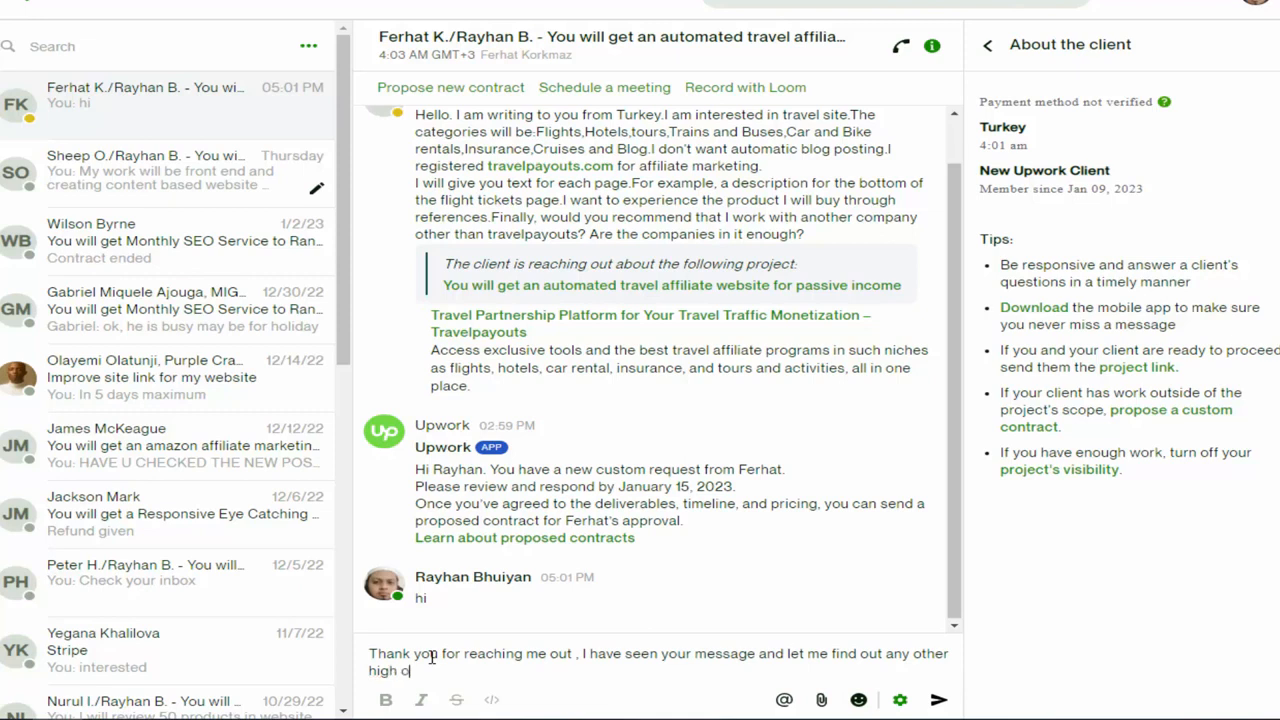
pyautogui.write('ay')
pyautogui.write('ayp')
pyautogui.write('ut affiliate i')
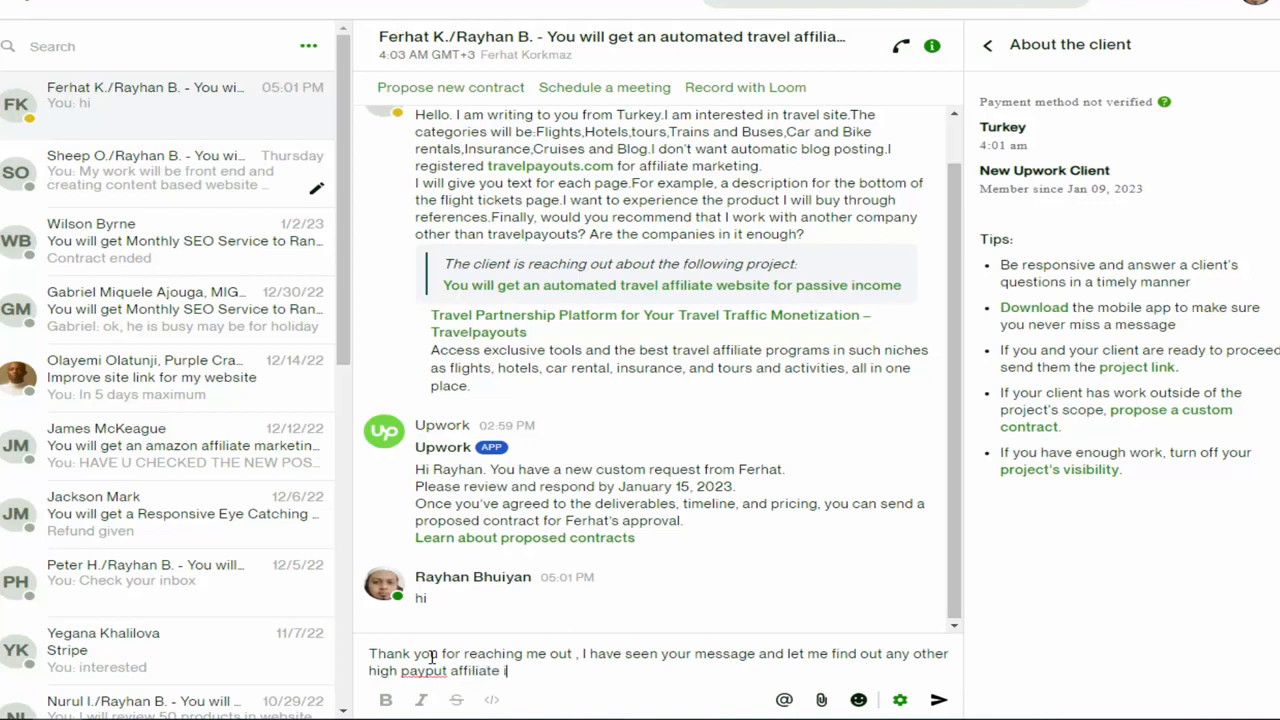
pyautogui.write('f not then you can work yo')
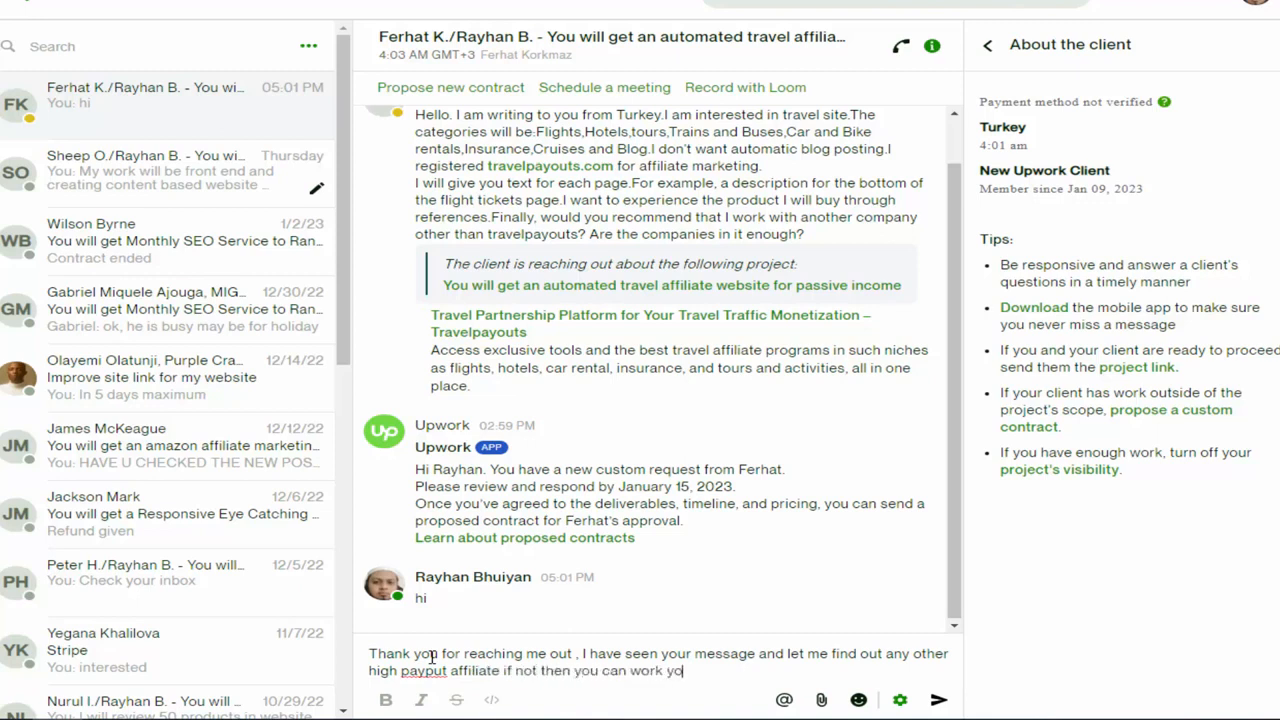
pyautogui.write('ur existing partner')
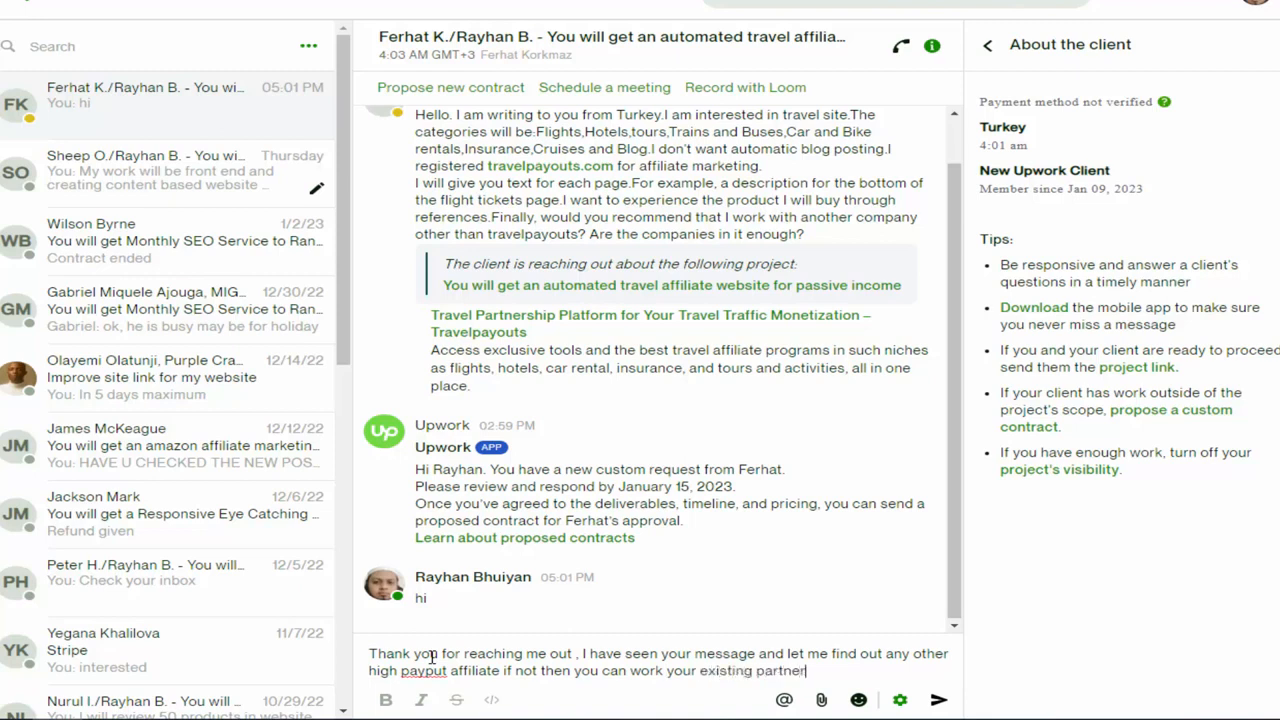
# Step: Finish the reply with "...and today i will give you the custom request of this project....thanks...hope you will have a good journey" and send it
pyautogui.write('...and today i will gi')
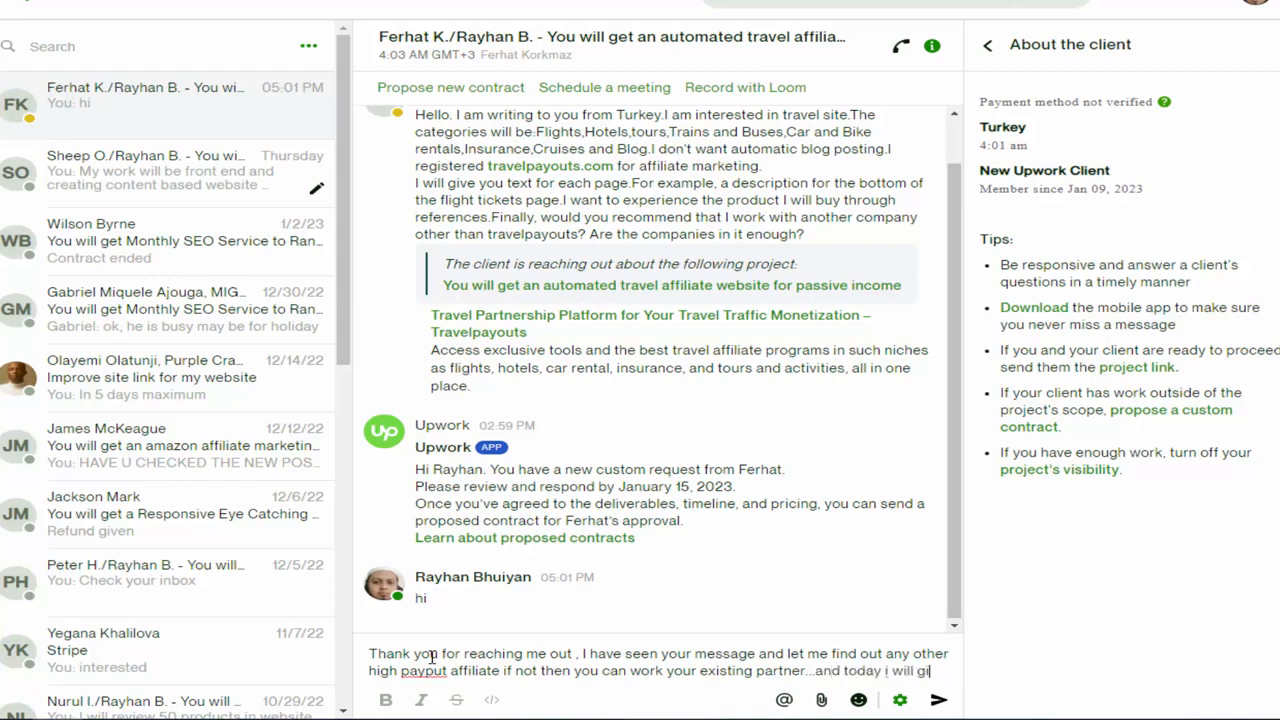
pyautogui.write('ve you the custom')
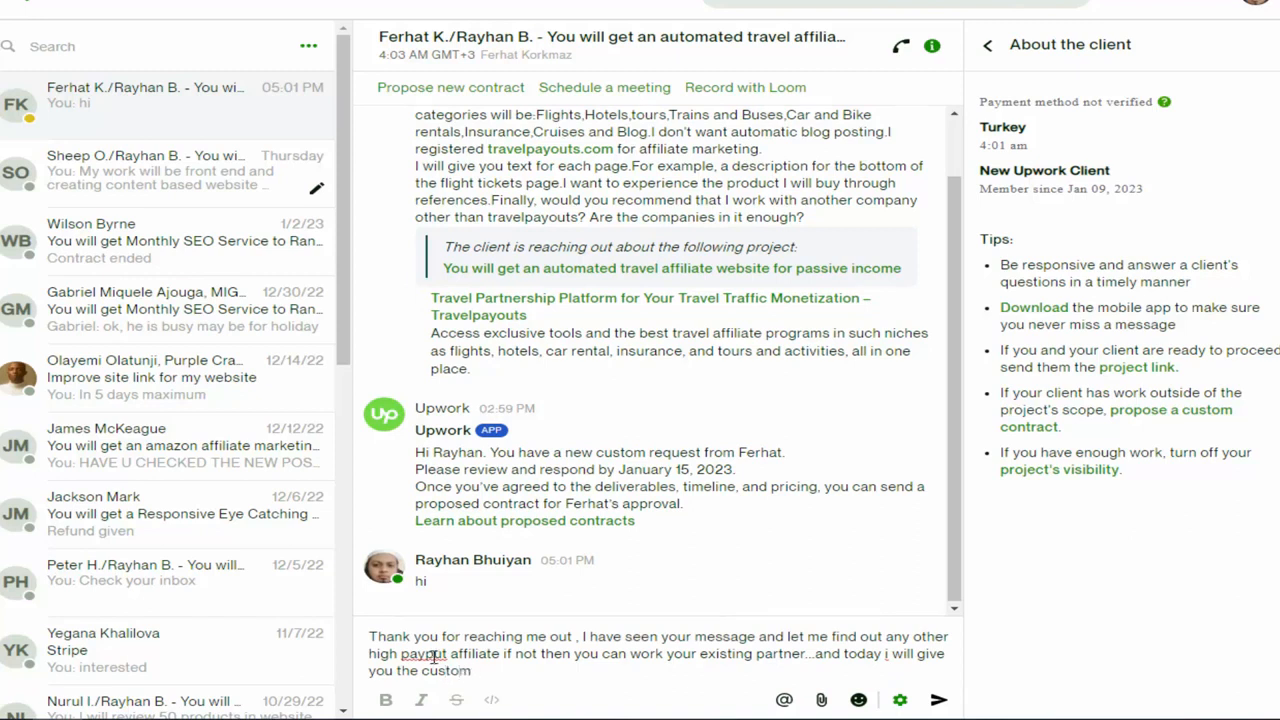
pyautogui.write(' request of this ')
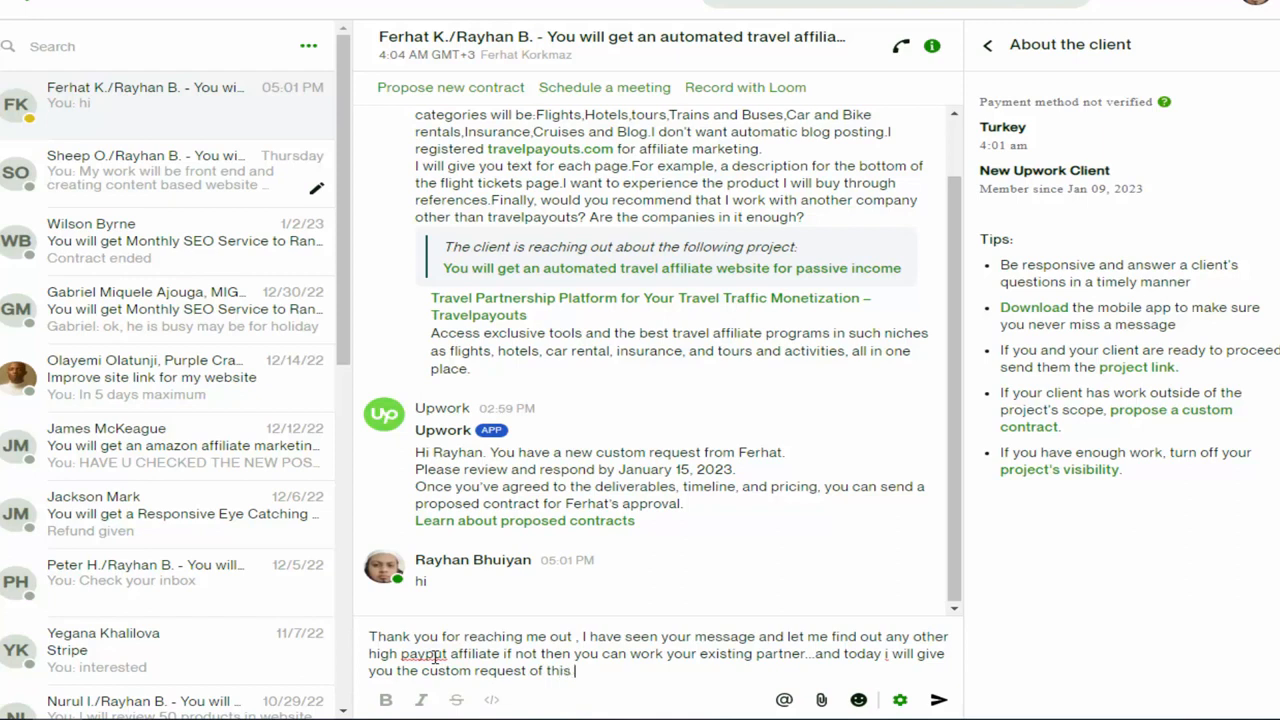
pyautogui.write('project....thanks...hope')
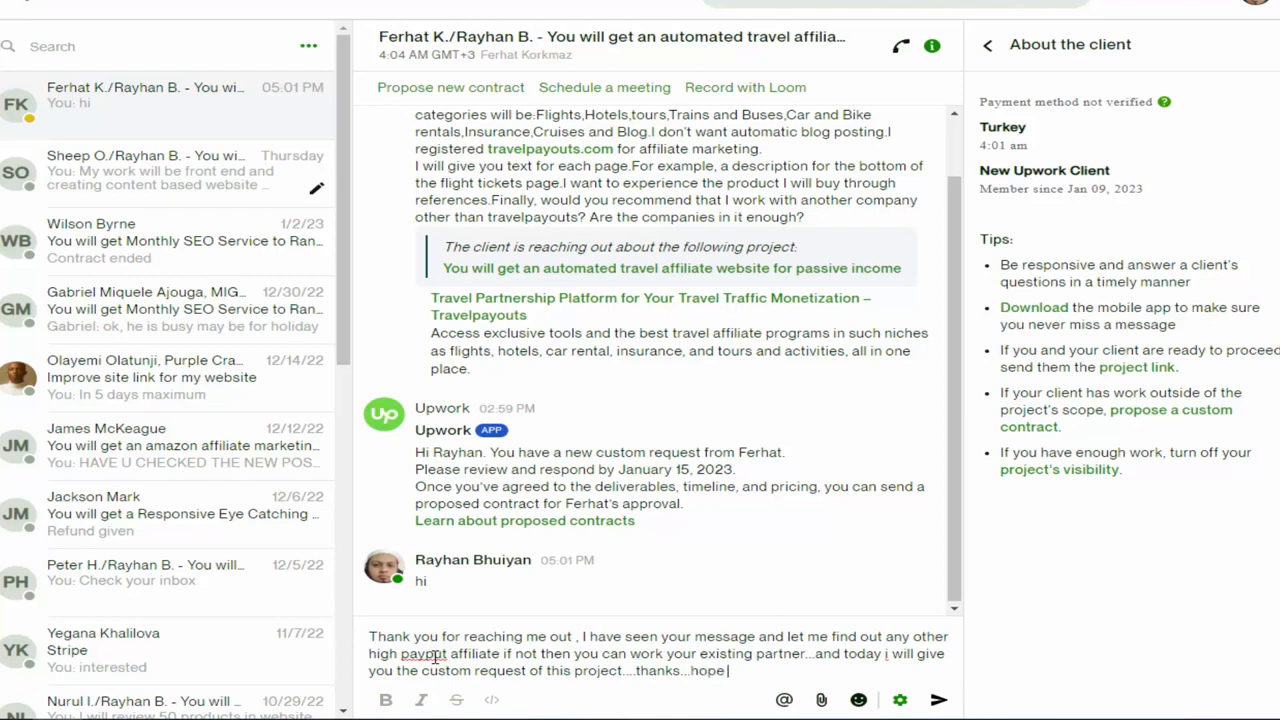
pyautogui.write(' you wol')
pyautogui.write(' have a go')
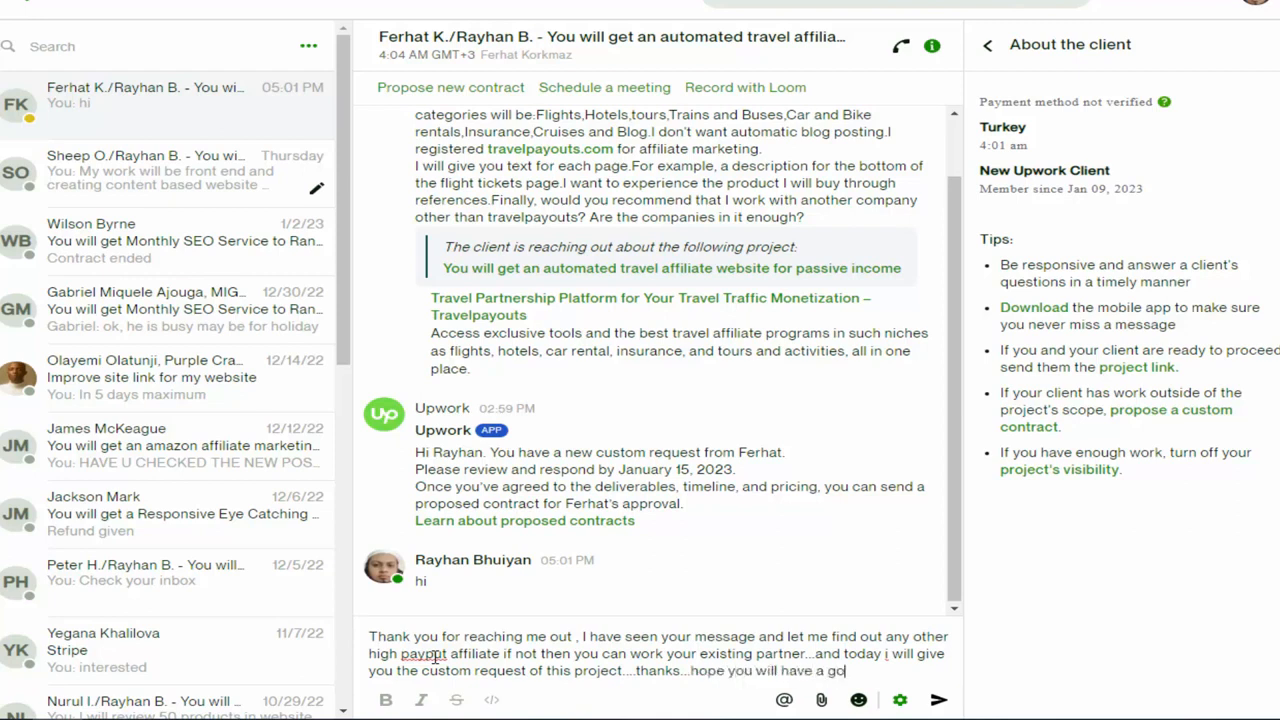
pyautogui.write('od jounrney')
pyautogui.press('Return')
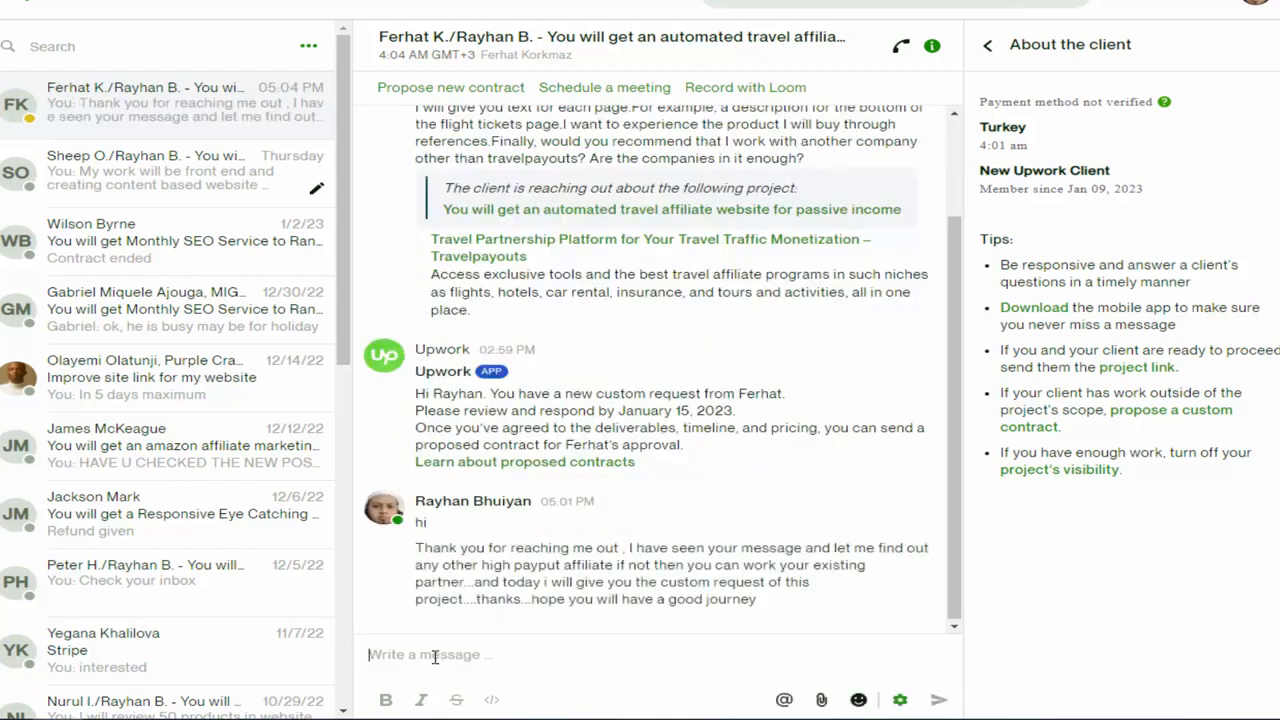
# Step: Deselect the article in Word and review the Plagiarism Scan Report's plagiarized and unique percentages
pyautogui.click(580, 717)
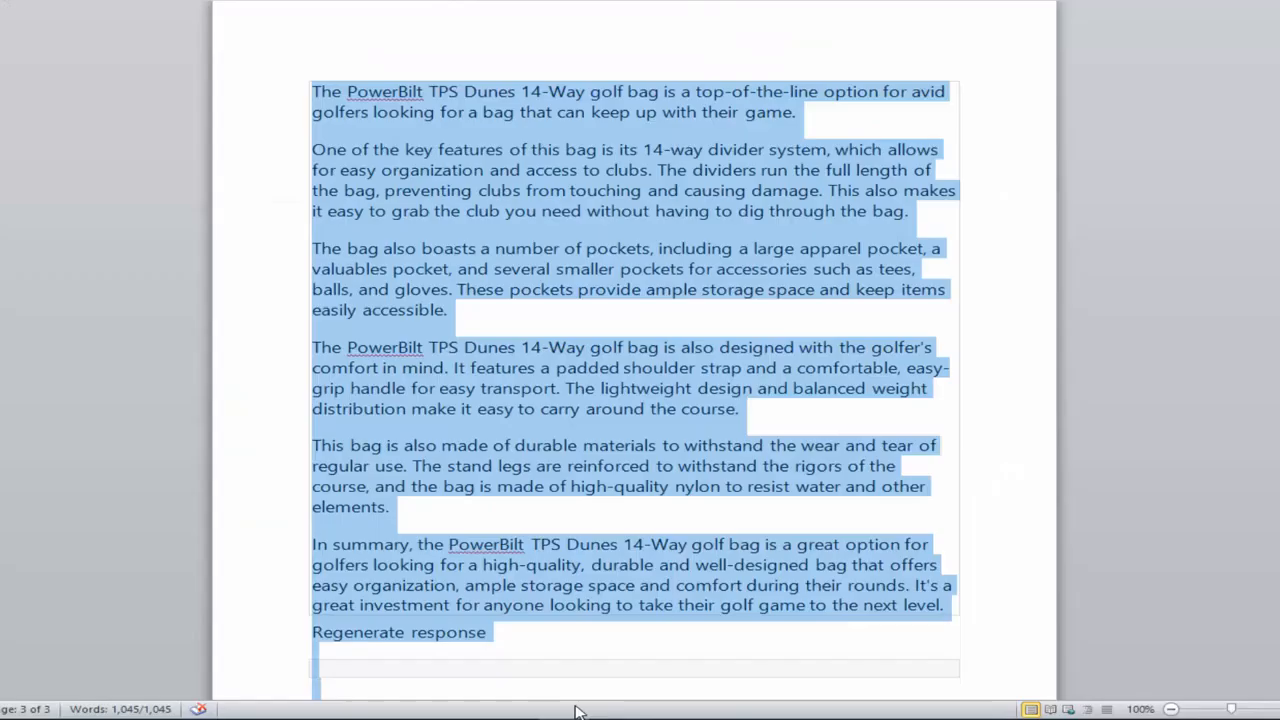
pyautogui.click(572, 411)
pyautogui.click(152, 718)
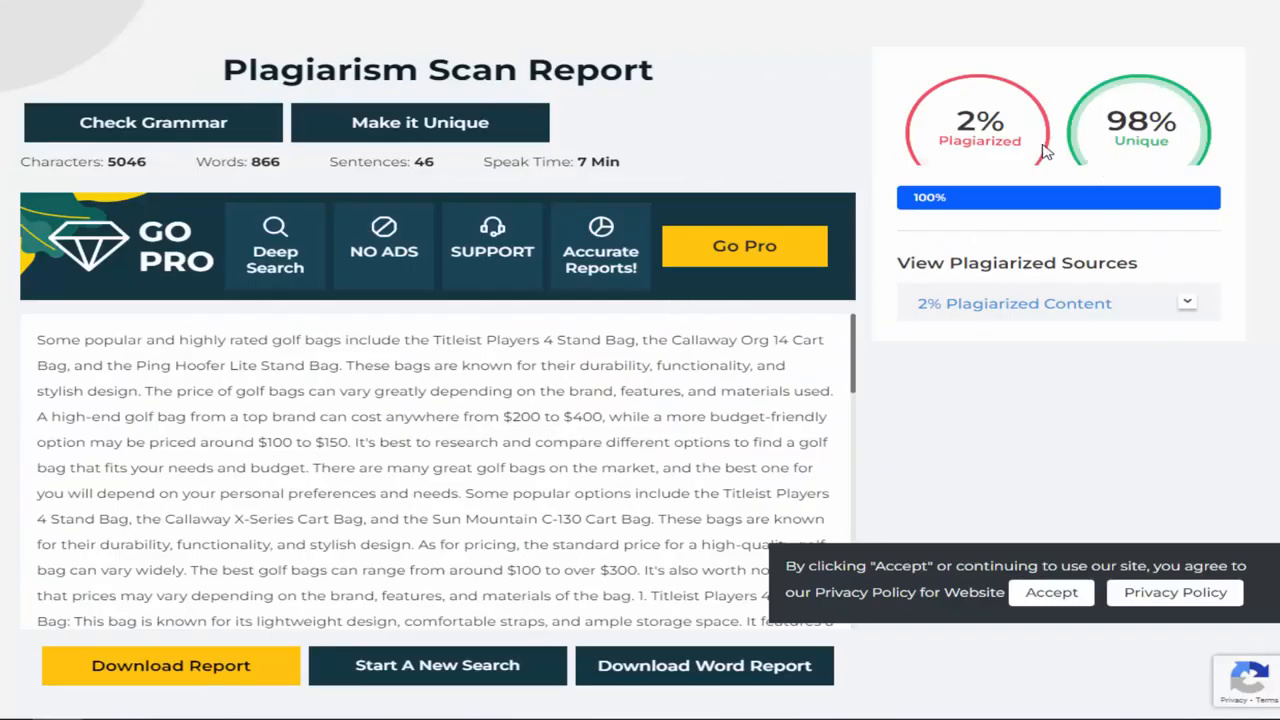
pyautogui.scroll(-8, 491, 383)
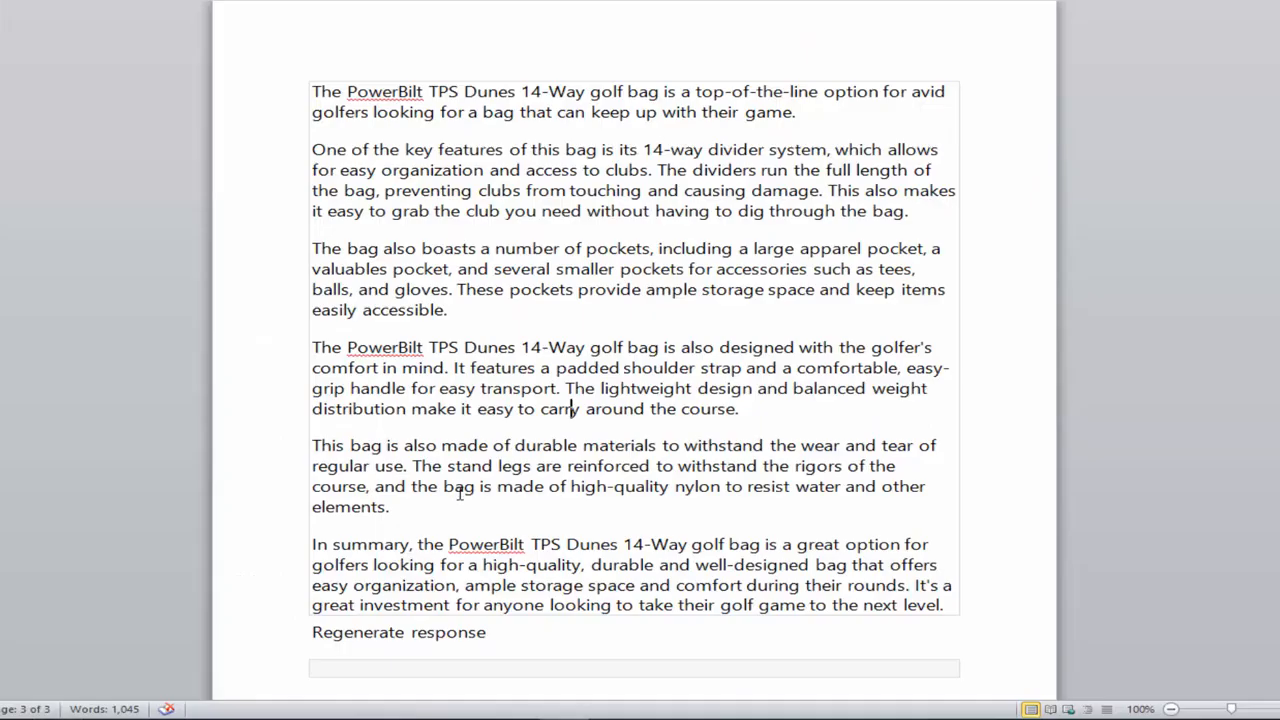
# Step: Copy the entire article from Word and paste it into the body of a new WordPress post on famousgolfbags.com
pyautogui.hotkey('ctrl', 'a')
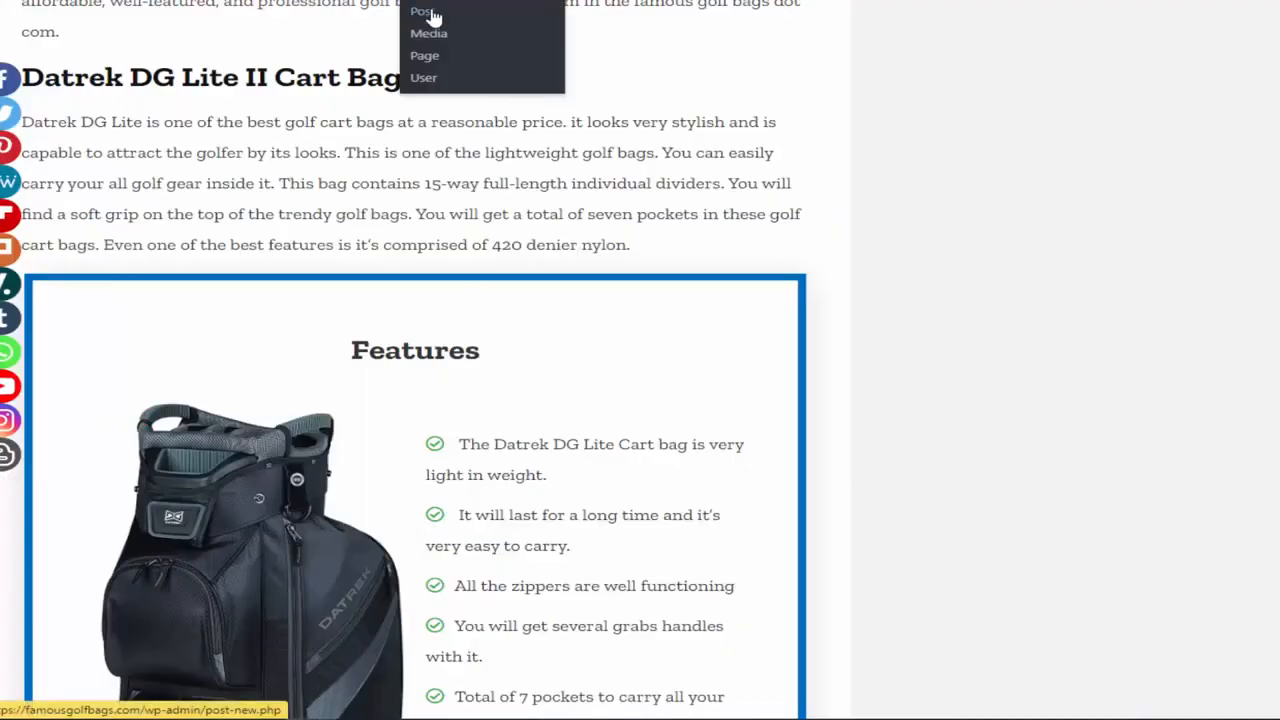
pyautogui.rightClick(431, 12)
pyautogui.click(460, 20)
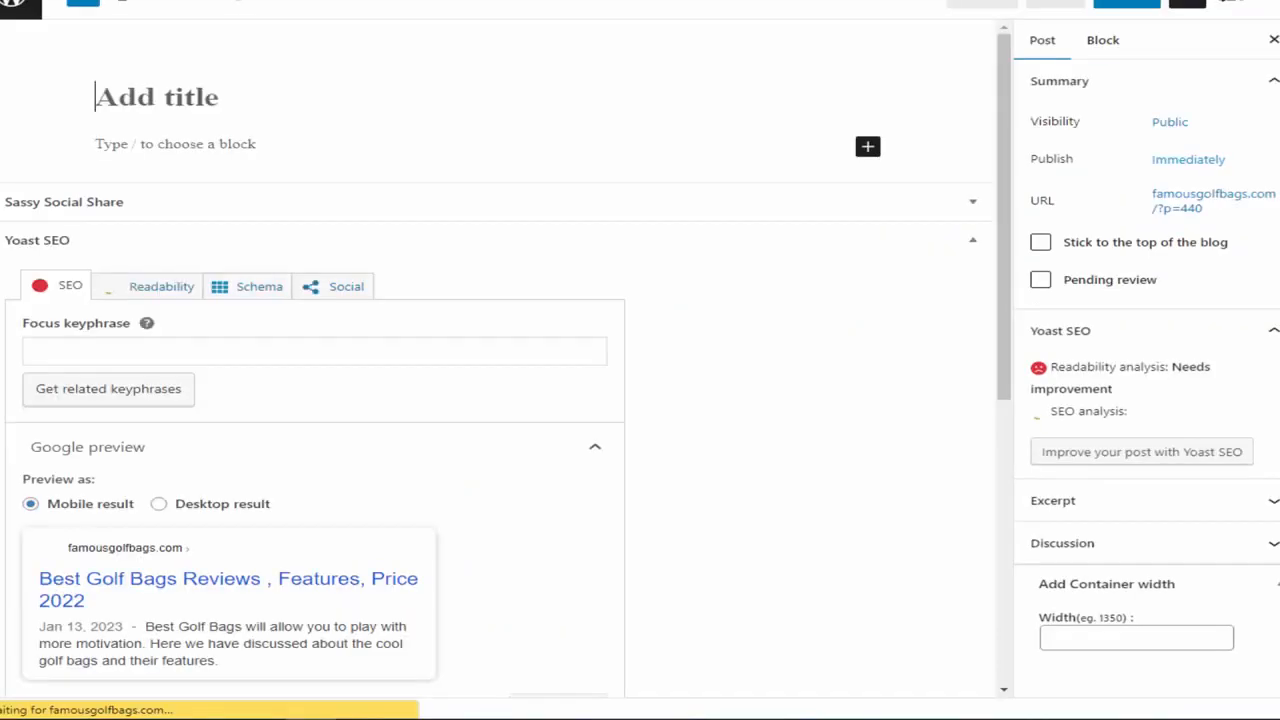
pyautogui.click(184, 143)
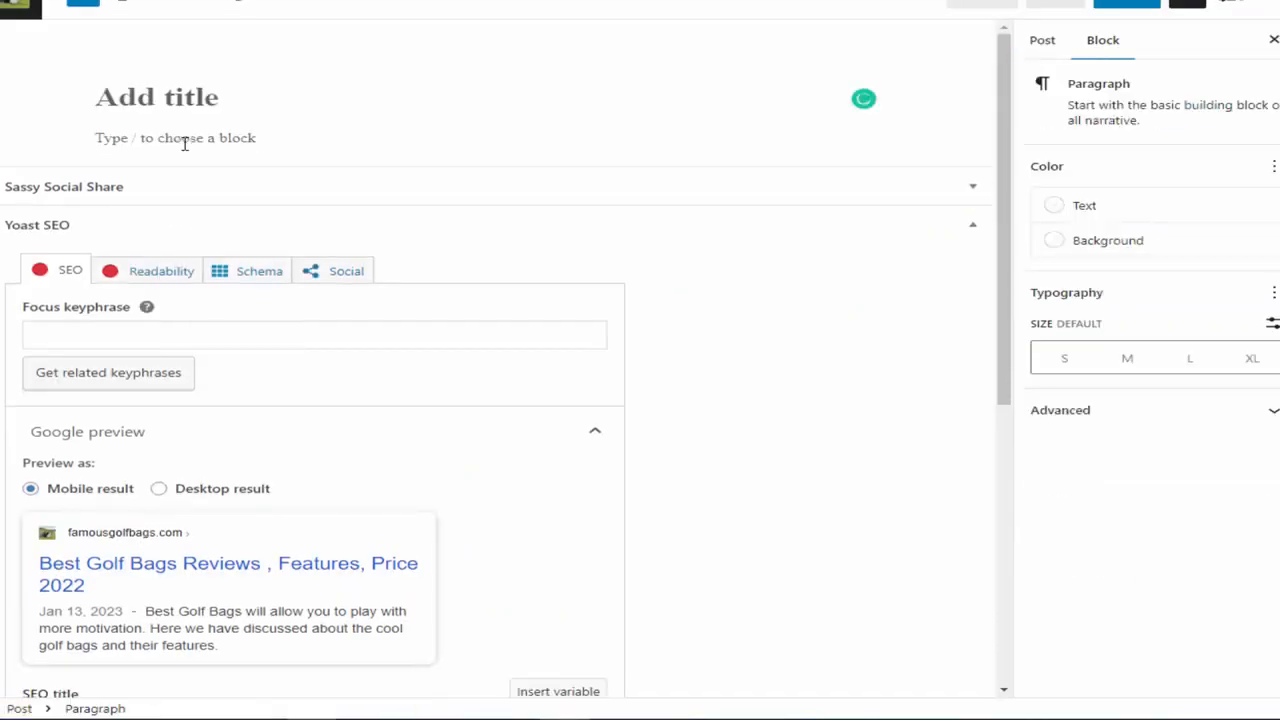
pyautogui.hotkey('ctrl', 'v')
# Step: Accept Grammarly's hyphen correction "highly-rated" in the post's first paragraph
pyautogui.scroll(15, 396, 226)
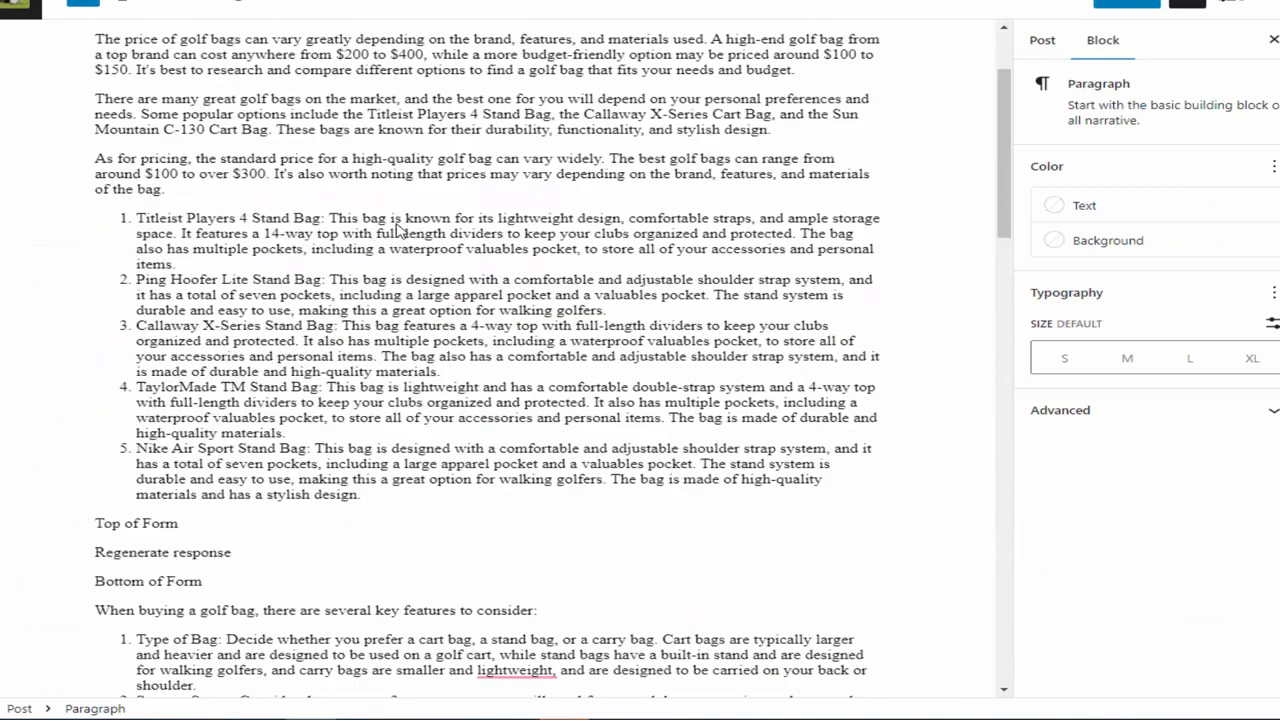
pyautogui.scroll(3, 398, 230)
pyautogui.moveTo(255, 140)
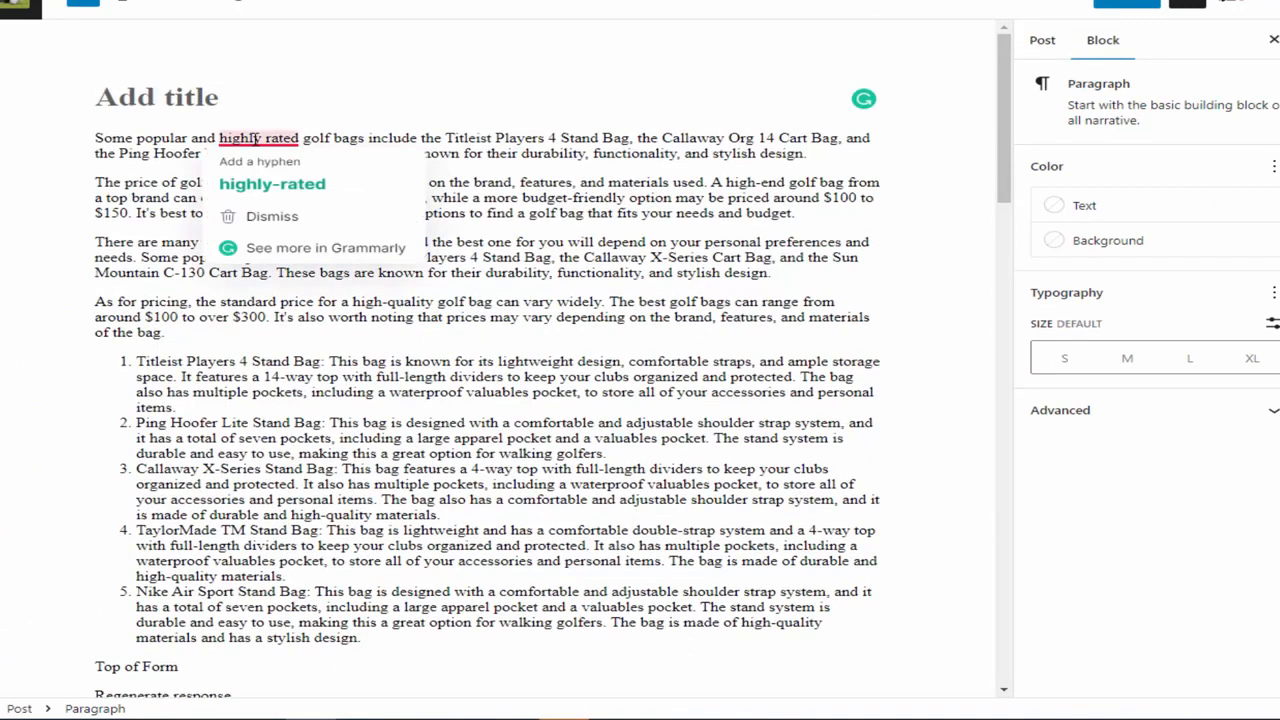
pyautogui.click(280, 184)
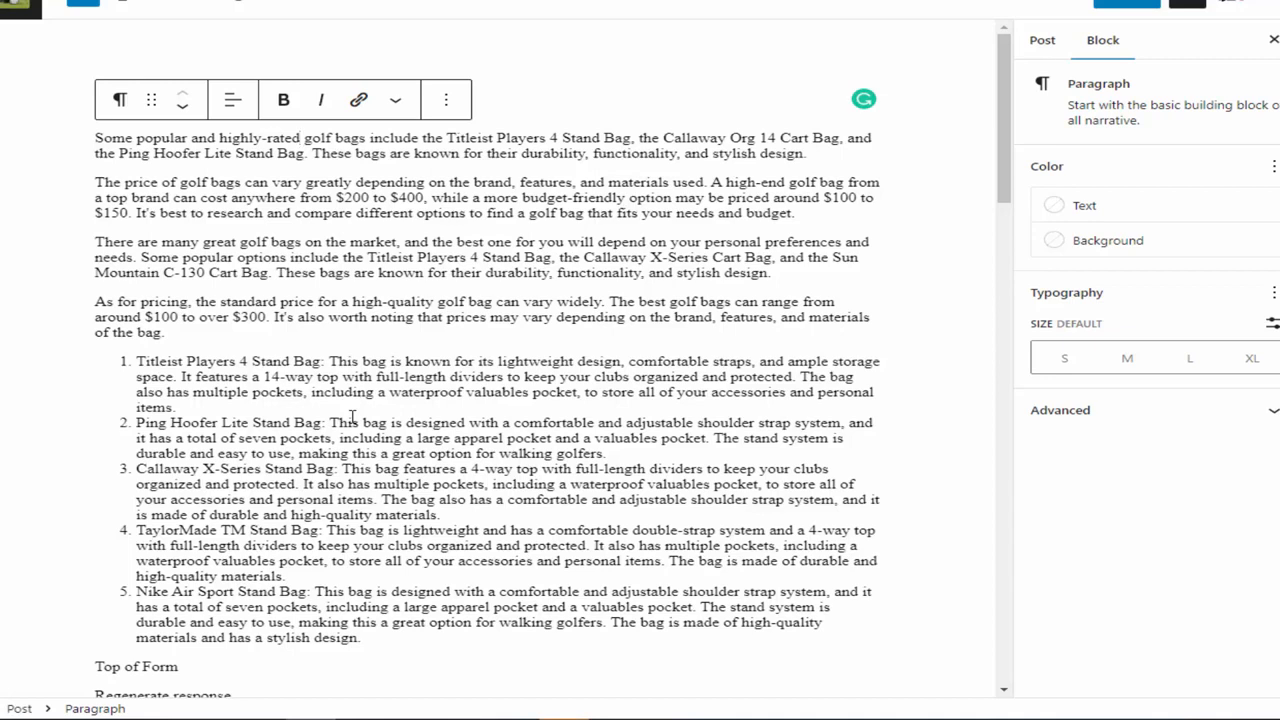
# Step: In the Word article, insert blank lines after the pricing paragraph and after the popular options paragraph ending "stylish design"
pyautogui.hotkey('ctrl', 'End')
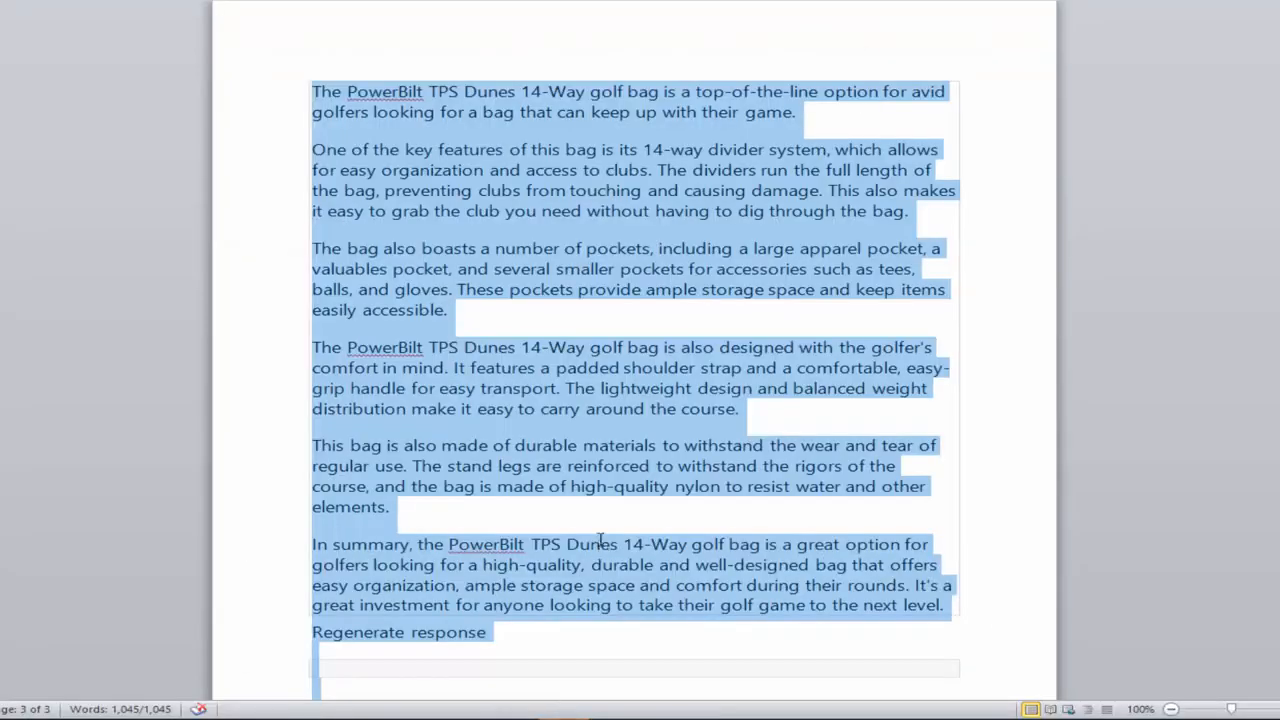
pyautogui.click(614, 420)
pyautogui.scroll(15, 614, 420)
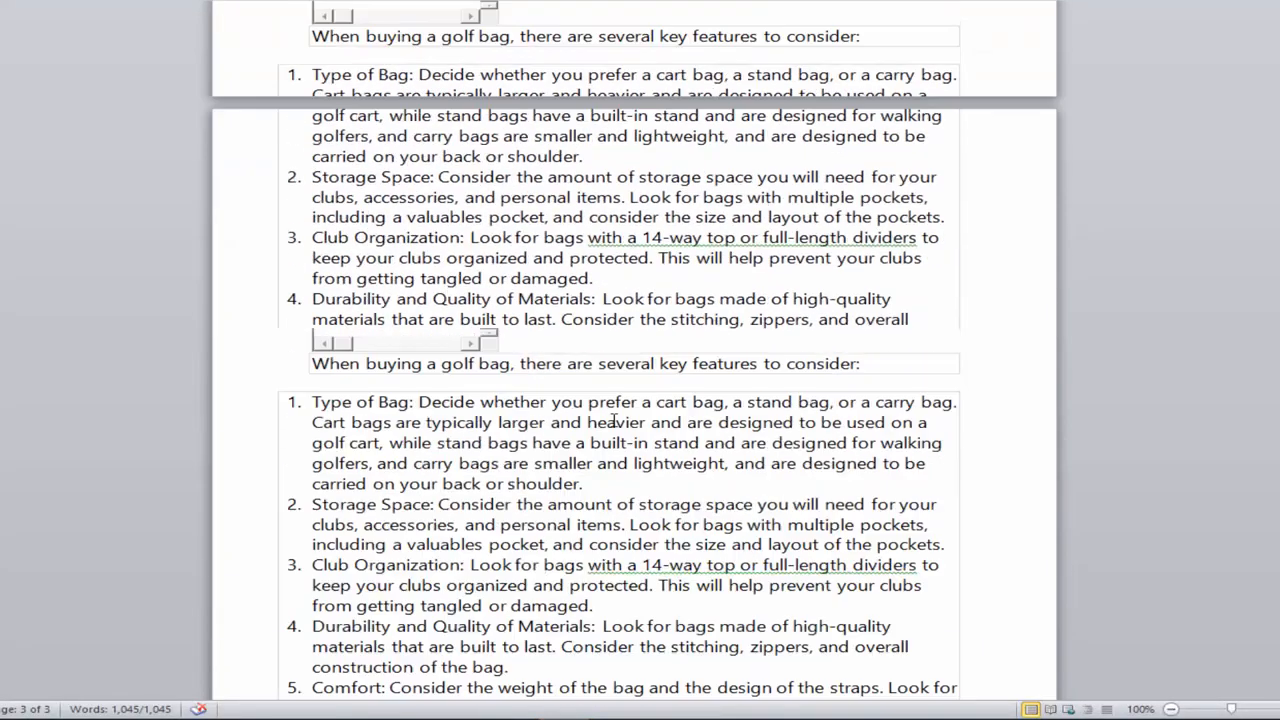
pyautogui.scroll(10, 614, 420)
pyautogui.click(509, 198)
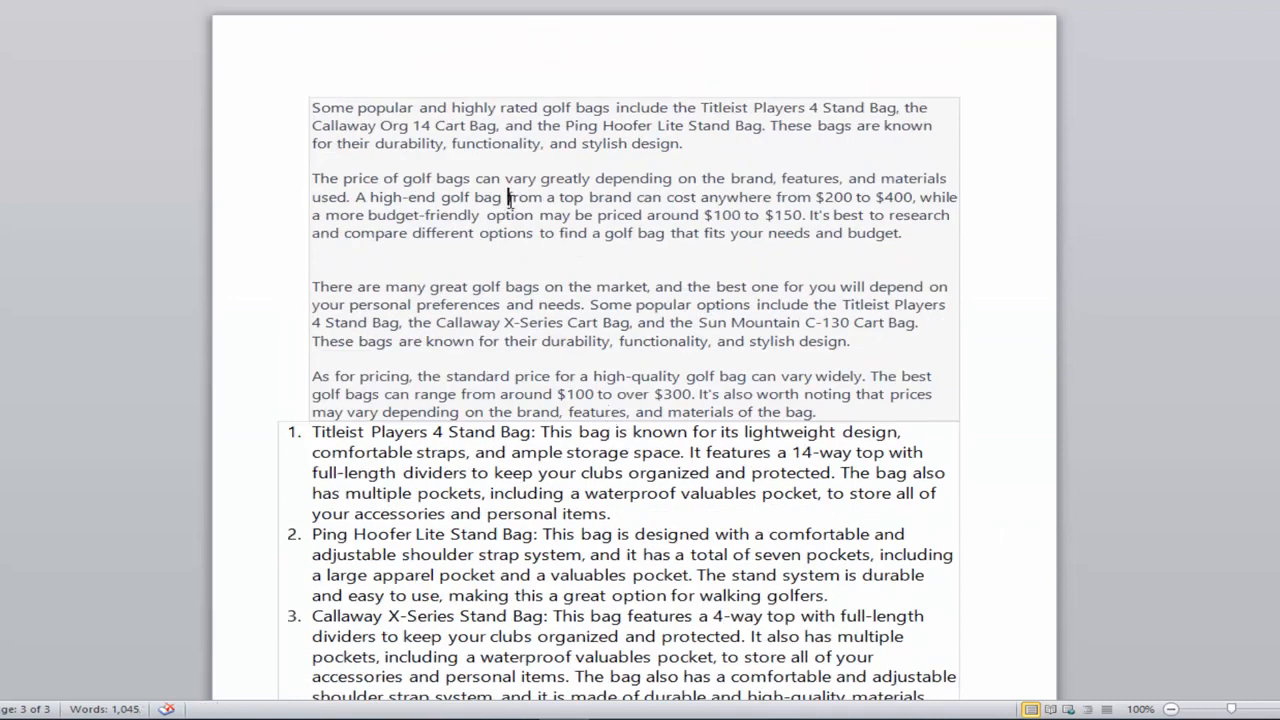
pyautogui.click(858, 409)
pyautogui.press('Return')
pyautogui.press('Return')
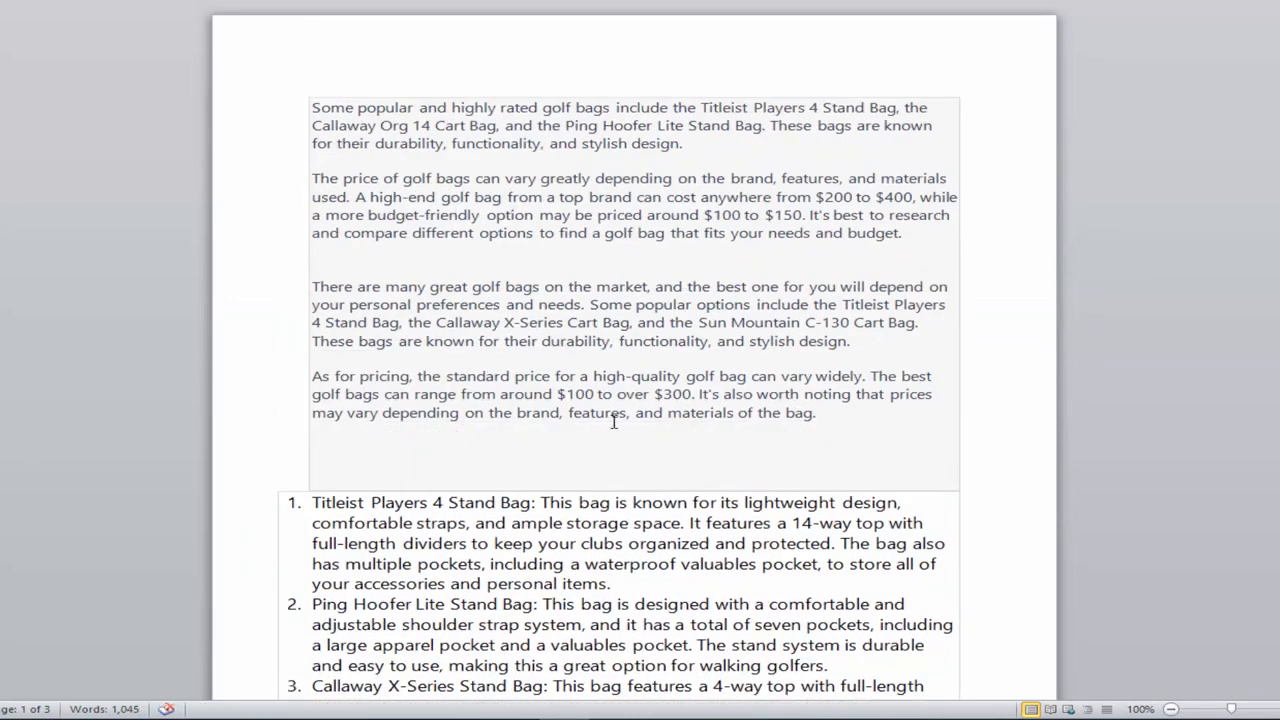
pyautogui.click(891, 346)
pyautogui.press('Return')
pyautogui.press('Return')
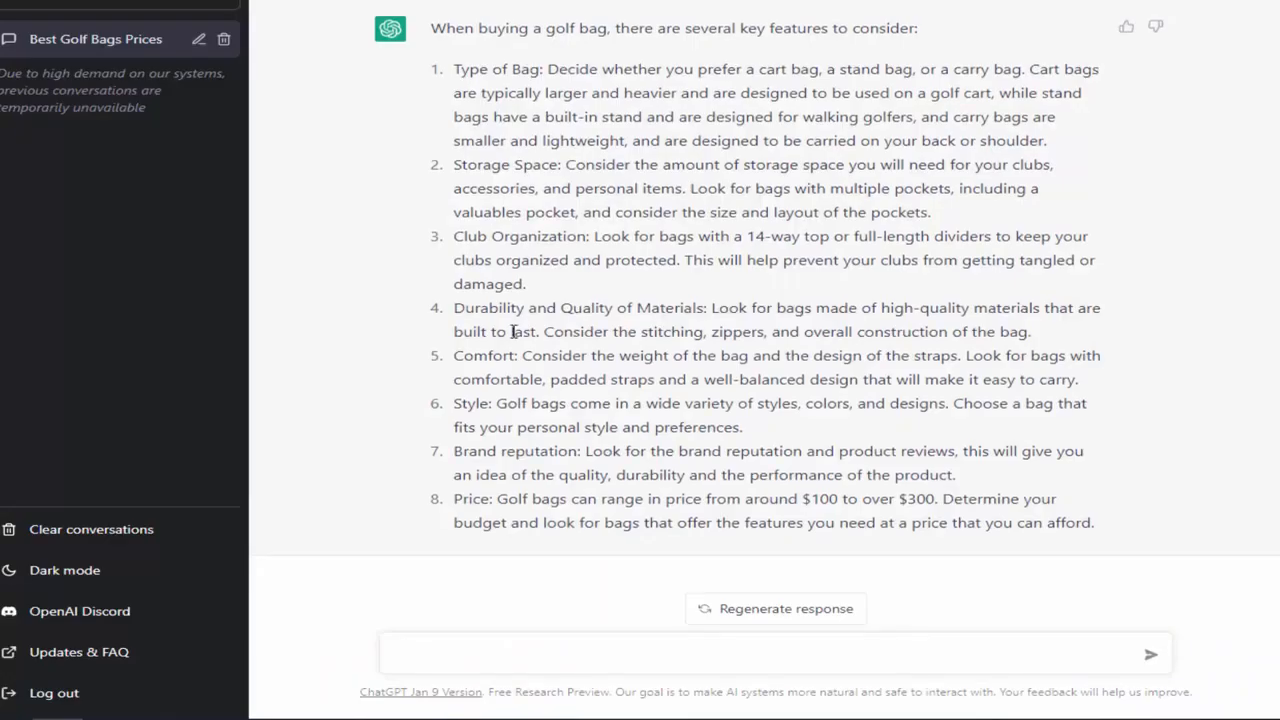
# Step: Find the prompt about the best golf bags and their standard price in the ChatGPT conversation and copy it
pyautogui.scroll(-10, 516, 333)
pyautogui.scroll(2, 516, 333)
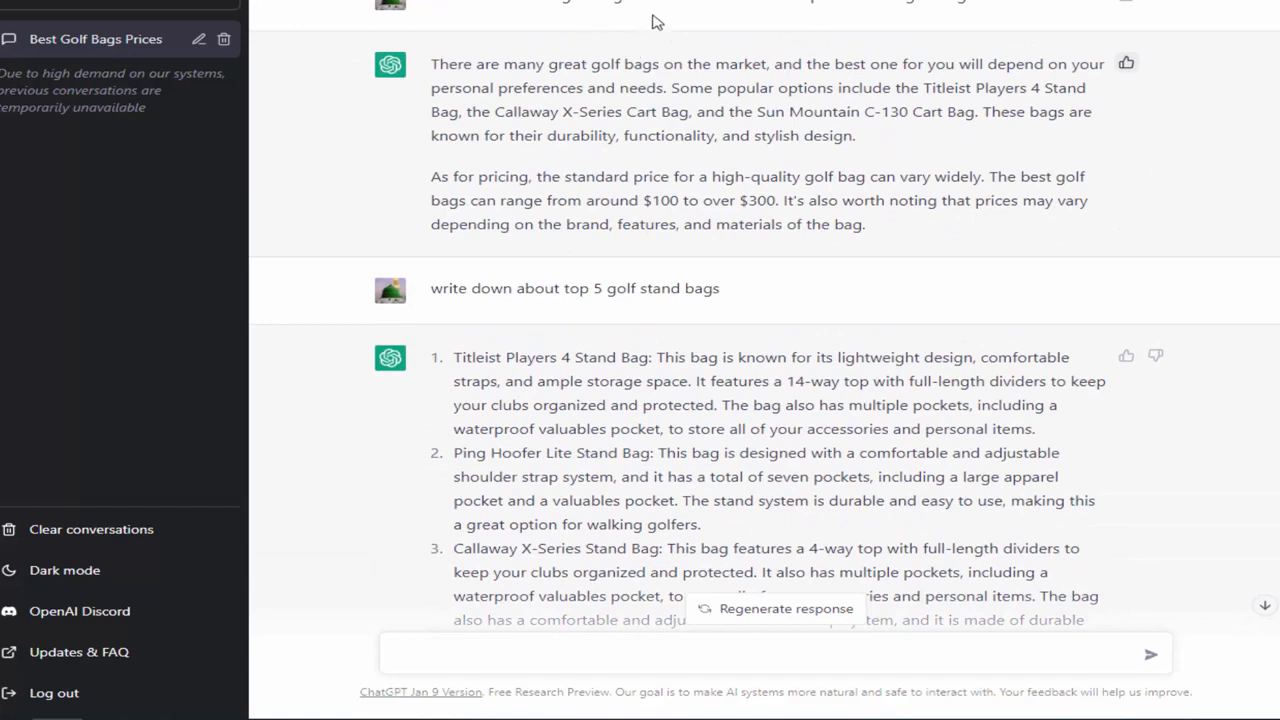
pyautogui.moveTo(988, 2); pyautogui.dragTo(937, 1)
pyautogui.moveTo(431, 2); pyautogui.dragTo(1000, 3)
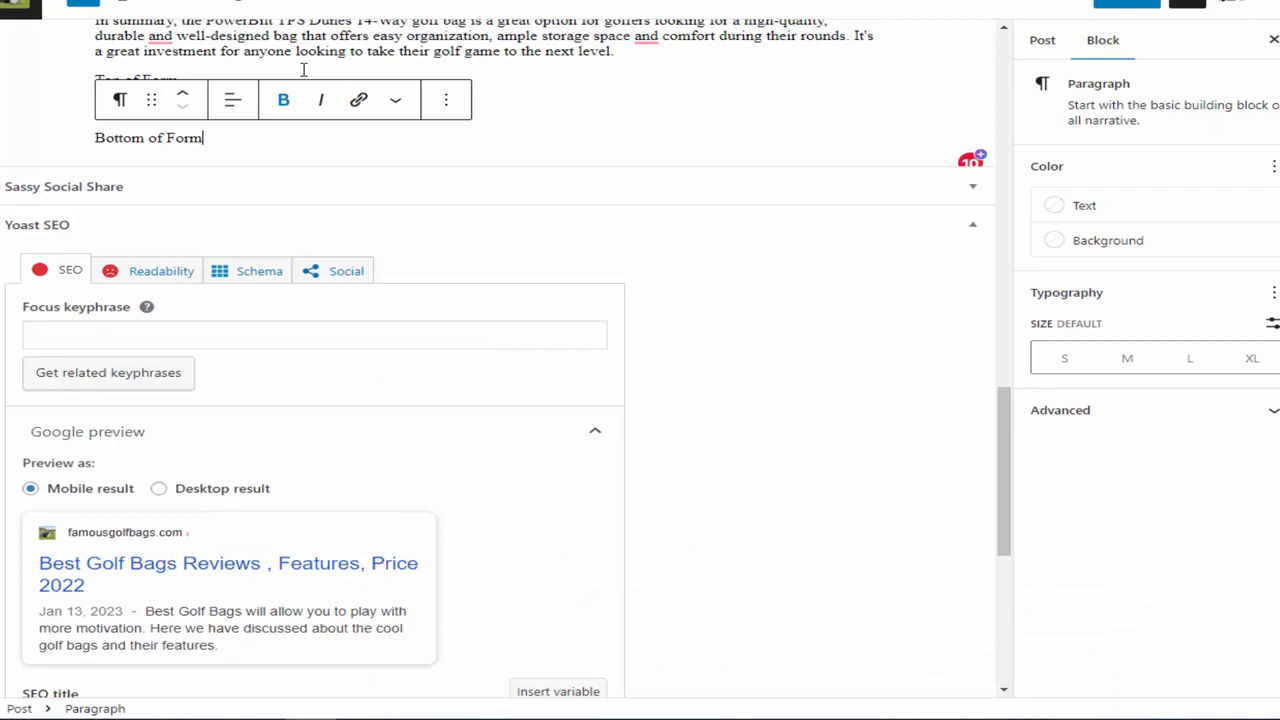
pyautogui.scroll(8, 303, 69)
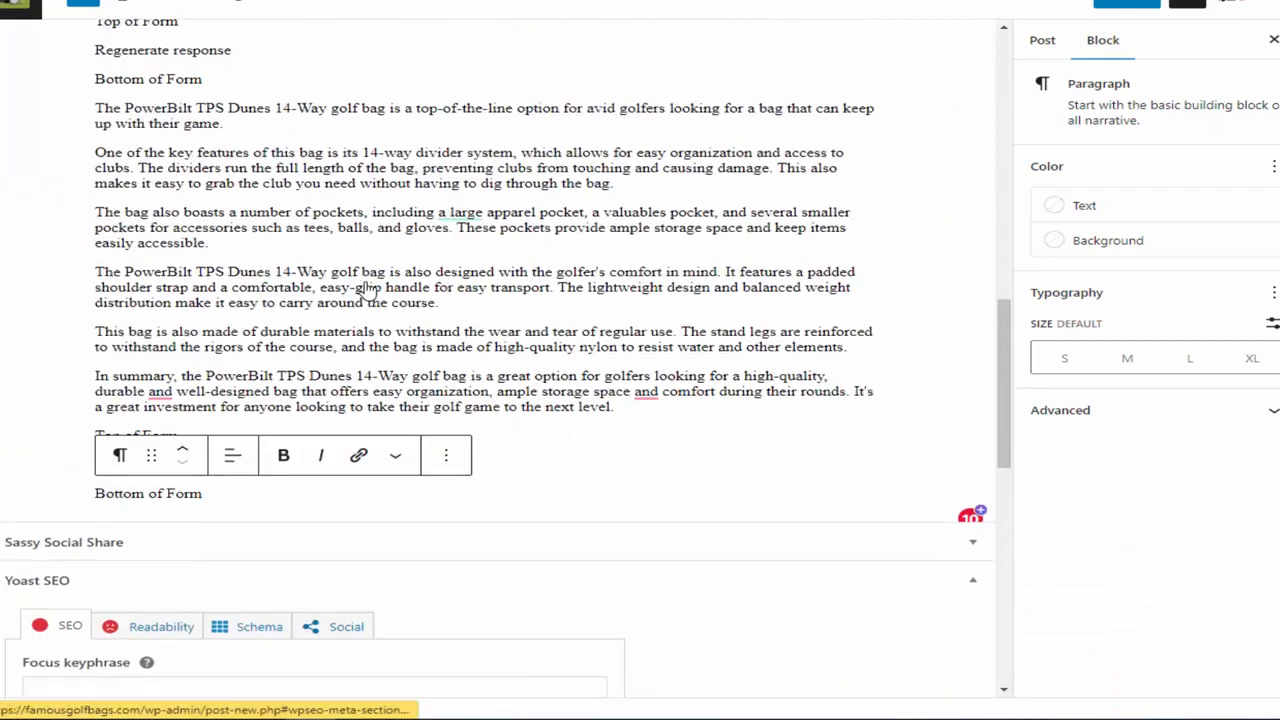
pyautogui.scroll(10, 385, 120)
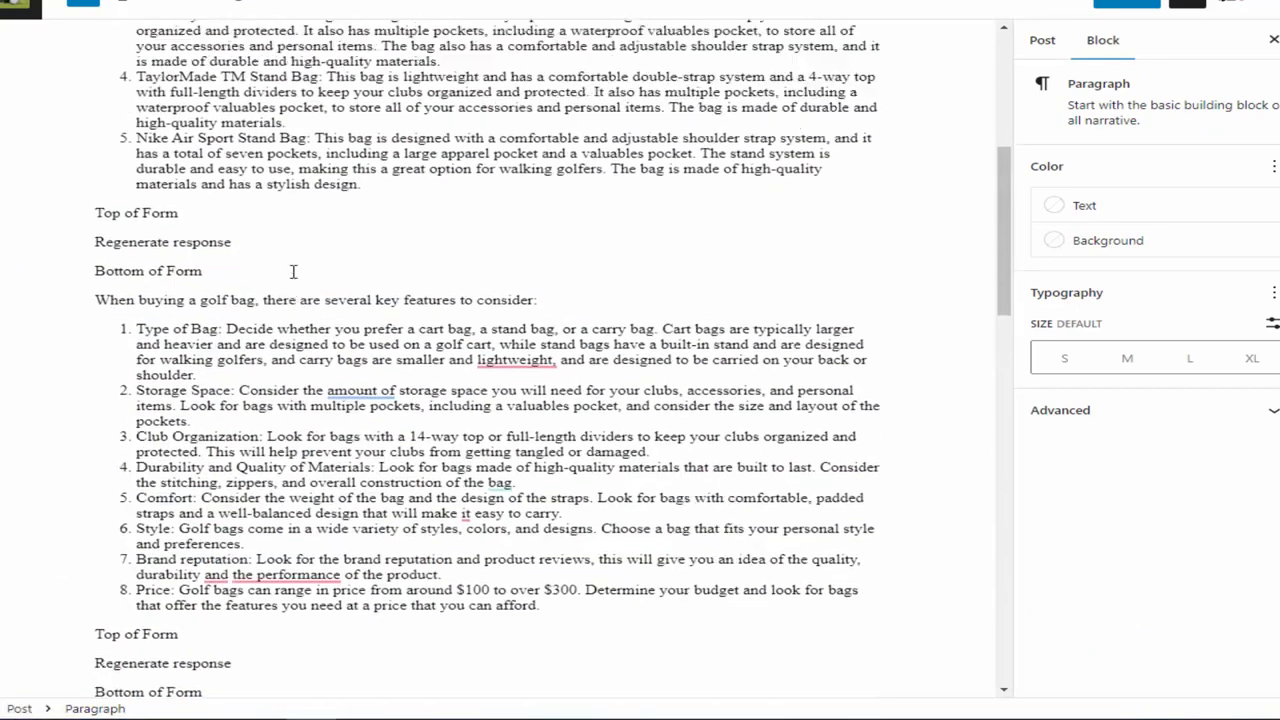
pyautogui.click(203, 97)
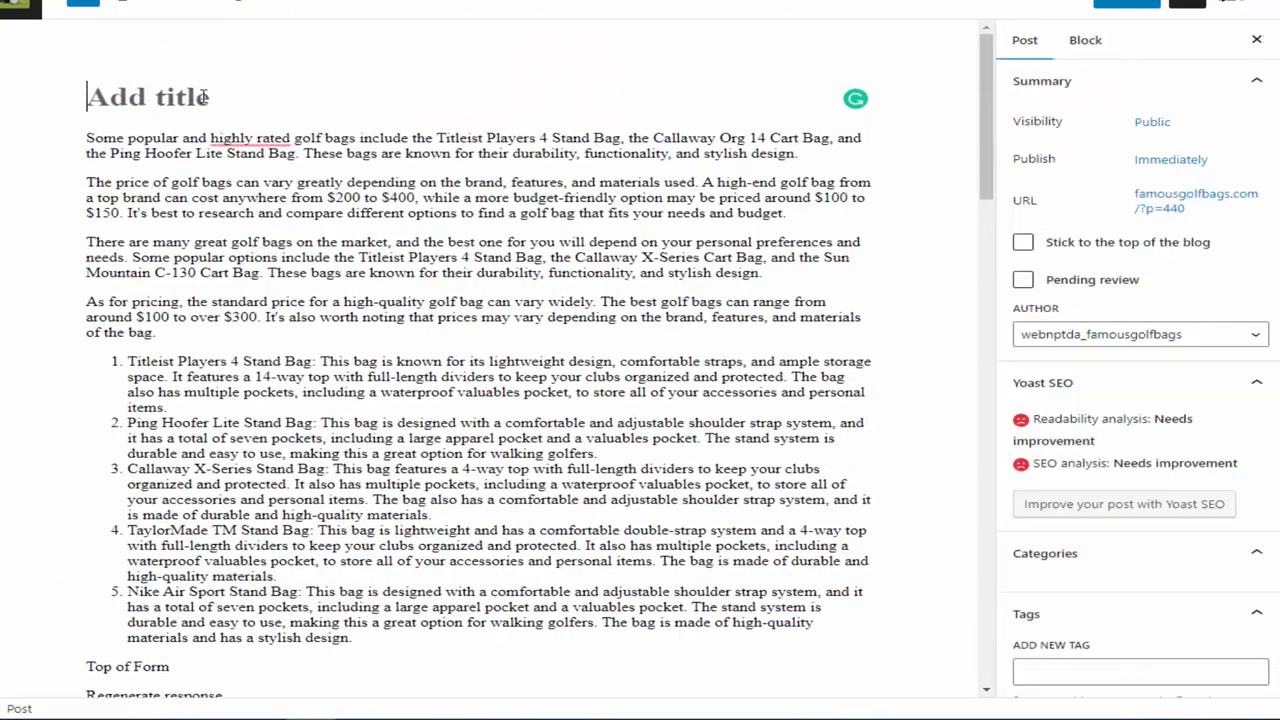
pyautogui.write('what are the best golf bags ? what are the standard price of best golf bags')
pyautogui.hotkey('ctrl', 'z')
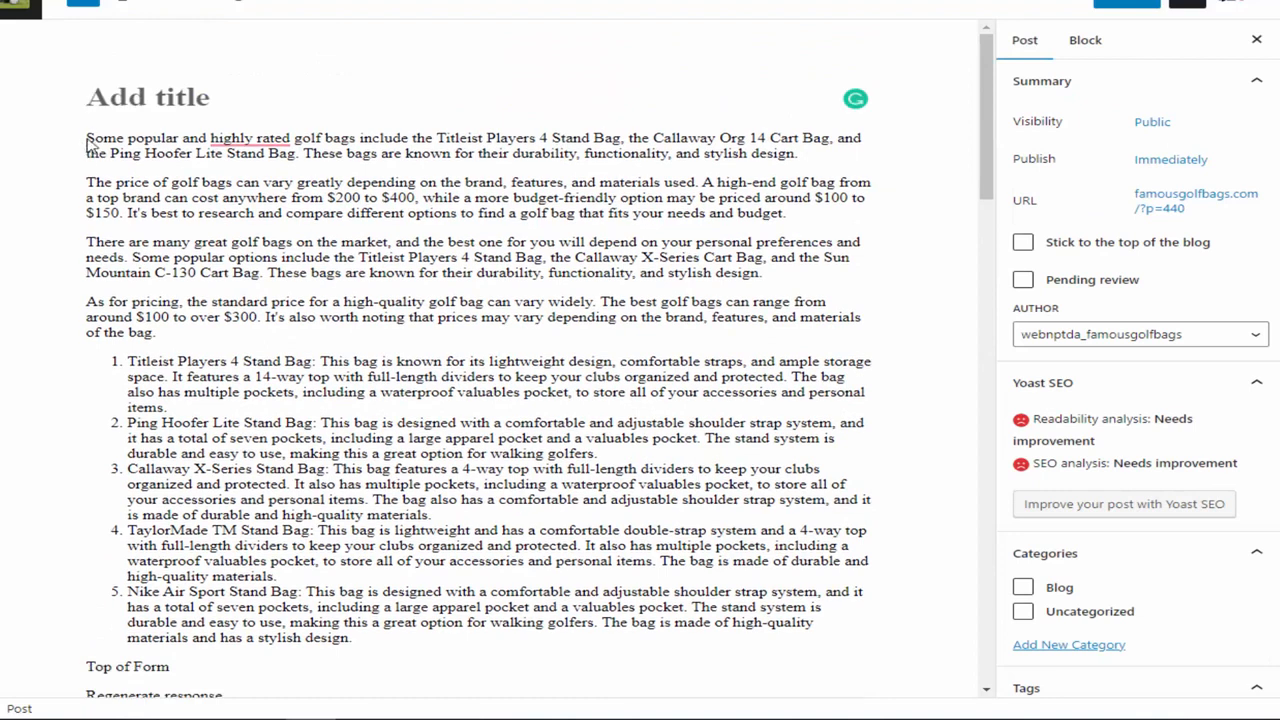
# Step: Replace the post's first paragraph with "what are the best golf bags ? what are the standard price of best golf bags" and transform it into a heading
pyautogui.click(88, 145)
pyautogui.write('what are the best golf bags ? what are the standard price of best golf bags')
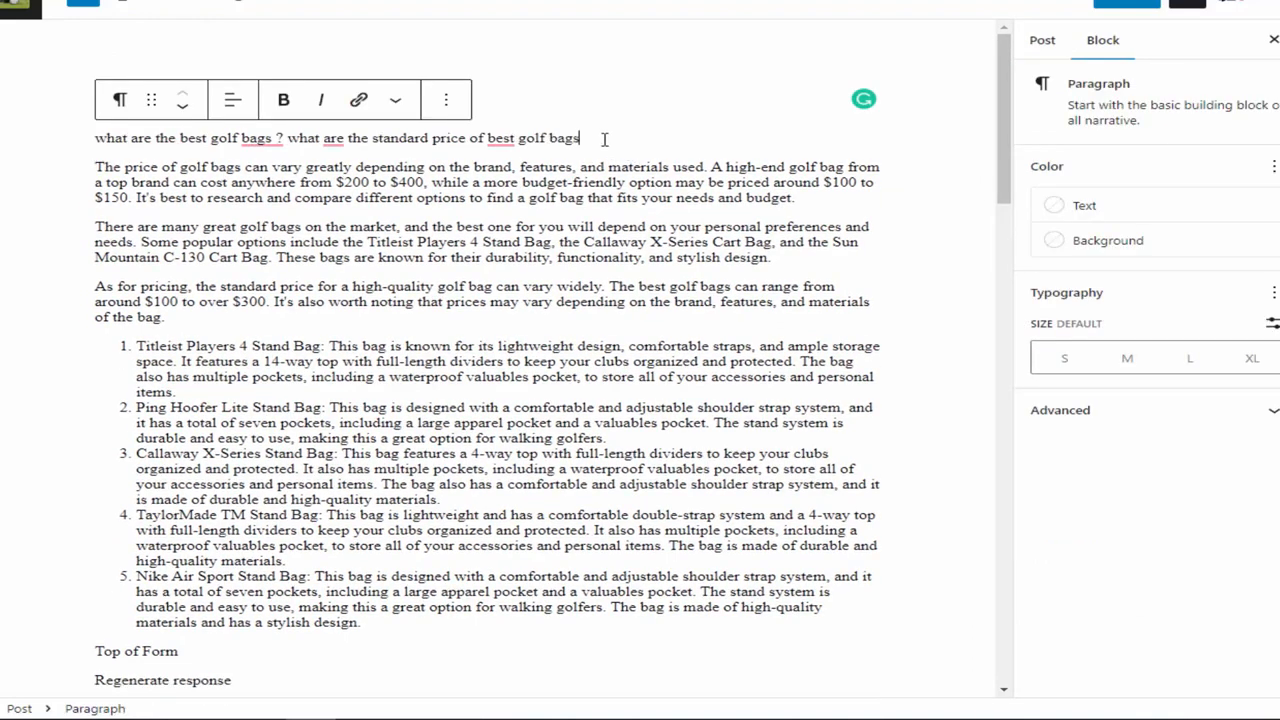
pyautogui.moveTo(580, 138); pyautogui.dragTo(96, 138)
pyautogui.click(119, 99)
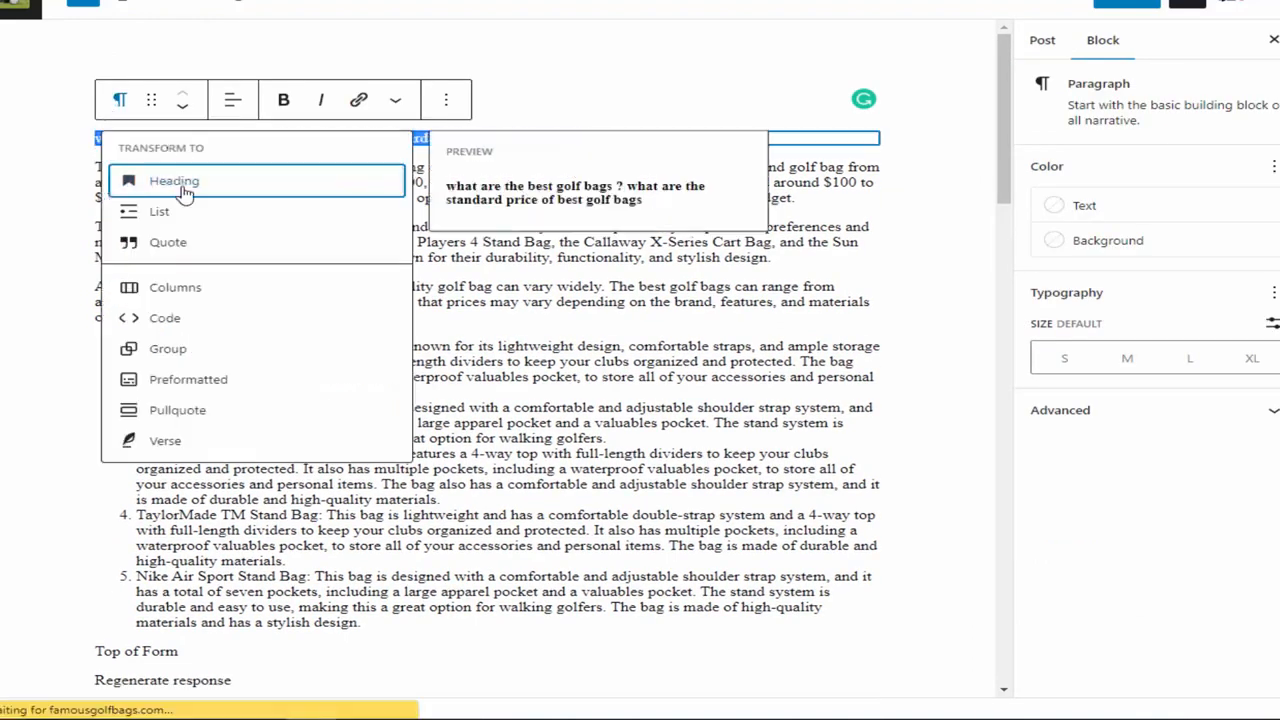
pyautogui.click(183, 180)
# Step: Accept Grammarly's corrections in the first heading so it reads "what are the best golf bags? what is the standard price of the best golf bags?"
pyautogui.moveTo(356, 141)
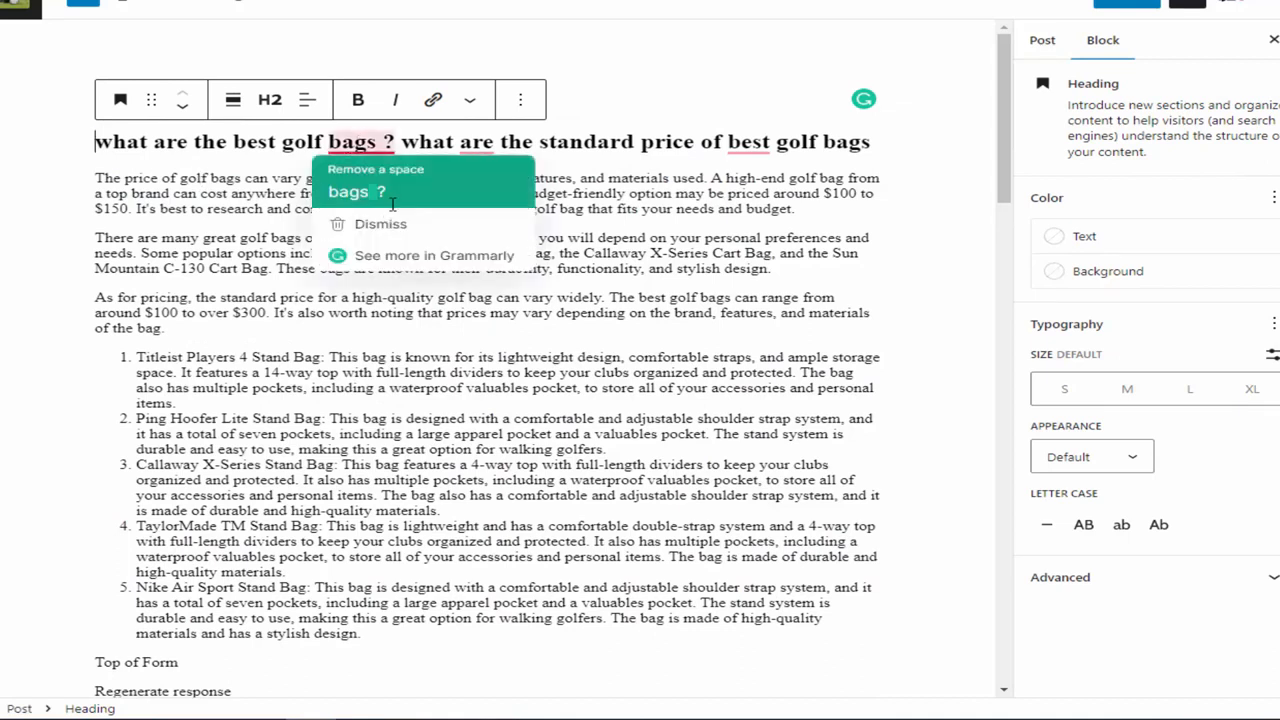
pyautogui.click(345, 191)
pyautogui.moveTo(470, 143)
pyautogui.click(487, 182)
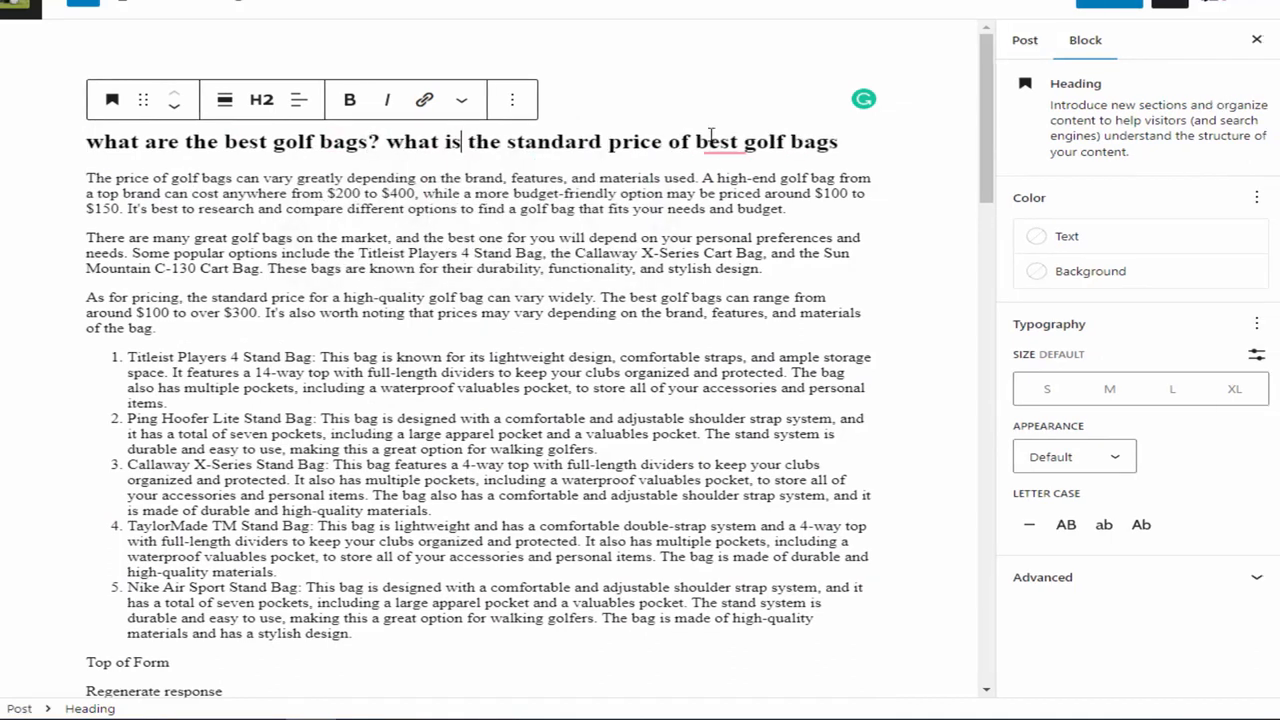
pyautogui.moveTo(738, 178); pyautogui.dragTo(737, 193)
pyautogui.click(723, 143)
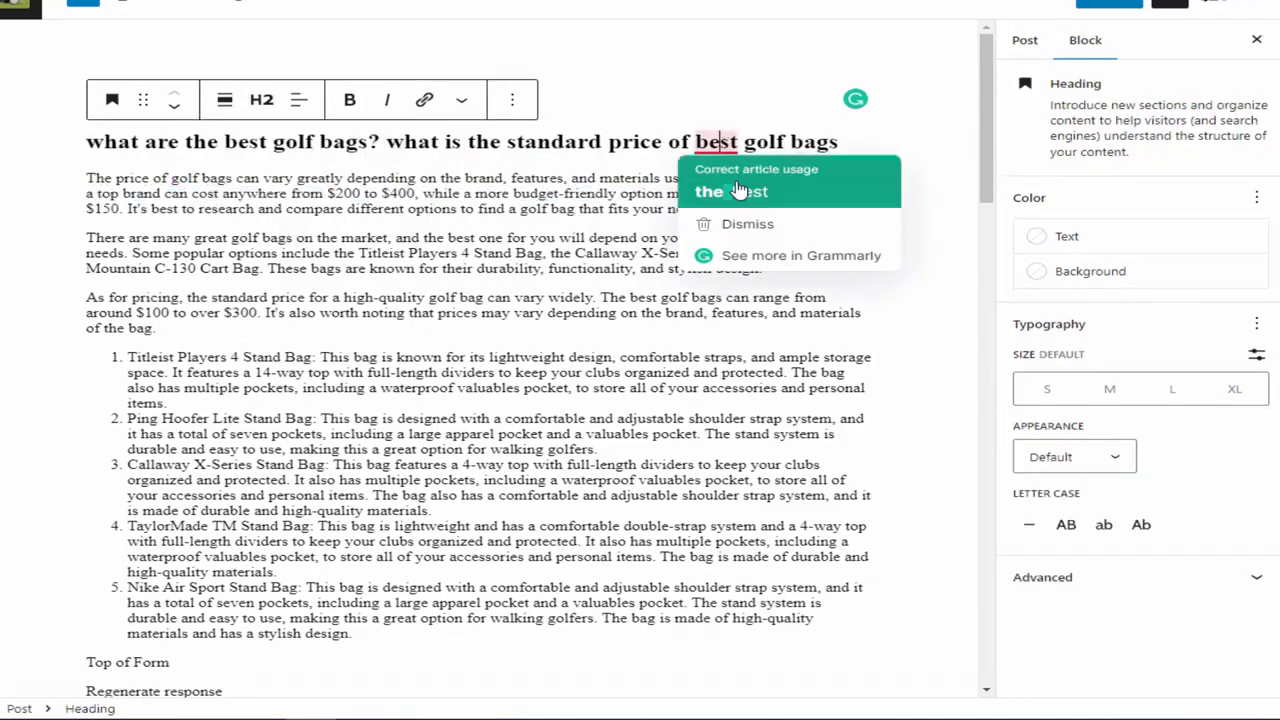
pyautogui.click(780, 189)
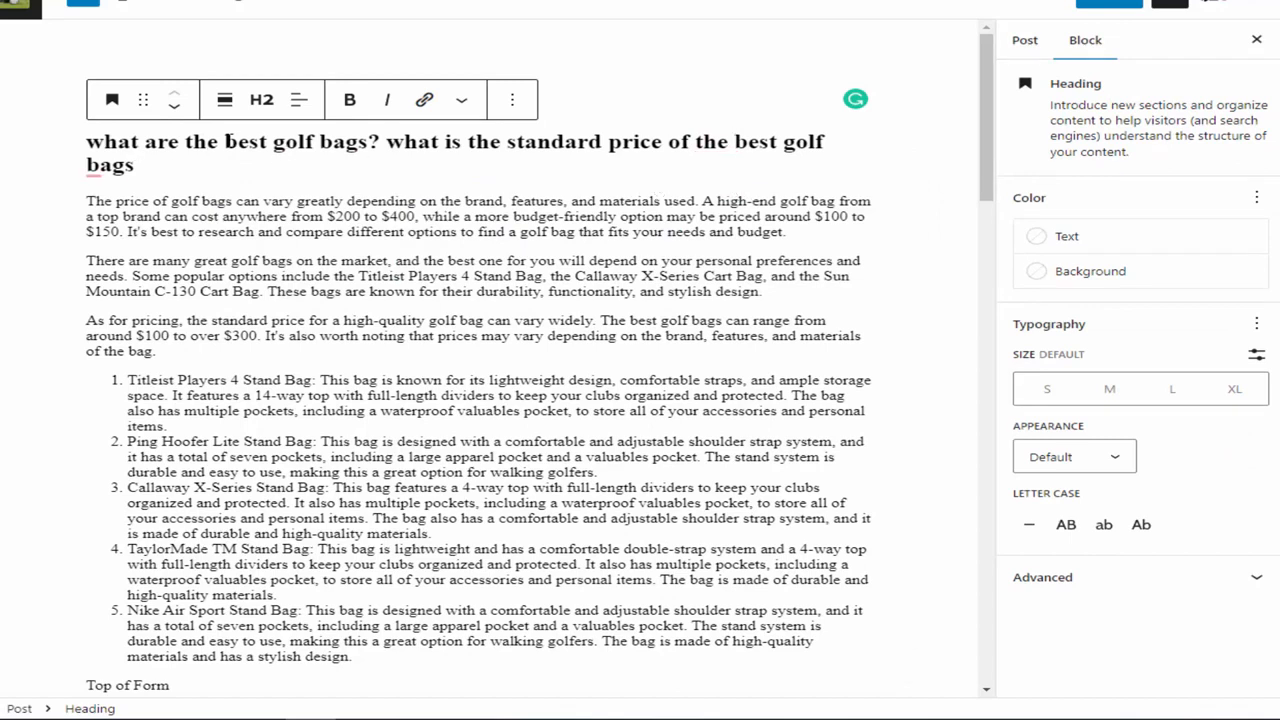
pyautogui.moveTo(224, 141); pyautogui.dragTo(372, 145)
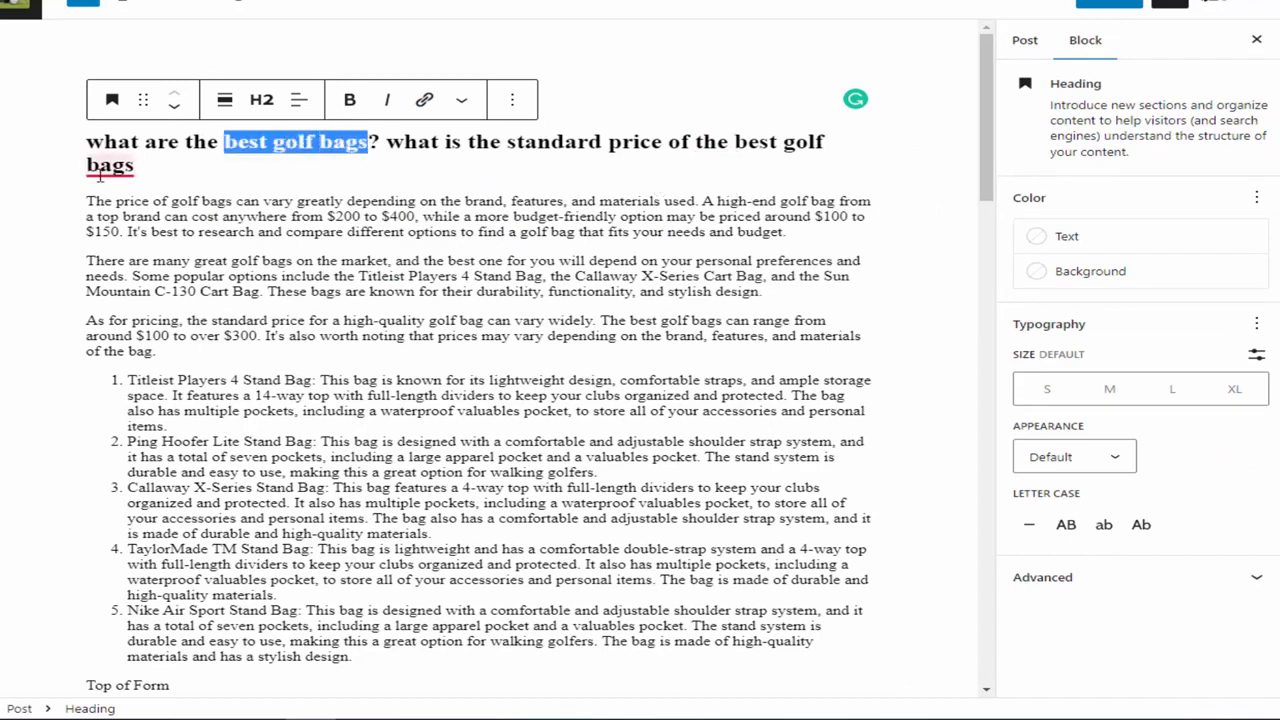
pyautogui.moveTo(110, 166)
pyautogui.click(110, 214)
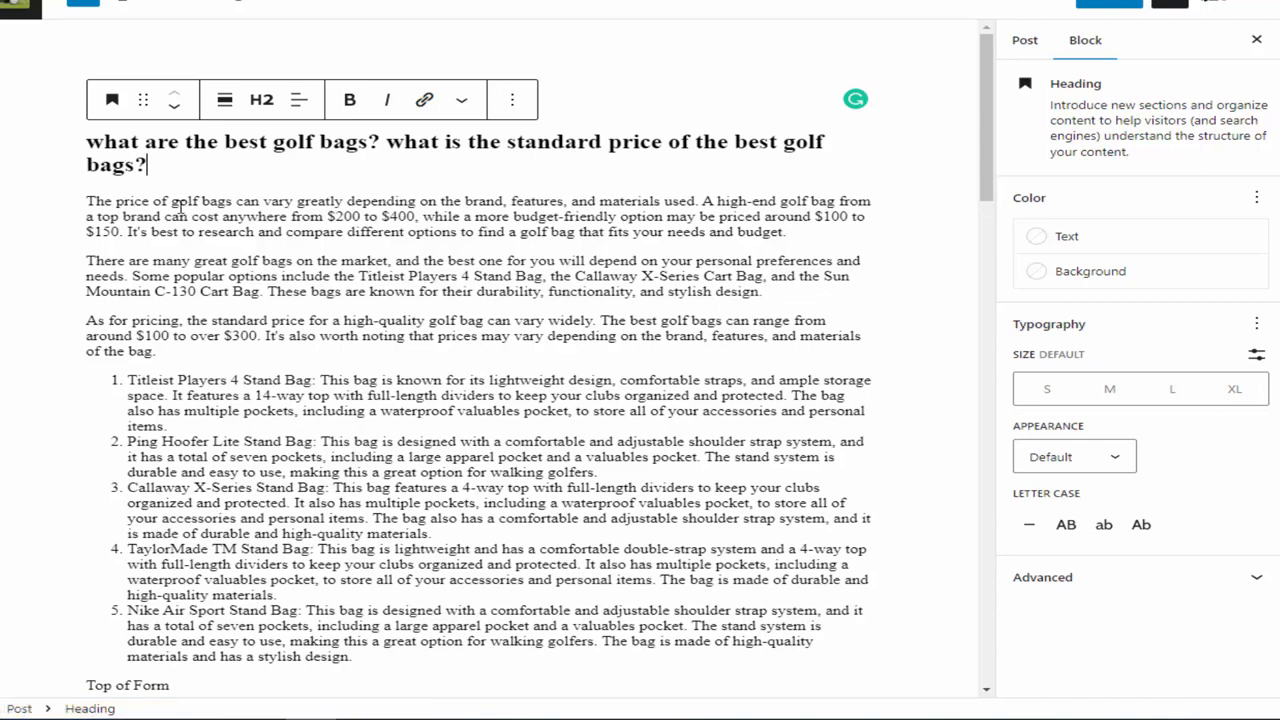
# Step: Change "golf bags" to "the best golf bags" in the first paragraph's opening sentence, accepting Grammarly's article correction
pyautogui.moveTo(172, 202); pyautogui.dragTo(234, 202)
pyautogui.write('best golf bag')
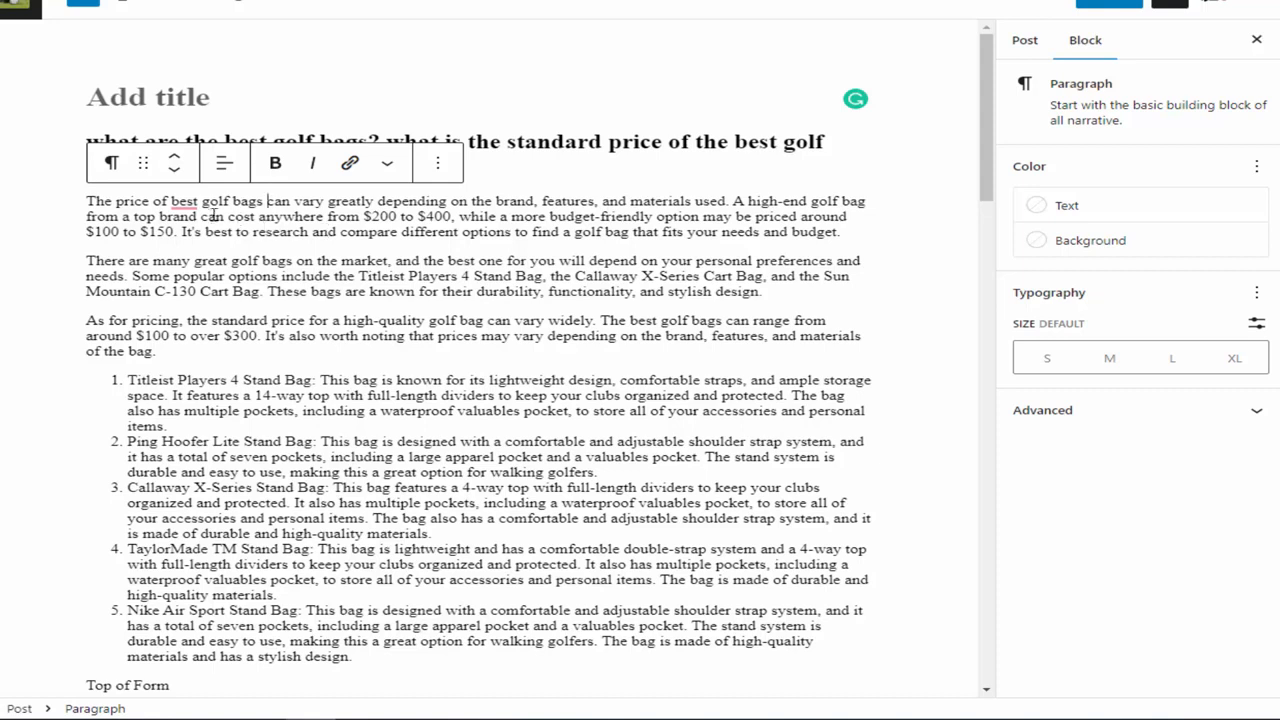
pyautogui.moveTo(185, 207)
pyautogui.click(205, 249)
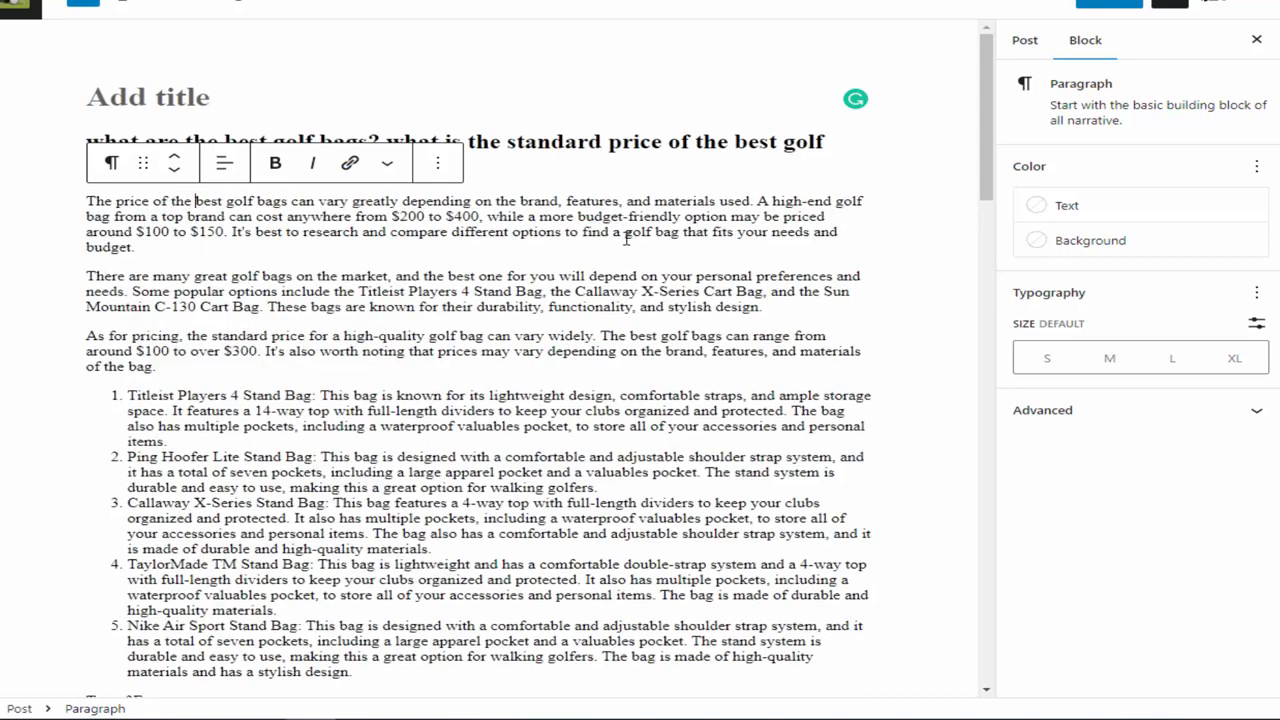
# Step: Reword the end of the first paragraph to "find the best golf bags that fit your needs and budget", accepting Grammarly's article and verb corrections
pyautogui.moveTo(612, 238); pyautogui.dragTo(680, 238)
pyautogui.write('best golf bags')
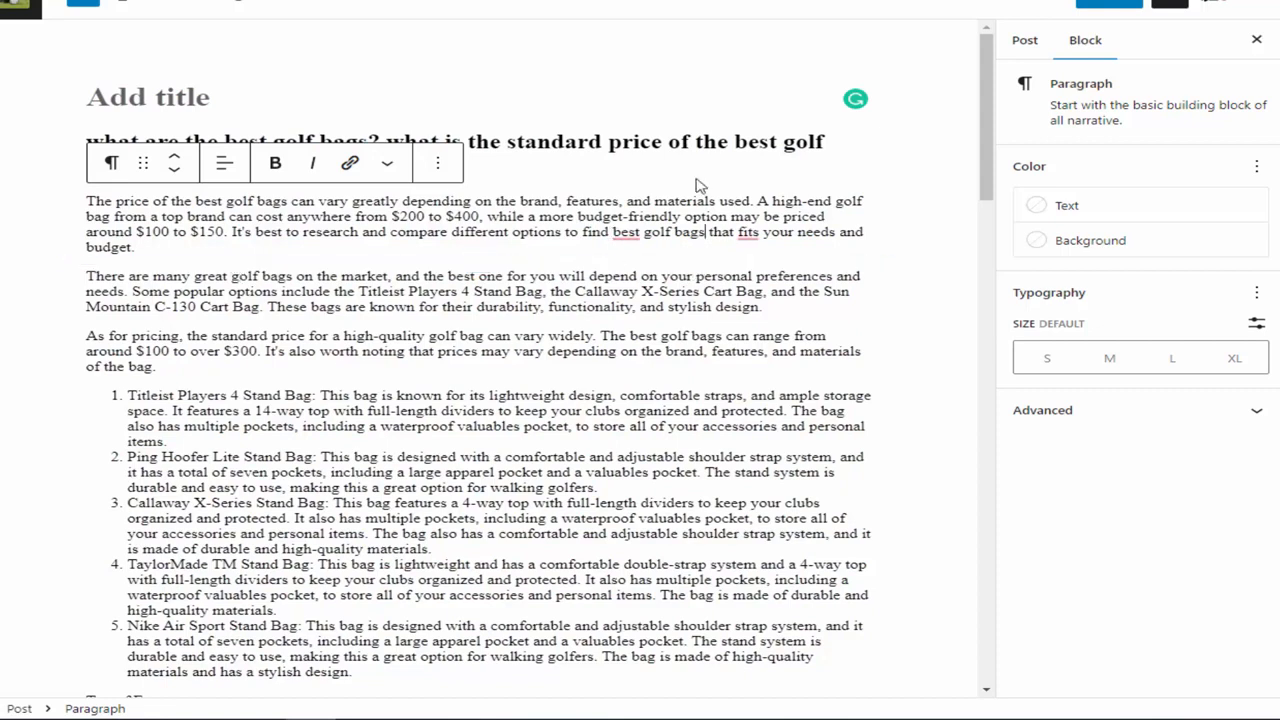
pyautogui.moveTo(625, 240)
pyautogui.click(729, 270)
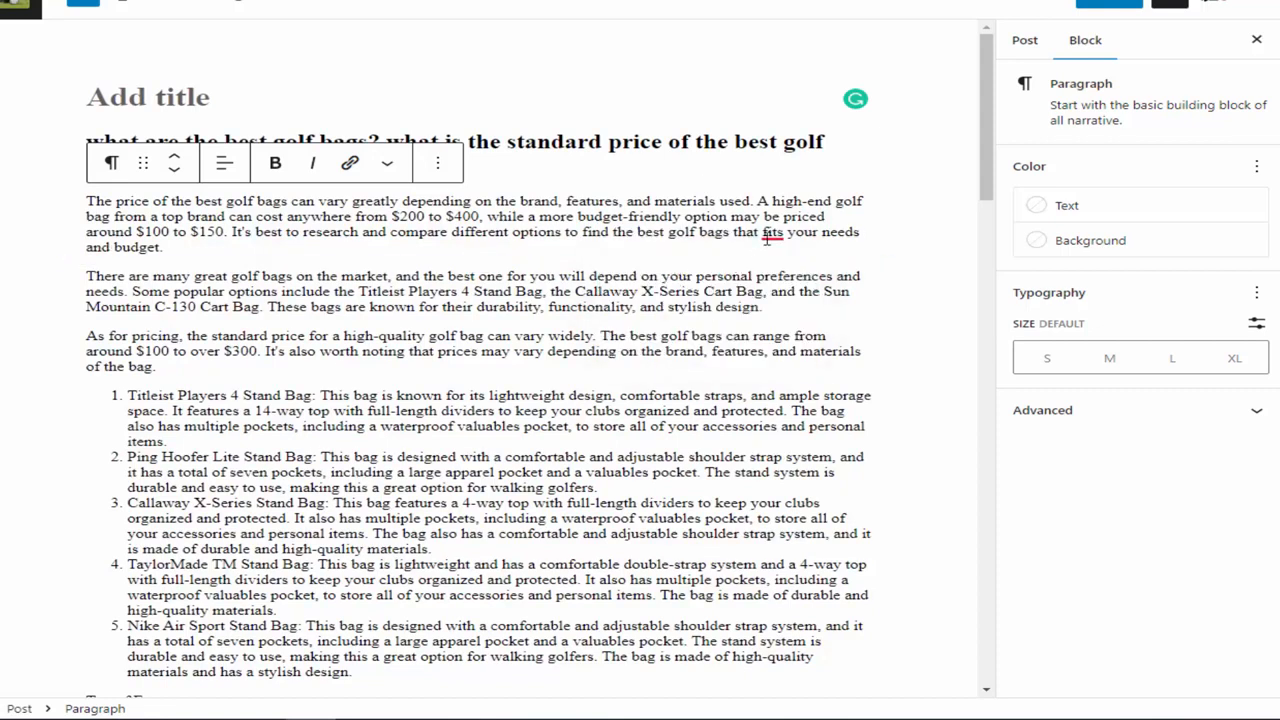
pyautogui.moveTo(770, 240)
pyautogui.click(745, 280)
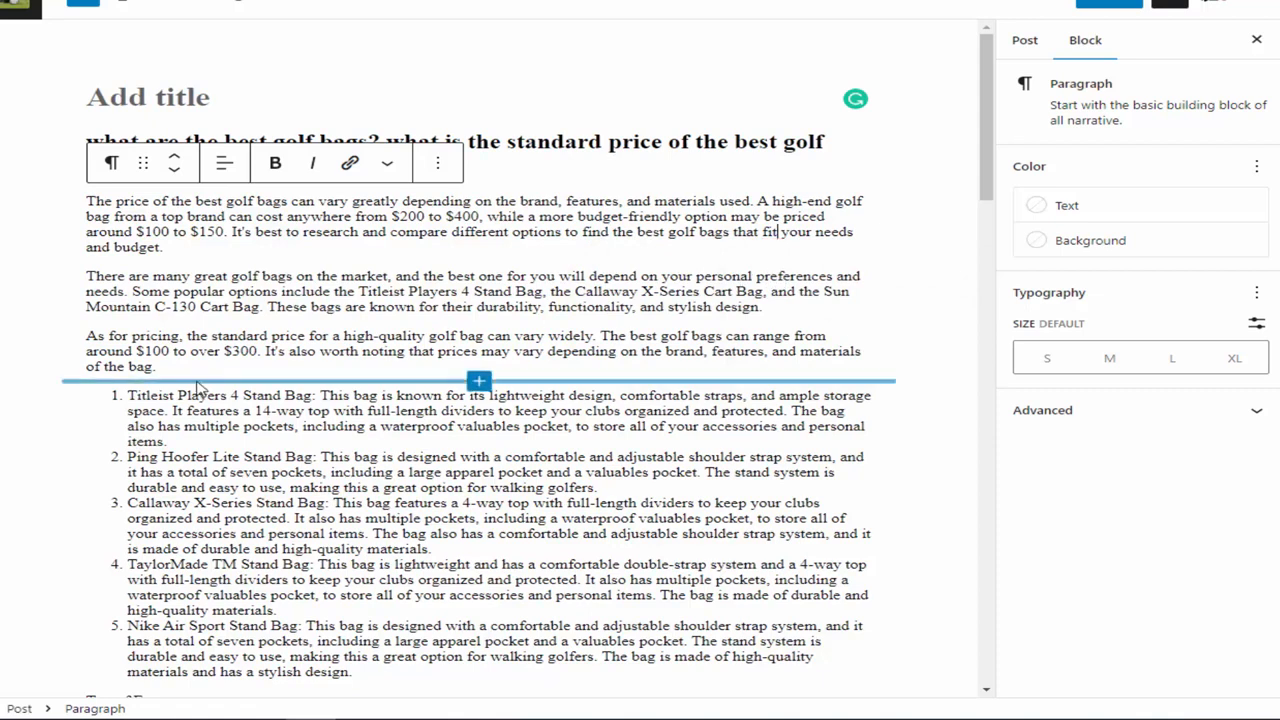
# Step: Add the line "What are the Best Golf Bags According to the Price ?" below the popular options paragraph
pyautogui.click(793, 305)
pyautogui.press('Return')
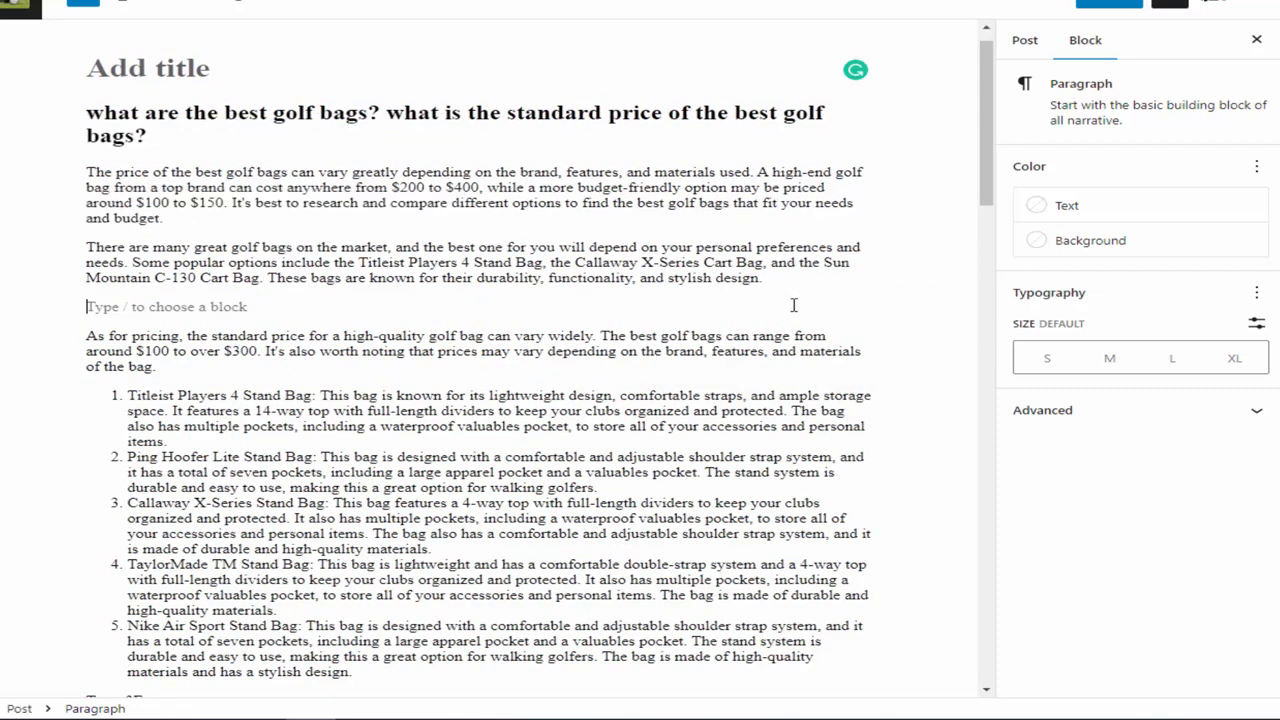
pyautogui.write('W')
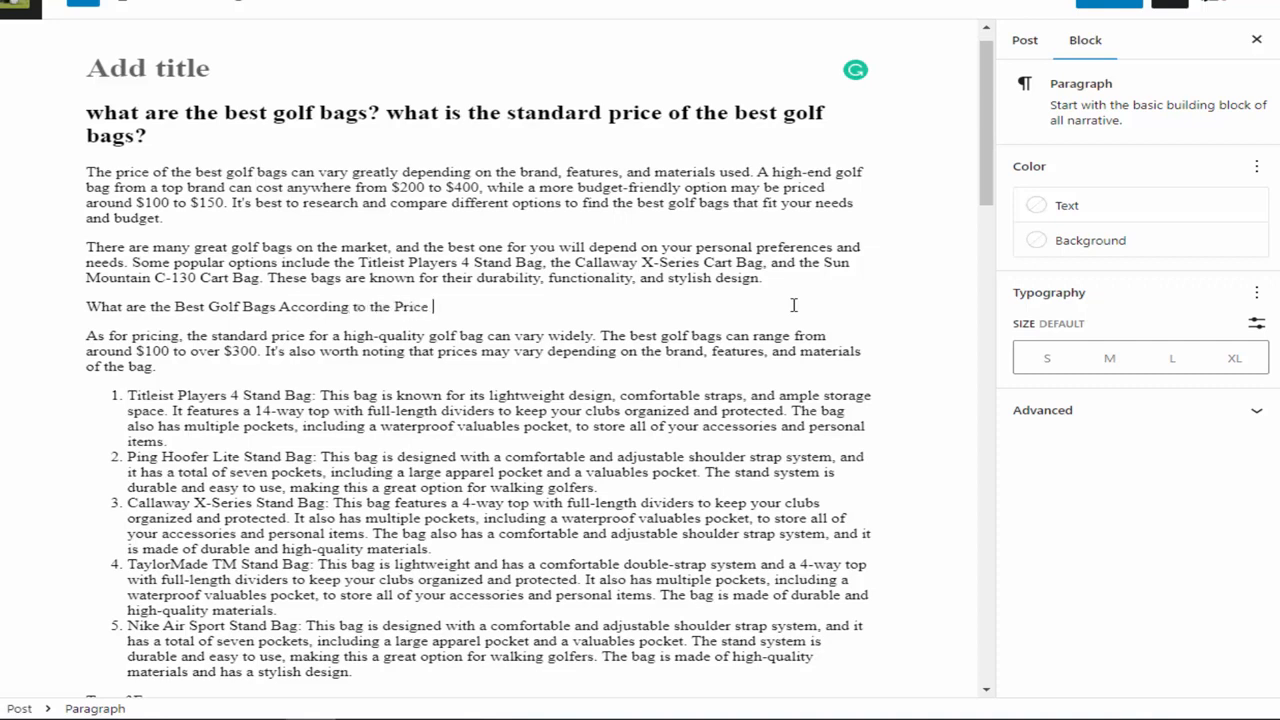
pyautogui.click(780, 306)
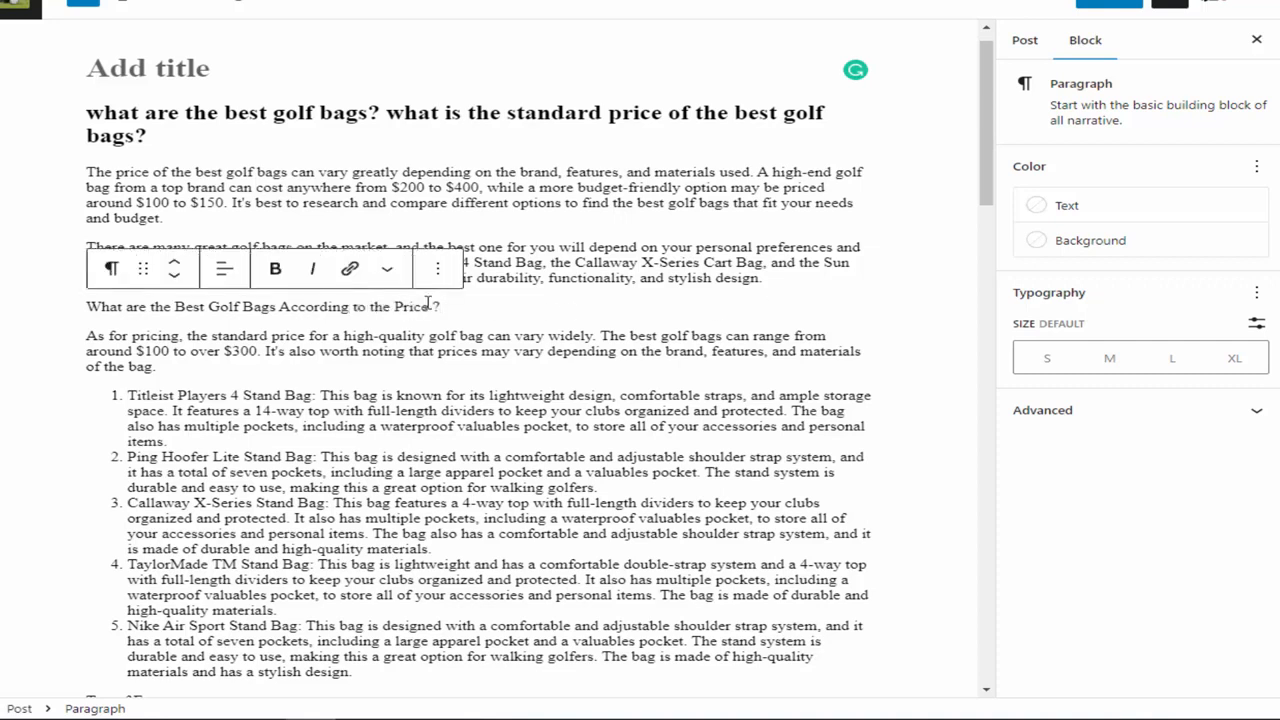
# Step: Transform the "According to the Price" line into a heading and accept Grammarly's removal of the space before its question mark
pyautogui.moveTo(430, 306); pyautogui.dragTo(88, 306)
pyautogui.click(111, 268)
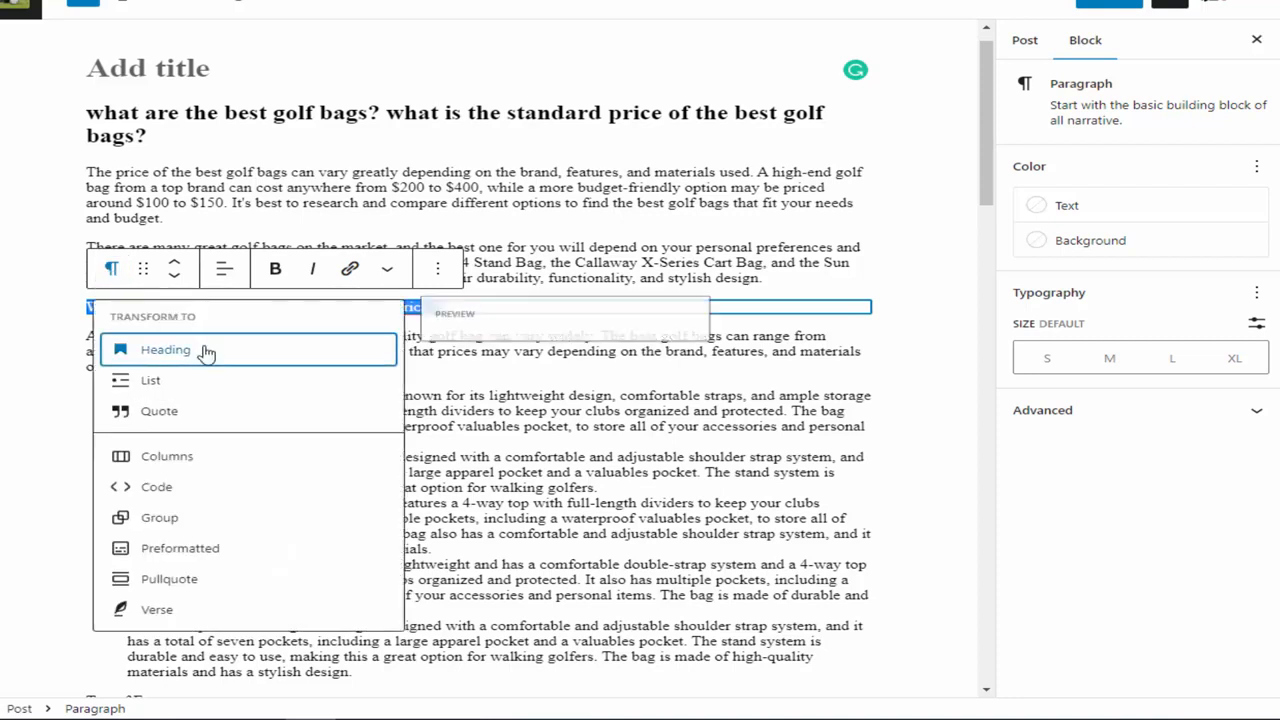
pyautogui.click(205, 352)
pyautogui.scroll(-3, 610, 170)
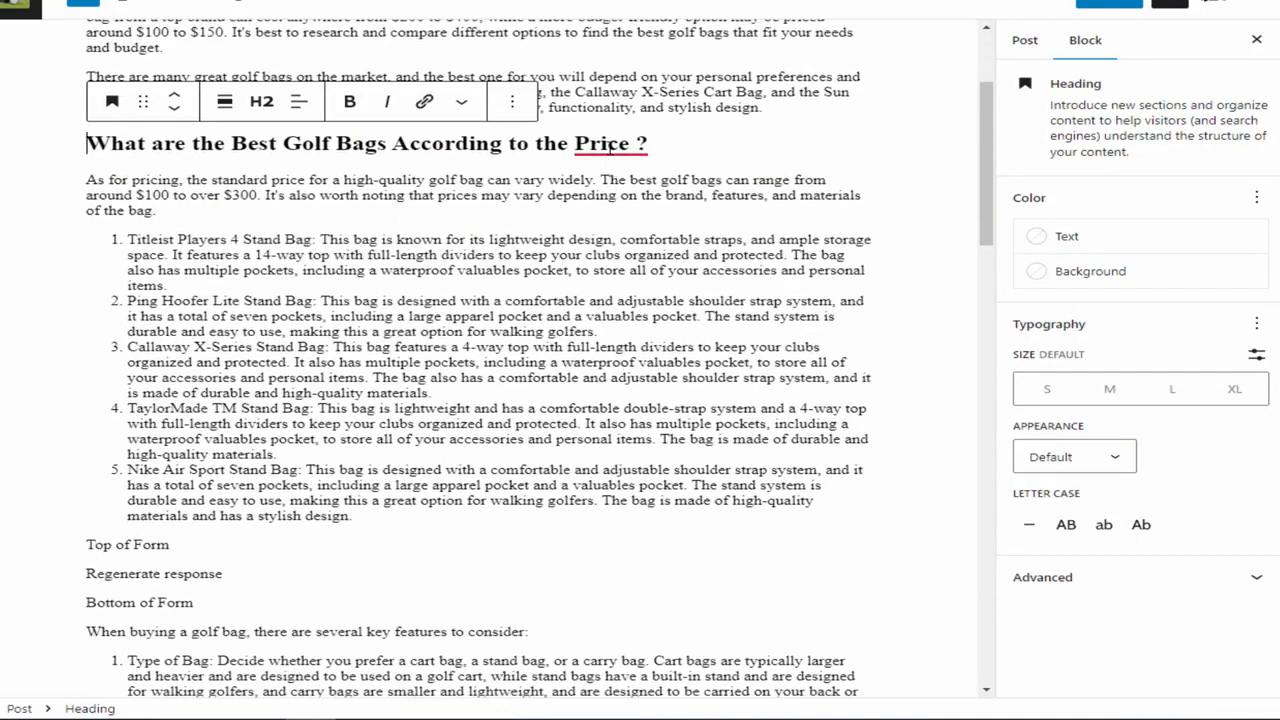
pyautogui.moveTo(610, 148)
pyautogui.click(585, 194)
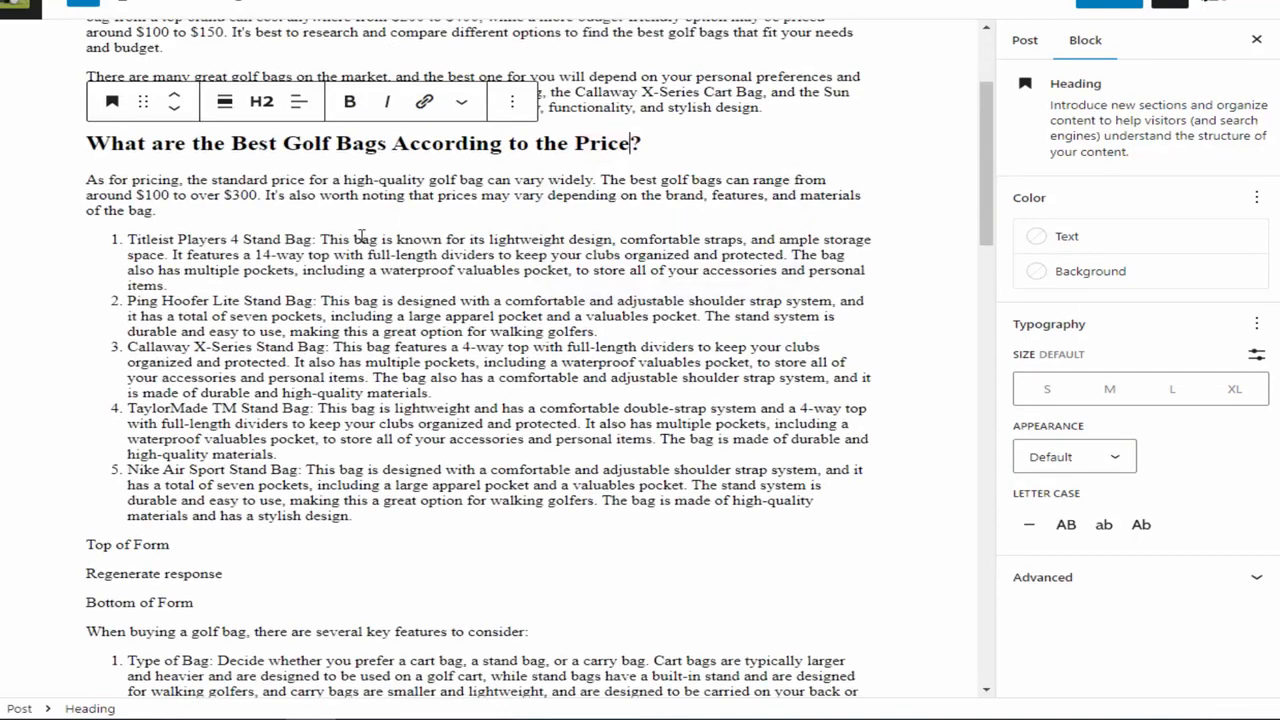
# Step: Split the numbered list of five stand bags into separate lists with an empty paragraph block between each bag
pyautogui.click(191, 285)
pyautogui.press('Return')
pyautogui.press('Return')
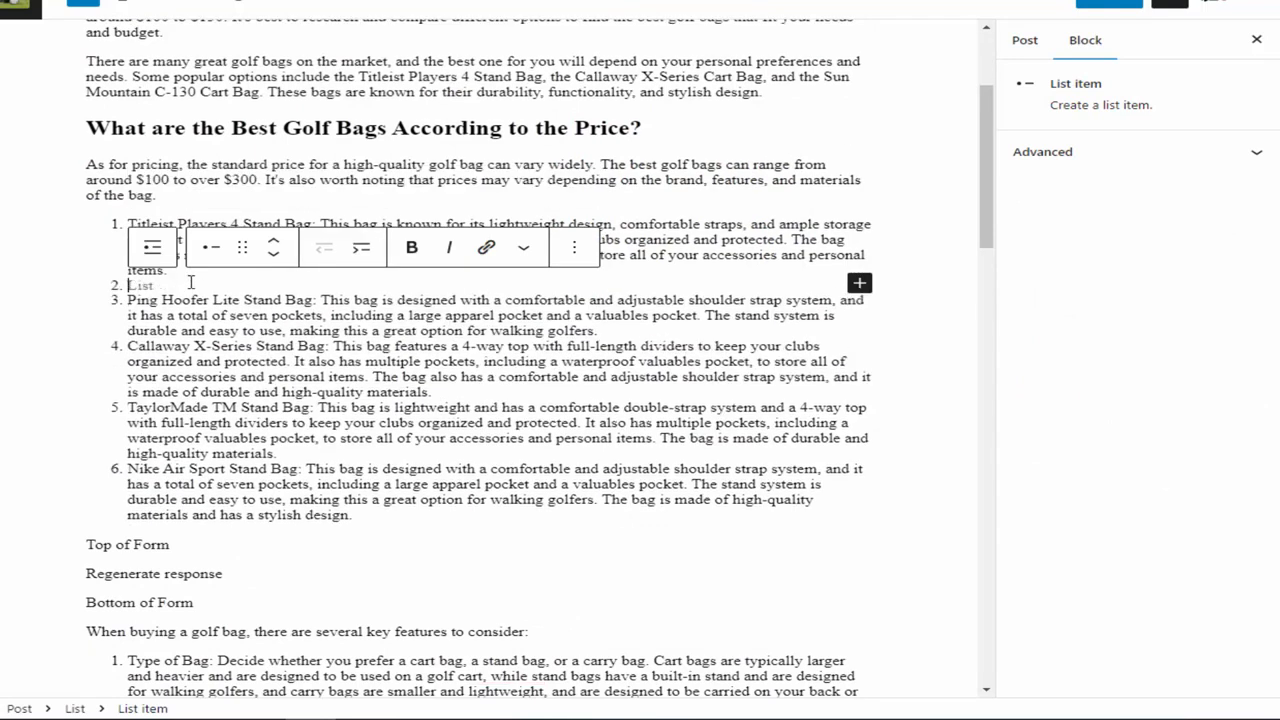
pyautogui.click(497, 404)
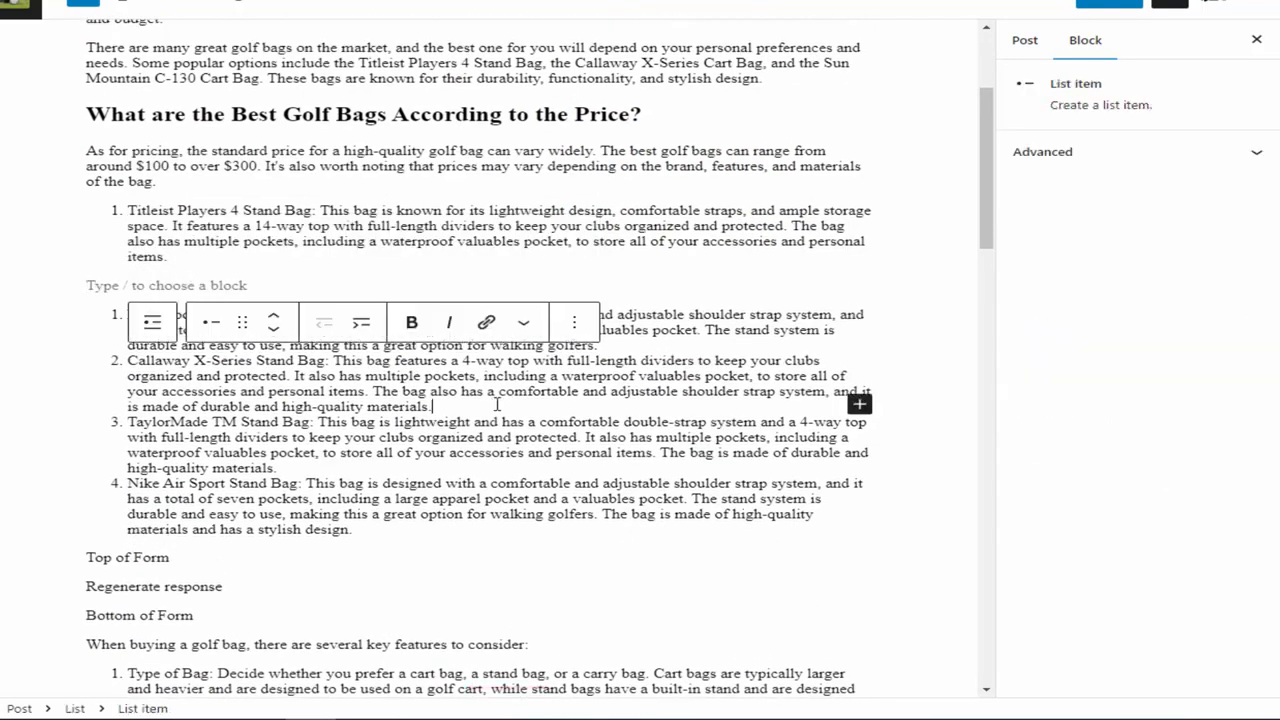
pyautogui.press('Return')
pyautogui.press('Return')
pyautogui.click(624, 314)
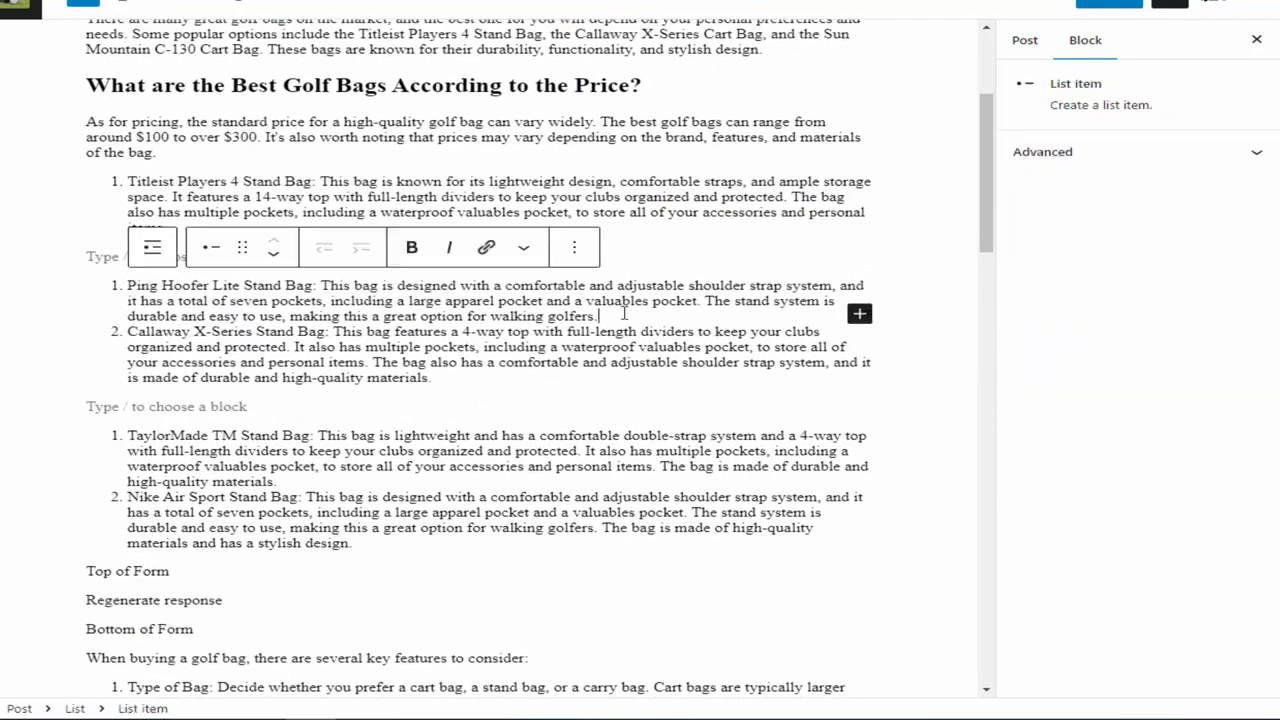
pyautogui.press('Return')
pyautogui.press('Return')
pyautogui.click(329, 494)
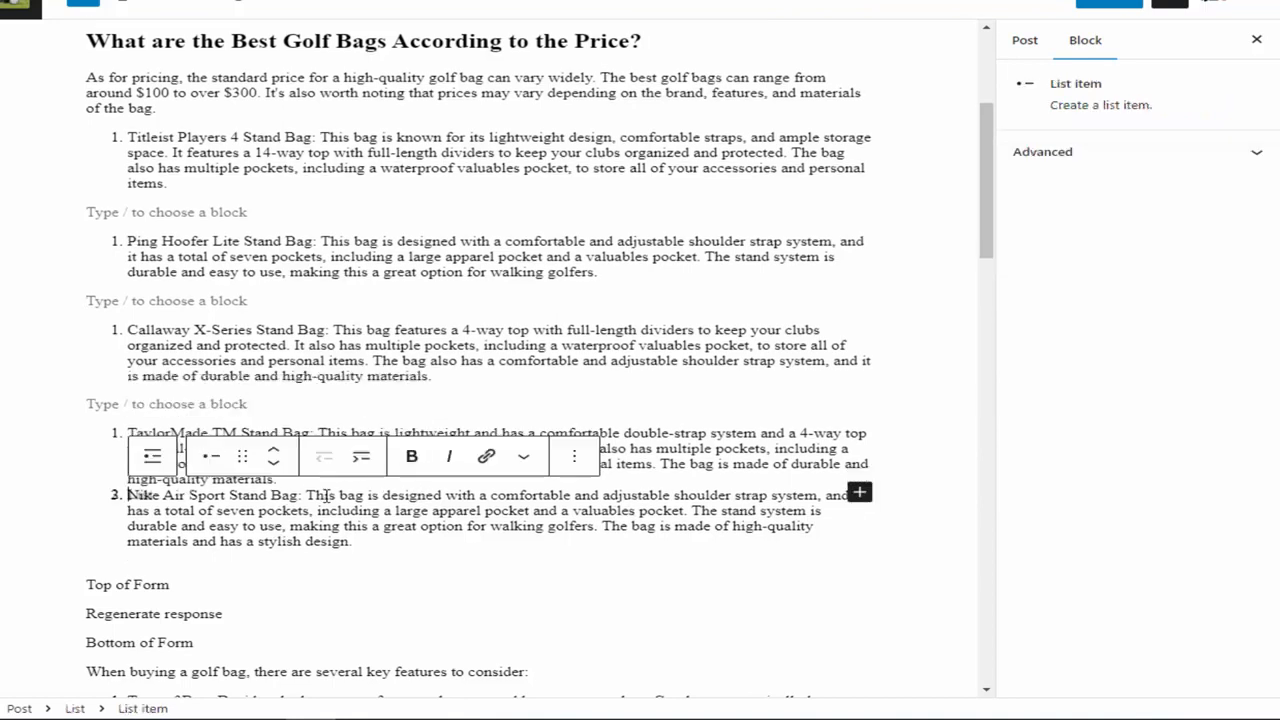
pyautogui.press('Return')
pyautogui.press('Return')
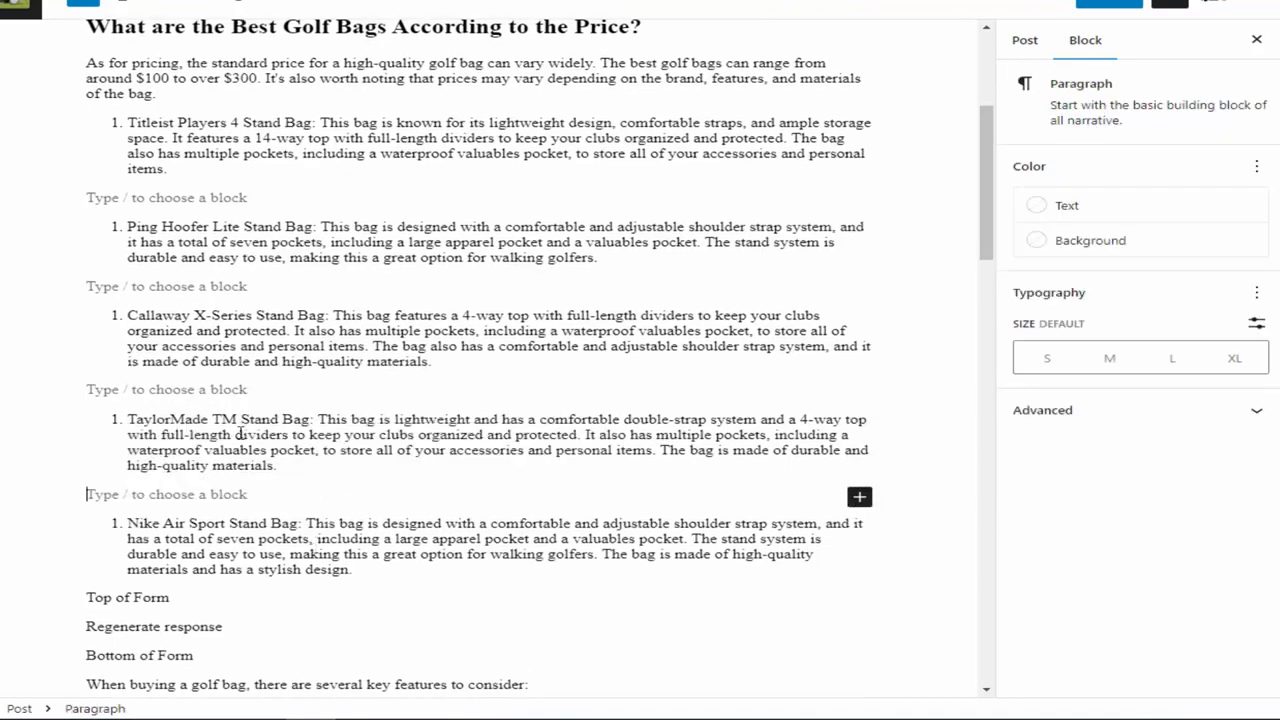
# Step: Delete the leftover lines "Top of Form", "Regenerate response" and "Bottom of Form" below the Nike Air Sport entry
pyautogui.scroll(-3, 240, 434)
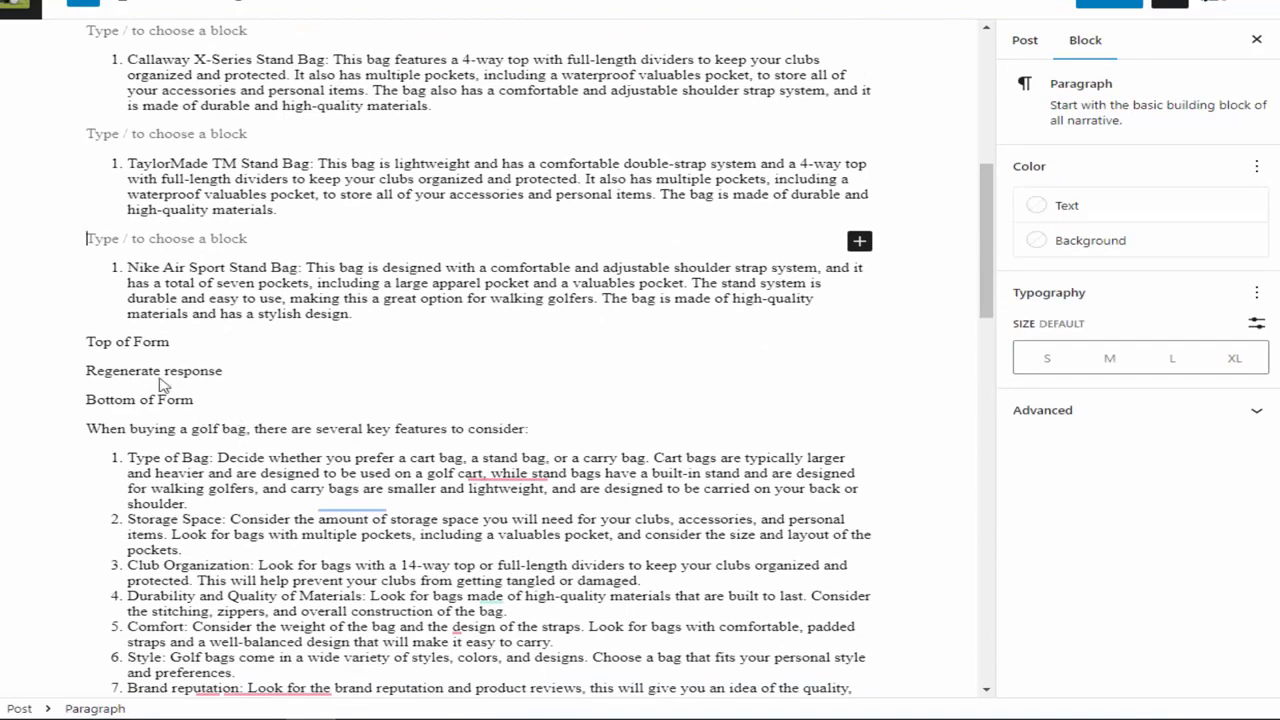
pyautogui.moveTo(195, 400); pyautogui.dragTo(90, 343)
pyautogui.press('BackSpace')
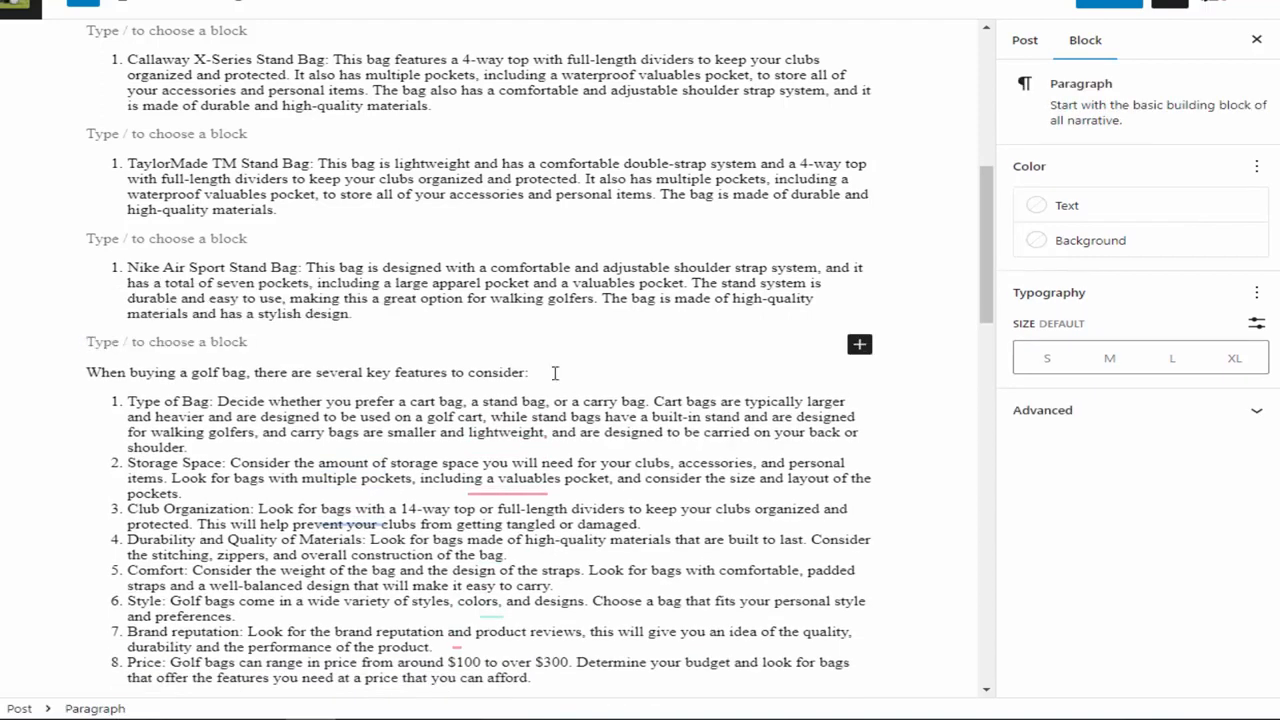
# Step: Convert the five numbered stand bag entries, from Titleist Players 4 to Nike Air Sport, into plain paragraphs
pyautogui.scroll(3, 552, 370)
pyautogui.click(124, 130)
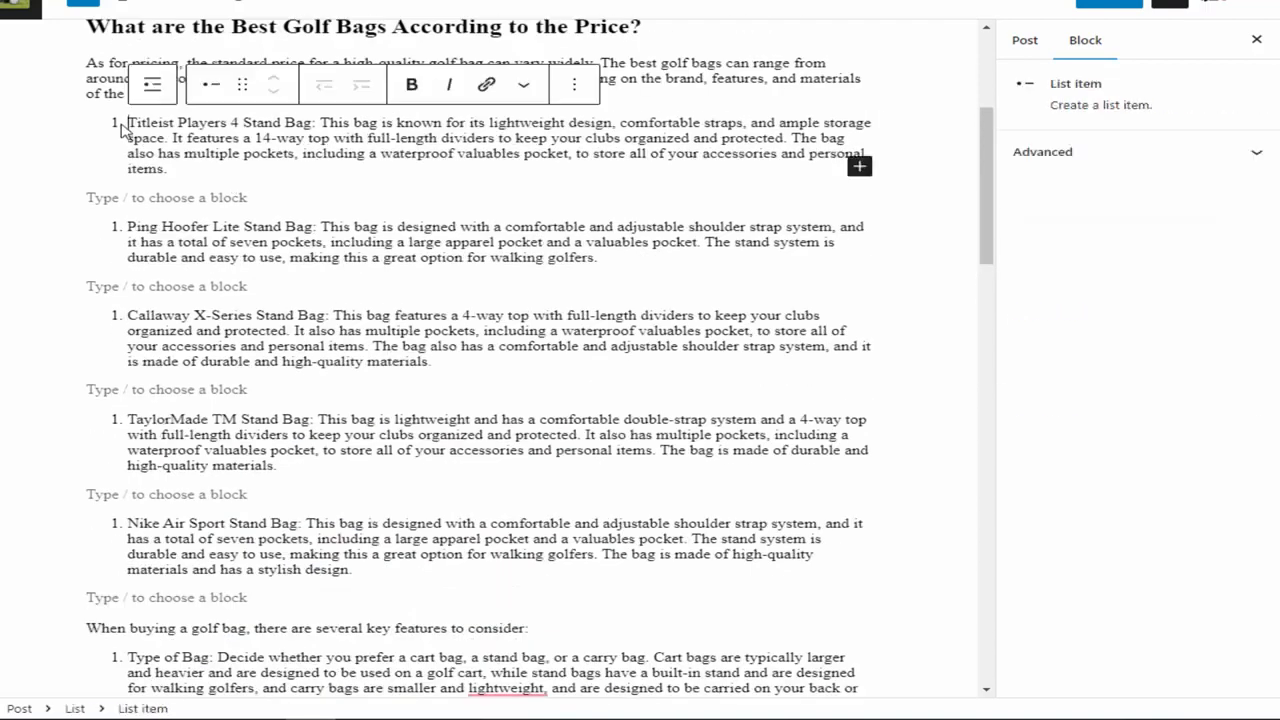
pyautogui.press('BackSpace')
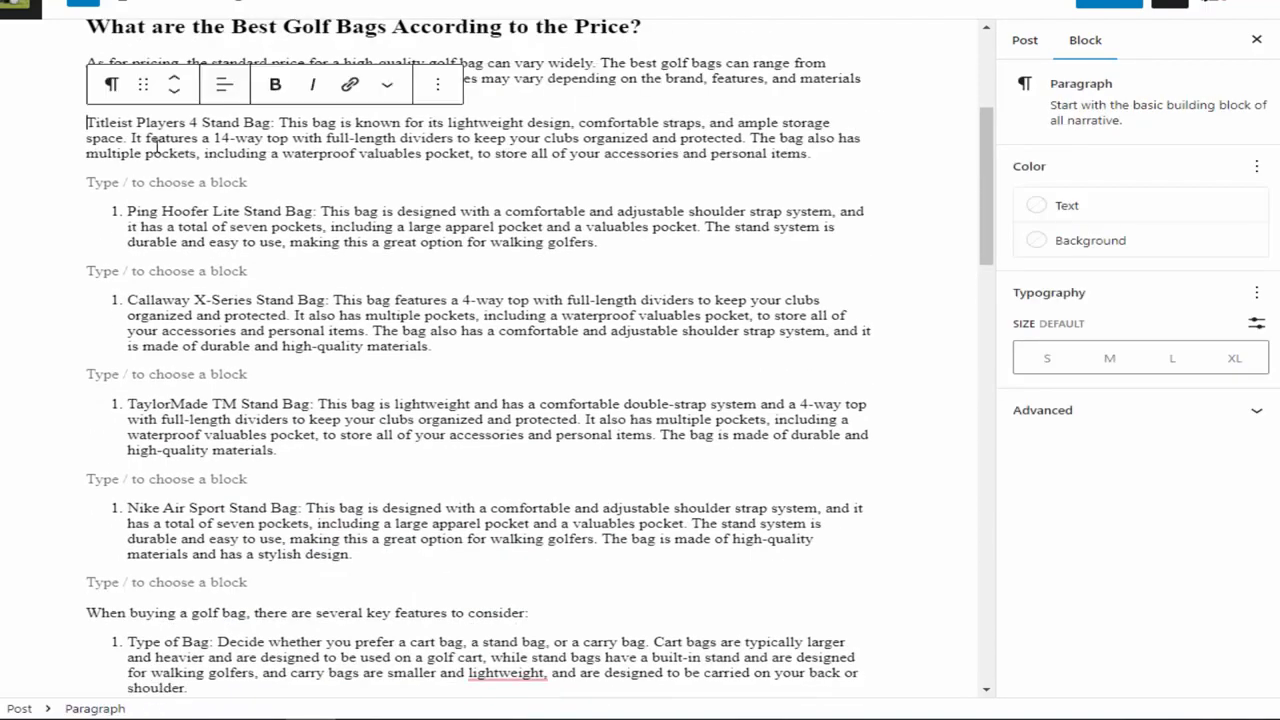
pyautogui.click(127, 216)
pyautogui.press('BackSpace')
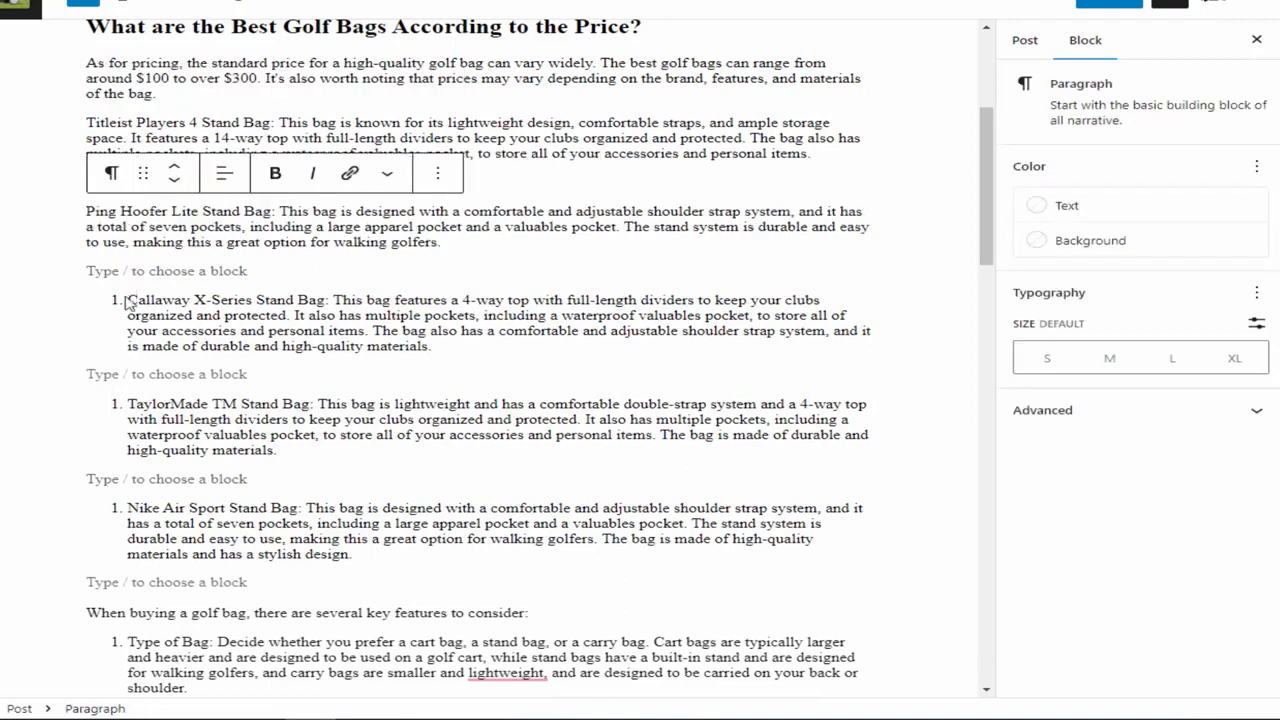
pyautogui.click(127, 304)
pyautogui.press('BackSpace')
pyautogui.click(129, 404)
pyautogui.press('BackSpace')
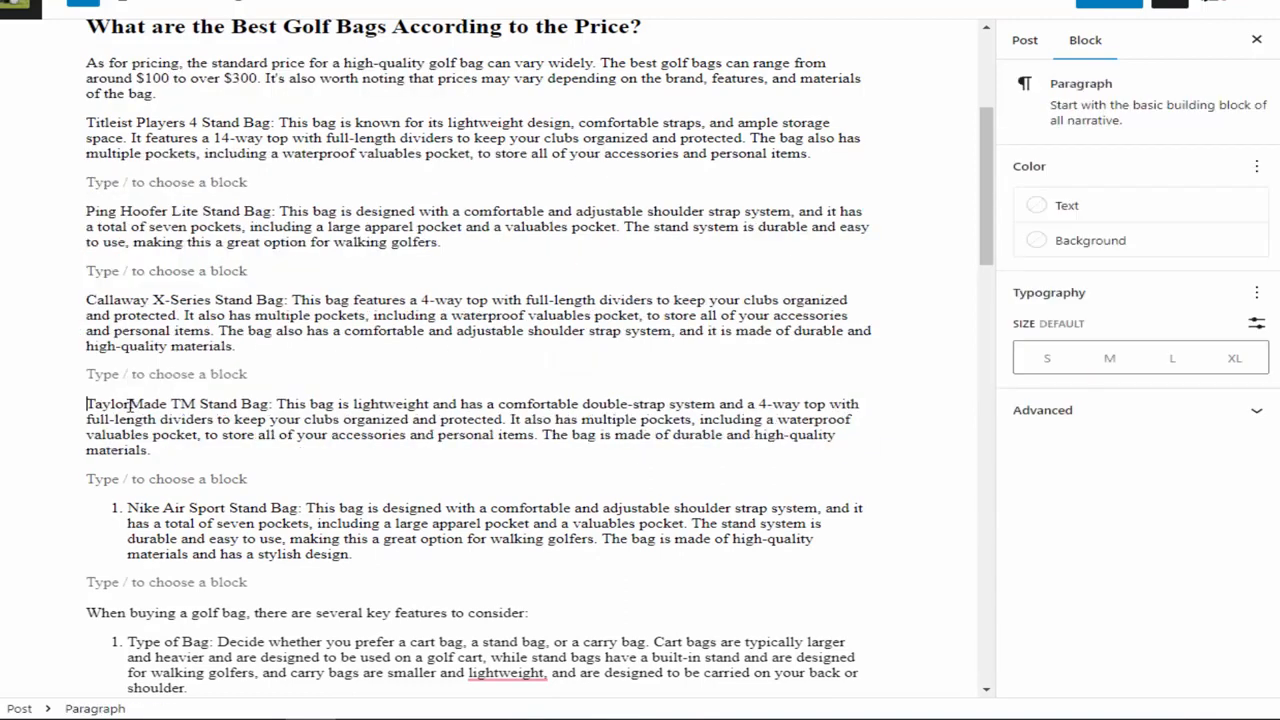
pyautogui.click(129, 508)
pyautogui.press('BackSpace')
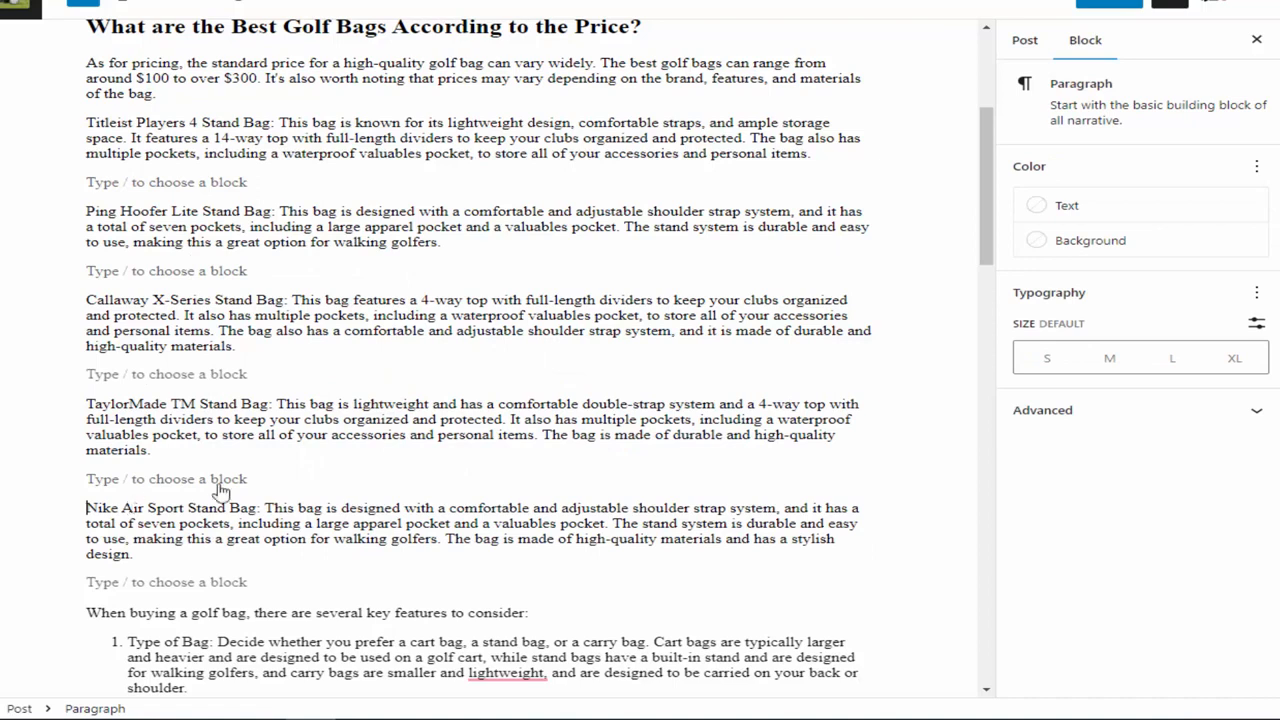
# Step: Split each of the five stand bag paragraphs after its name so the description starts in a separate paragraph
pyautogui.scroll(3, 220, 490)
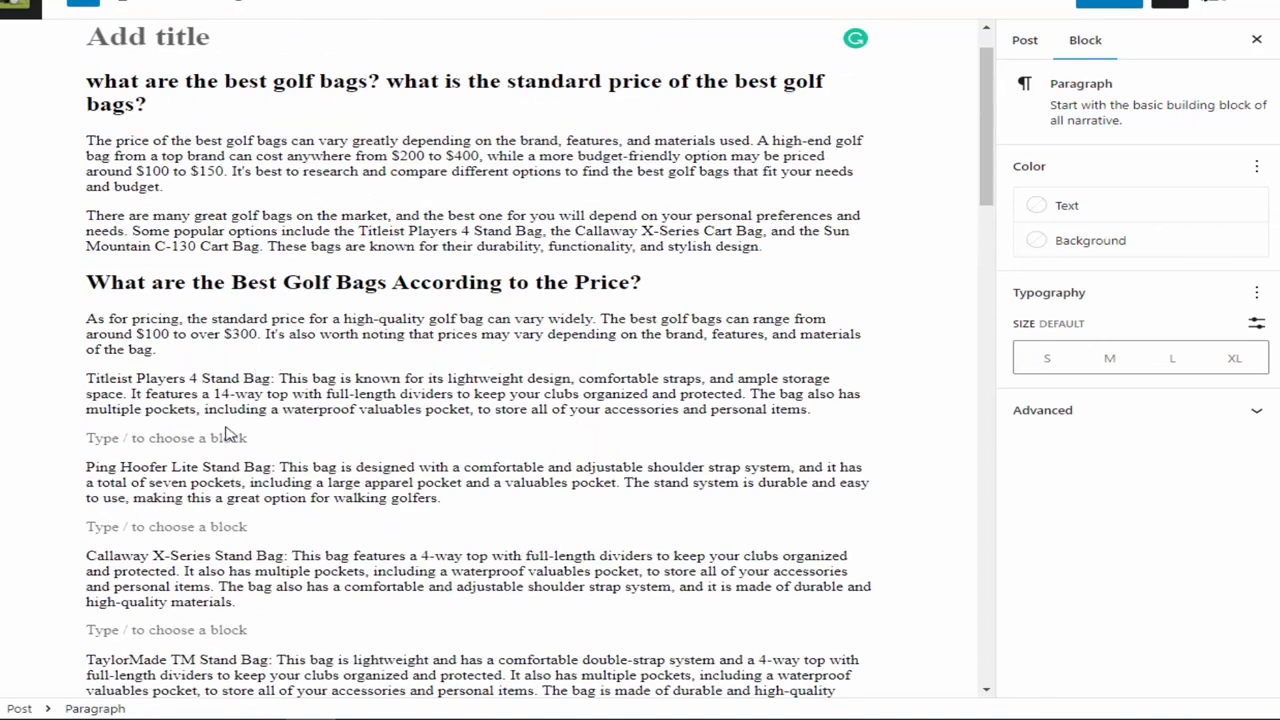
pyautogui.click(282, 380)
pyautogui.press('Return')
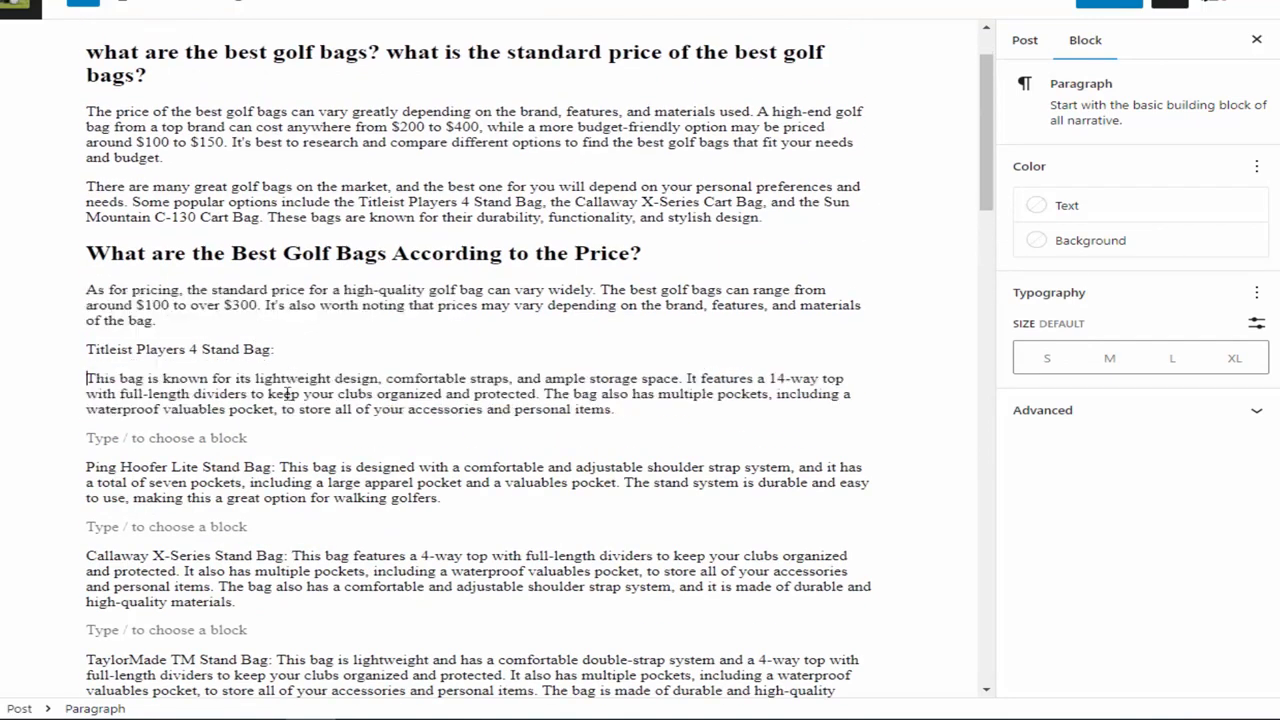
pyautogui.click(279, 467)
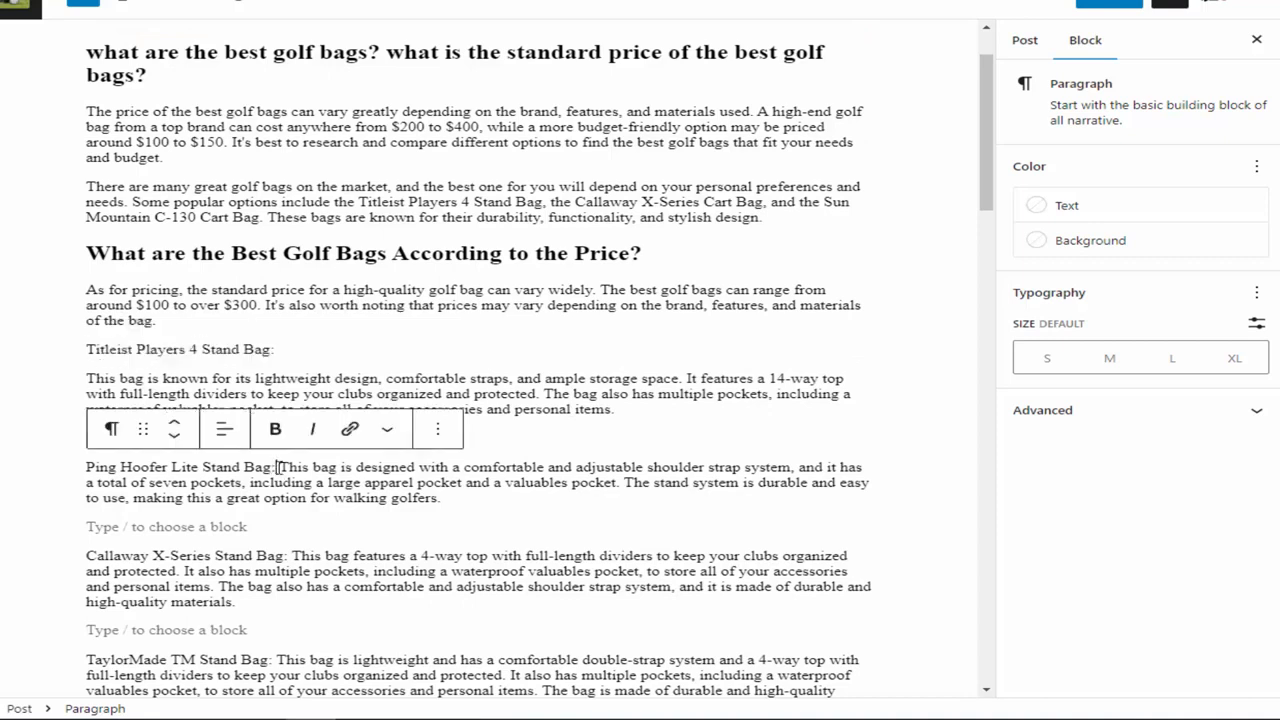
pyautogui.press('Return')
pyautogui.click(291, 556)
pyautogui.press('Return')
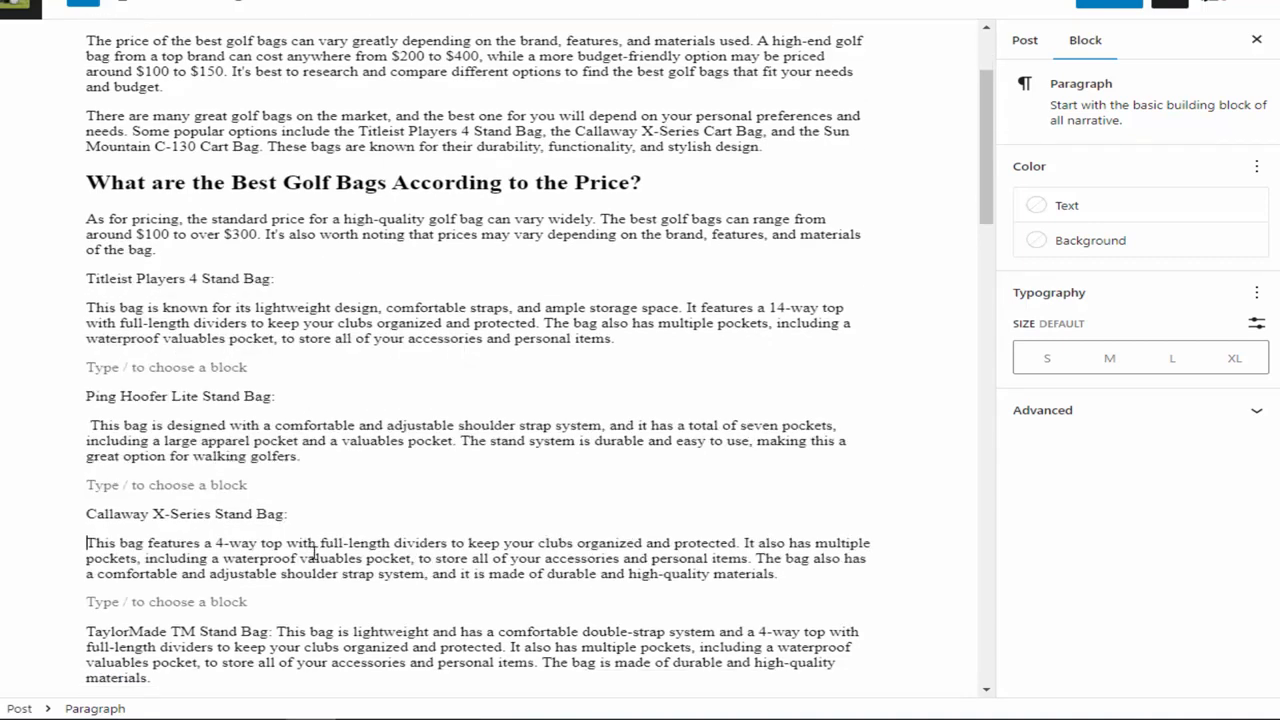
pyautogui.scroll(-2, 300, 492)
pyautogui.click(275, 474)
pyautogui.press('Return')
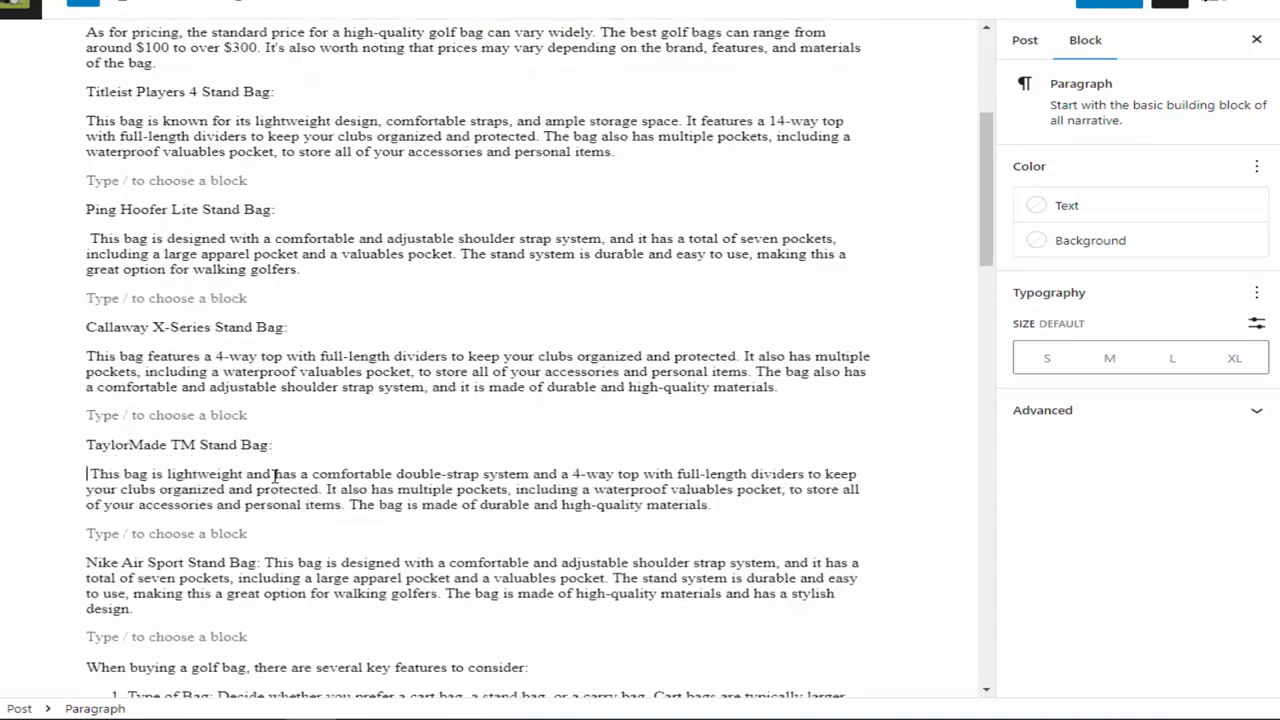
pyautogui.click(262, 562)
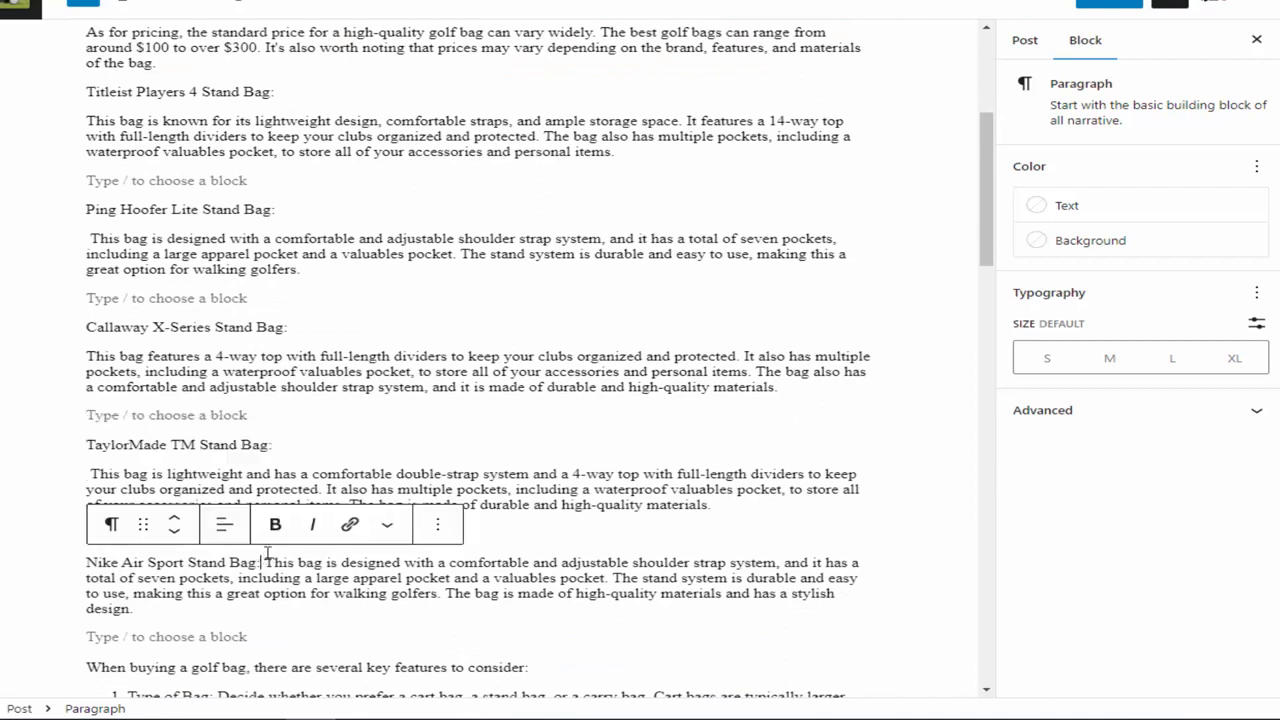
pyautogui.press('Return')
# Step: Transform the Titleist Players 4, Ping Hoofer Lite and Callaway X-Series Stand Bag name lines into headings
pyautogui.scroll(2, 271, 289)
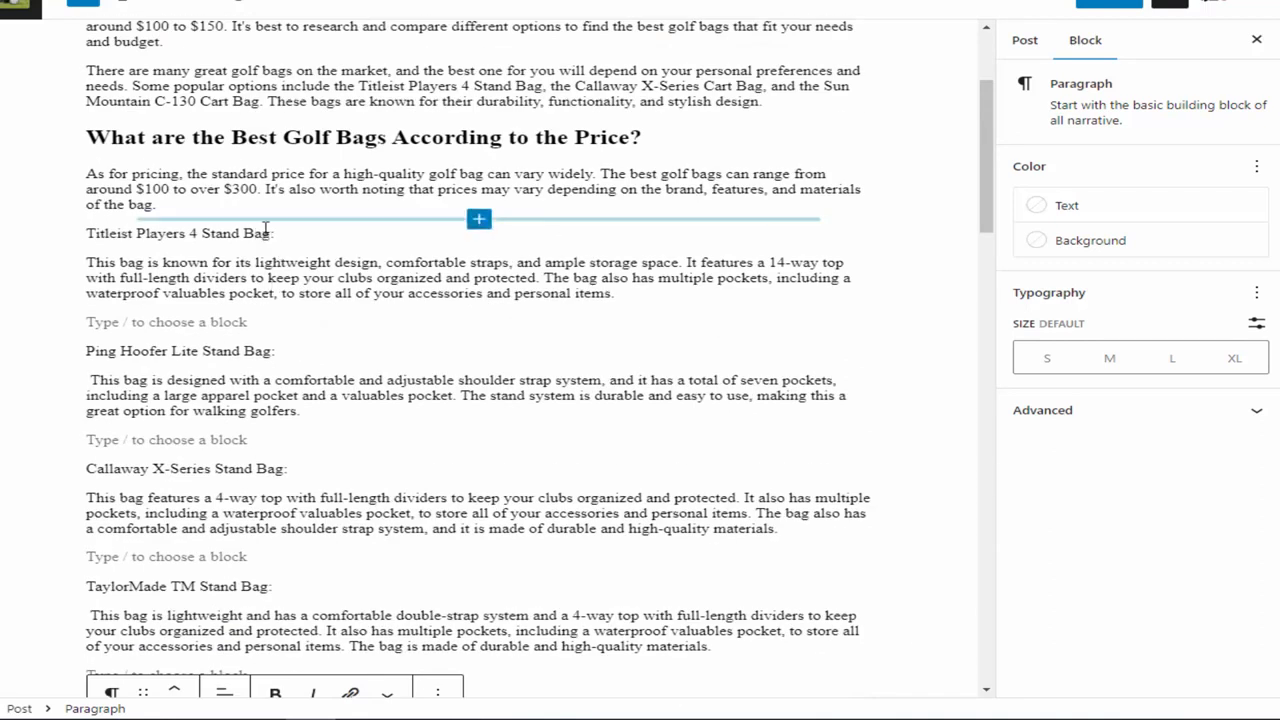
pyautogui.click(283, 233)
pyautogui.moveTo(283, 233); pyautogui.dragTo(88, 233)
pyautogui.click(112, 197)
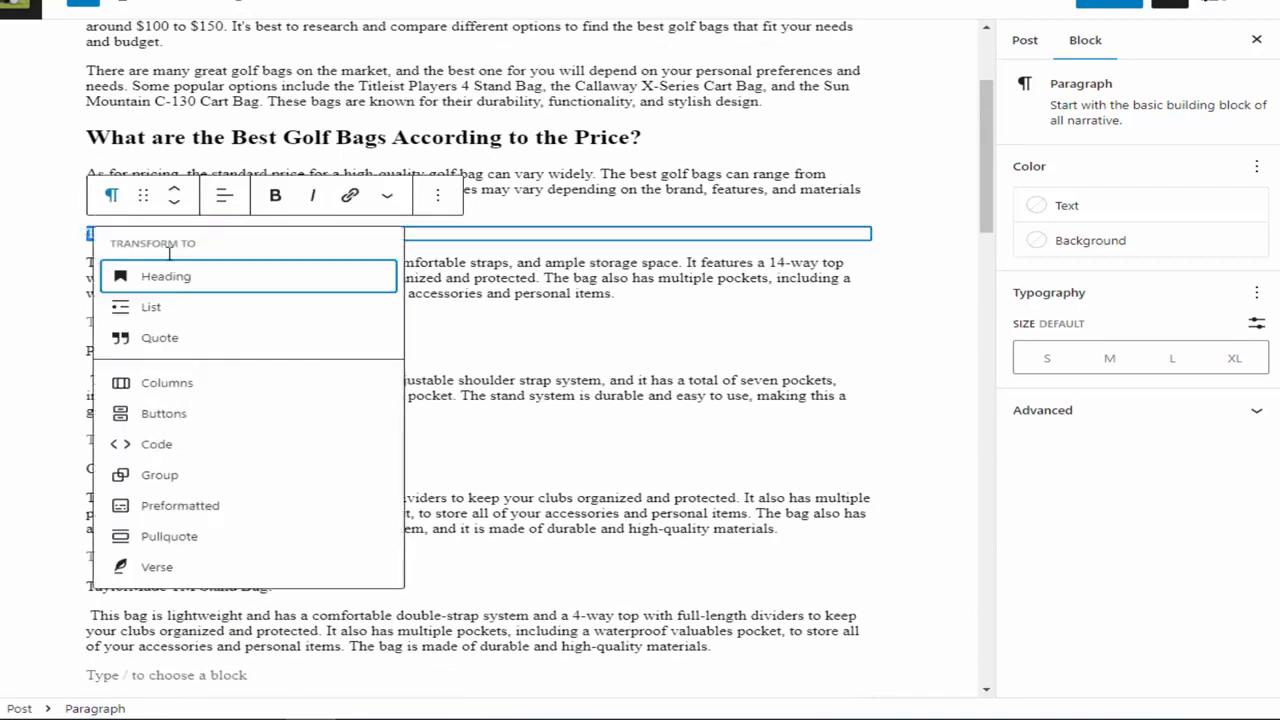
pyautogui.click(172, 280)
pyautogui.moveTo(282, 365); pyautogui.dragTo(88, 365)
pyautogui.click(111, 327)
pyautogui.click(193, 409)
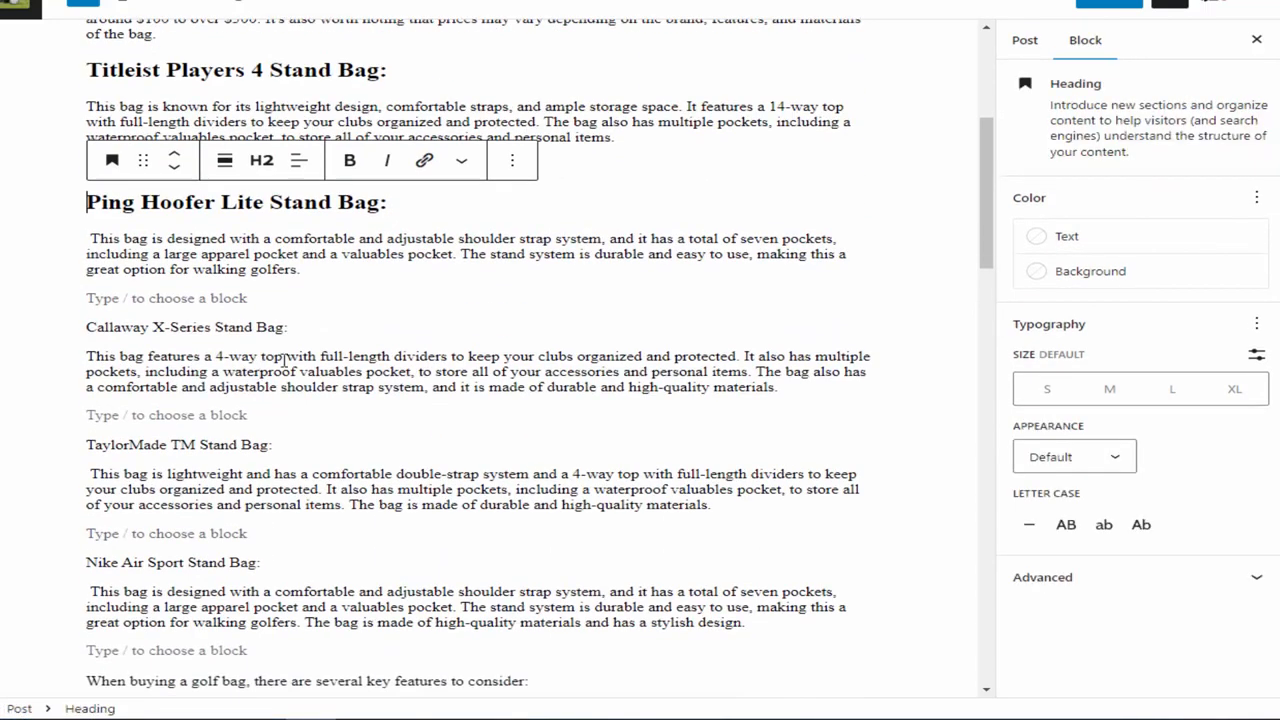
pyautogui.moveTo(287, 327); pyautogui.dragTo(86, 327)
pyautogui.click(111, 286)
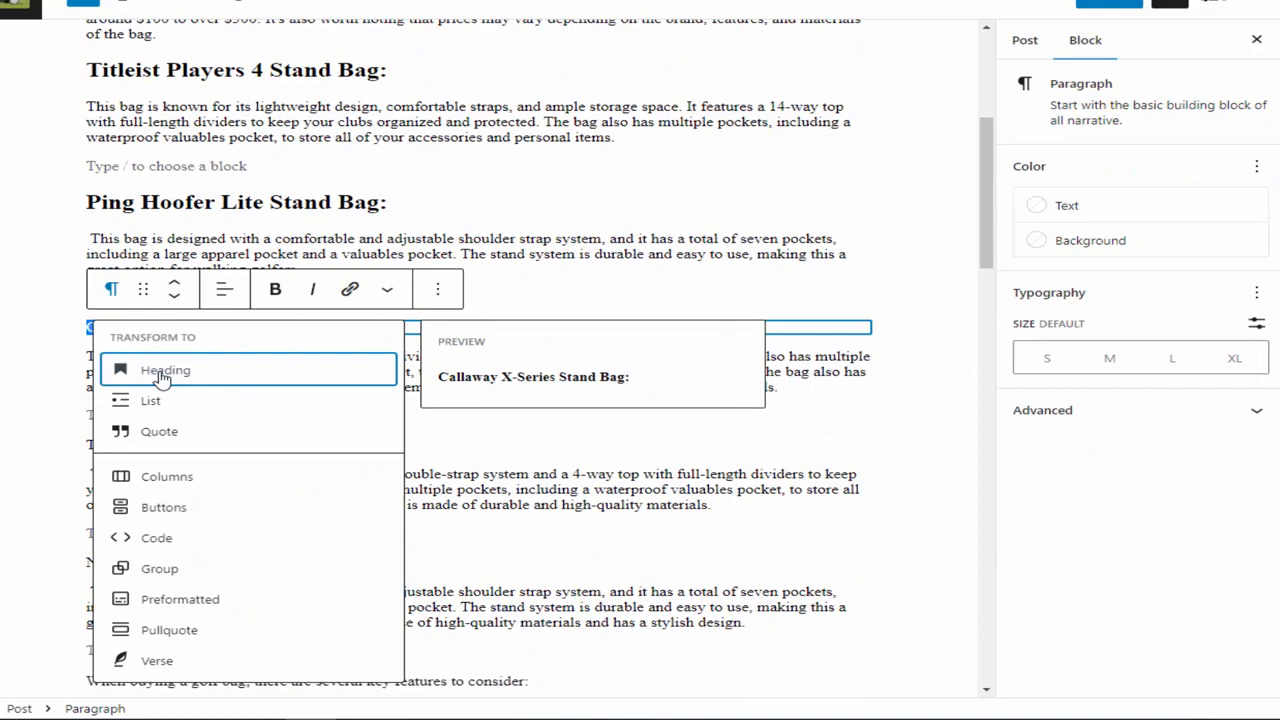
pyautogui.click(163, 372)
# Step: Transform the TaylorMade TM and Nike Air Sport Stand Bag name lines into headings
pyautogui.moveTo(287, 455); pyautogui.dragTo(86, 459)
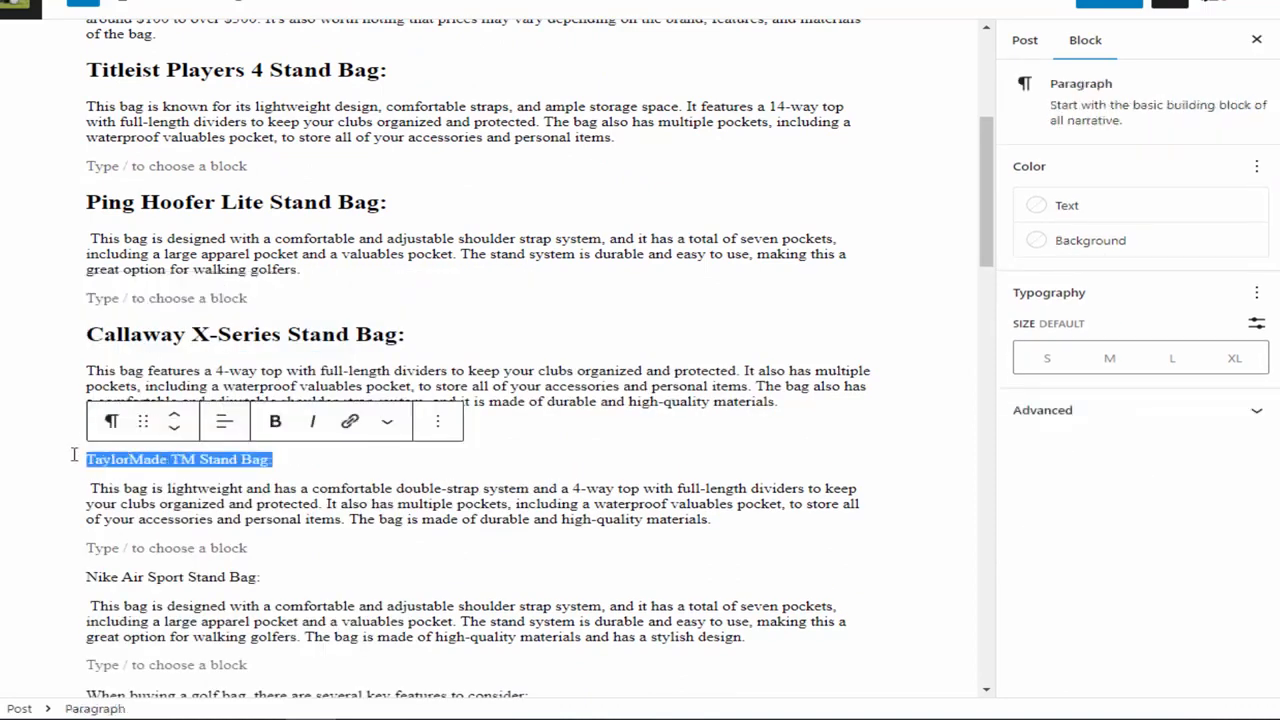
pyautogui.click(111, 421)
pyautogui.click(202, 91)
pyautogui.scroll(-3, 293, 338)
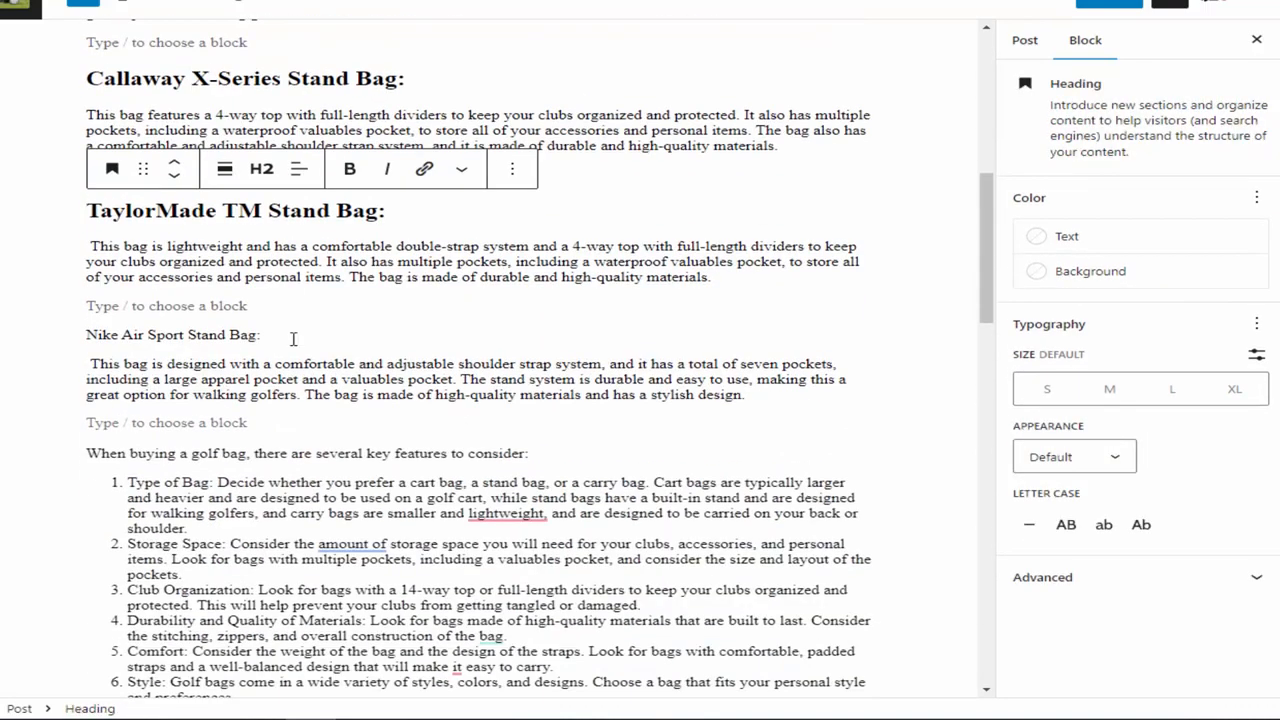
pyautogui.moveTo(267, 333); pyautogui.dragTo(86, 333)
pyautogui.click(111, 297)
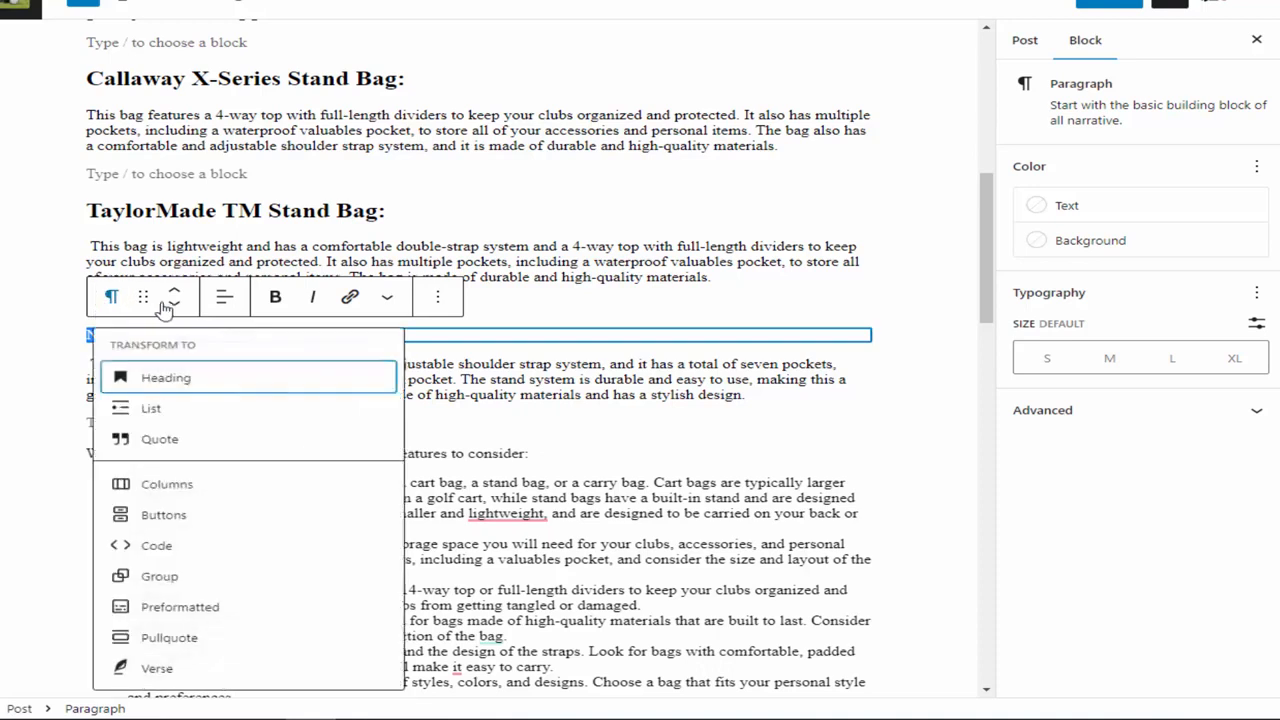
pyautogui.click(185, 377)
# Step: Transform the line "When buying a golf bag, there are several key features to consider:" into a heading
pyautogui.scroll(-3, 505, 210)
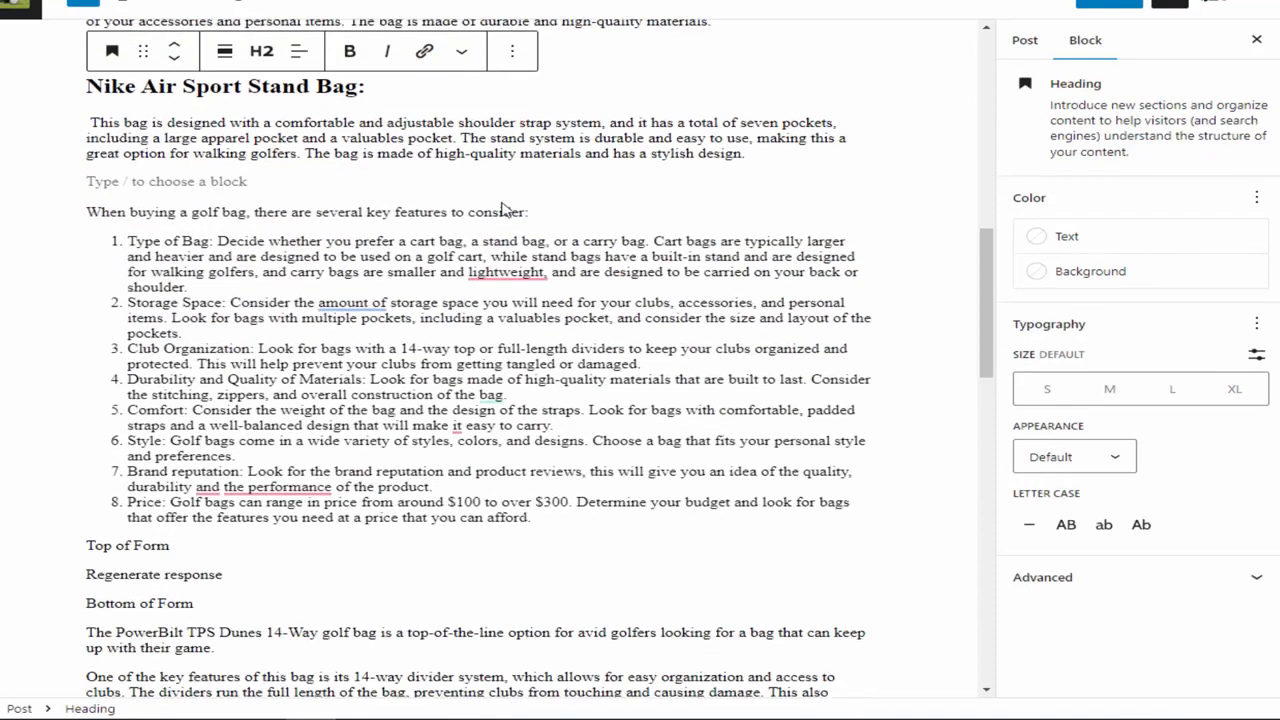
pyautogui.moveTo(550, 213); pyautogui.dragTo(86, 213)
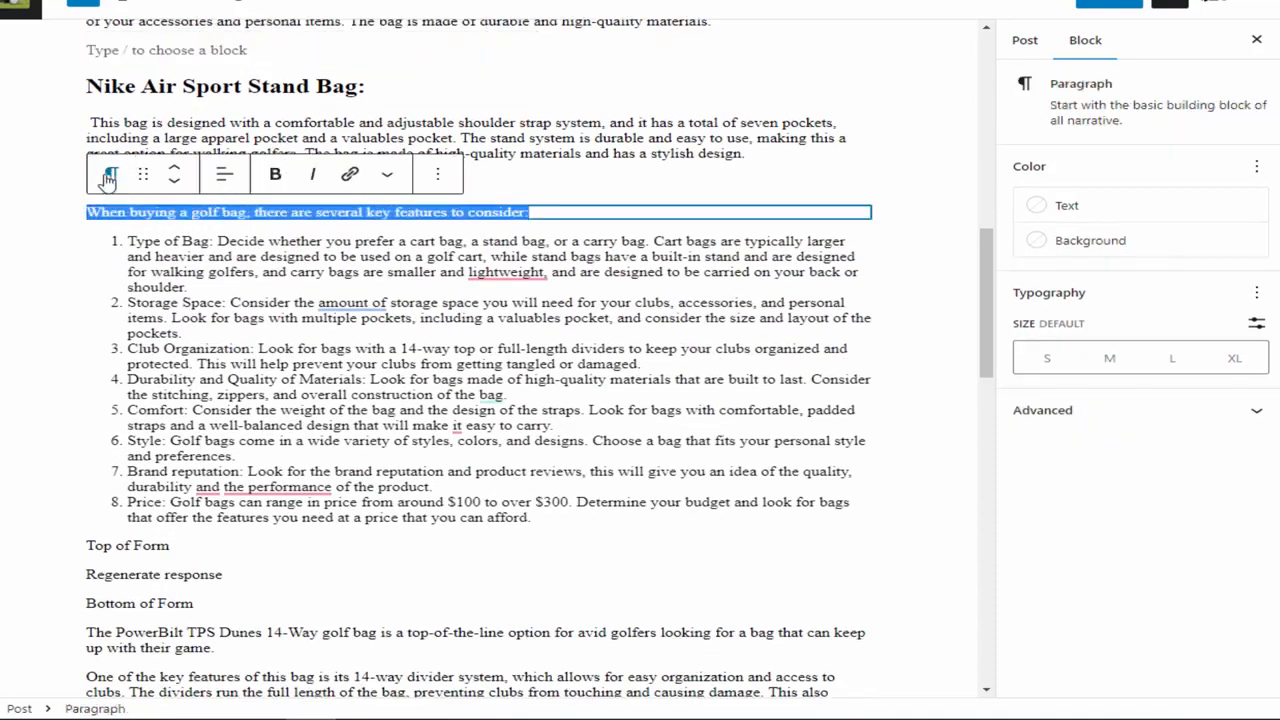
pyautogui.click(111, 174)
pyautogui.click(183, 262)
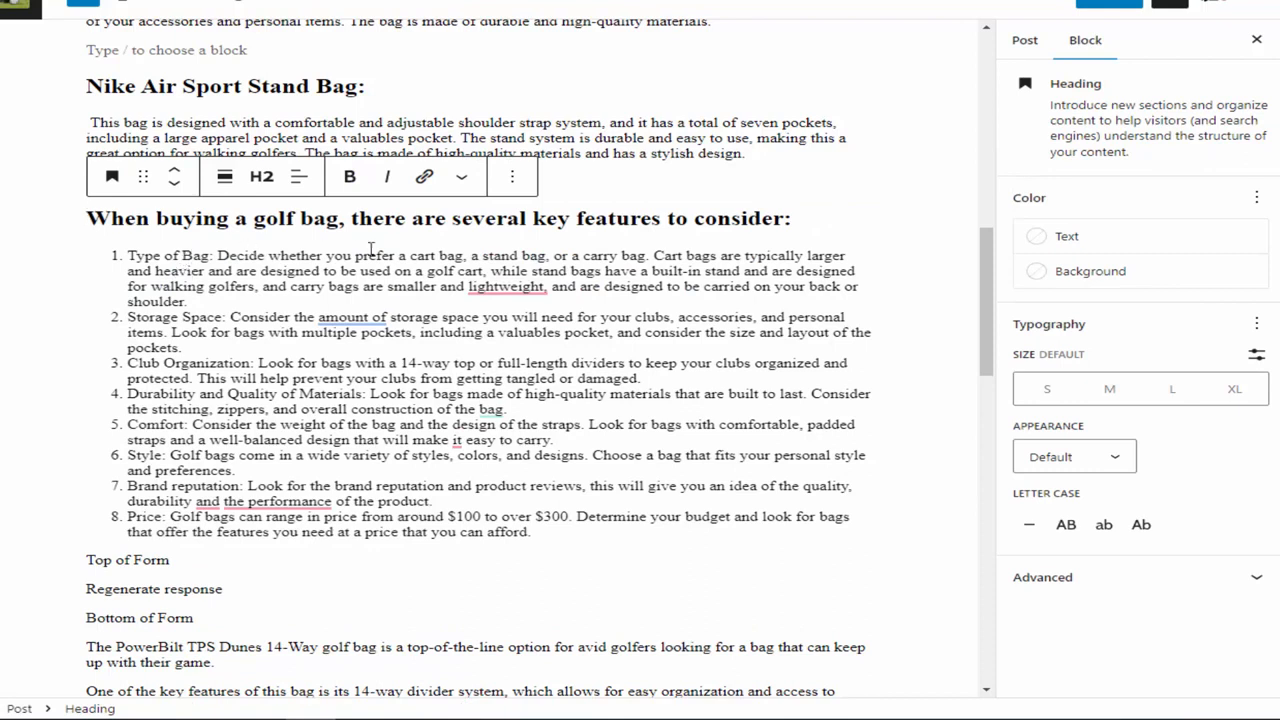
# Step: Accept Grammarly's removal of the comma after "lightweight" and of the phrase "amount of" in the first two list items
pyautogui.moveTo(505, 289)
pyautogui.click(540, 320)
pyautogui.click(362, 318)
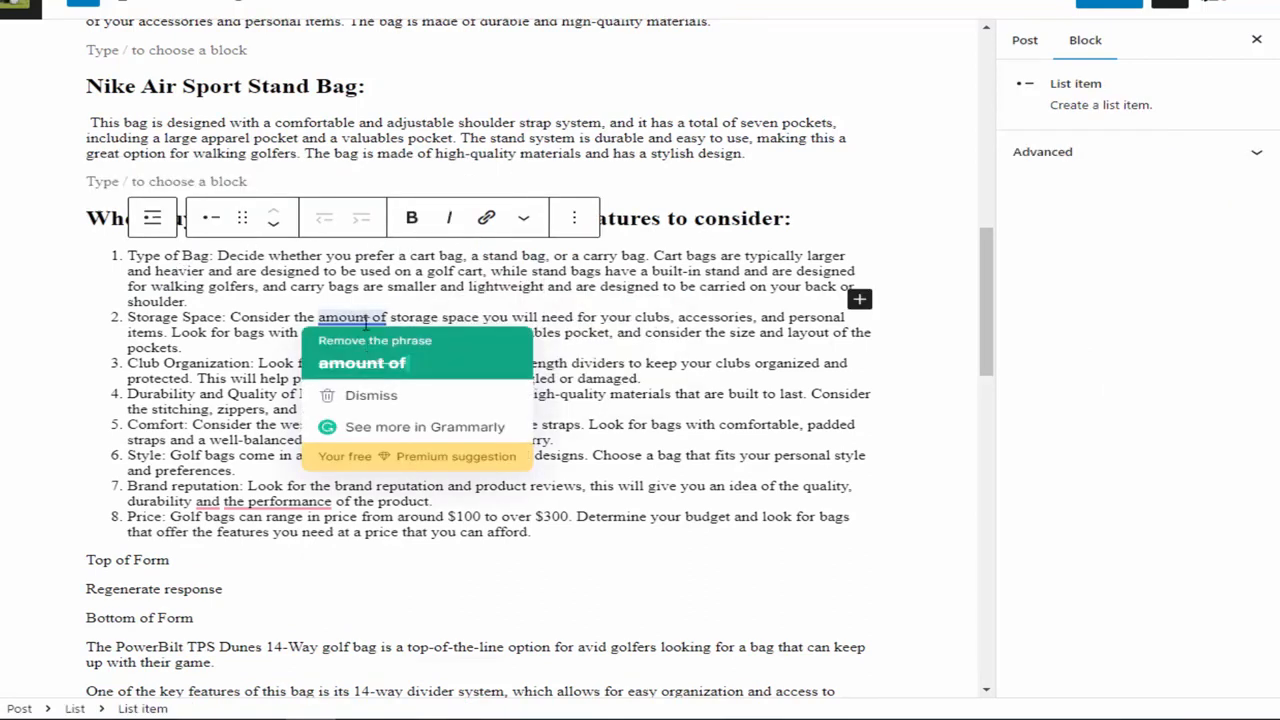
pyautogui.click(362, 352)
# Step: Replace "a golf bag" in the key features heading with "best golf bags for beginers"
pyautogui.moveTo(240, 218); pyautogui.dragTo(341, 222)
pyautogui.write('best golf bag')
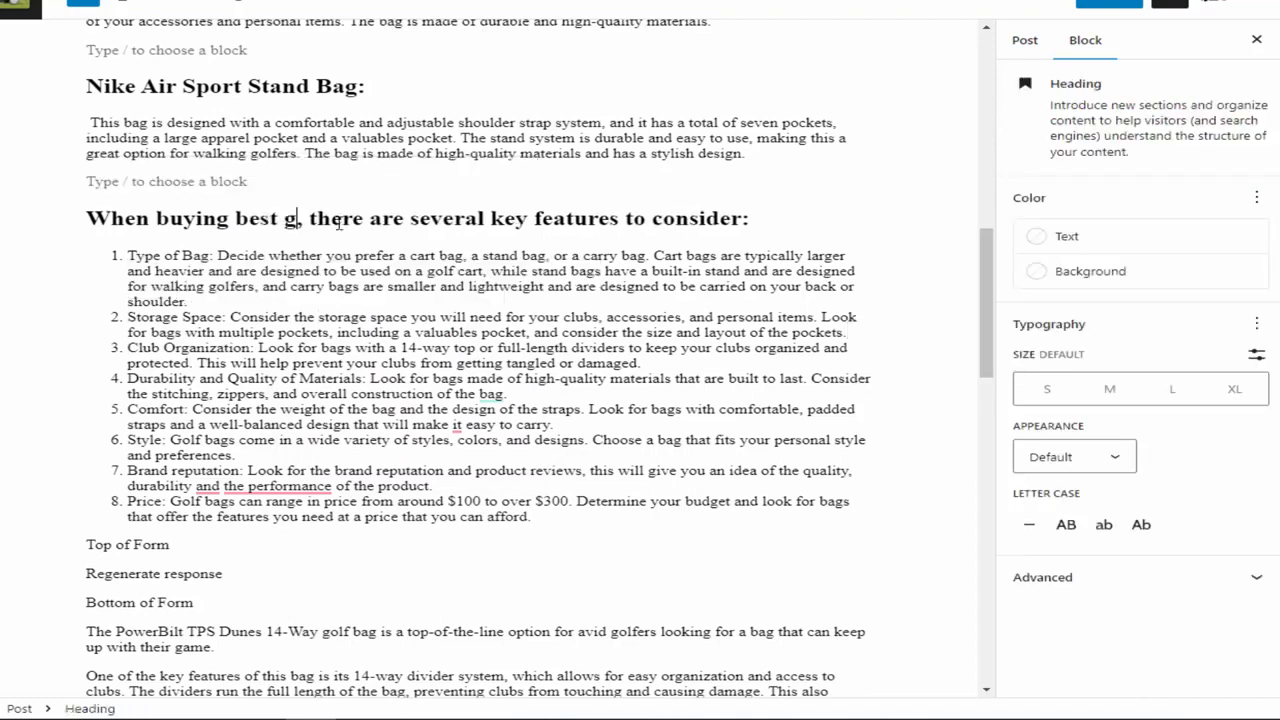
pyautogui.write('s ')
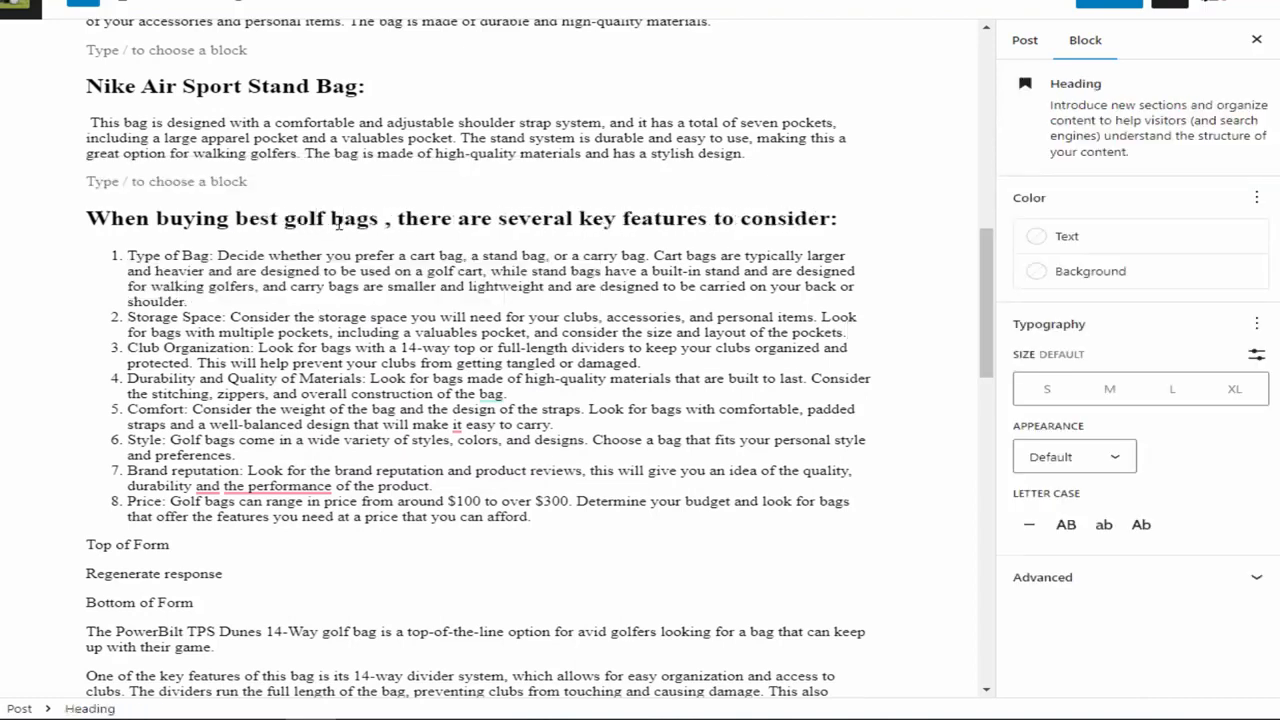
pyautogui.write('for beginers')
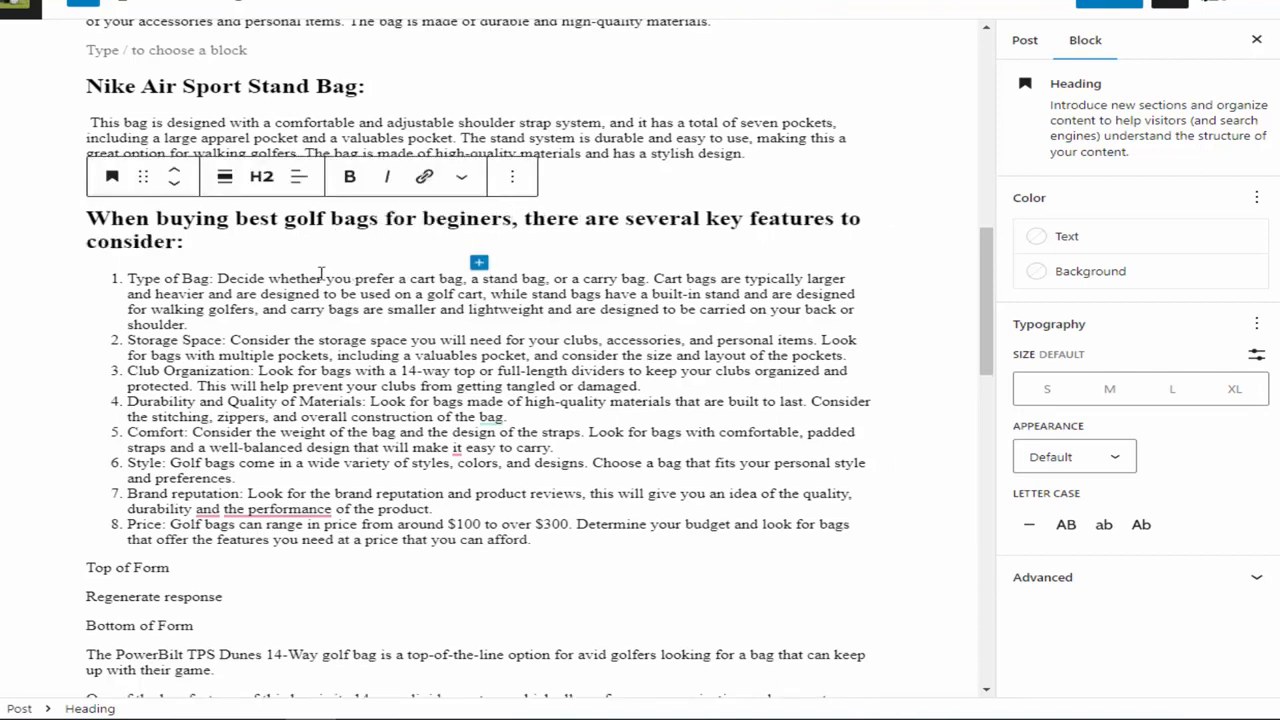
# Step: Accept Grammarly's fixes in the Brand reputation item, removing "the" before "performance" and adding a comma after "durability"
pyautogui.moveTo(238, 512)
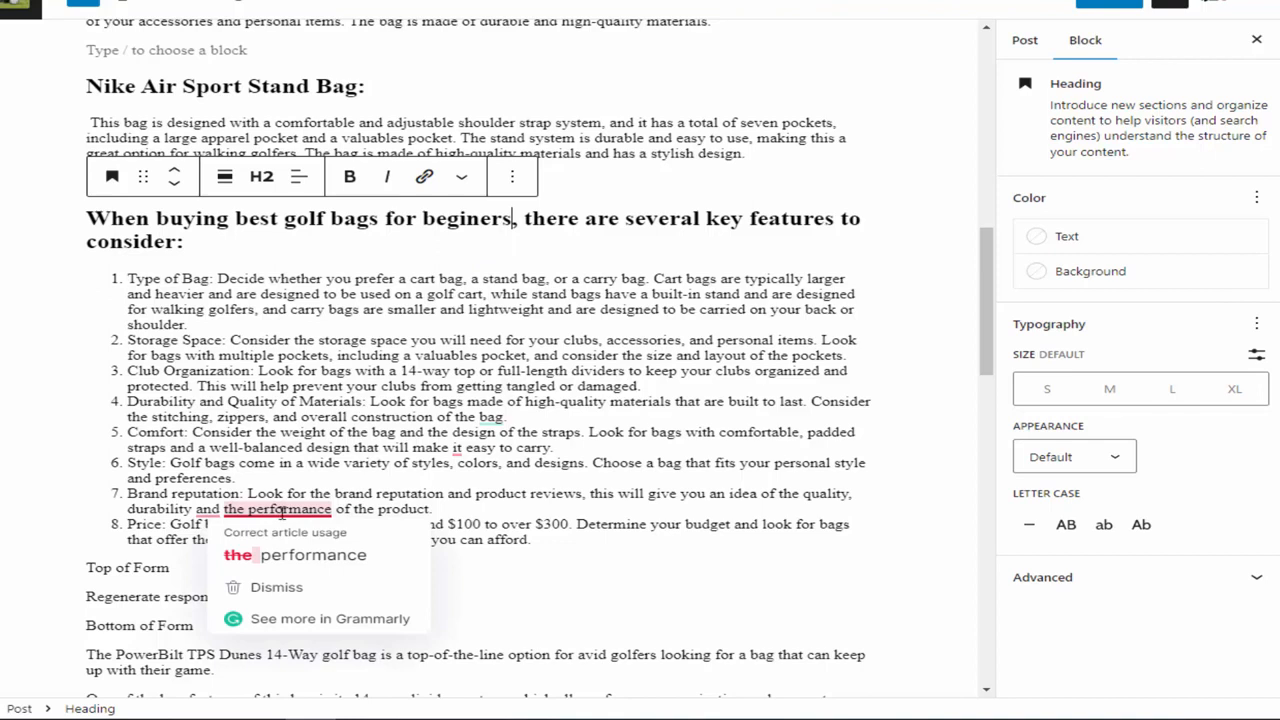
pyautogui.click(285, 550)
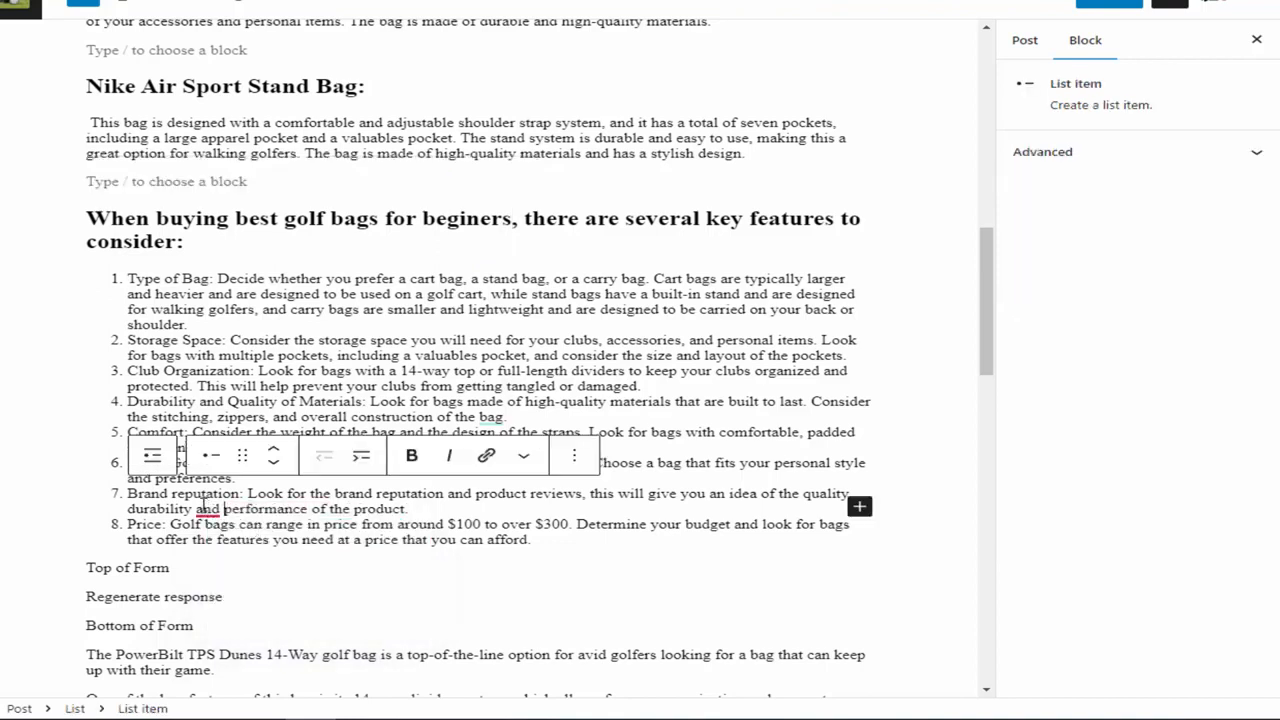
pyautogui.click(228, 551)
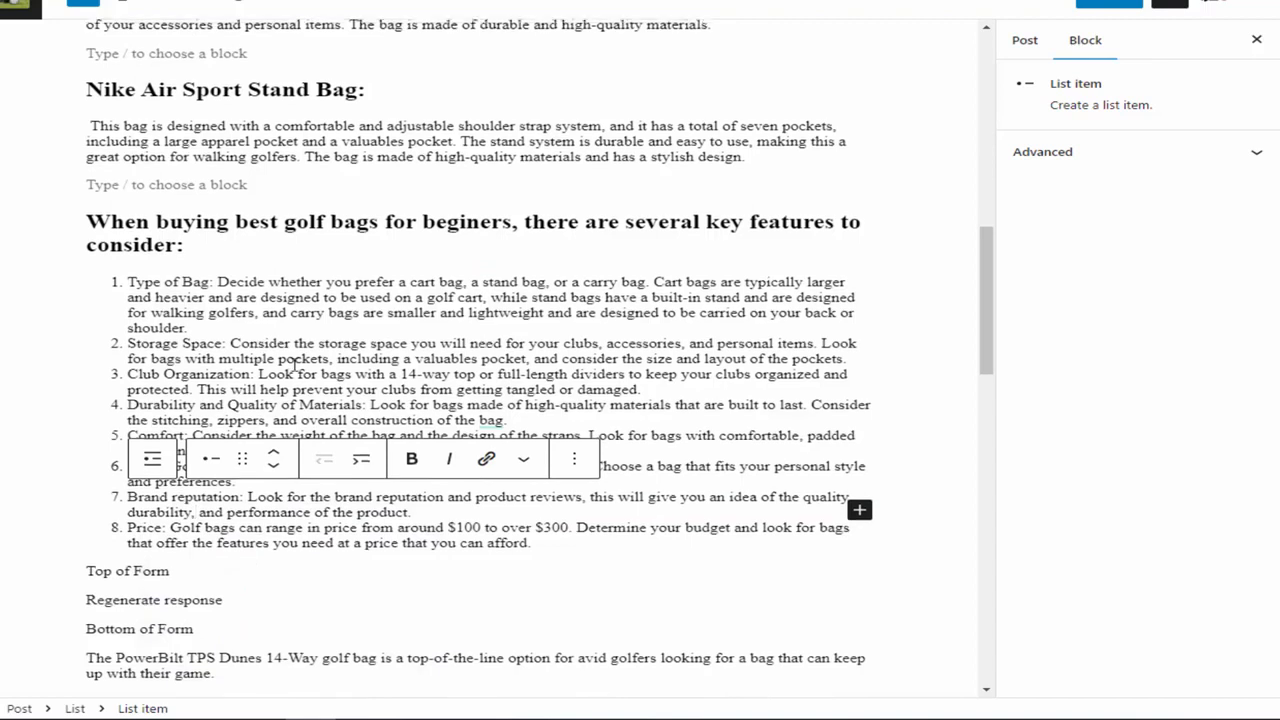
# Step: Split the Type of Bag list item after its label so the description forms a separate item
pyautogui.scroll(3, 294, 365)
pyautogui.scroll(-3, 294, 365)
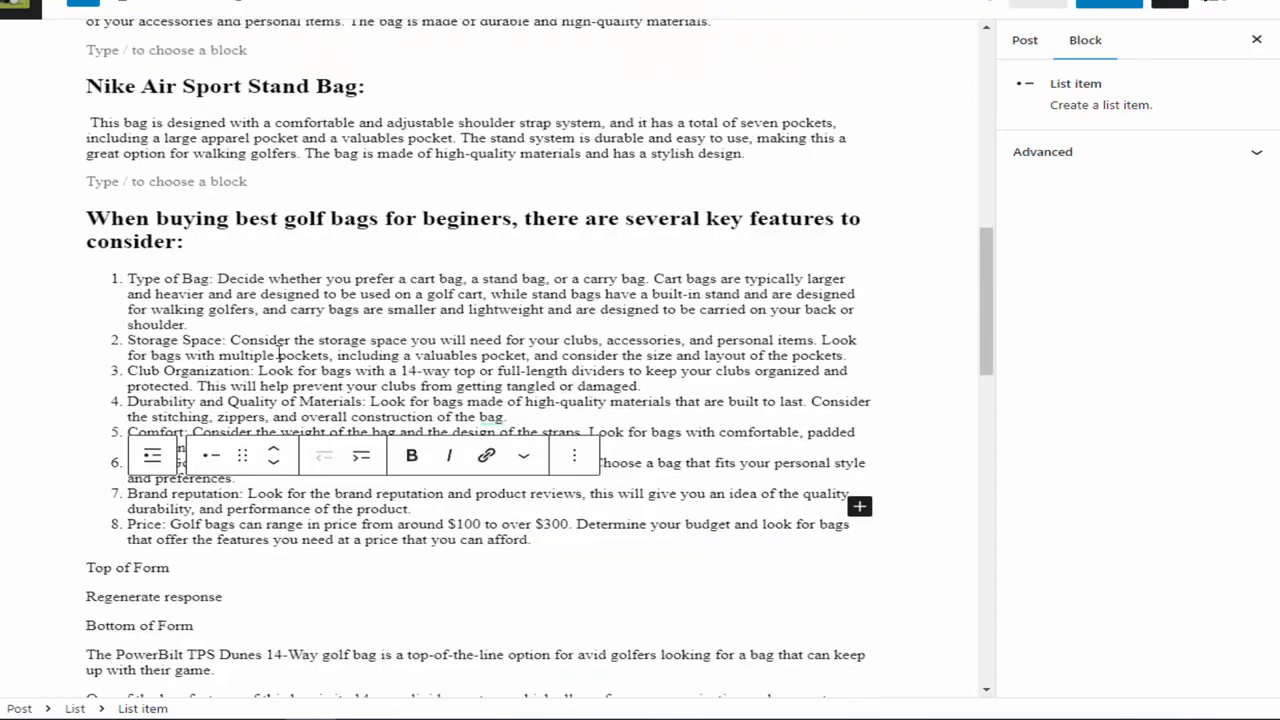
pyautogui.click(220, 278)
pyautogui.press('Return')
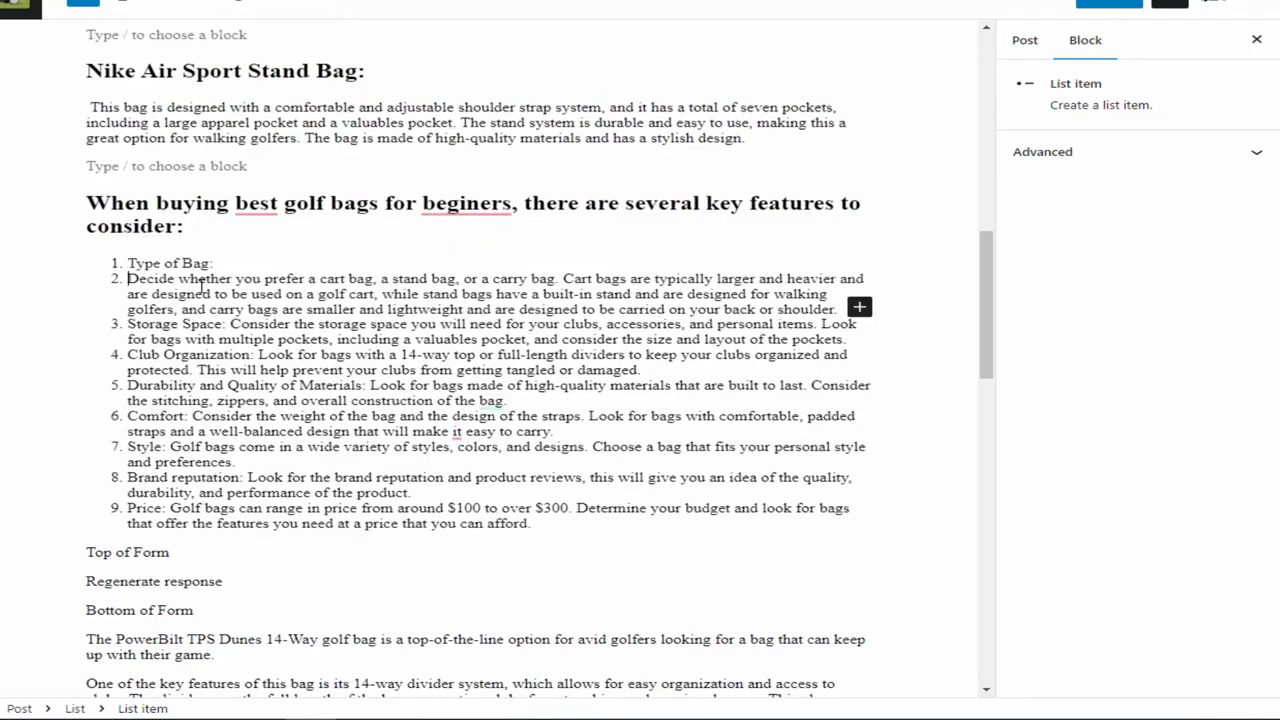
# Step: Accept Grammarly's corrections "beginners" and "the best" in the key features heading
pyautogui.click(691, 172)
pyautogui.moveTo(481, 216)
pyautogui.click(507, 250)
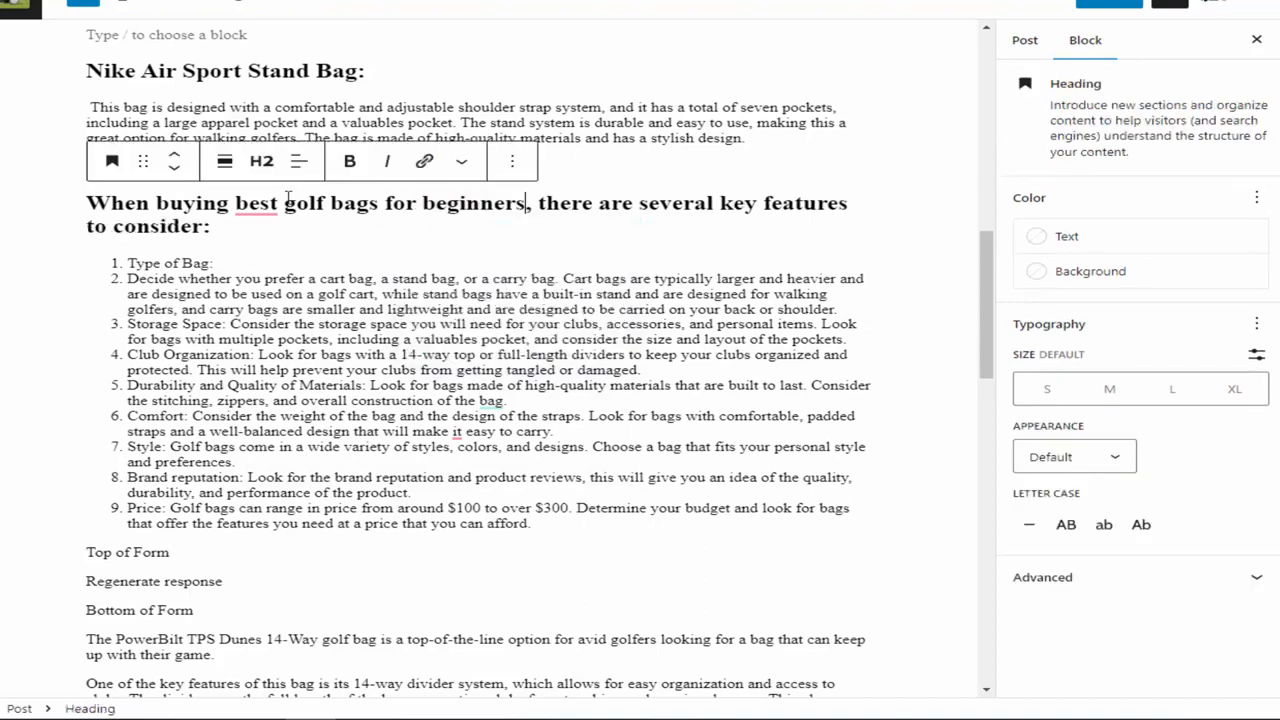
pyautogui.moveTo(288, 197)
pyautogui.click(300, 242)
# Step: Merge the description starting with "Decide whether" back into the Type of Bag list item
pyautogui.click(129, 263)
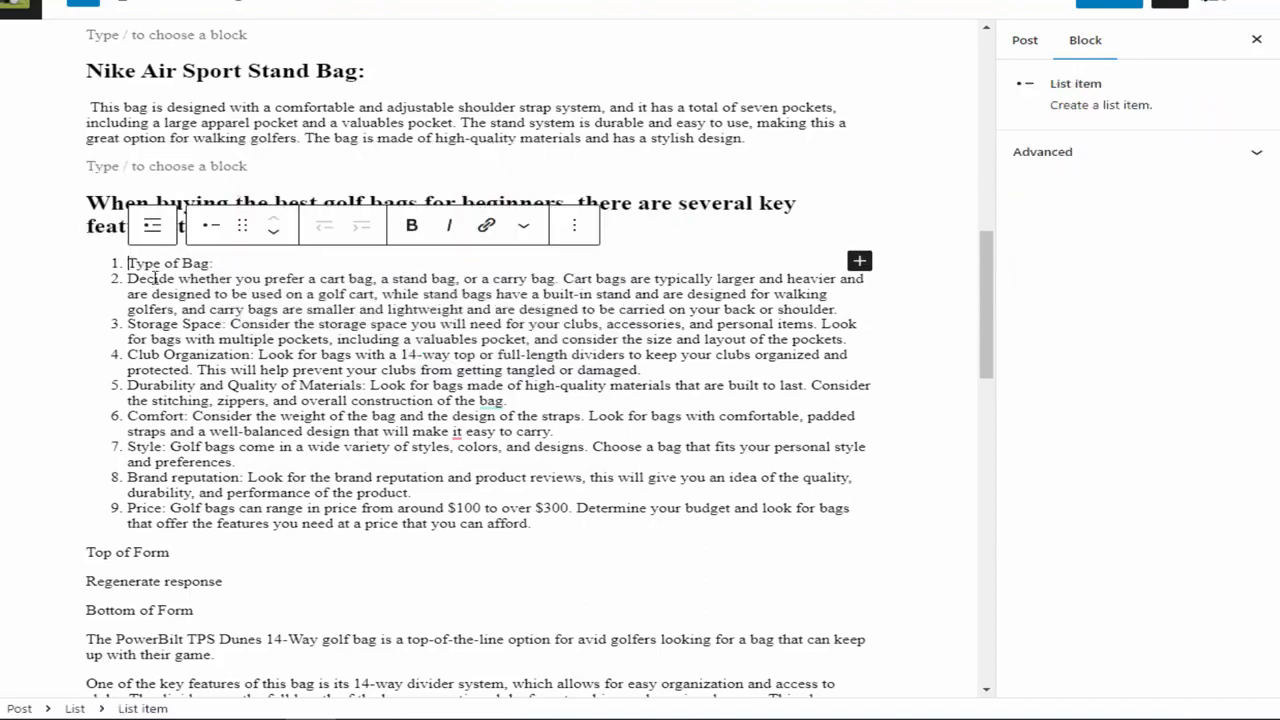
pyautogui.click(130, 279)
pyautogui.press('BackSpace')
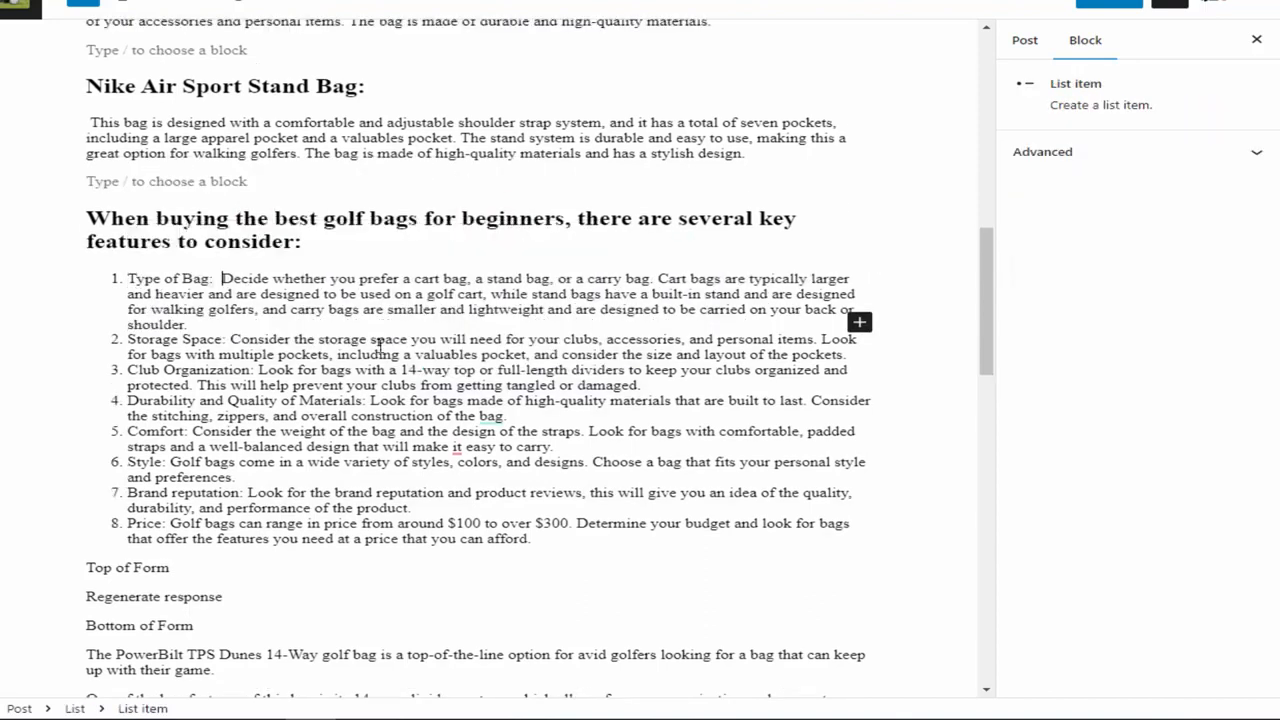
# Step: Delete the leftover lines "Top of Form", "Regenerate response" and "Bottom of Form" below the key features list
pyautogui.scroll(-4, 222, 346)
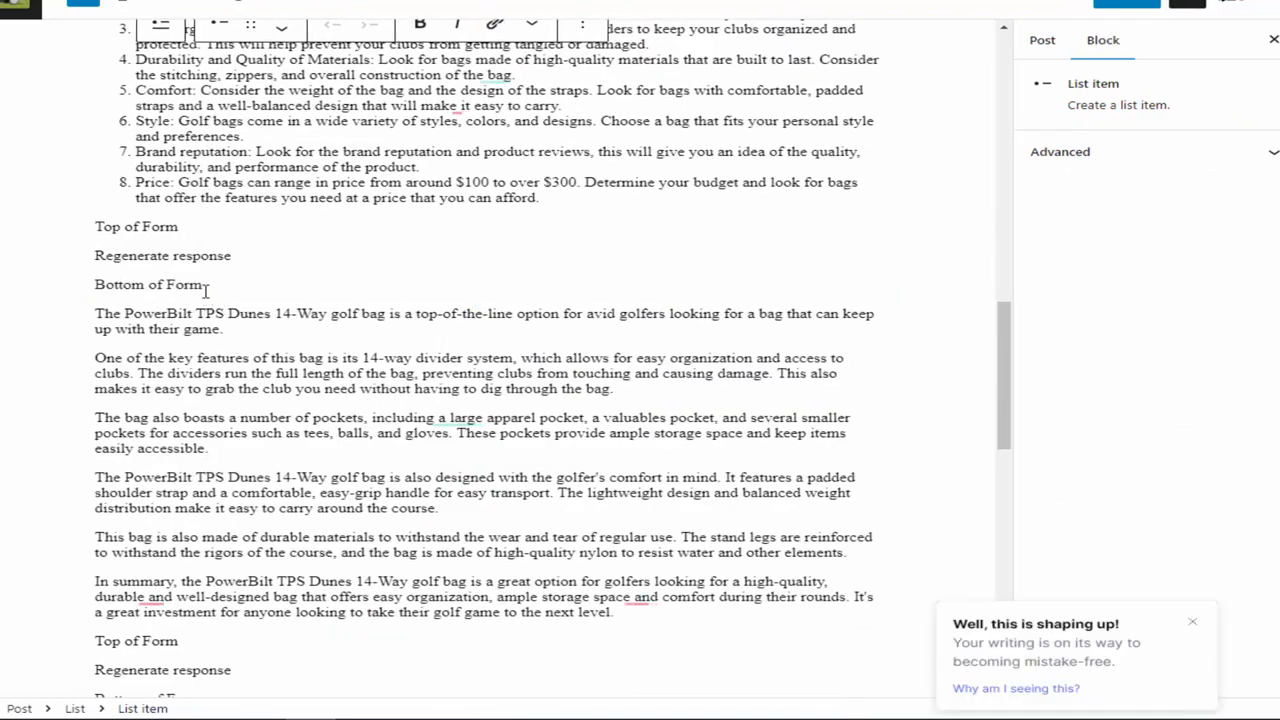
pyautogui.moveTo(197, 287); pyautogui.dragTo(91, 216)
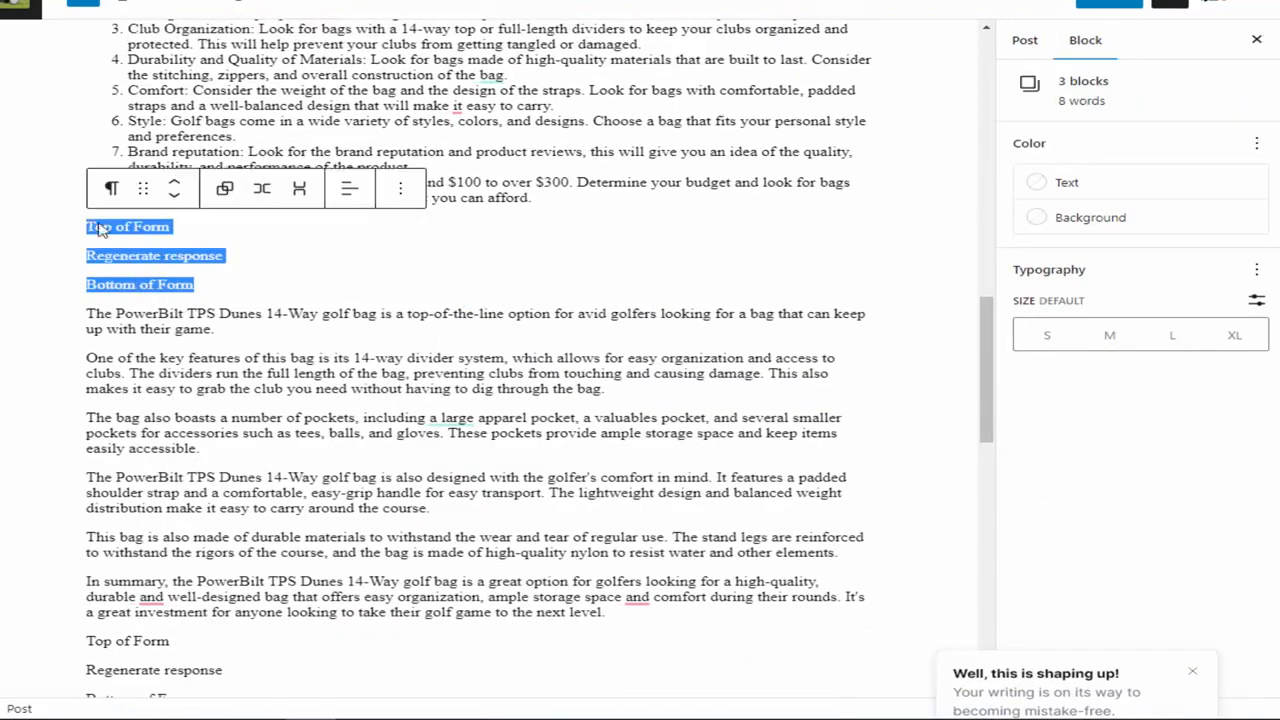
pyautogui.press('BackSpace')
# Step: Transform the opening PowerBilt TPS Dunes 14-Way paragraph about a top-of-the-line option into a heading
pyautogui.moveTo(246, 300); pyautogui.dragTo(95, 284)
pyautogui.click(119, 246)
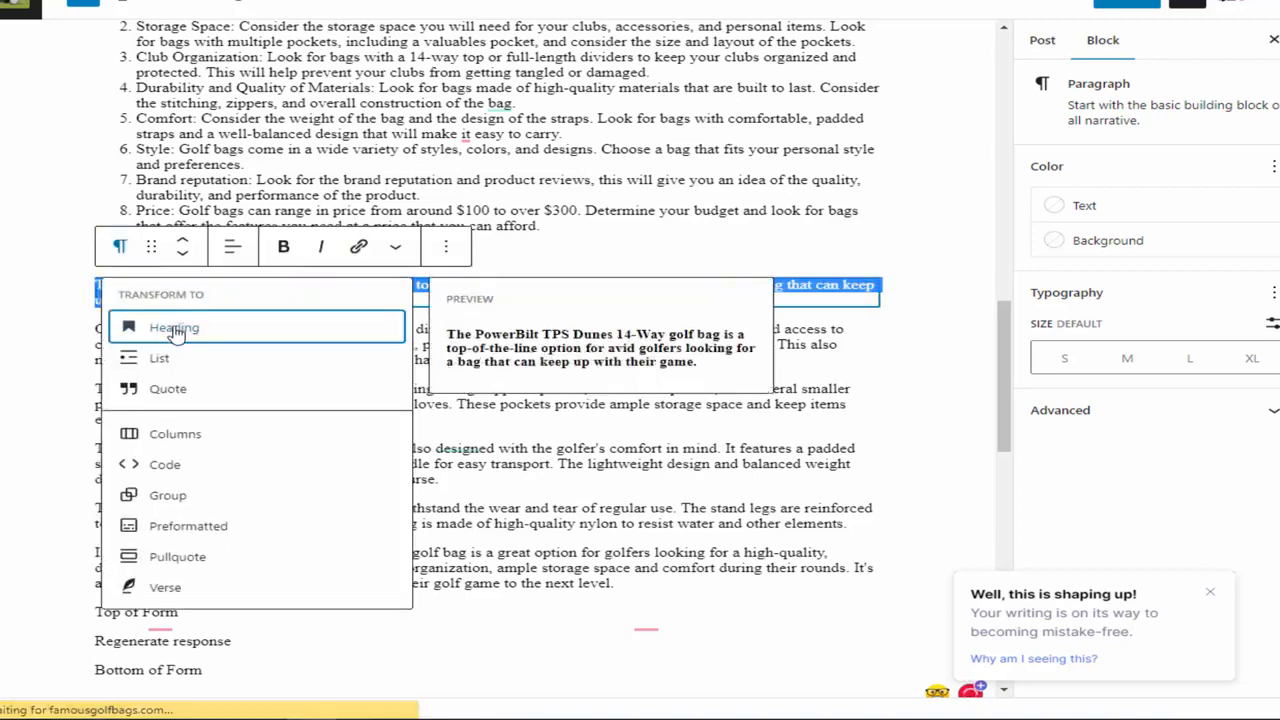
pyautogui.click(174, 322)
# Step: Accept Grammarly's added comma after "durable" in the "In summary" paragraph
pyautogui.scroll(-3, 220, 349)
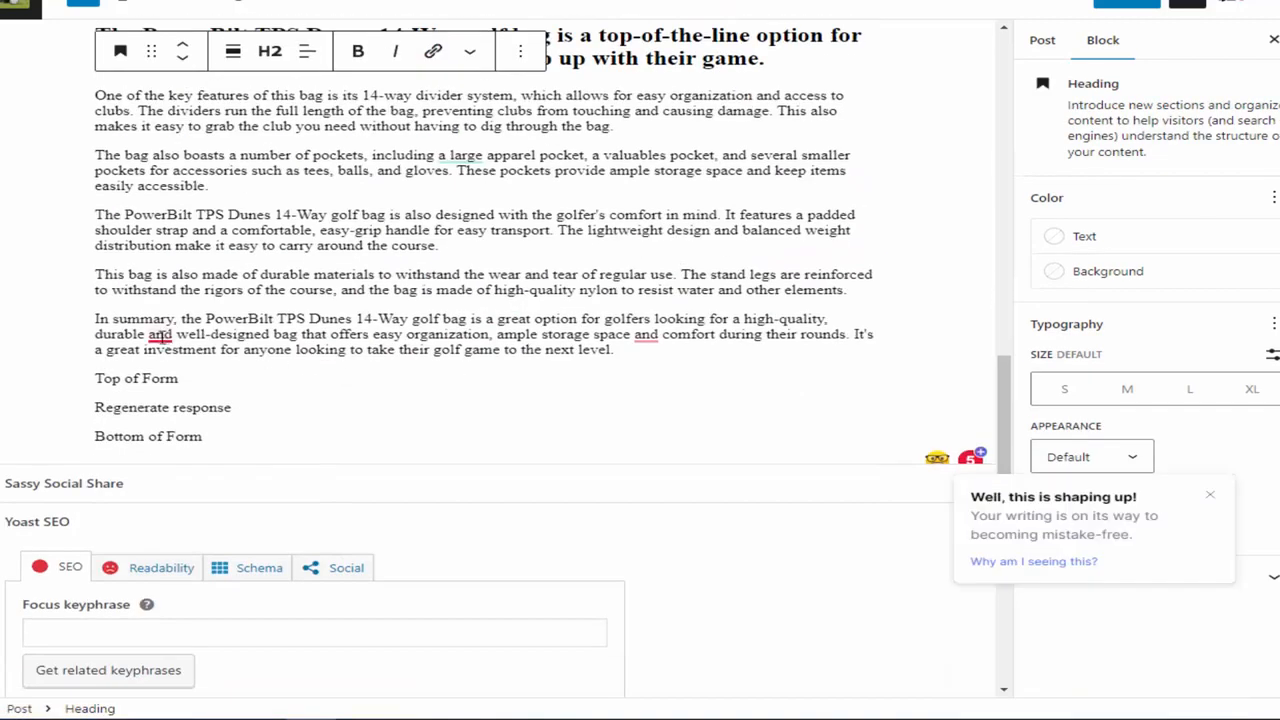
pyautogui.moveTo(160, 337)
pyautogui.click(190, 377)
# Step: Insert an AB Single Product block below the paragraph about the PowerBilt bag's pockets
pyautogui.scroll(1, 265, 265)
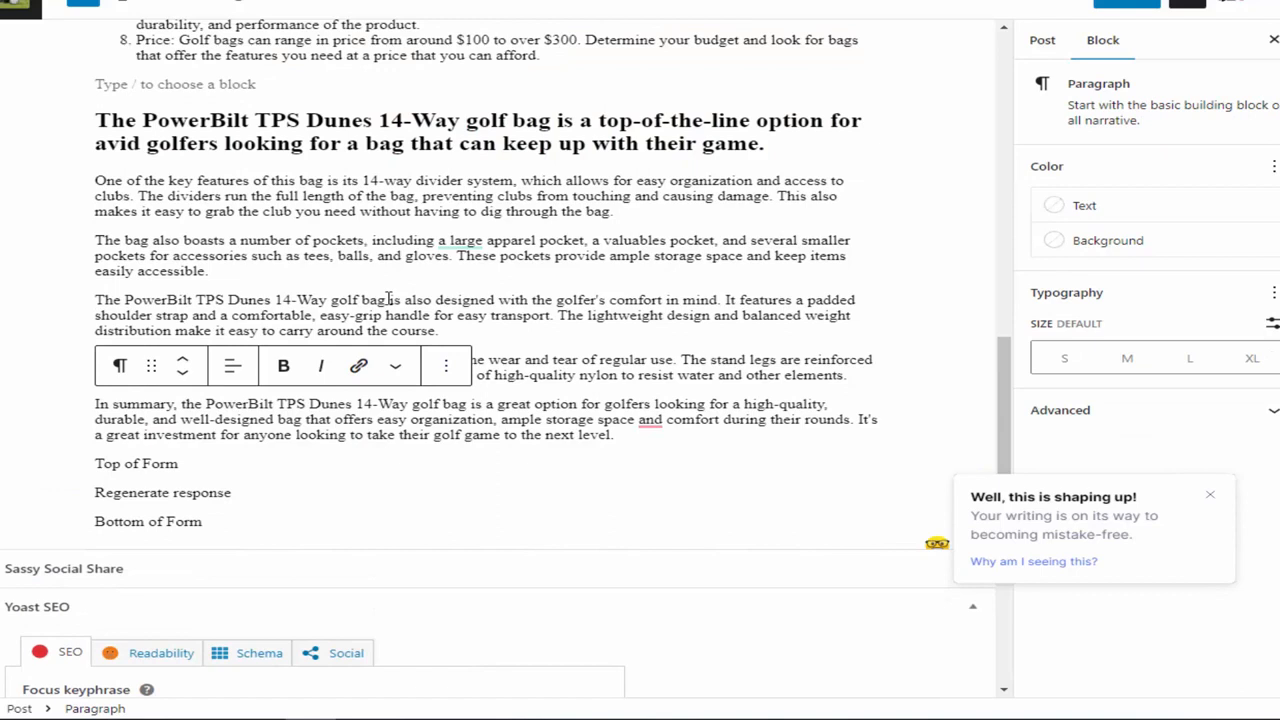
pyautogui.click(265, 265)
pyautogui.press('Return')
pyautogui.click(867, 273)
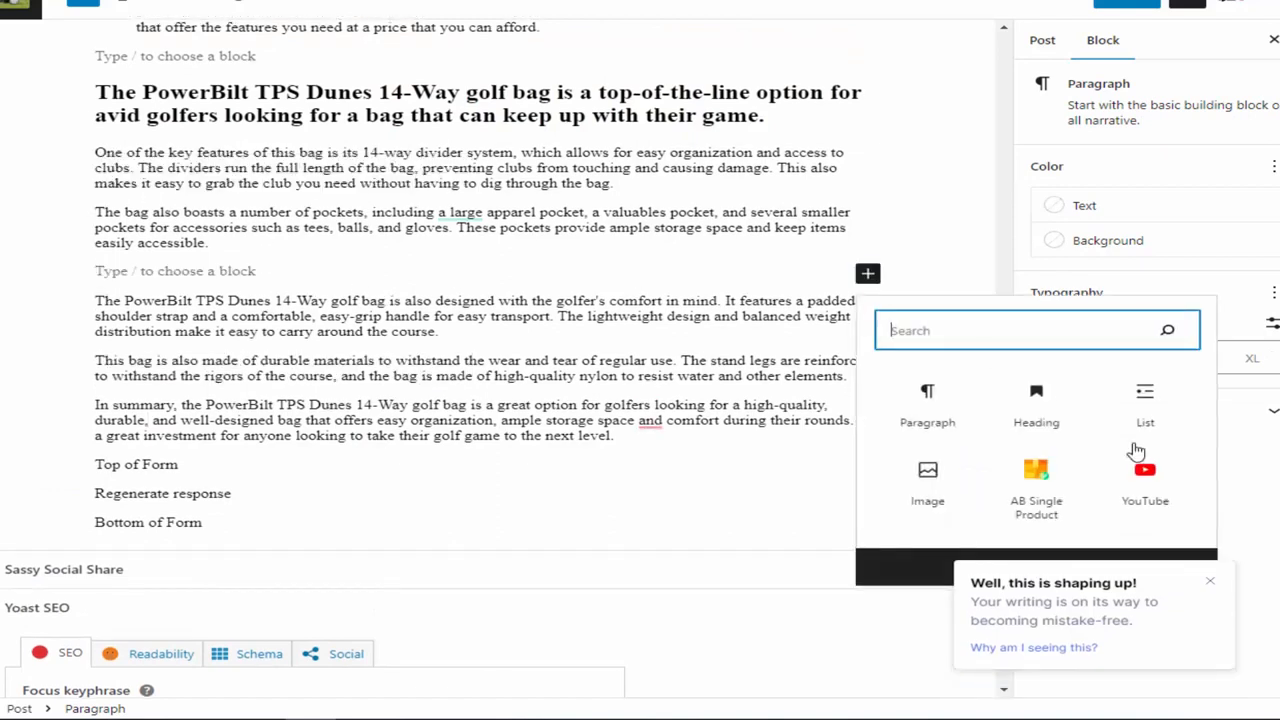
pyautogui.click(1040, 482)
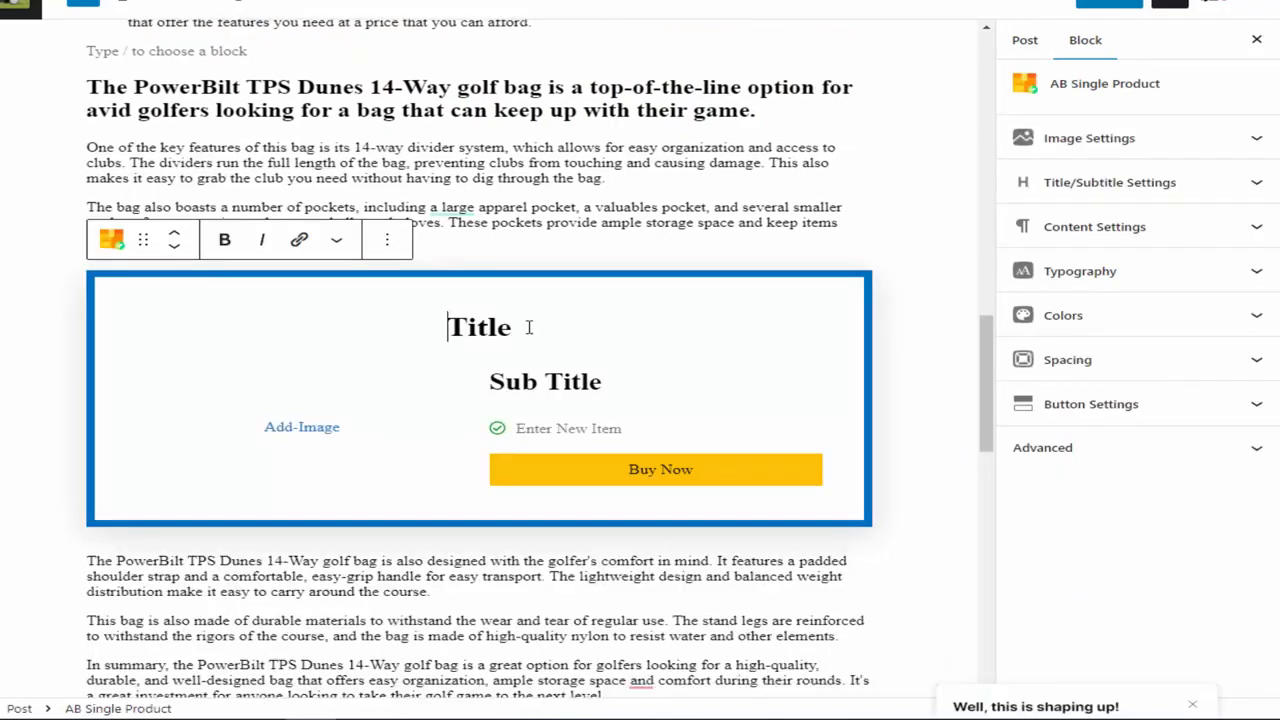
# Step: Replace the product block's placeholder title with "Features"
pyautogui.moveTo(529, 327); pyautogui.dragTo(441, 330)
pyautogui.write('feay')
pyautogui.press('BackSpace')
pyautogui.press('BackSpace')
pyautogui.press('BackSpace')
pyautogui.press('BackSpace')
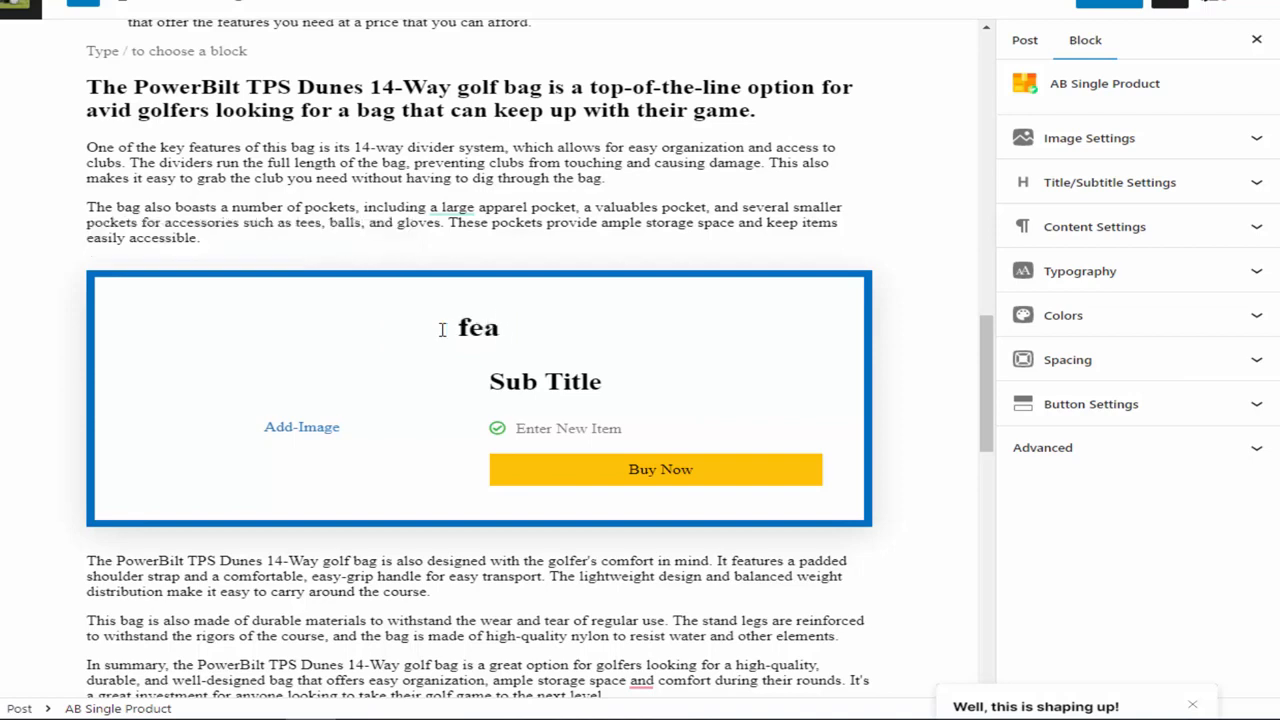
pyautogui.write('Features')
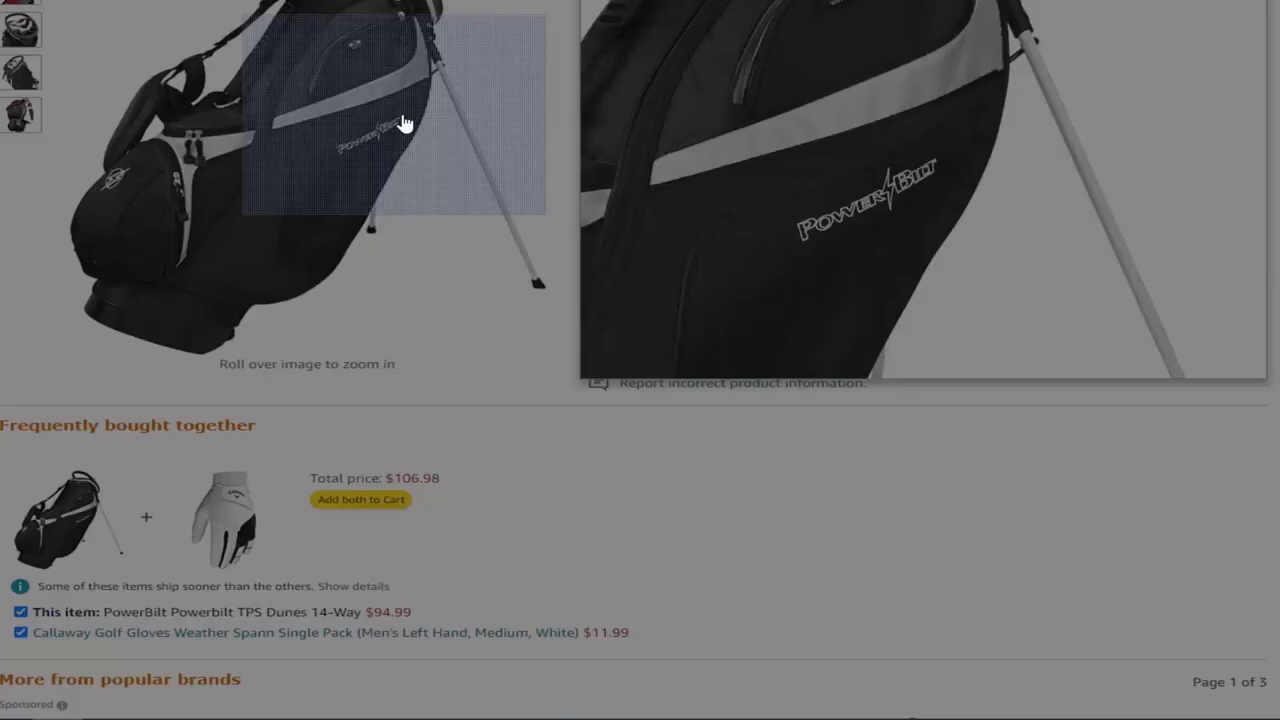
# Step: Save the enlarged black PowerBilt TPS Dunes 14-Way bag photo from the Amazon page to Downloads as a JPEG
pyautogui.click(403, 120)
pyautogui.rightClick(517, 180)
pyautogui.click(572, 229)
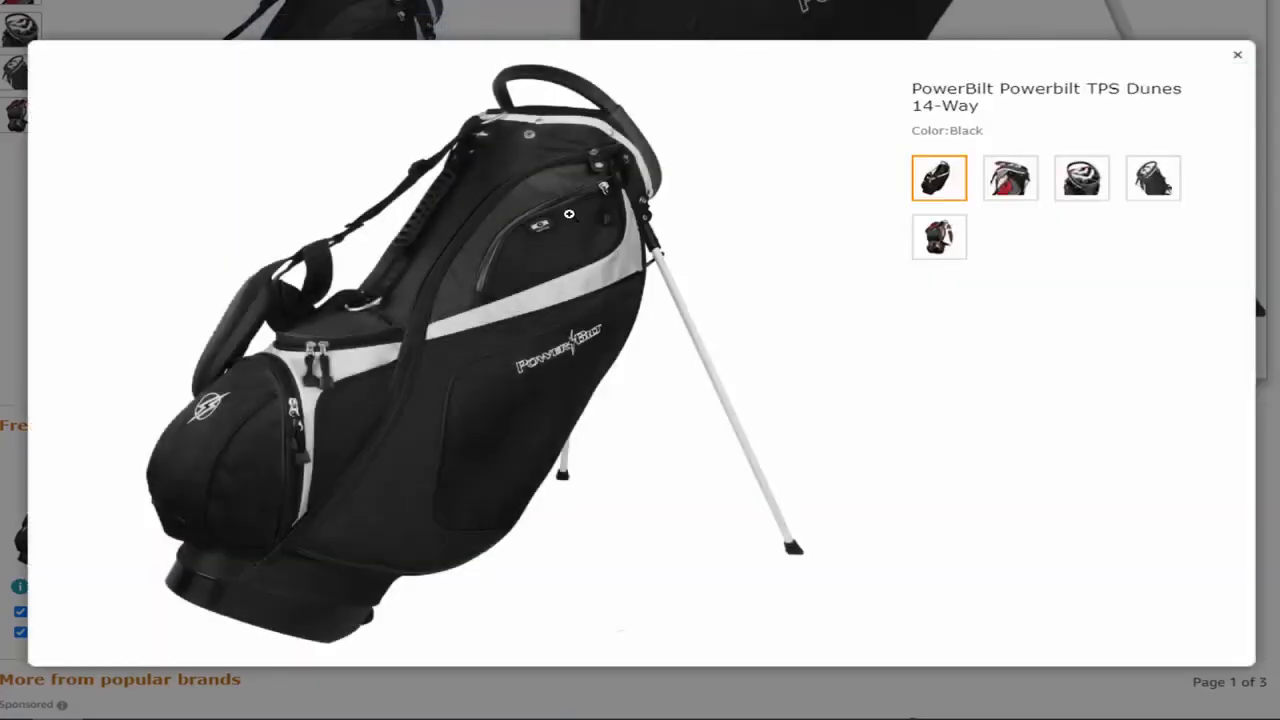
pyautogui.rightClick(554, 169)
pyautogui.click(610, 205)
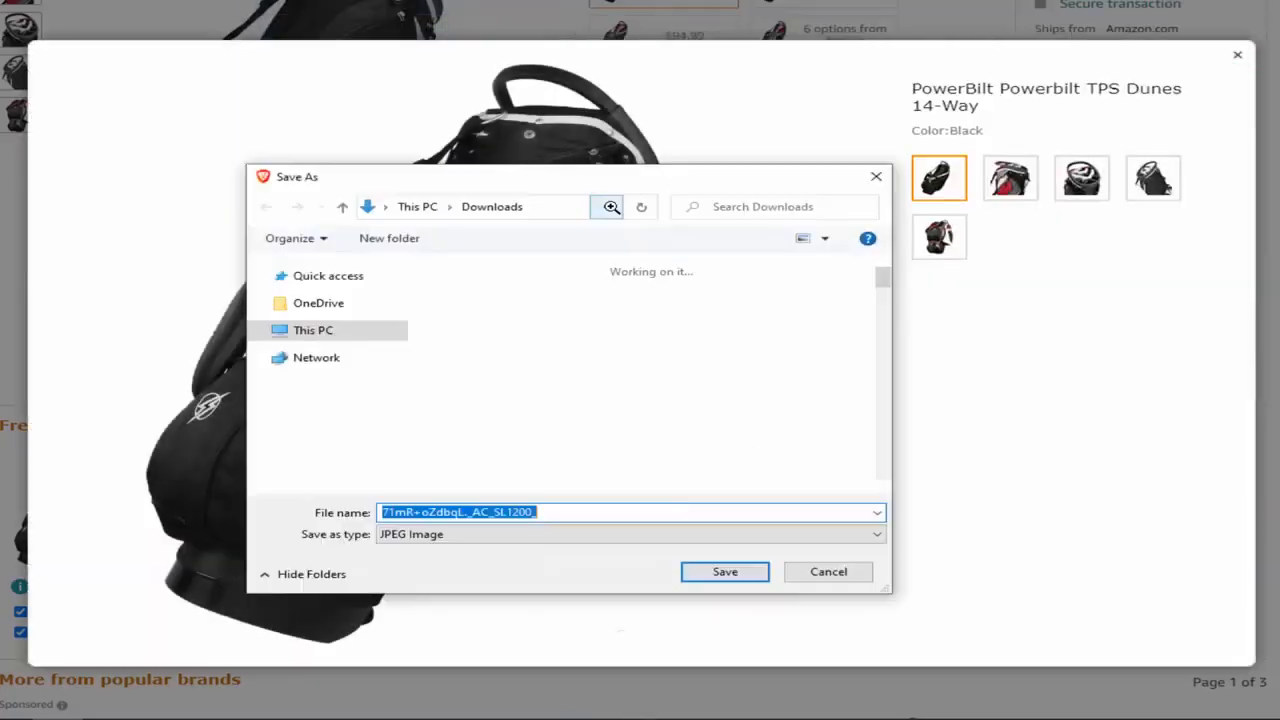
pyautogui.click(725, 571)
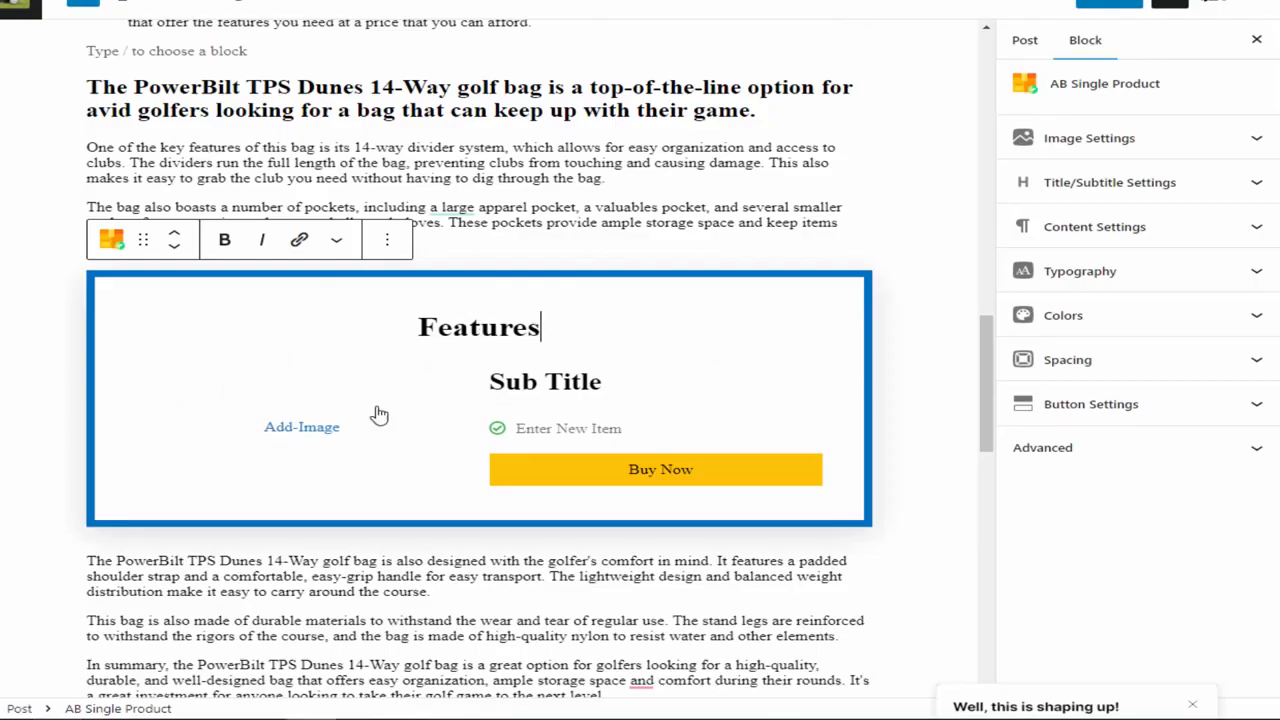
# Step: Upload the downloaded PowerBilt bag image from Downloads as the product block's image
pyautogui.click(300, 428)
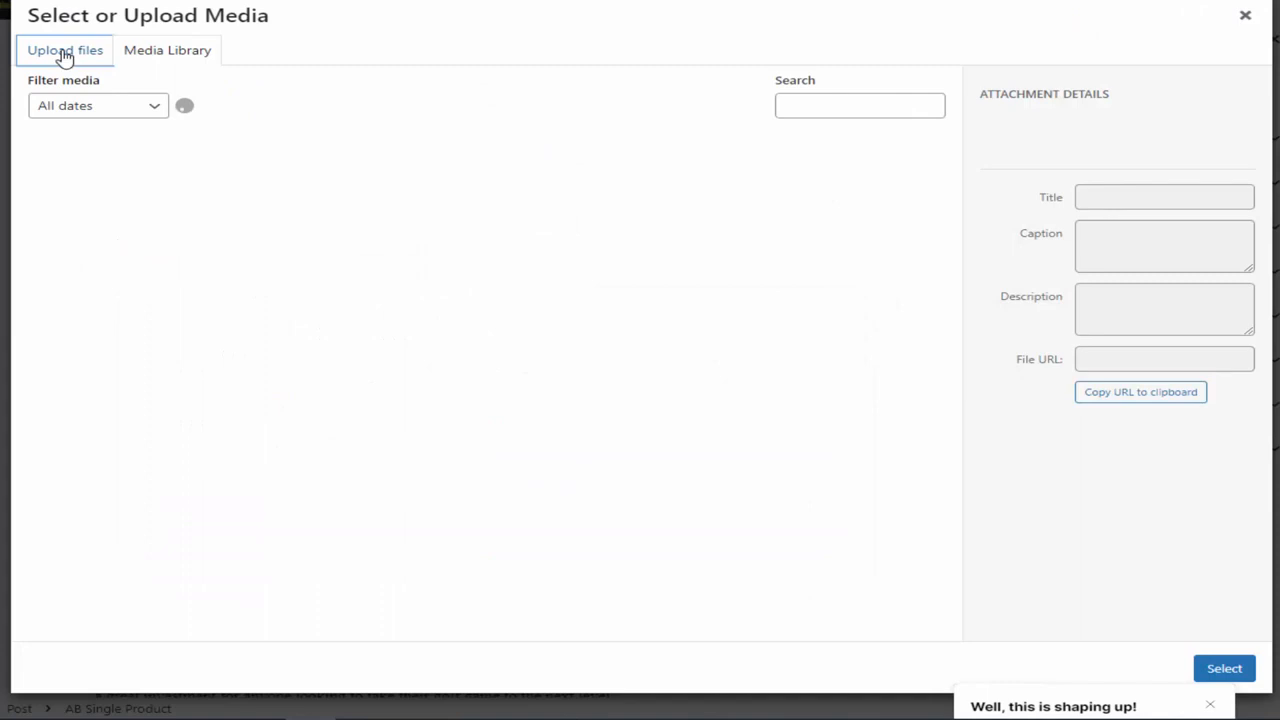
pyautogui.click(64, 52)
pyautogui.click(686, 348)
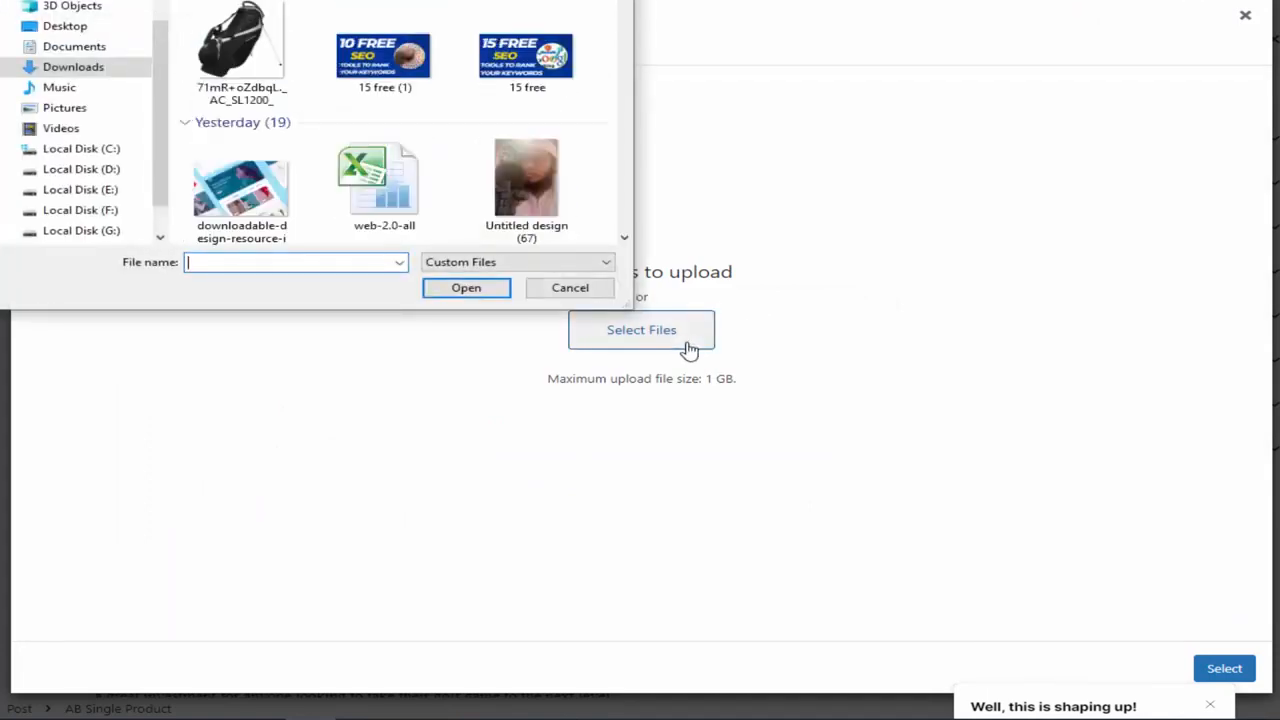
pyautogui.doubleClick(199, 90)
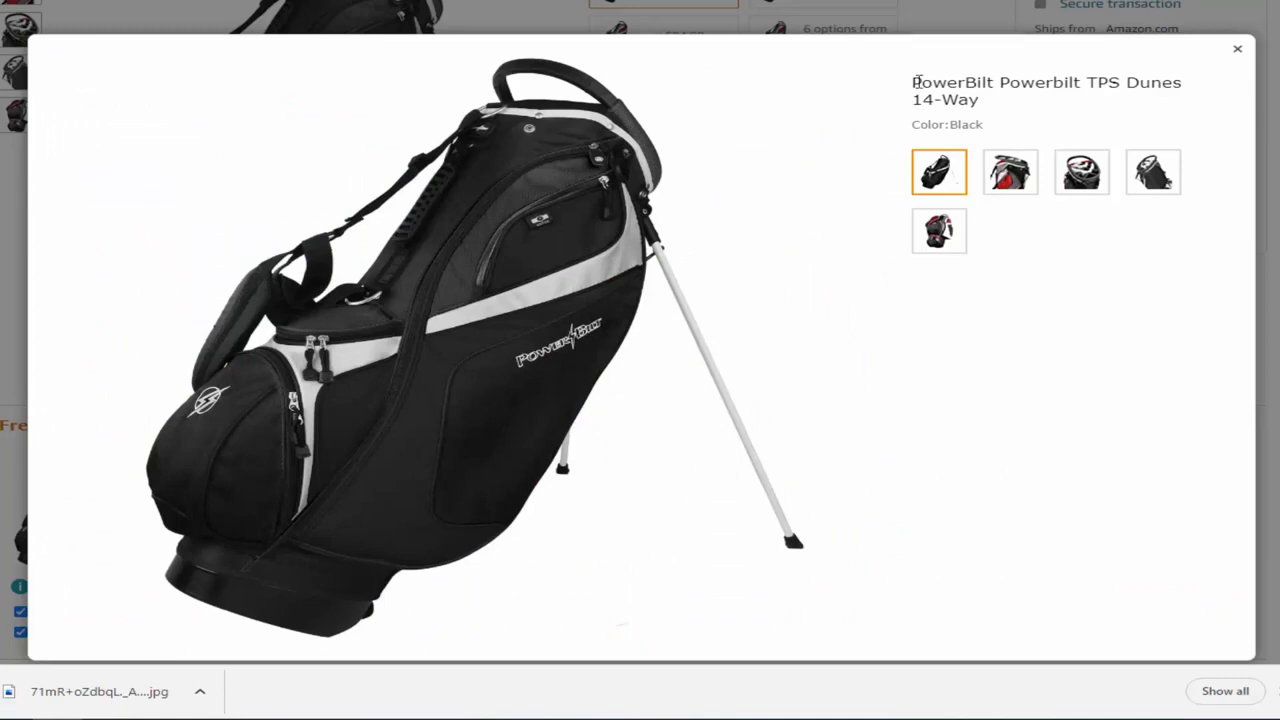
# Step: Set the image's alt text and title to "PowerBilt Powerbilt TPS Dunes 14-Way", copied from Amazon, and place it in the product block
pyautogui.moveTo(918, 82)
pyautogui.mouseDown()
pyautogui.moveTo(973, 99)
pyautogui.moveTo(914, 84)
pyautogui.mouseUp()
pyautogui.hotkey('ctrl', 'c')
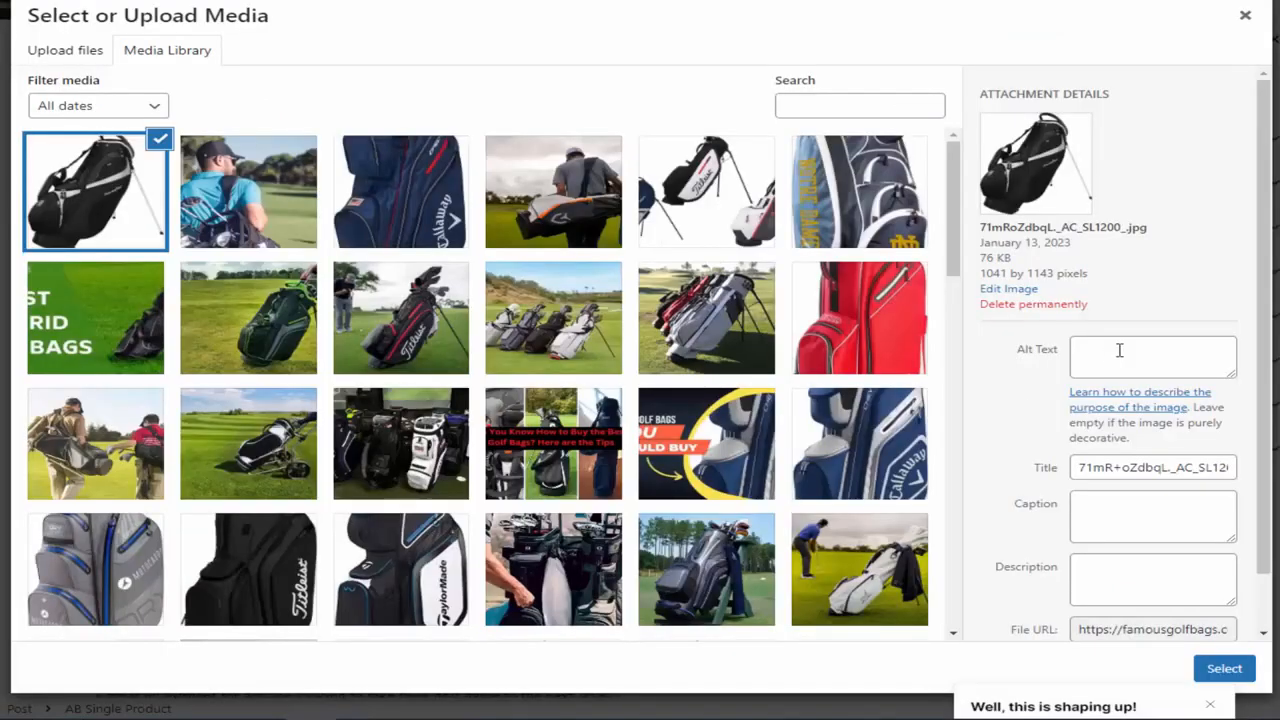
pyautogui.click(1146, 360)
pyautogui.hotkey('ctrl', 'v')
pyautogui.click(1170, 473)
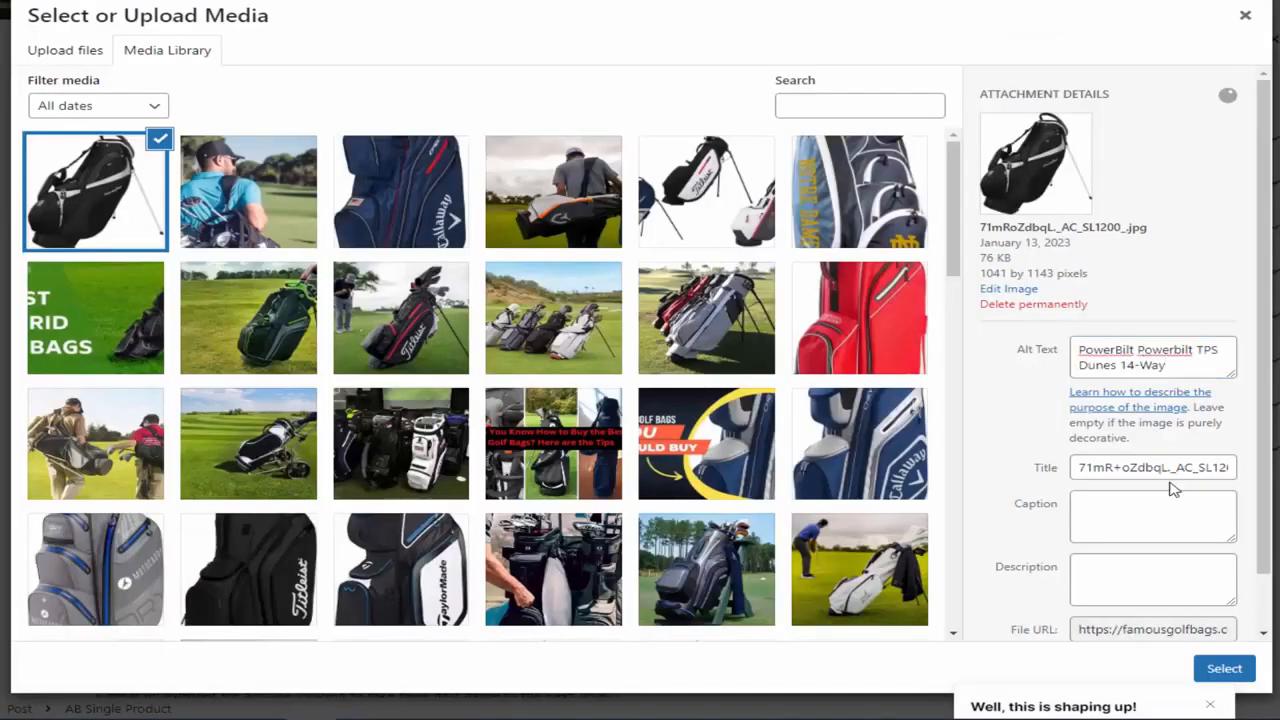
pyautogui.hotkey('ctrl', 'a')
pyautogui.hotkey('ctrl', 'v')
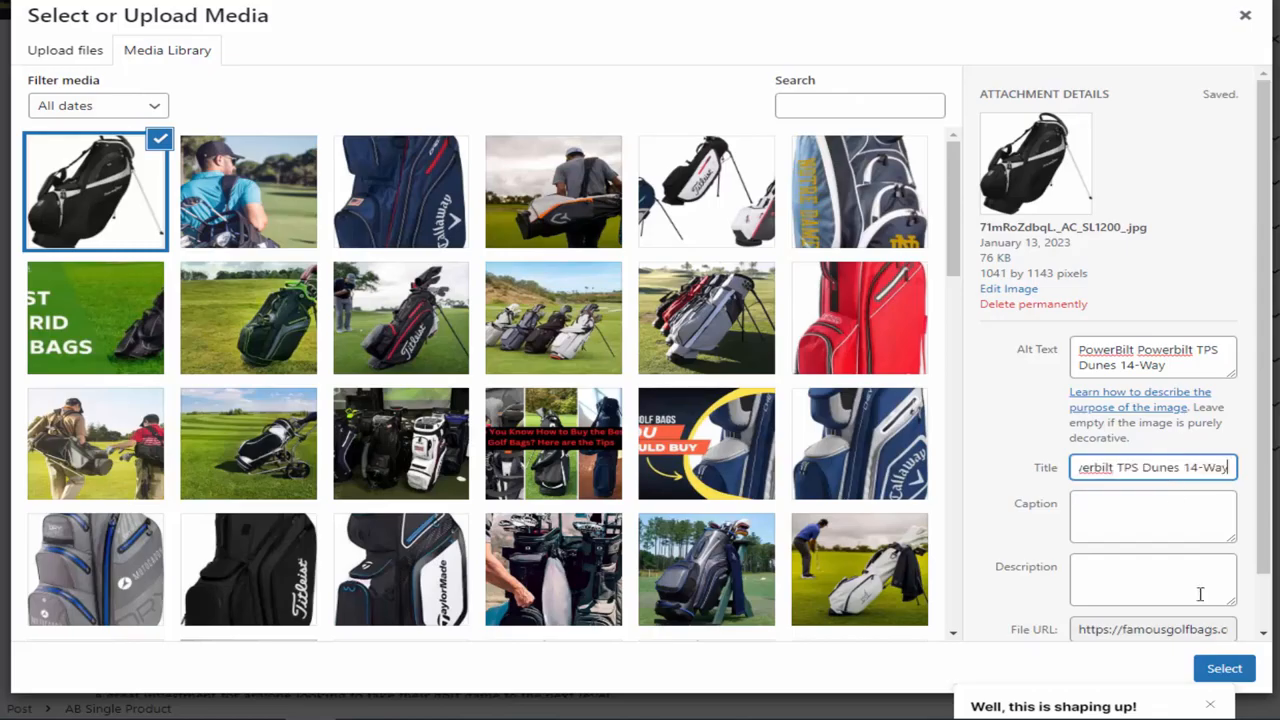
pyautogui.click(1224, 668)
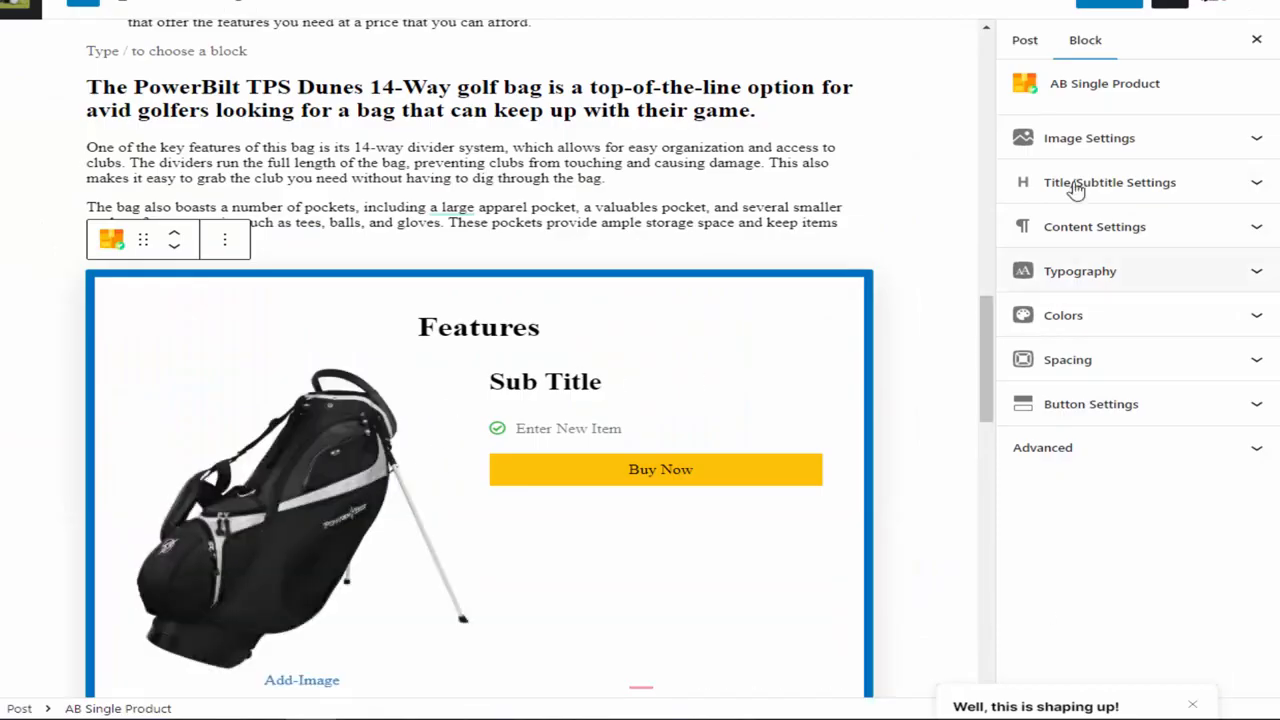
# Step: Hide the subtitle in the AB Single Product block
pyautogui.click(1066, 182)
pyautogui.click(1017, 414)
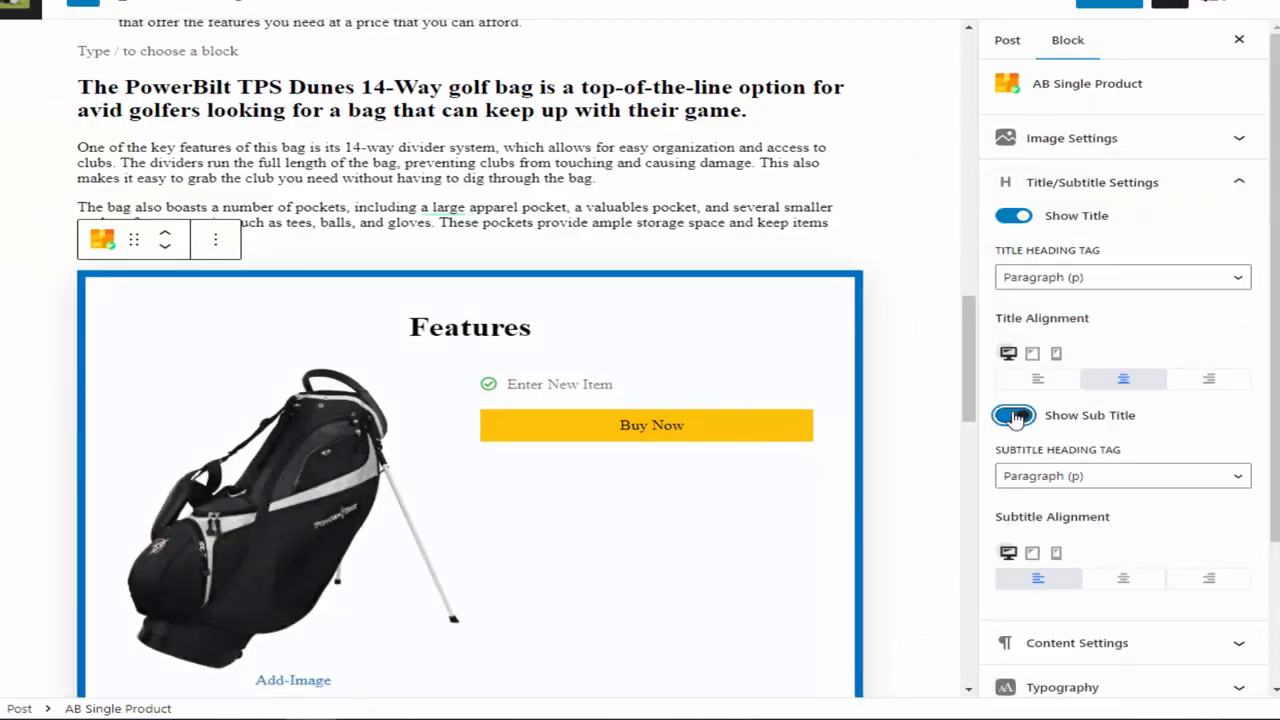
# Step: Copy the two paragraphs about comfort and durable materials into the product block's feature list
pyautogui.scroll(-5, 134, 294)
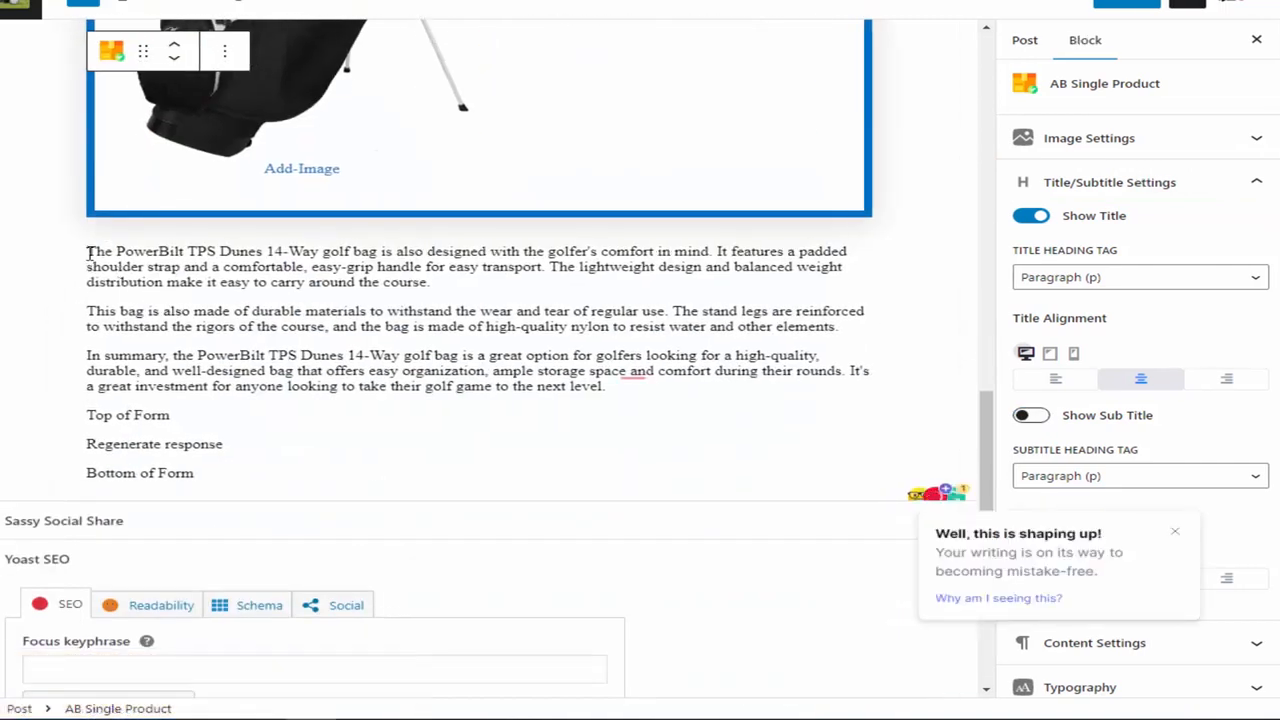
pyautogui.moveTo(215, 310); pyautogui.dragTo(852, 333)
pyautogui.hotkey('ctrl', 'c')
pyautogui.scroll(3, 603, 200)
pyautogui.click(598, 127)
pyautogui.hotkey('ctrl', 'v')
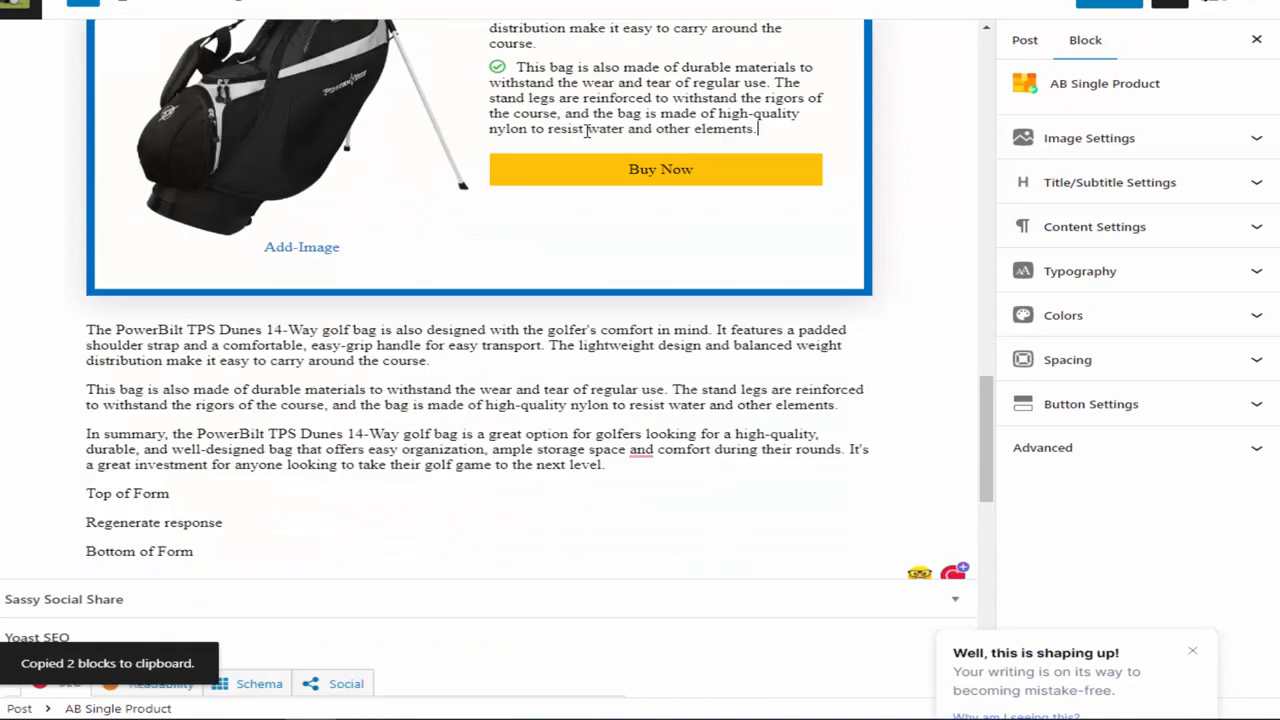
# Step: Cut the "In summary" paragraph and delete the remaining duplicate paragraphs and leftover form lines below the product block
pyautogui.scroll(2, 587, 131)
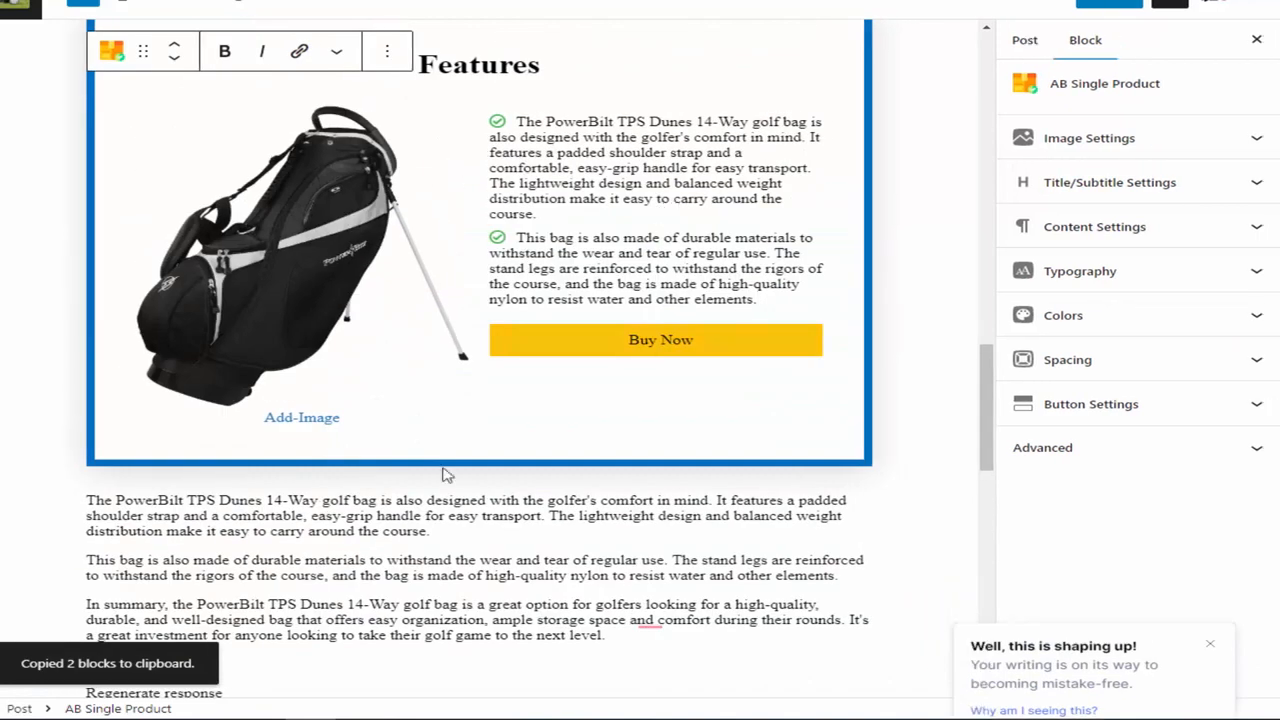
pyautogui.scroll(-3, 447, 475)
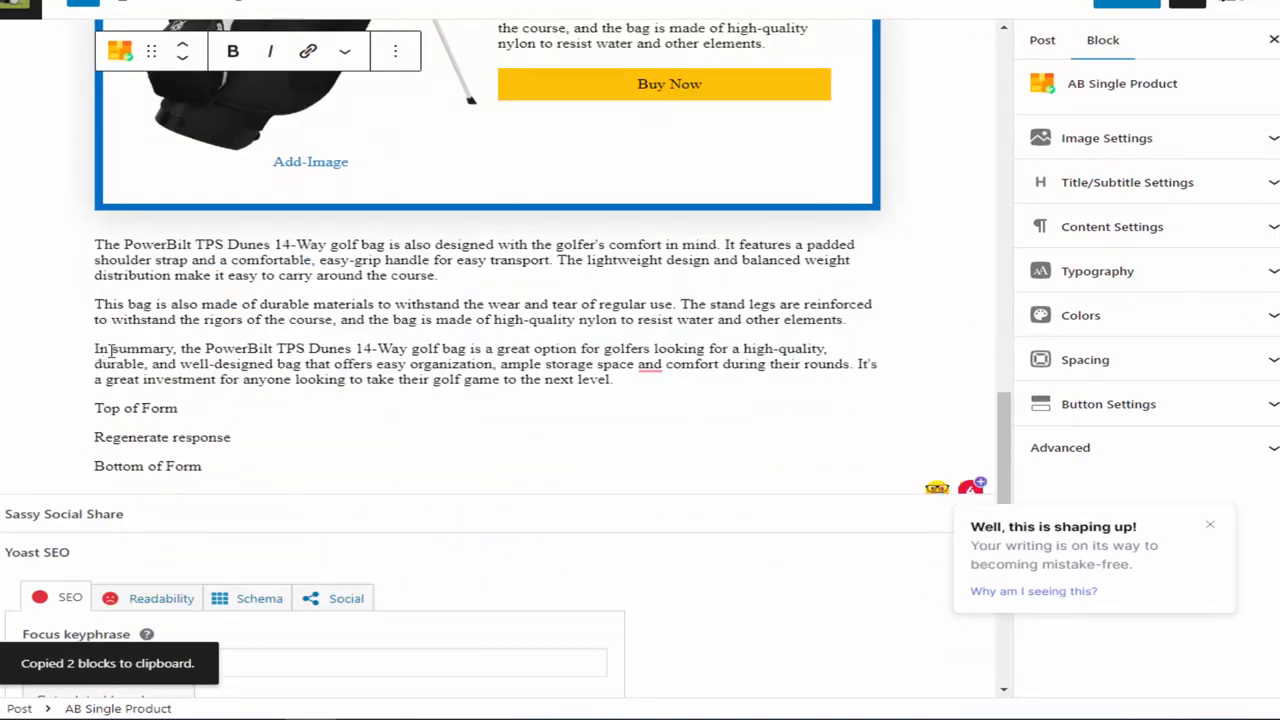
pyautogui.moveTo(112, 349); pyautogui.dragTo(690, 378)
pyautogui.press('BackSpace')
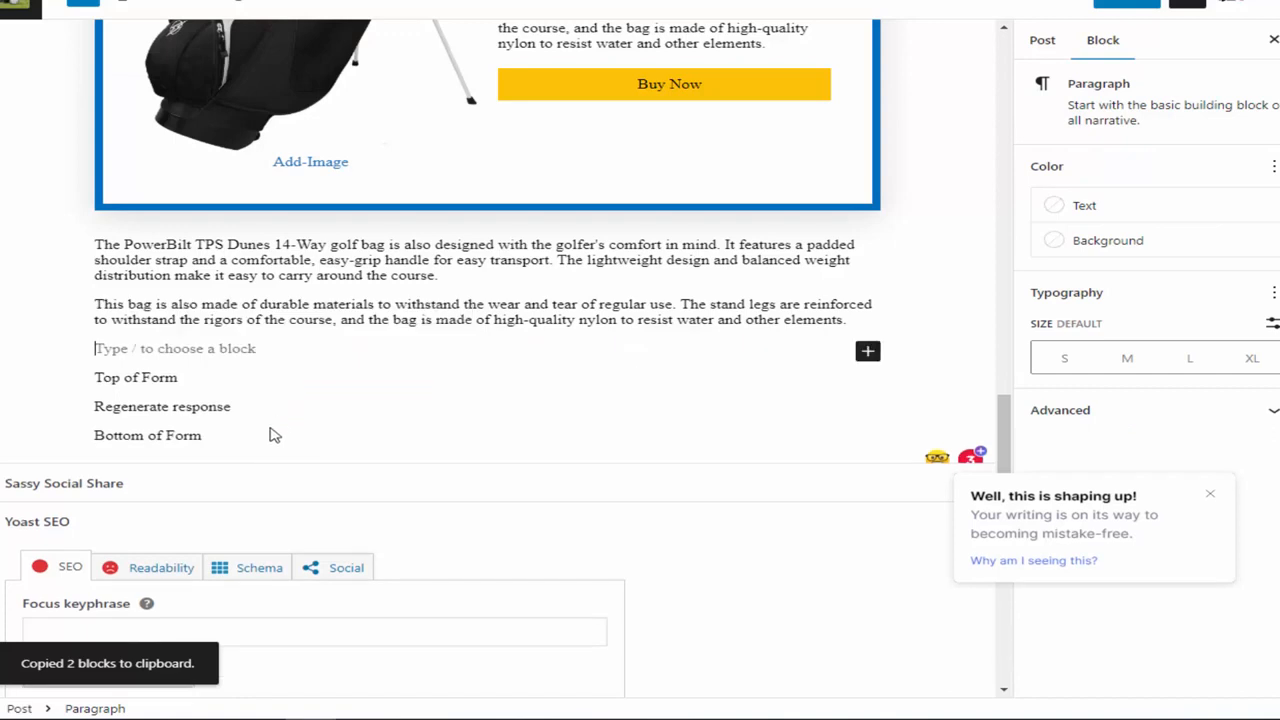
pyautogui.moveTo(194, 407); pyautogui.dragTo(57, 240)
# Step: Add the "In summary" paragraph as the third feature item and accept Grammarly's comma after "space"
pyautogui.scroll(5, 330, 330)
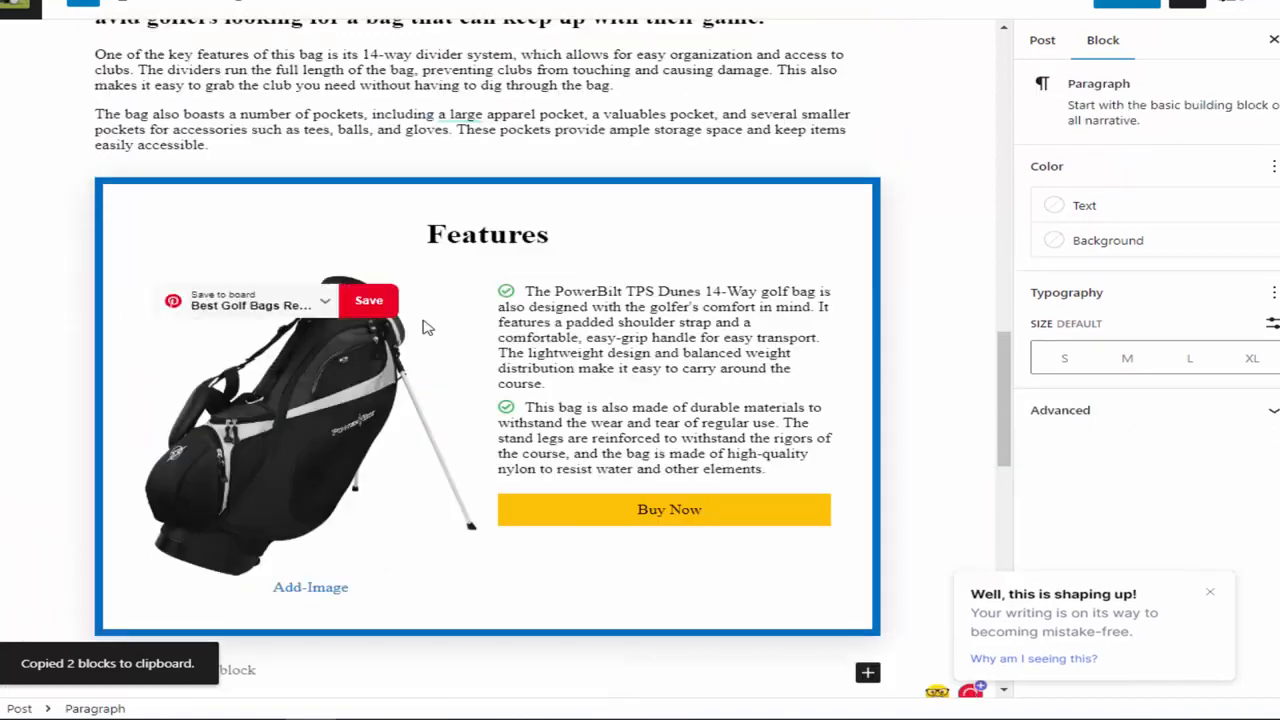
pyautogui.click(779, 470)
pyautogui.press('Return')
pyautogui.hotkey('ctrl', 'v')
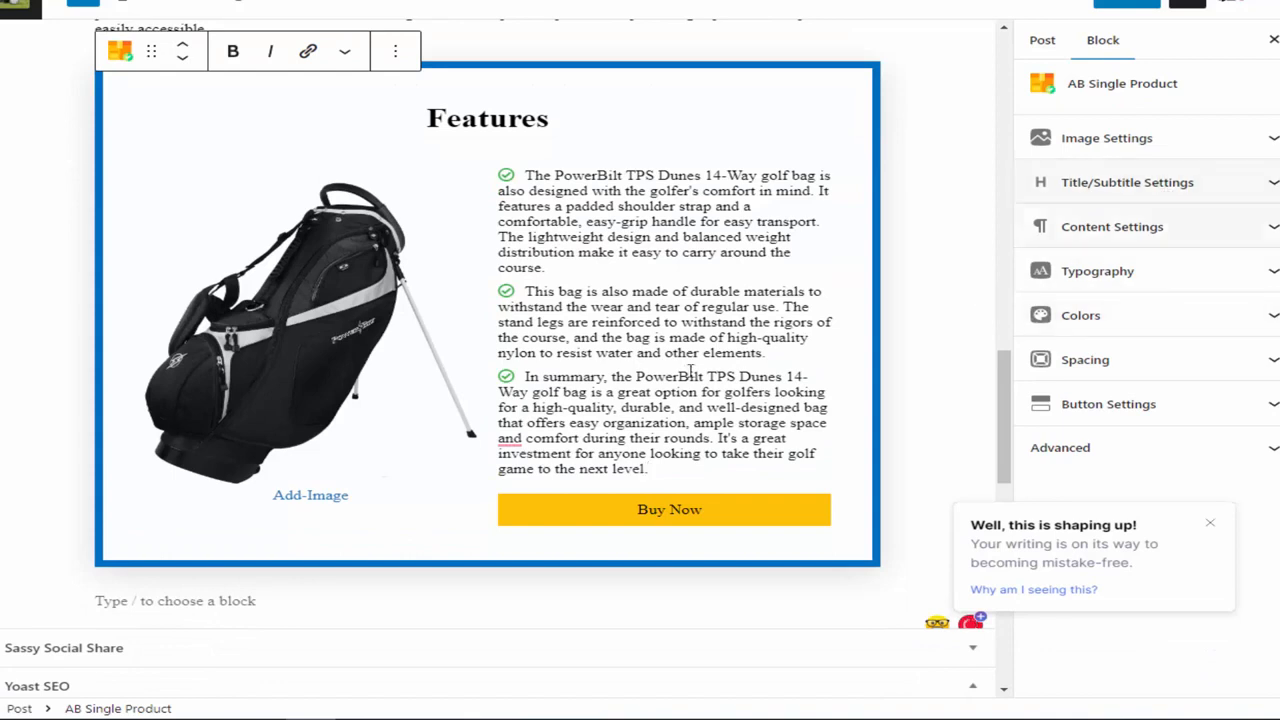
pyautogui.moveTo(512, 441)
pyautogui.click(527, 484)
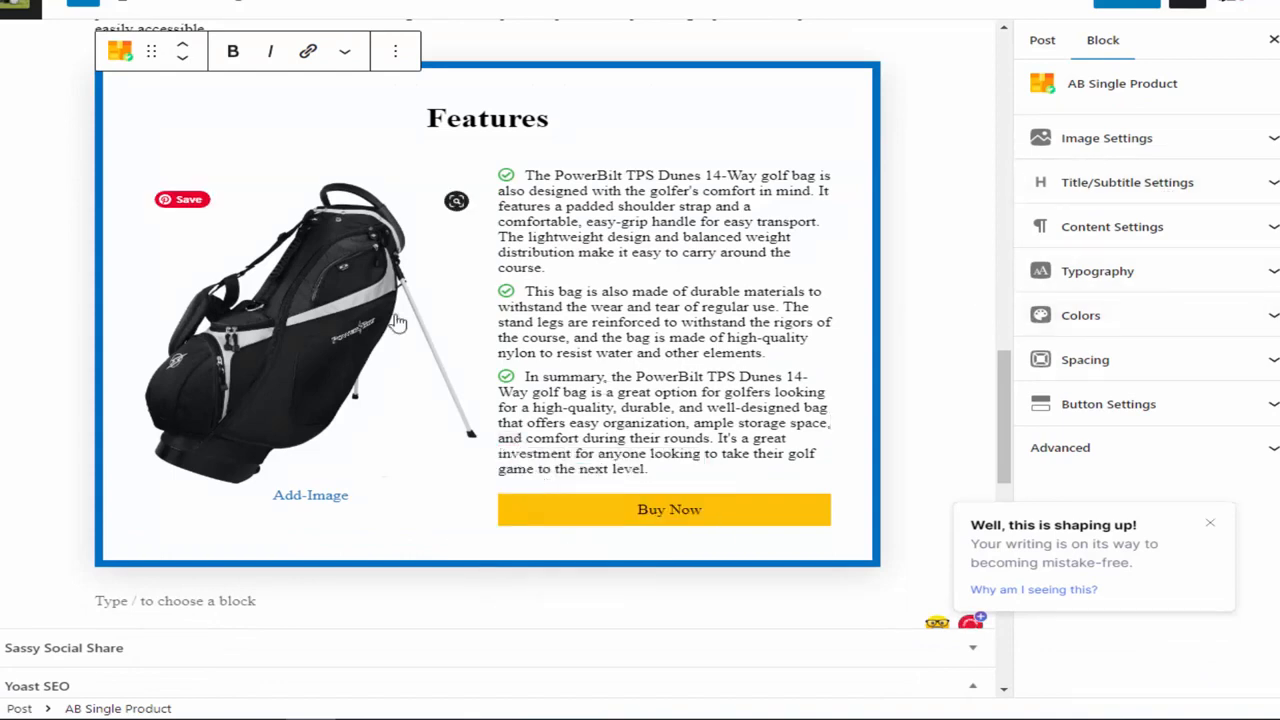
# Step: Generate a short Amazon affiliate link for the PowerBilt bag under the golf bags tracking ID and copy it
pyautogui.scroll(-3, 392, 381)
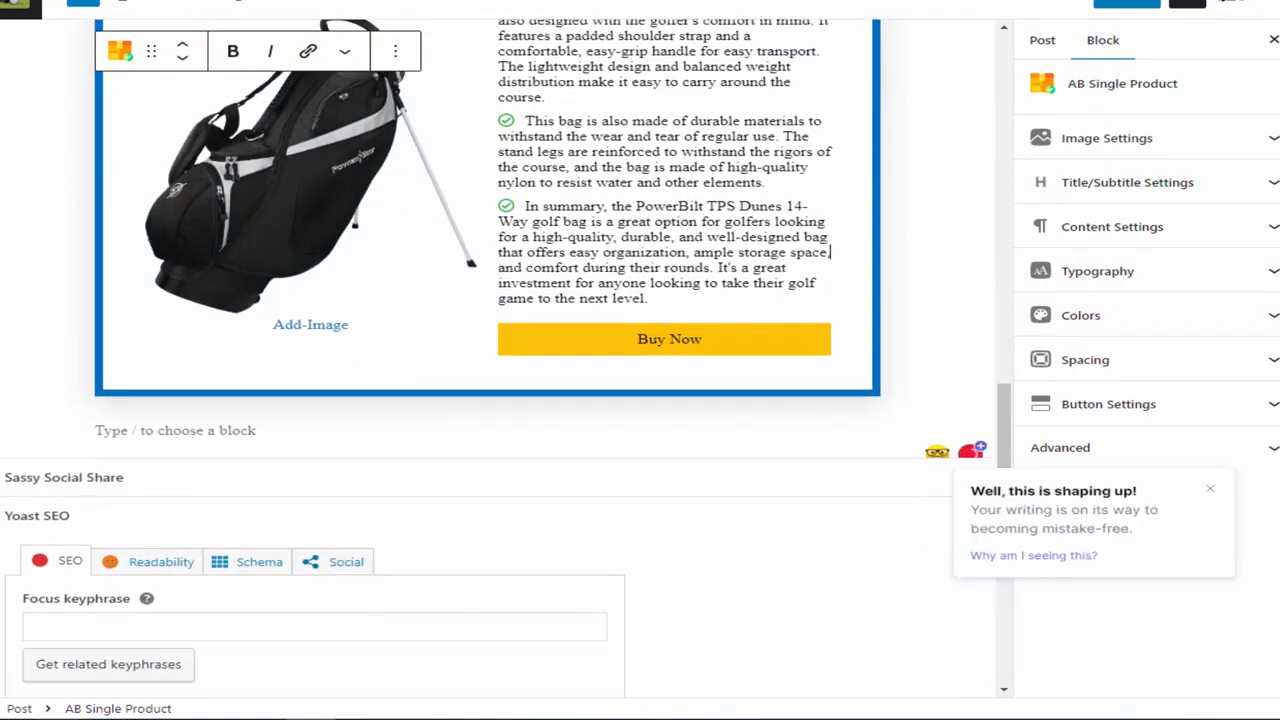
pyautogui.click(57, 719)
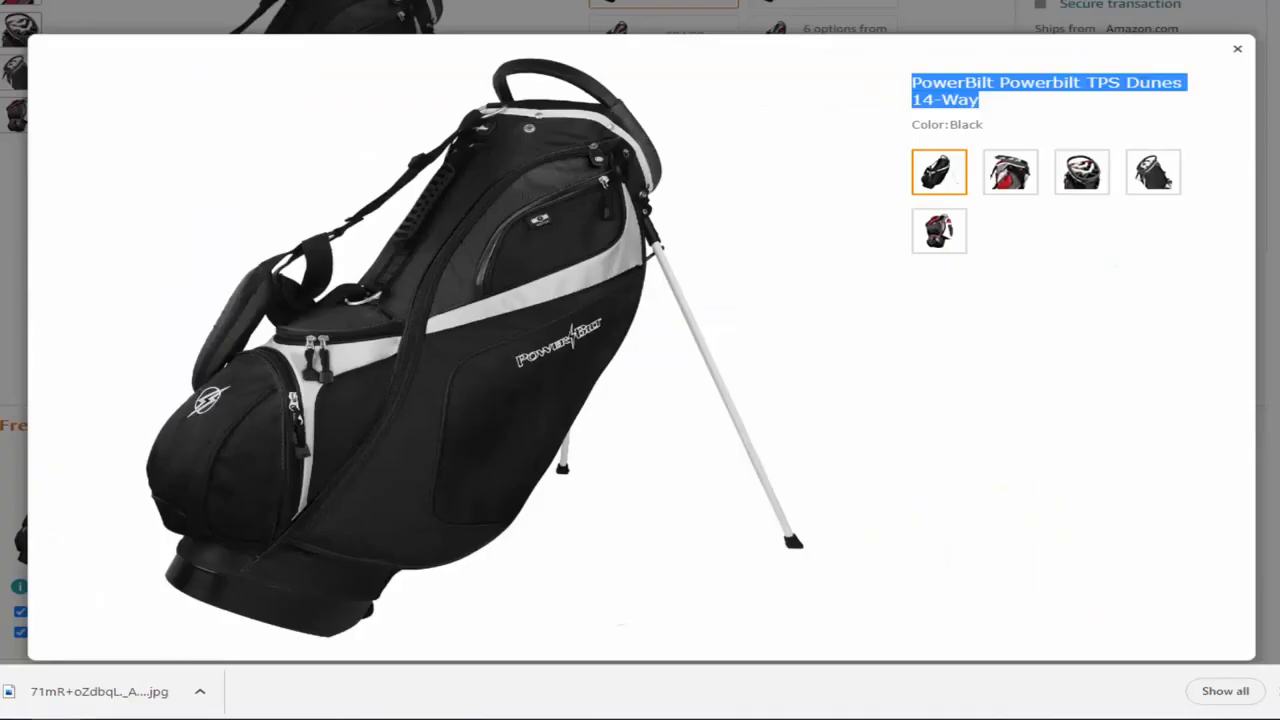
pyautogui.click(834, 3)
pyautogui.scroll(5, 286, 120)
pyautogui.click(183, 2)
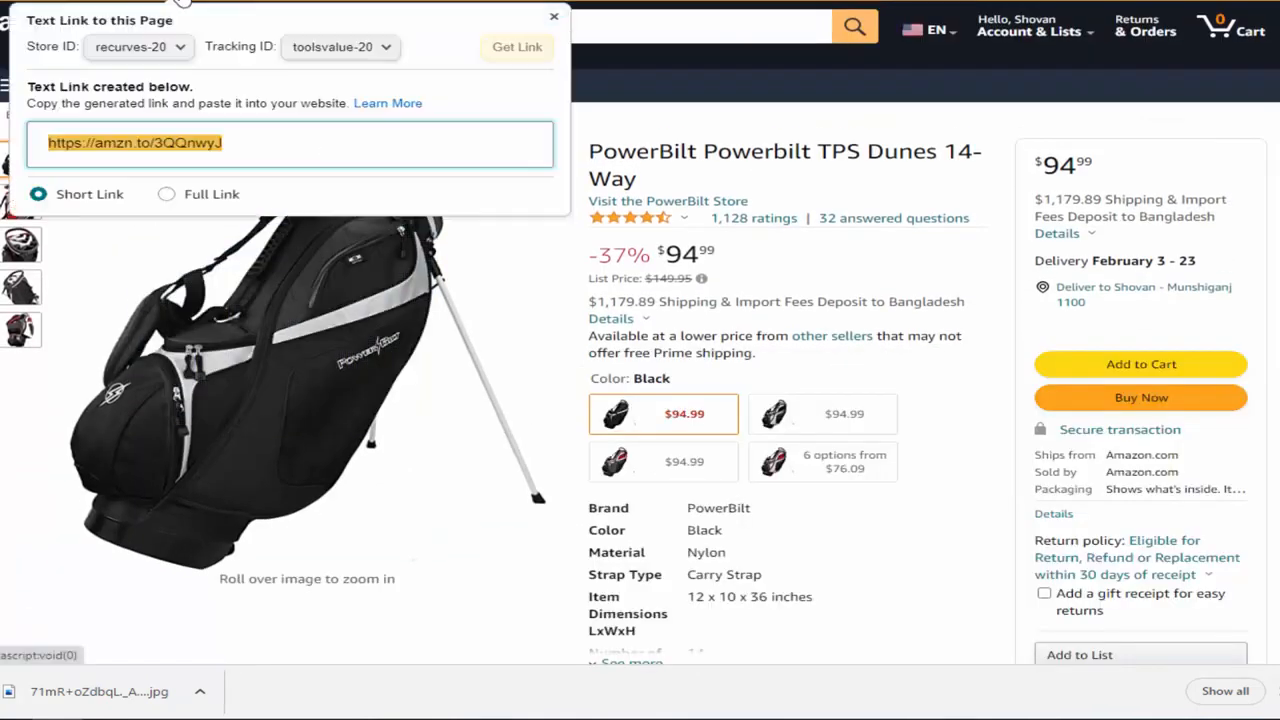
pyautogui.click(377, 47)
pyautogui.click(366, 96)
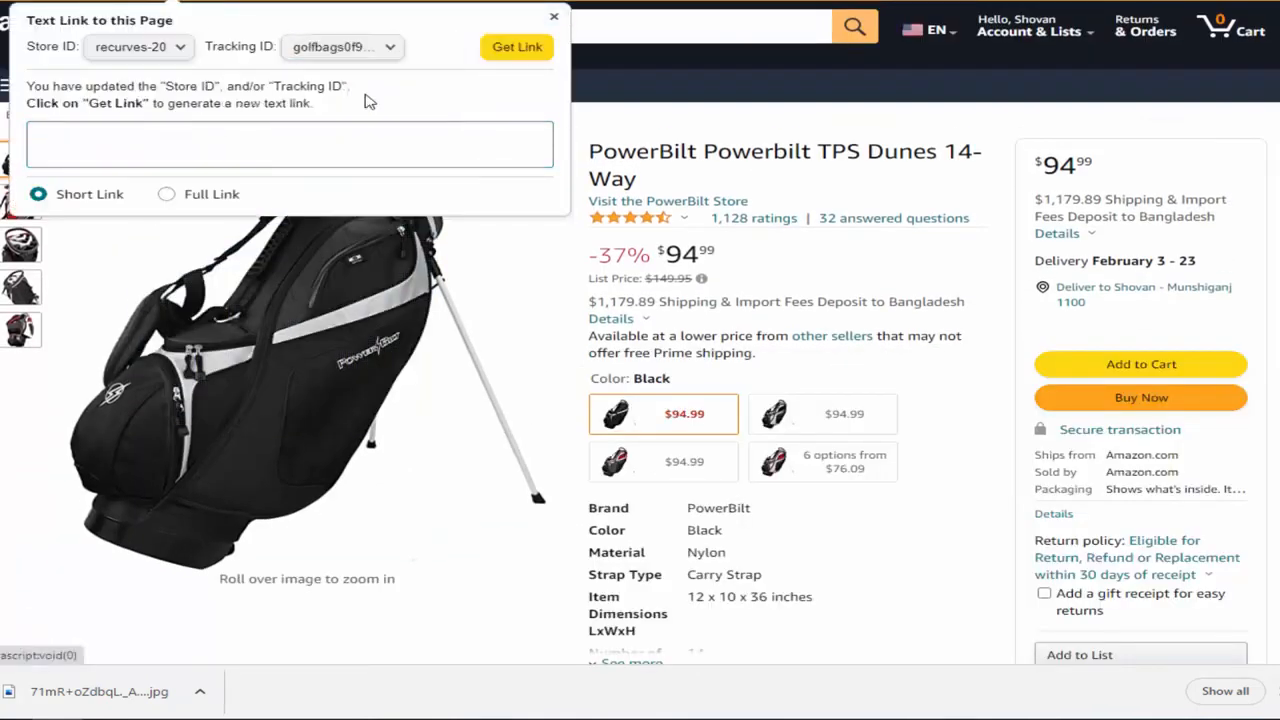
pyautogui.click(517, 46)
pyautogui.hotkey('ctrl', 'c')
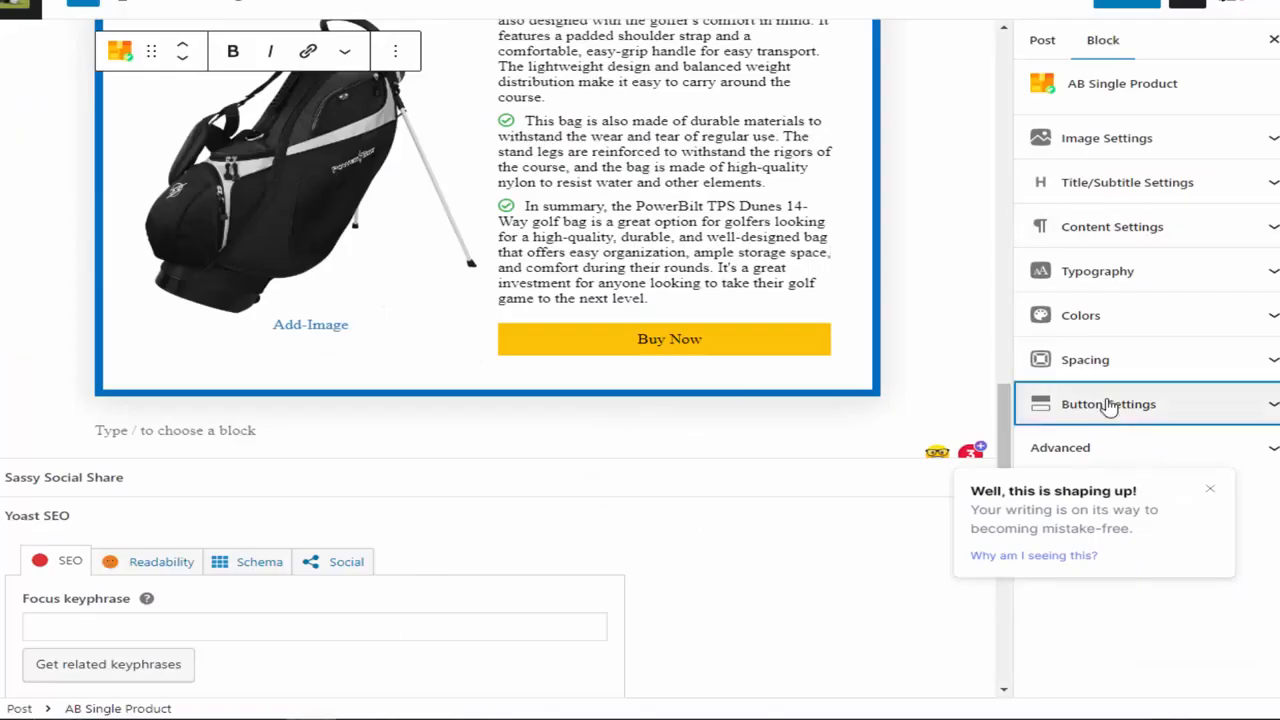
pyautogui.click(1108, 404)
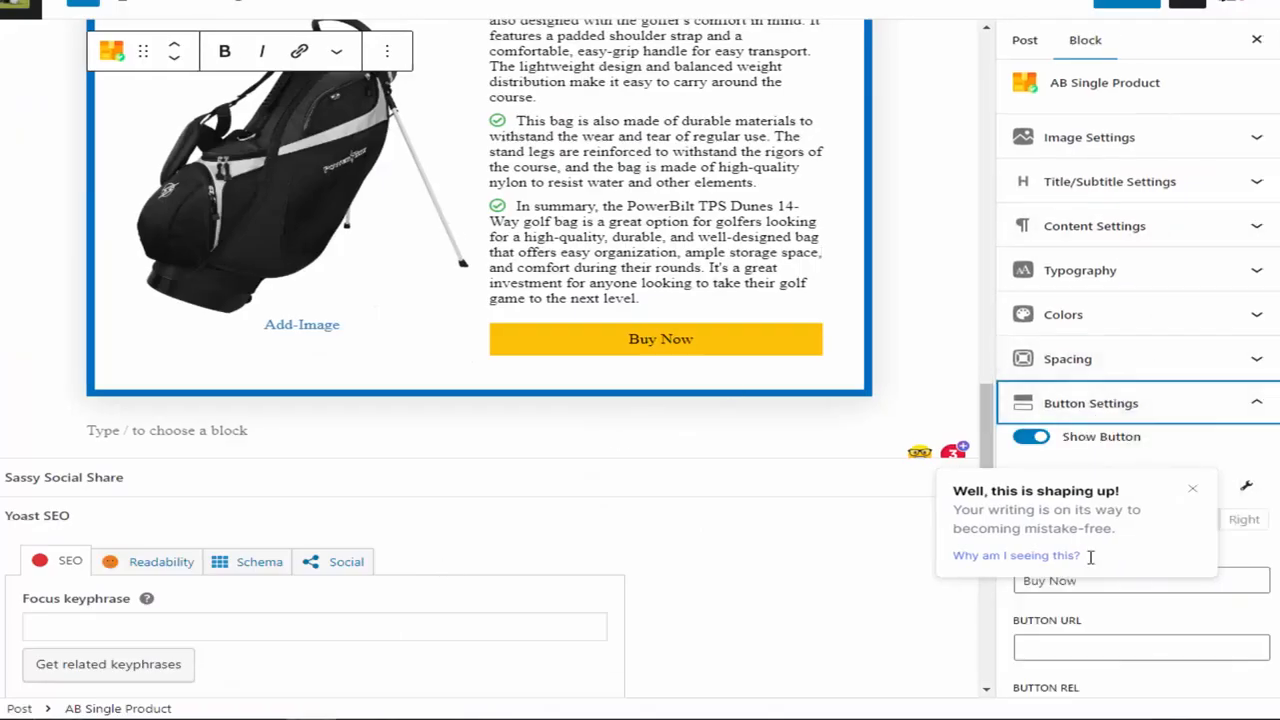
pyautogui.click(1192, 489)
pyautogui.moveTo(1128, 587); pyautogui.dragTo(991, 596)
pyautogui.hotkey('ctrl', 'v')
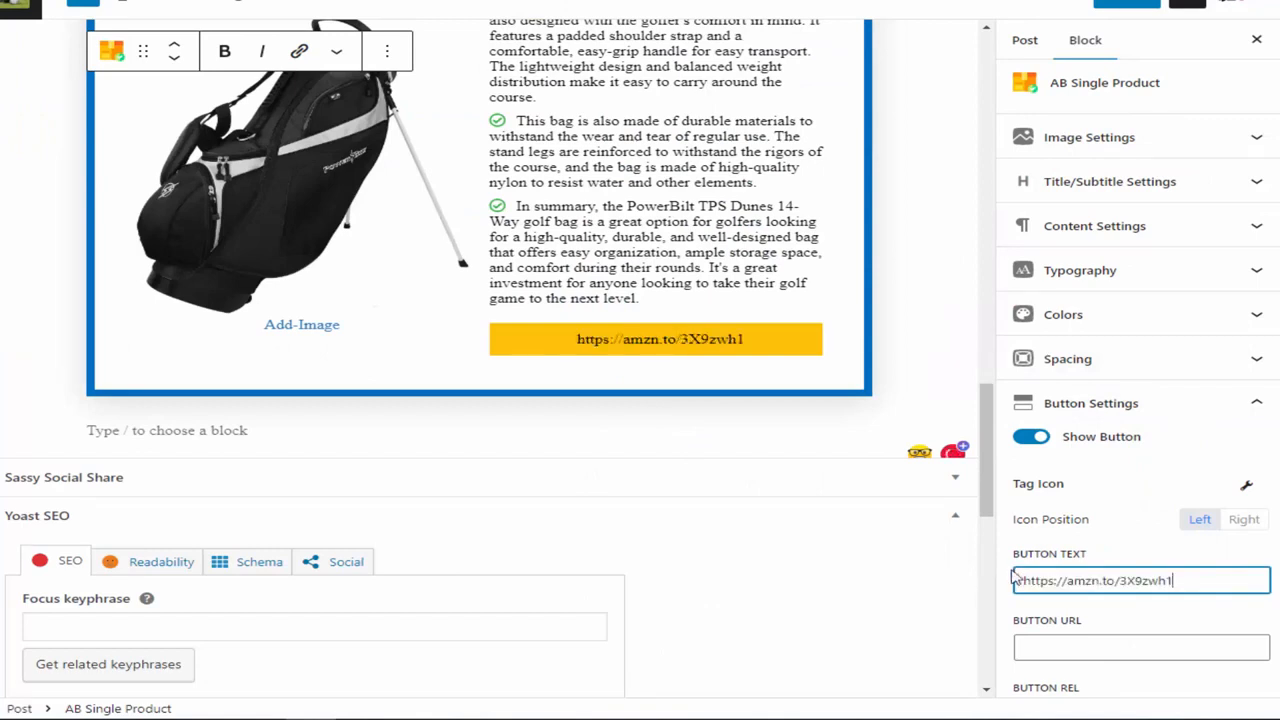
pyautogui.hotkey('ctrl', 'z')
pyautogui.click(1048, 648)
pyautogui.hotkey('ctrl', 'v')
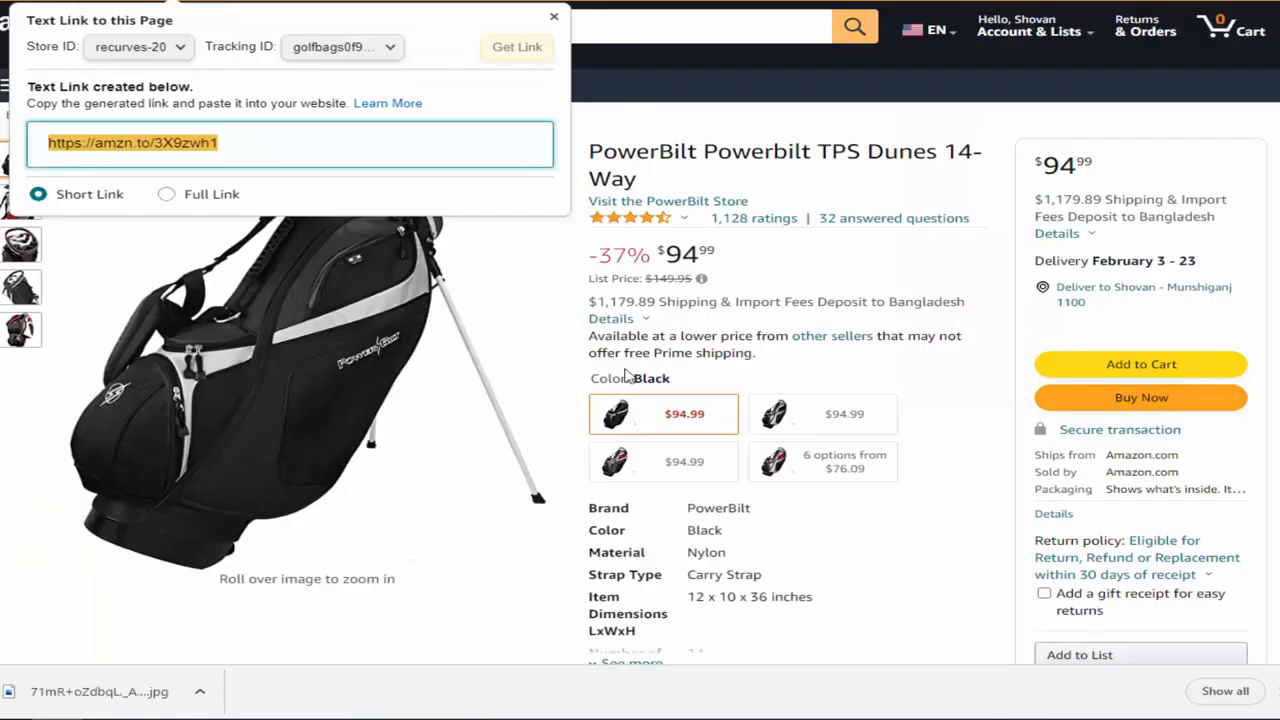
# Step: Look up the bag's price on Amazon and set the product block's button text to "$94.99"
pyautogui.doubleClick(660, 255)
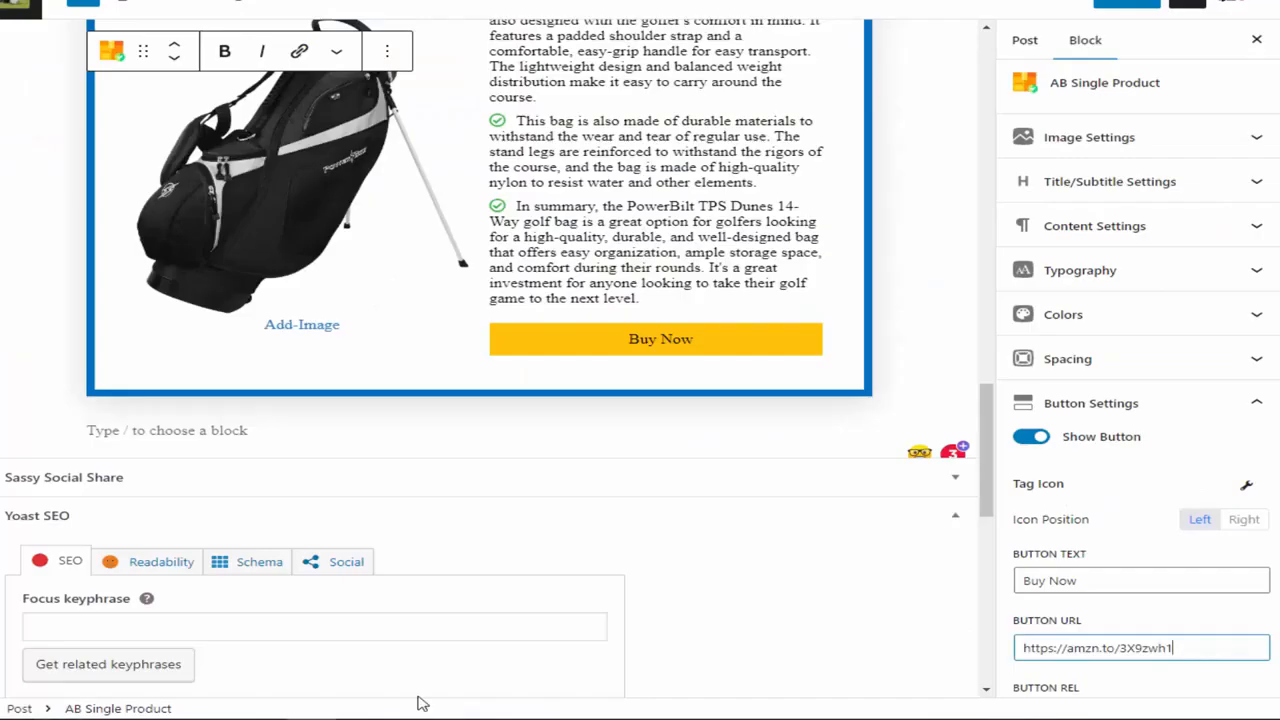
pyautogui.tripleClick(1120, 577)
pyautogui.write('$94.99')
# Step: Enter "best golf bags" as the Yoast SEO focus keyphrase
pyautogui.scroll(-3, 336, 486)
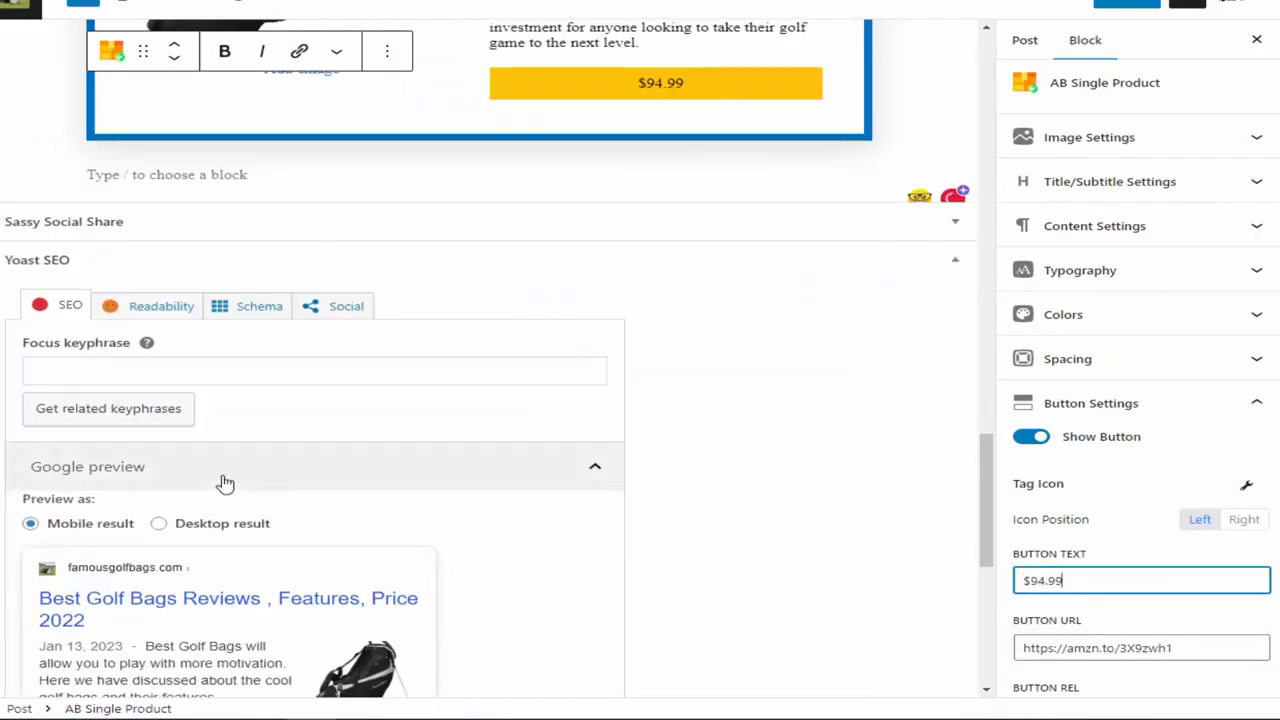
pyautogui.click(186, 377)
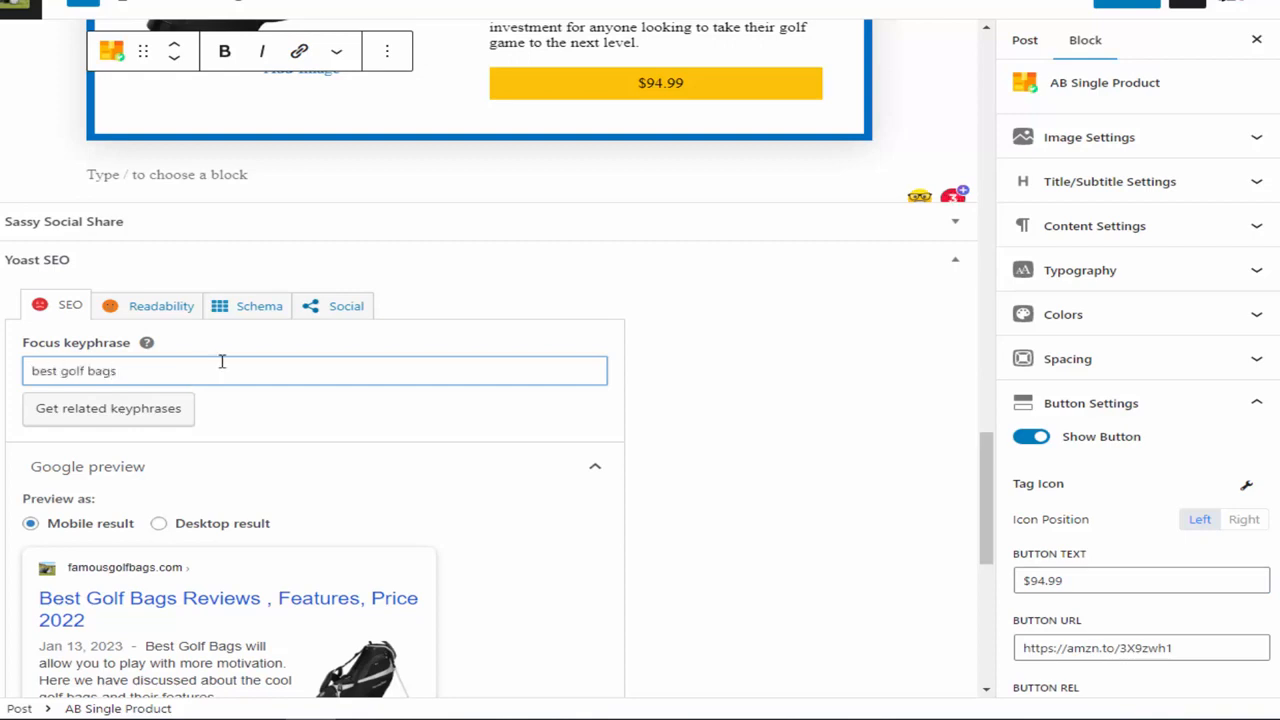
# Step: Open the recent post "Buy the Best golf bags and Enjoy Your Game" on the Famous Golf Bags website
pyautogui.scroll(4, 543, 389)
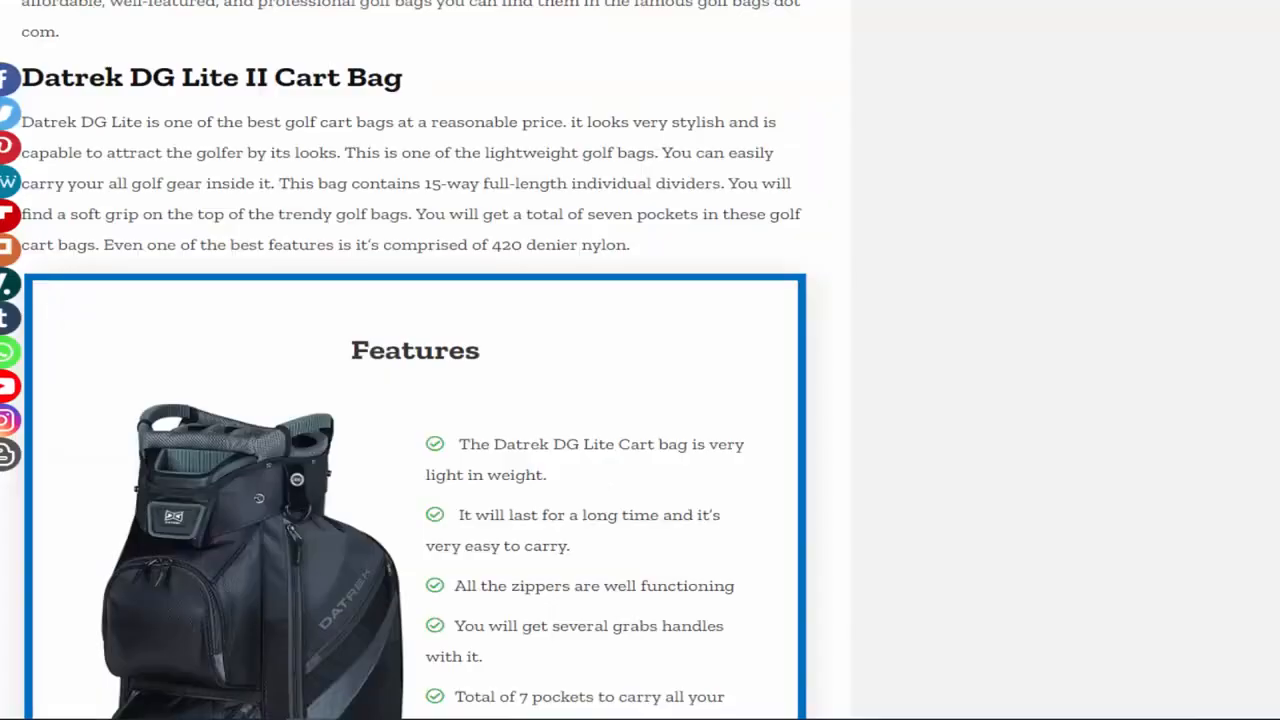
pyautogui.scroll(10, 929, 263)
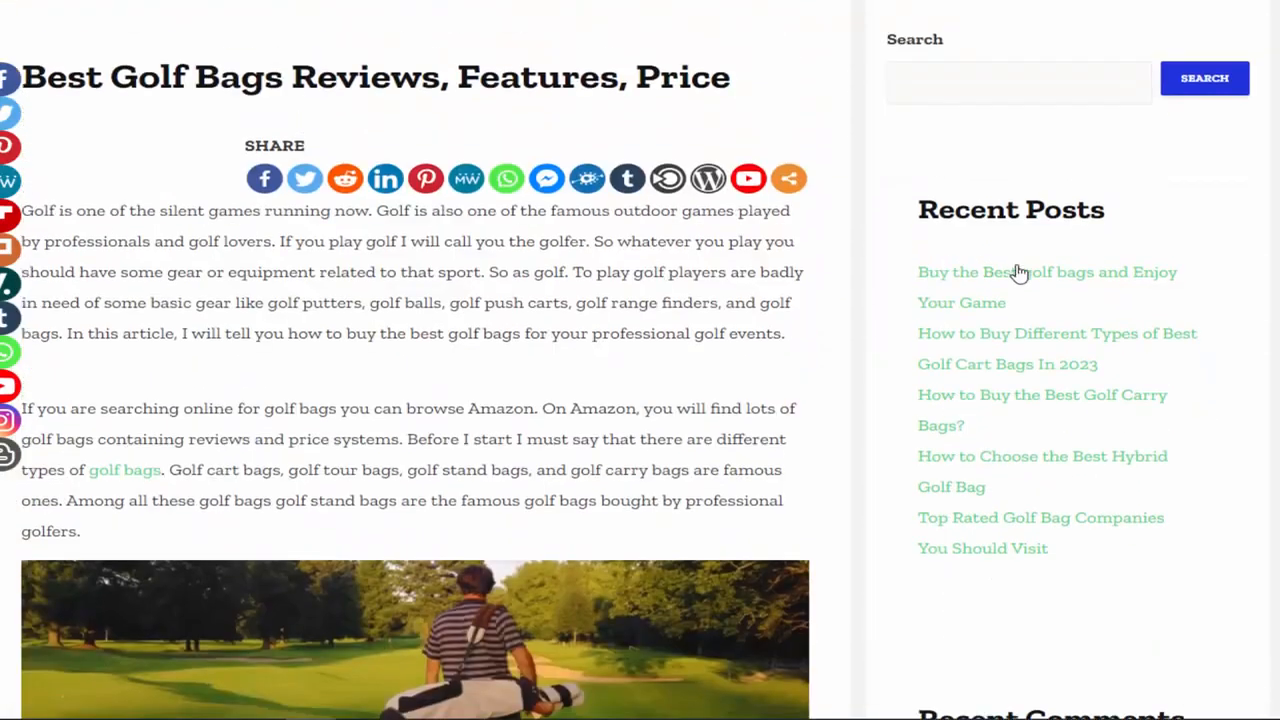
pyautogui.click(1034, 268)
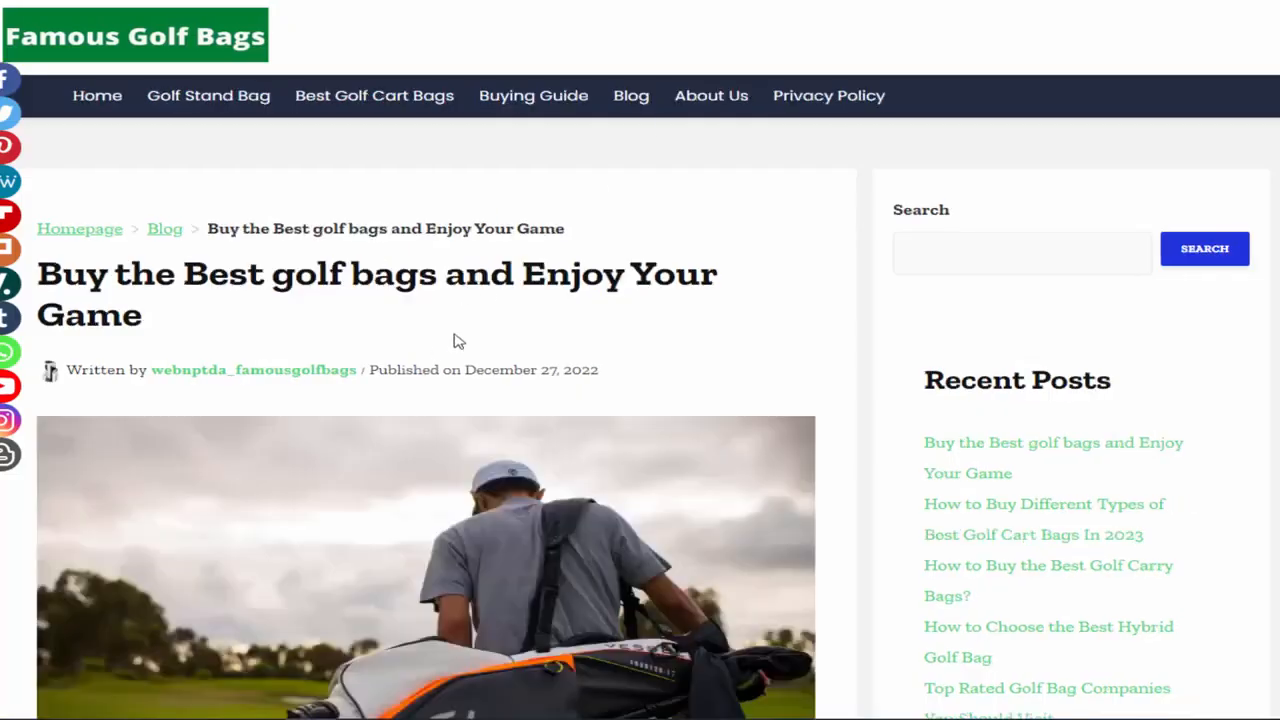
# Step: Open the recent post "How to Buy Different Types of Best Golf Cart Bags In 2023" in a new tab
pyautogui.scroll(-2, 1055, 372)
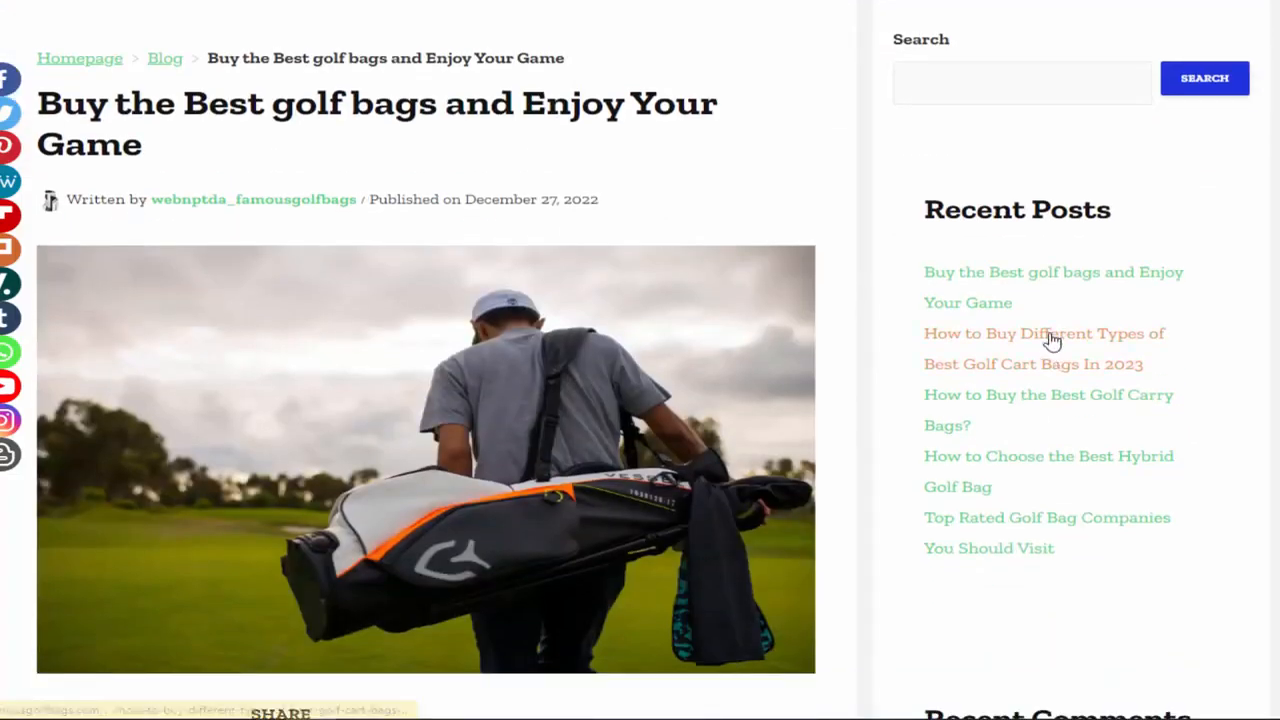
pyautogui.rightClick(1055, 334)
pyautogui.click(1078, 346)
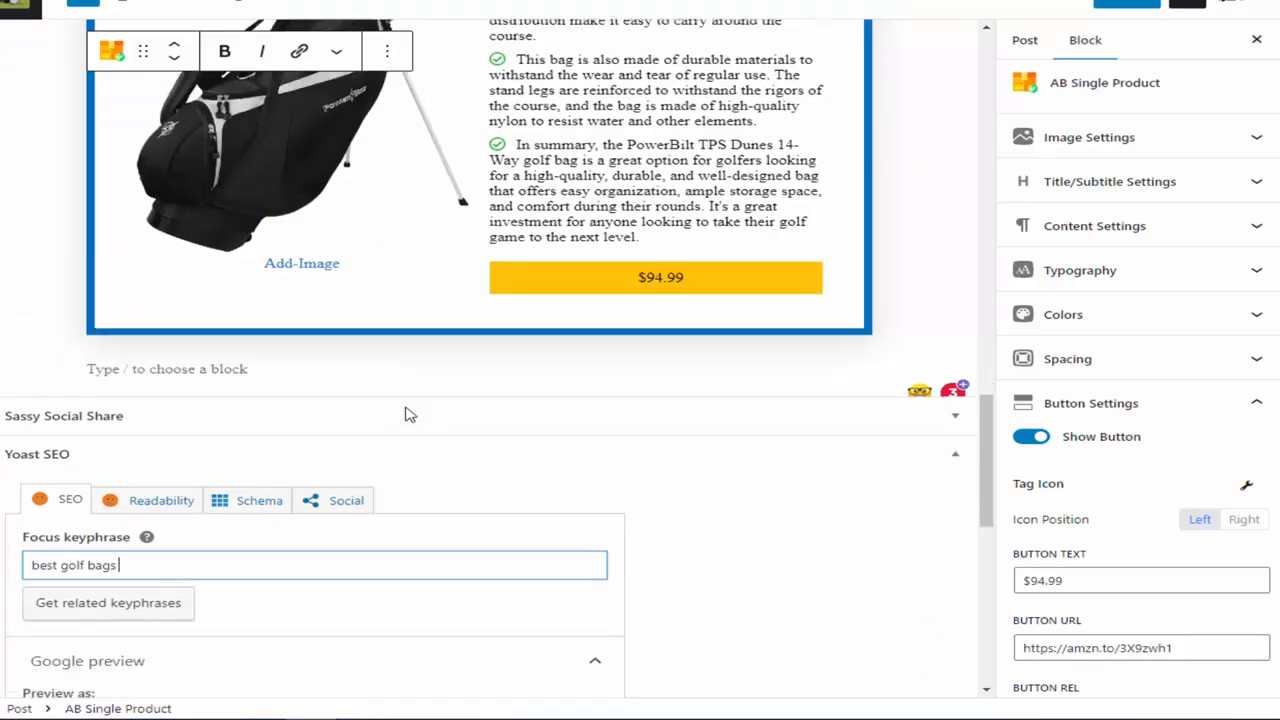
# Step: In the draft's paragraph about the PowerBilt bag's pockets, accept the wording suggestion replacing "a large" with "an oversized"
pyautogui.scroll(3, 406, 414)
pyautogui.scroll(5, 408, 415)
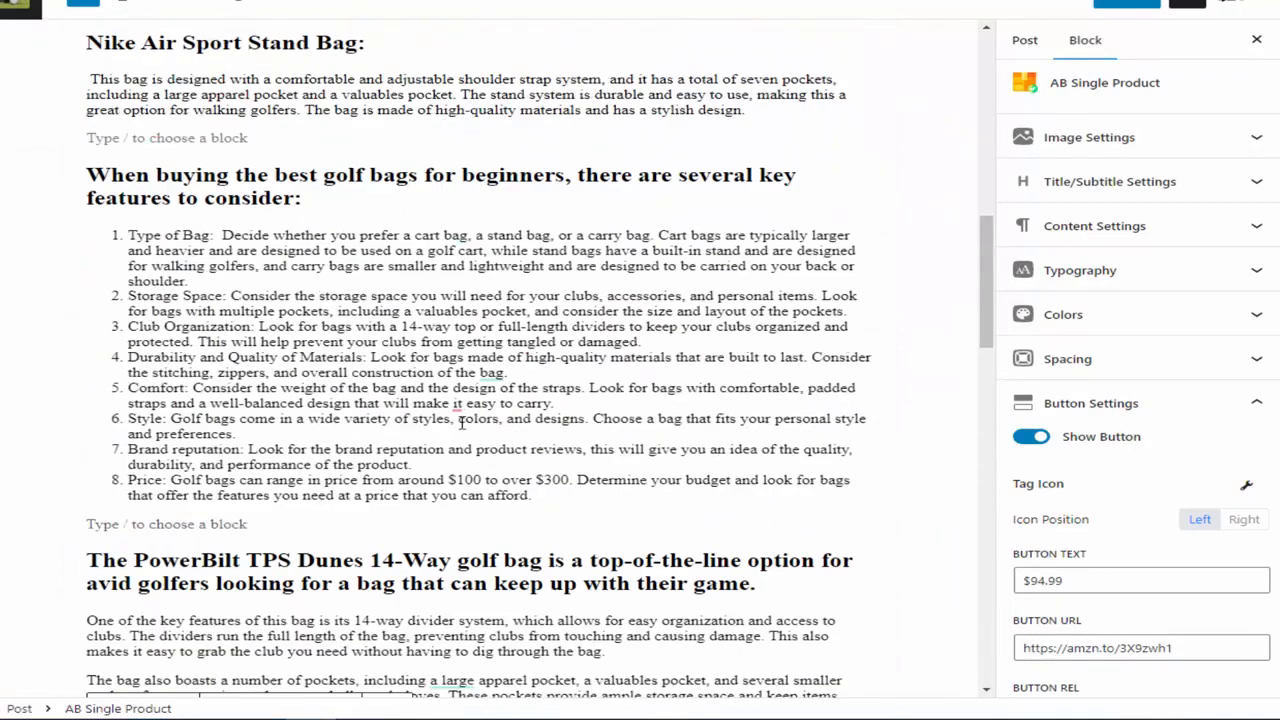
pyautogui.scroll(-1, 463, 423)
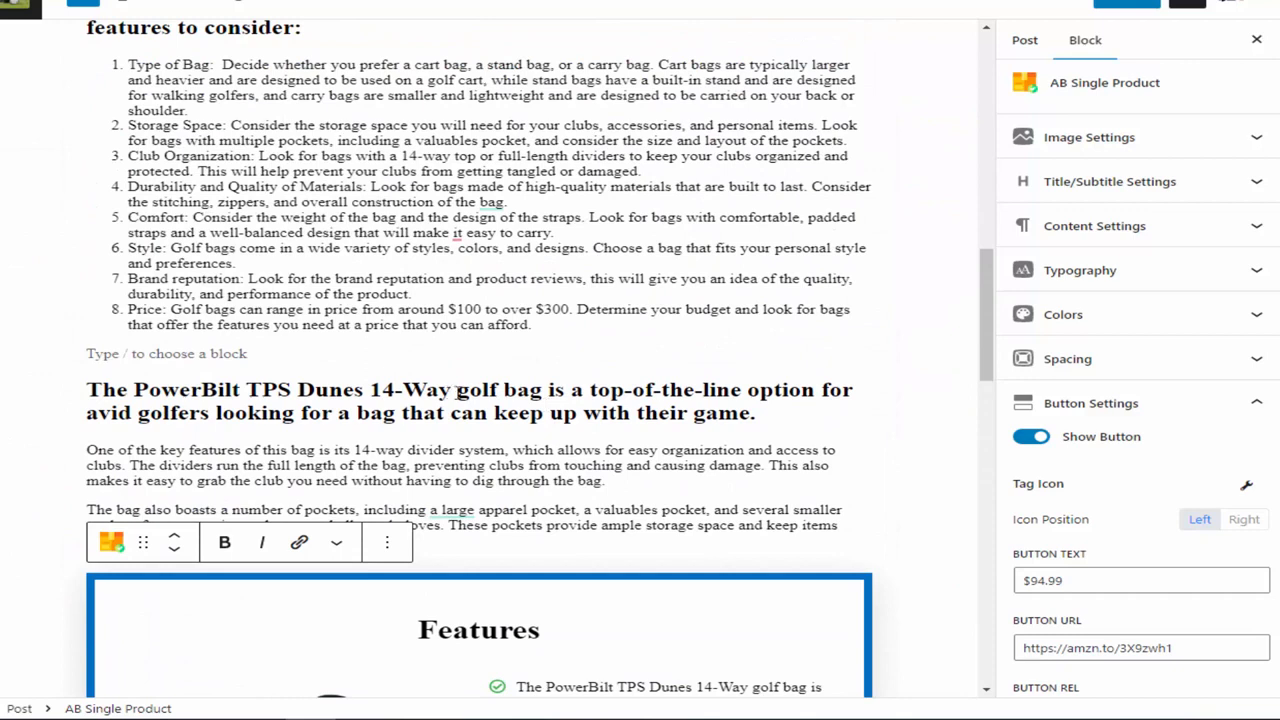
pyautogui.scroll(-4, 460, 395)
pyautogui.scroll(3, 468, 398)
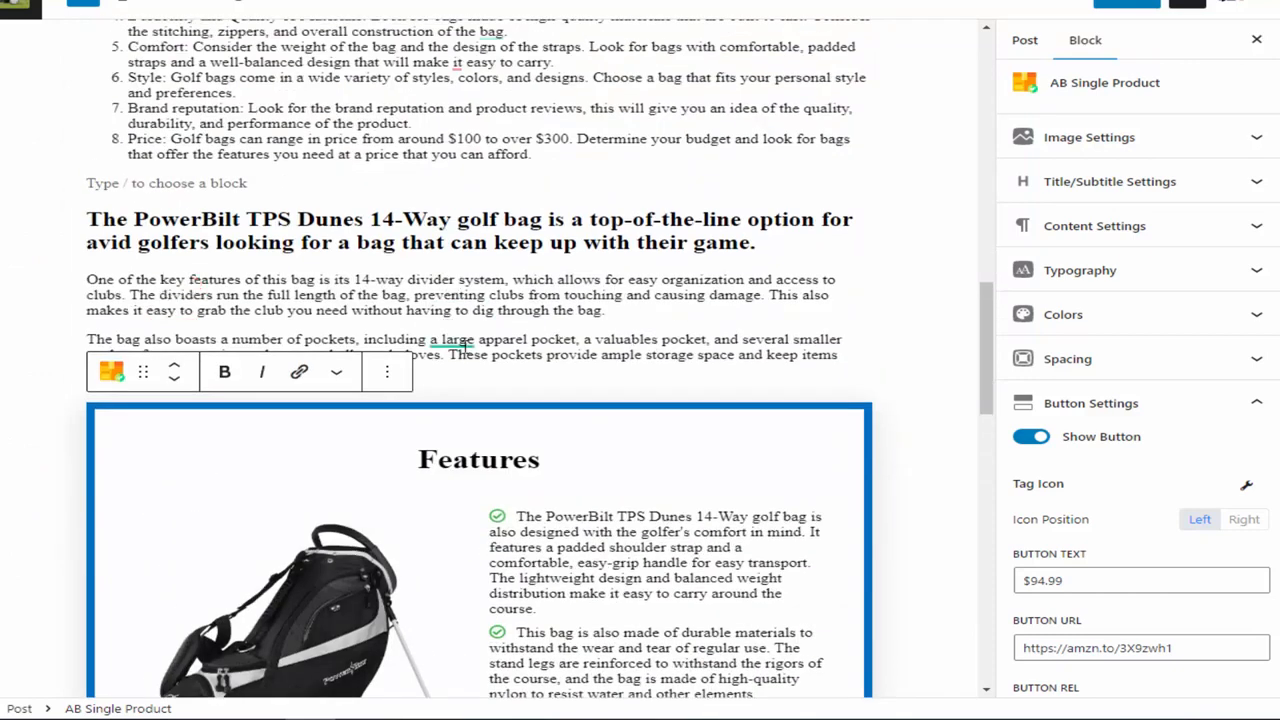
pyautogui.moveTo(462, 340)
pyautogui.click(474, 385)
pyautogui.scroll(4, 343, 300)
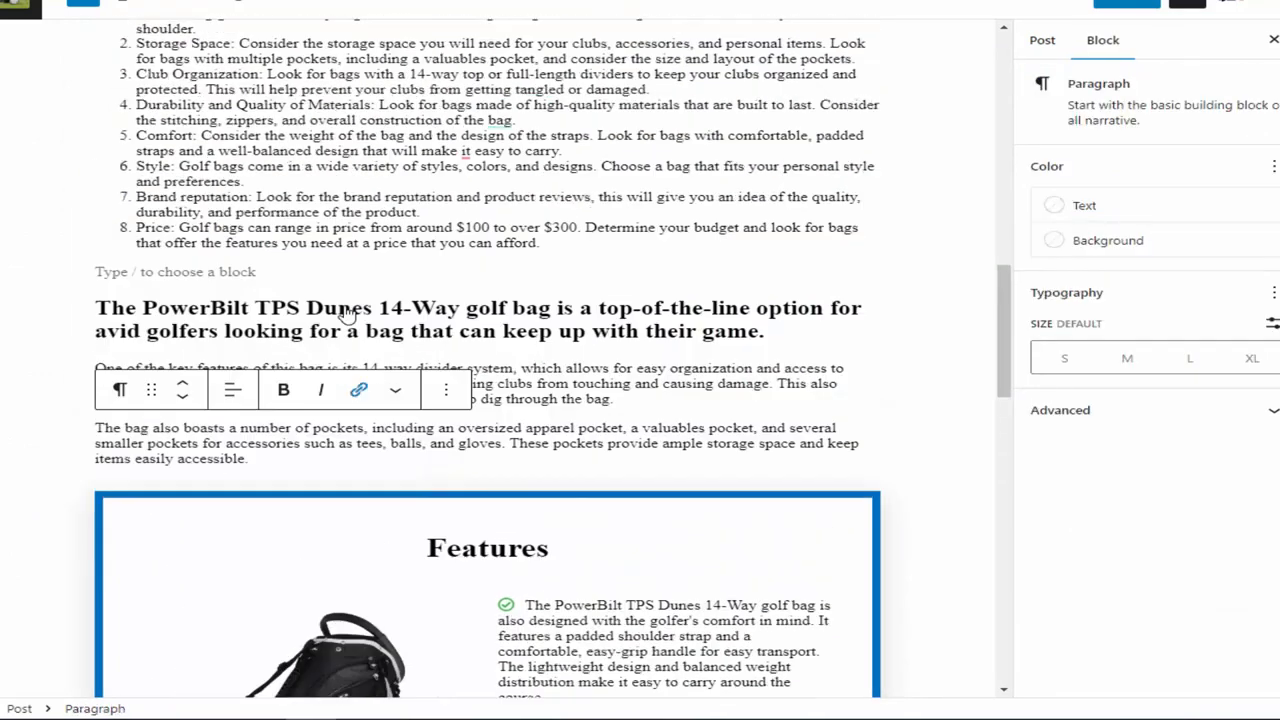
pyautogui.moveTo(288, 176); pyautogui.dragTo(305, 176)
pyautogui.moveTo(573, 176); pyautogui.dragTo(284, 176)
pyautogui.click(432, 135)
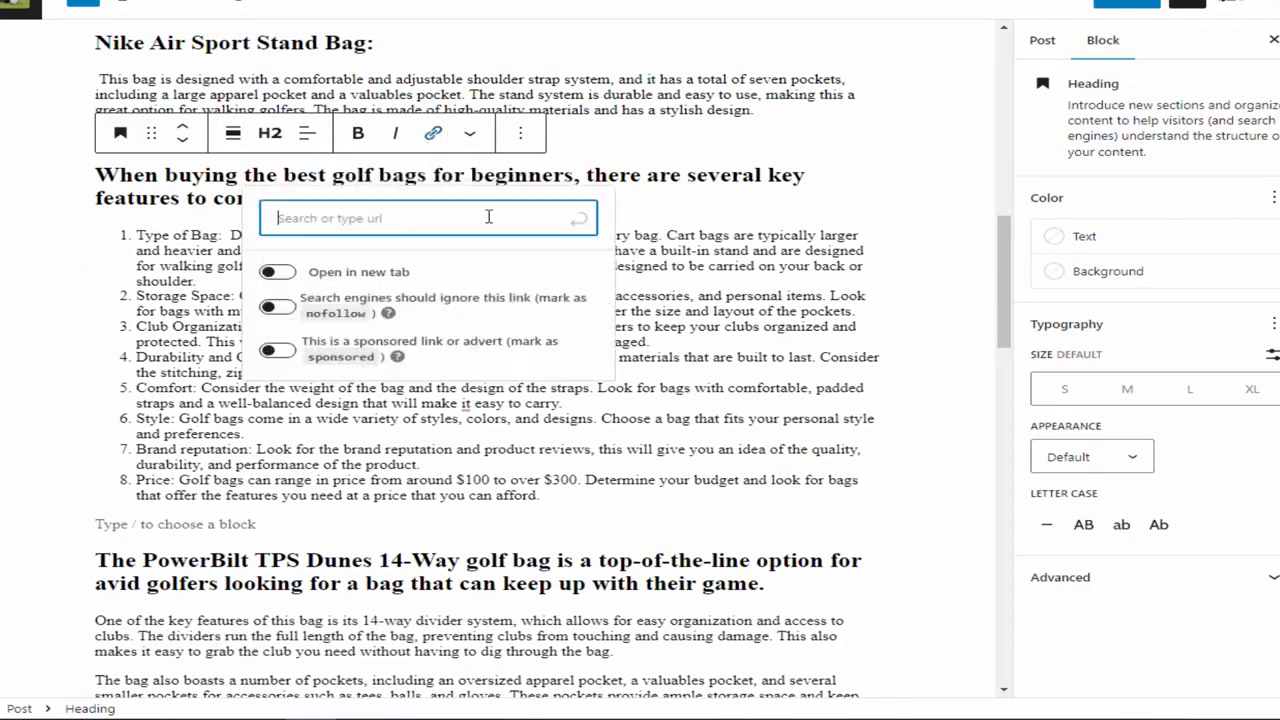
pyautogui.write('https://famousgolfbags.com/how-to-buy-different-types-of-best-golf-cart-bags-in-2023/')
pyautogui.click(277, 342)
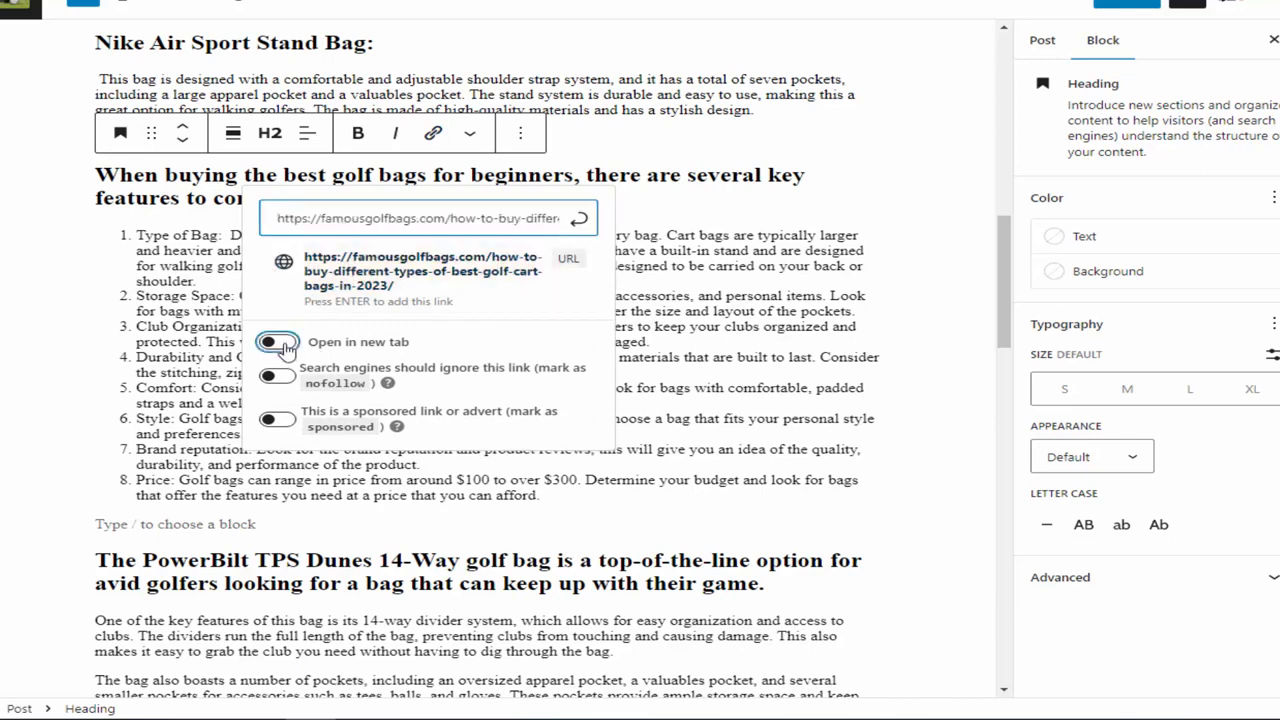
pyautogui.click(580, 220)
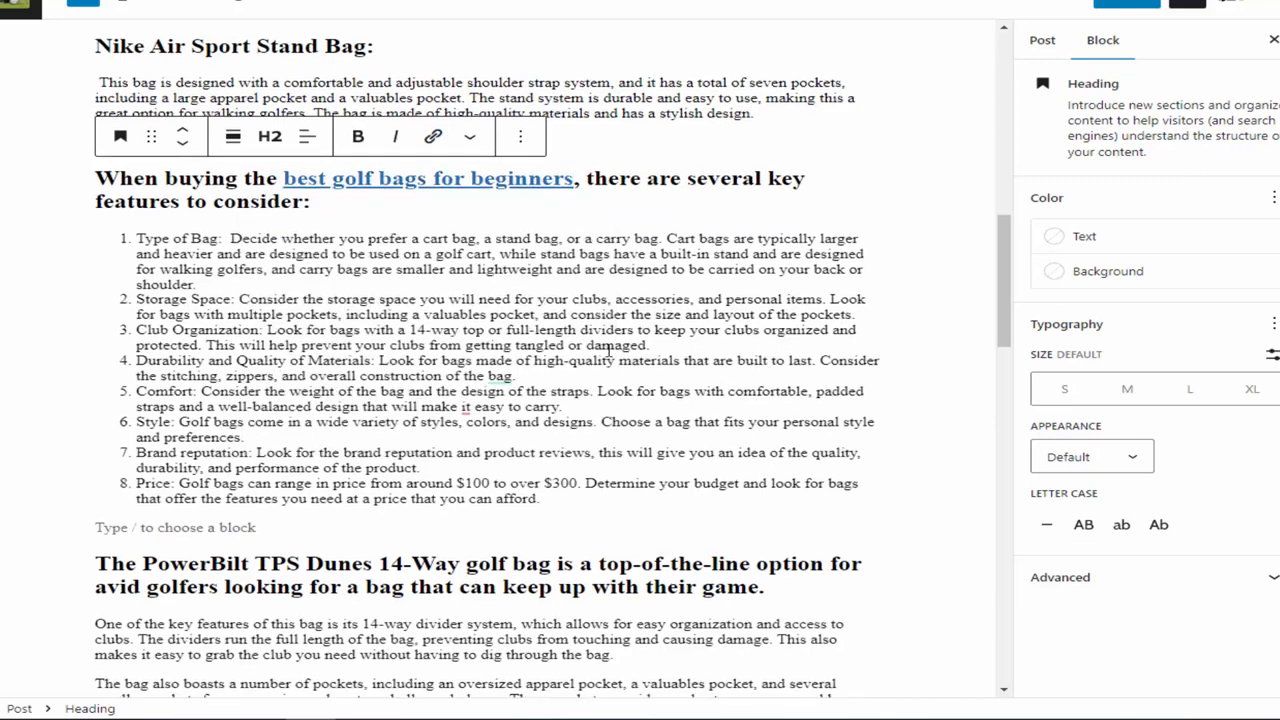
pyautogui.scroll(10, 600, 352)
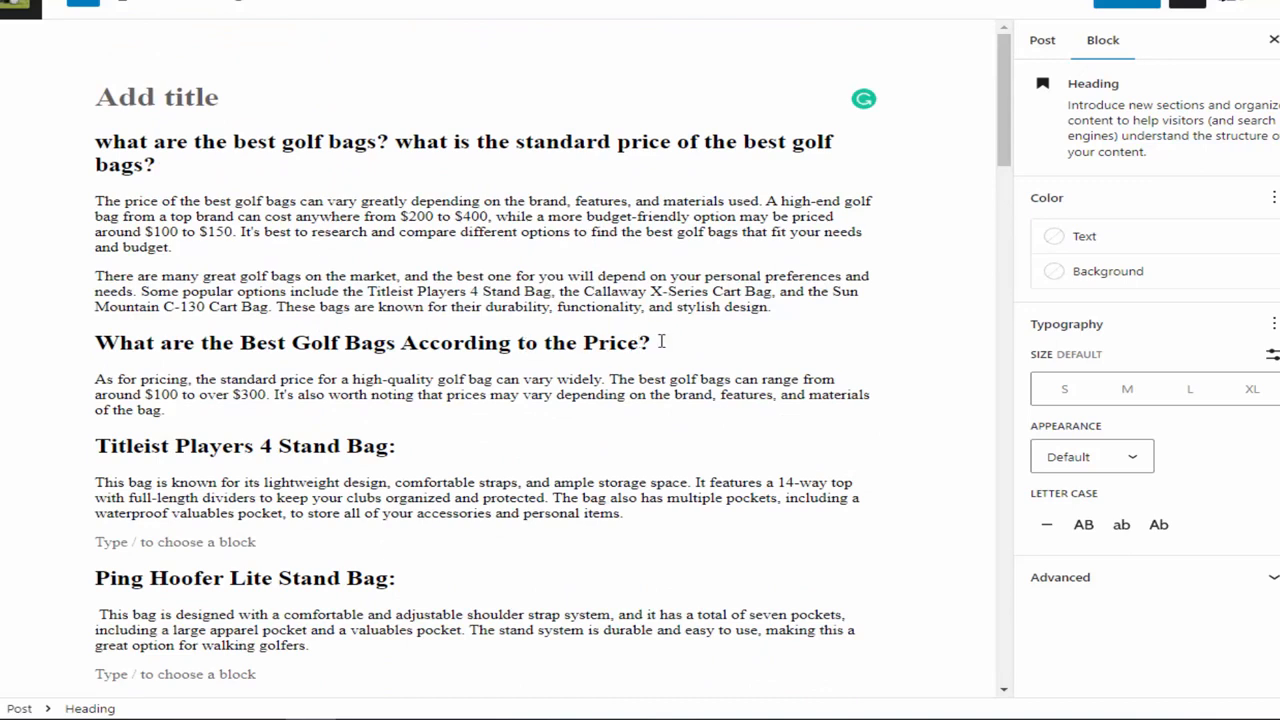
pyautogui.moveTo(396, 446); pyautogui.dragTo(94, 446)
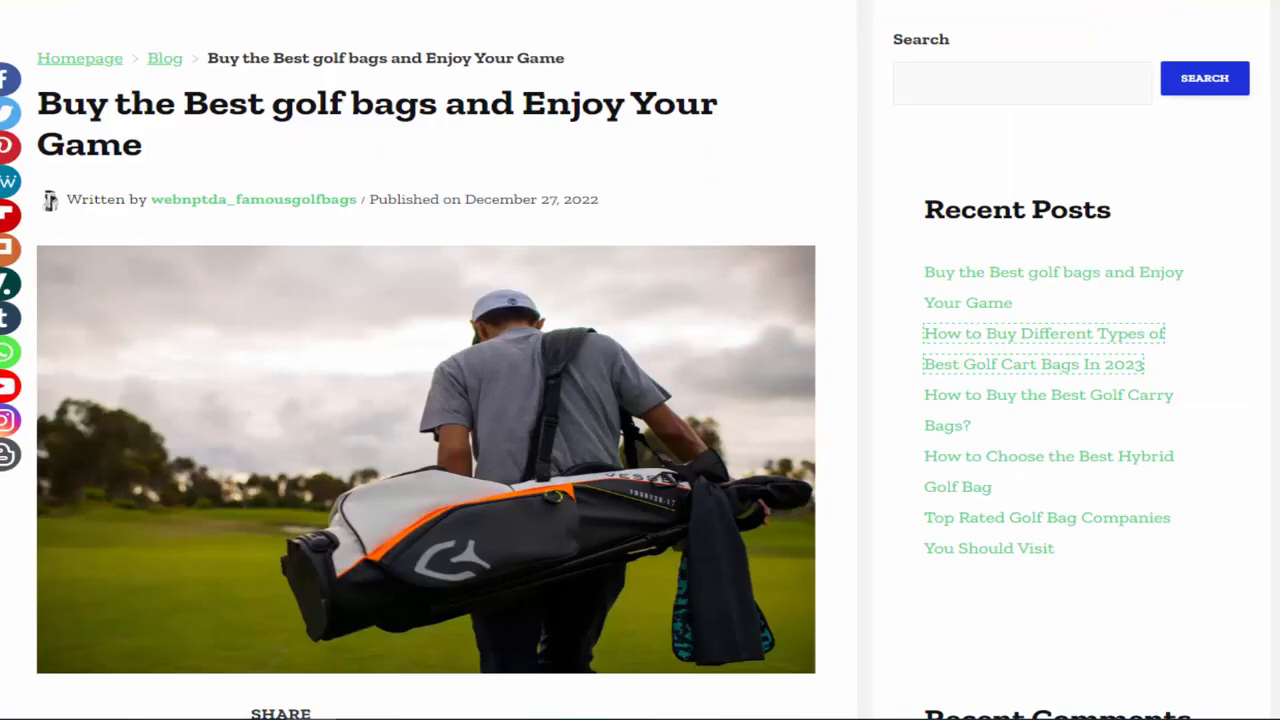
pyautogui.scroll(-5, 420, 400)
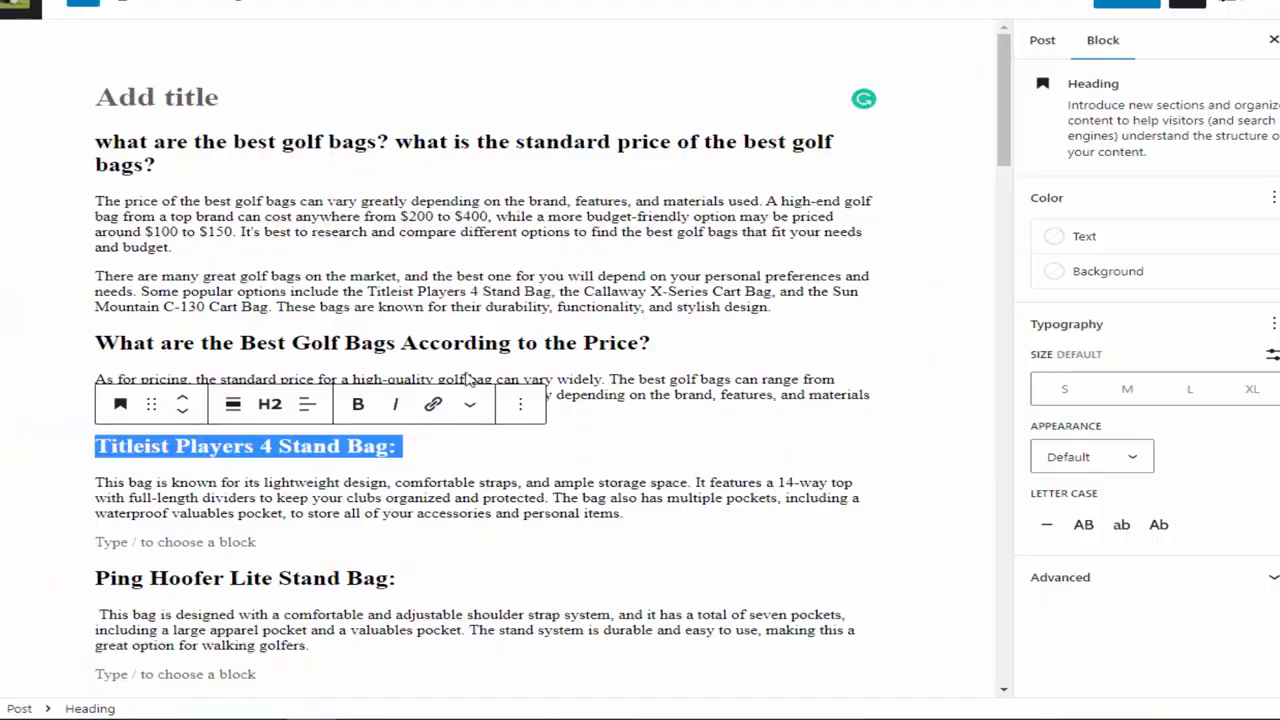
pyautogui.click(432, 404)
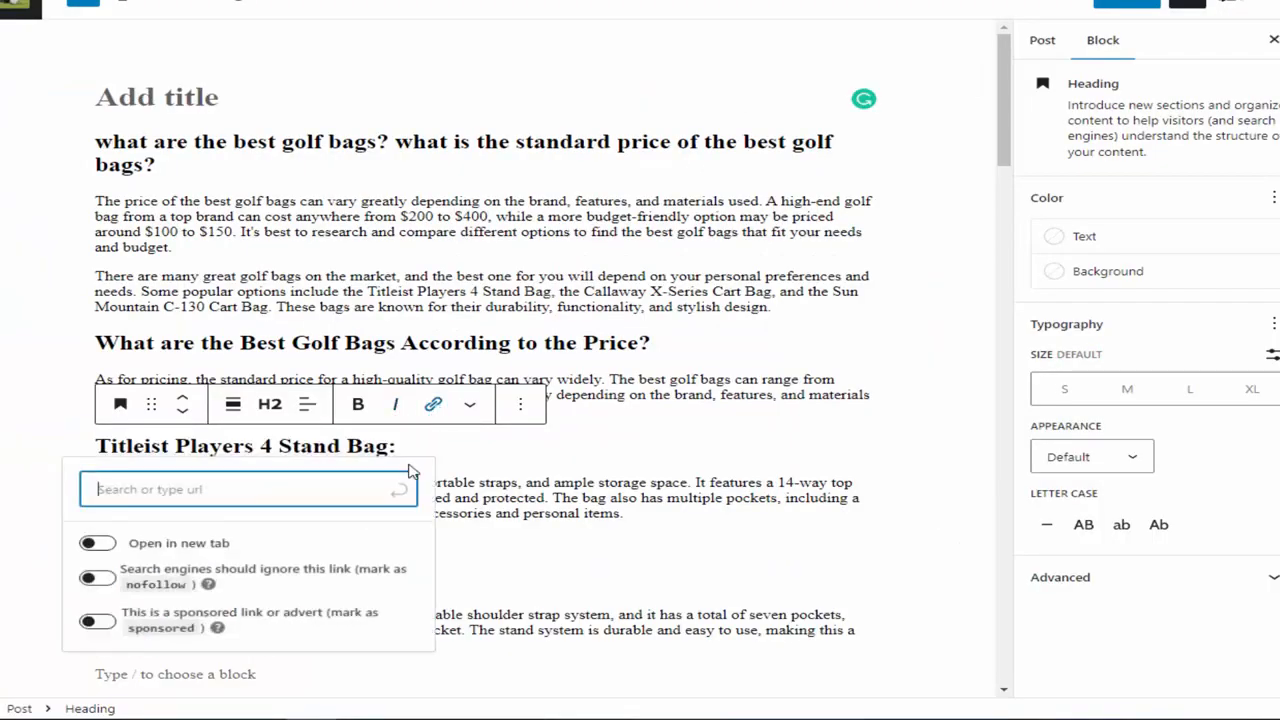
pyautogui.write('https://famousgolfbags.com/')
pyautogui.click(97, 584)
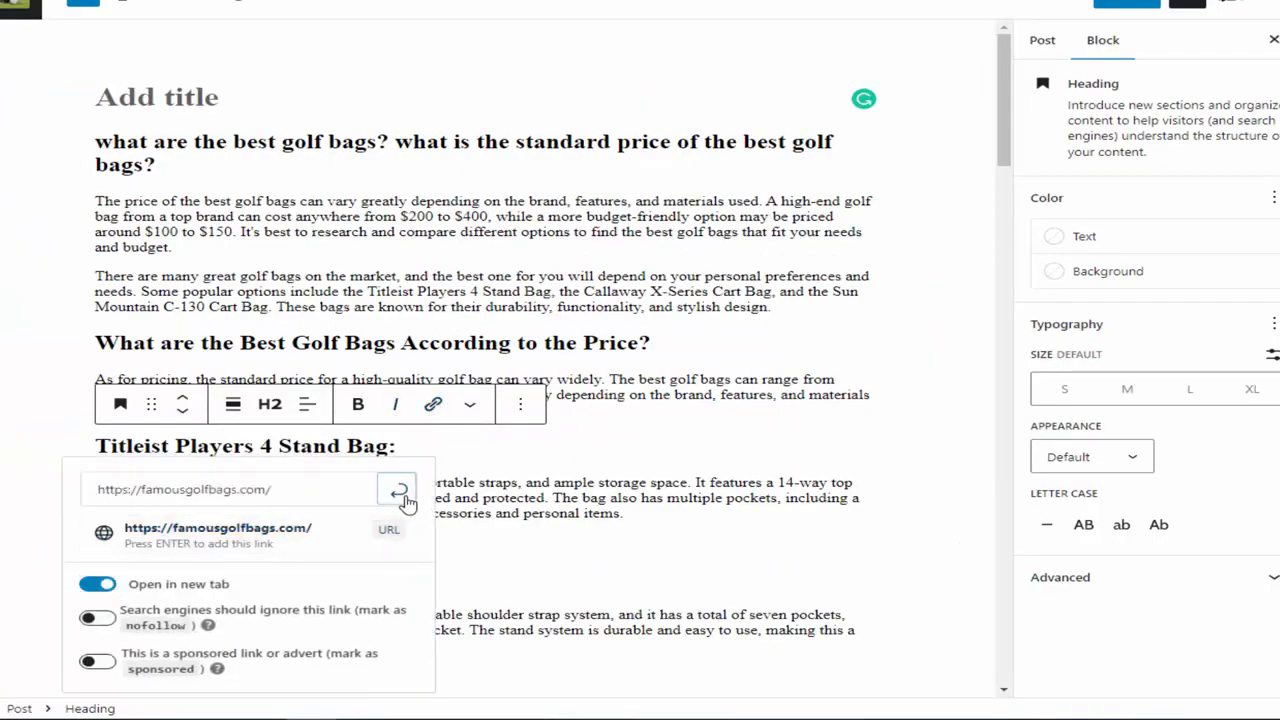
pyautogui.click(399, 489)
# Step: Search Google for "best golf bags" in a new tab and browse the image results
pyautogui.scroll(-4, 679, 428)
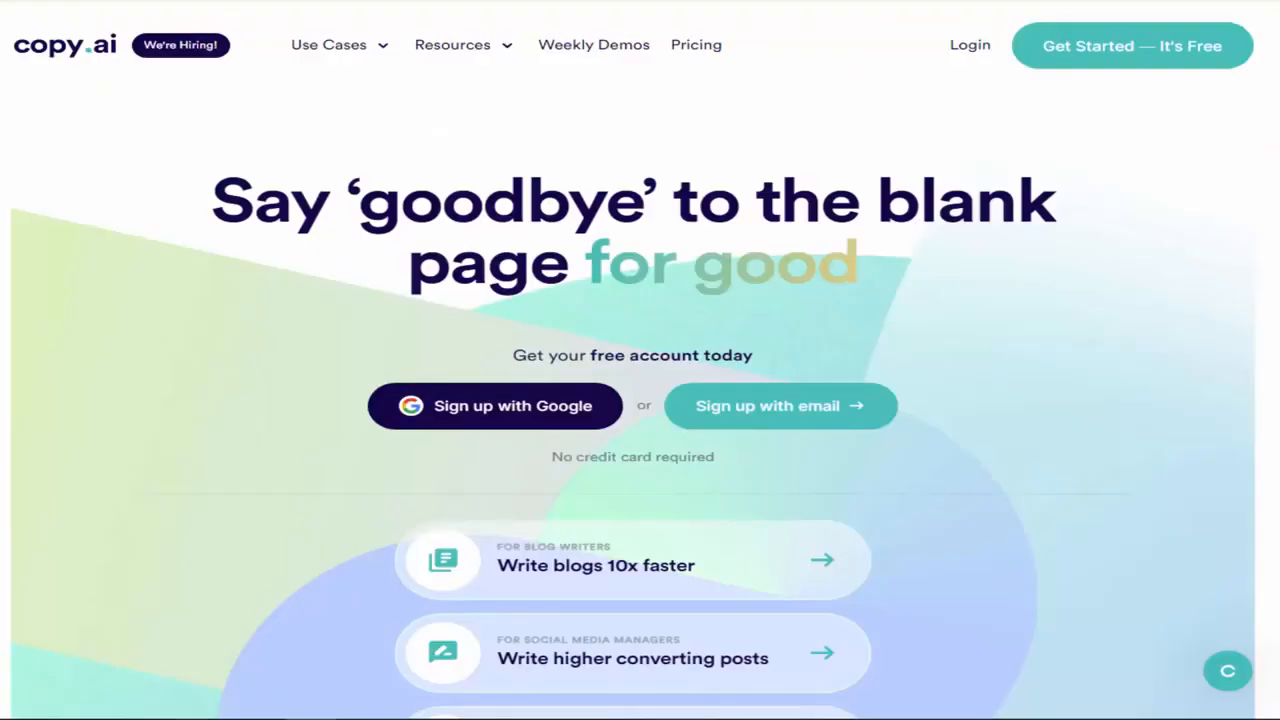
pyautogui.hotkey('ctrl', 't')
pyautogui.write('best gol')
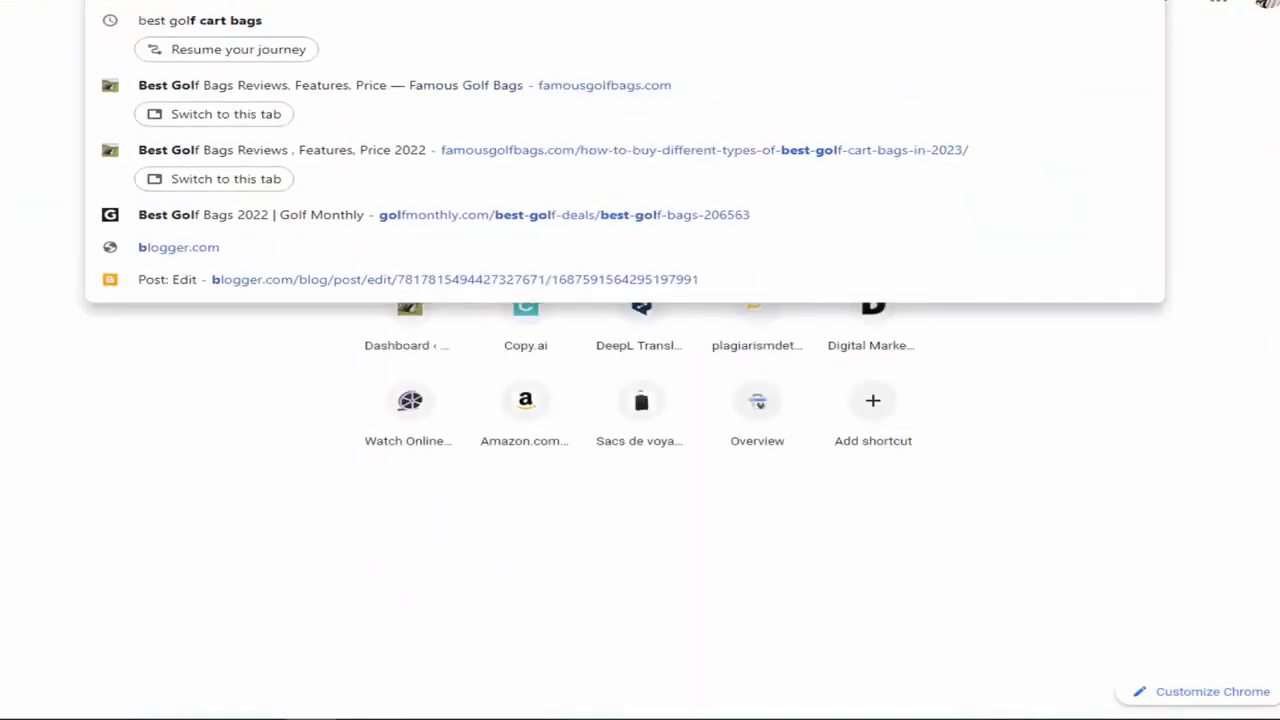
pyautogui.write('f bags')
pyautogui.press('Return')
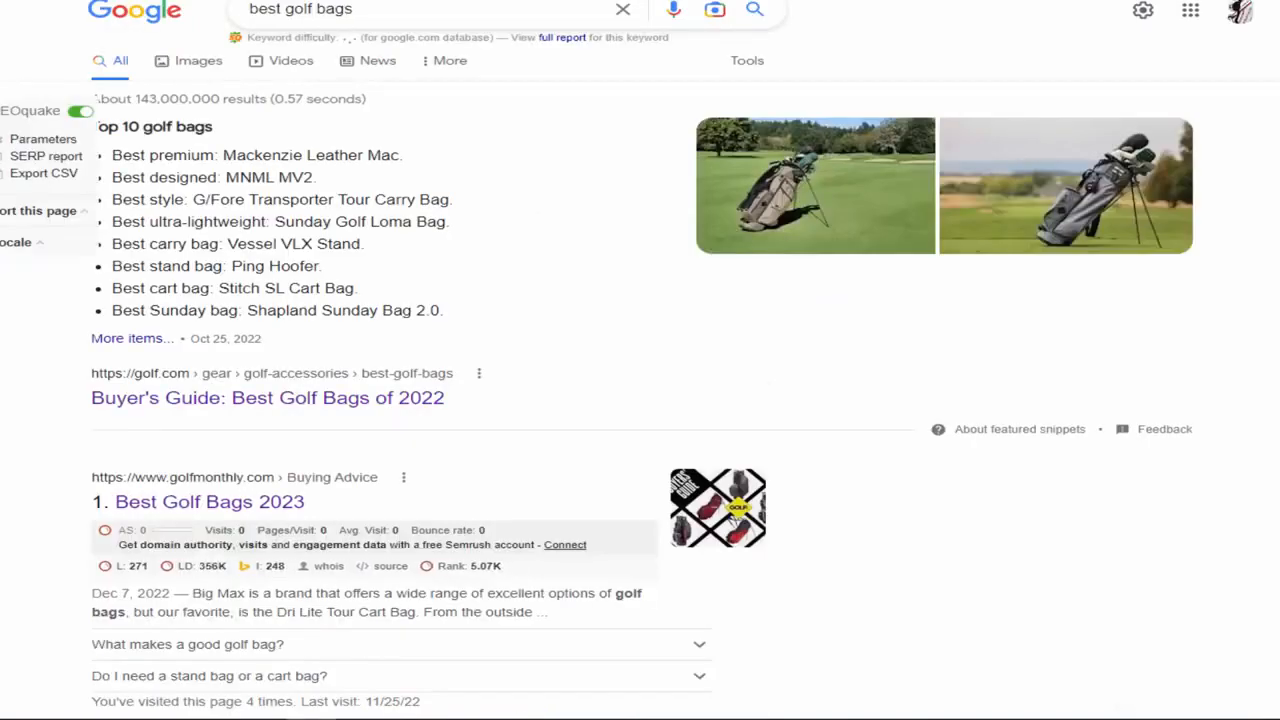
pyautogui.click(222, 66)
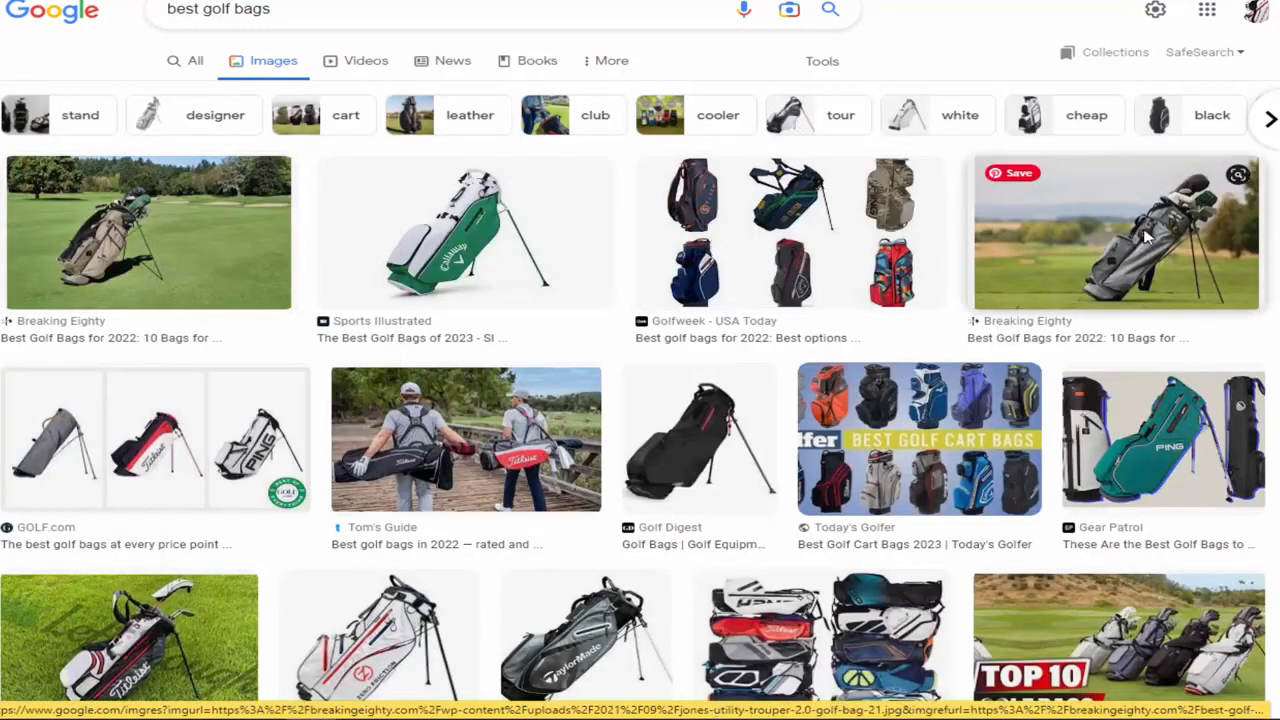
pyautogui.scroll(-3, 1122, 250)
# Step: Open the chosen golf bag image results, including the MyGolfSpy stand bags photo, in new tabs
pyautogui.rightClick(460, 114)
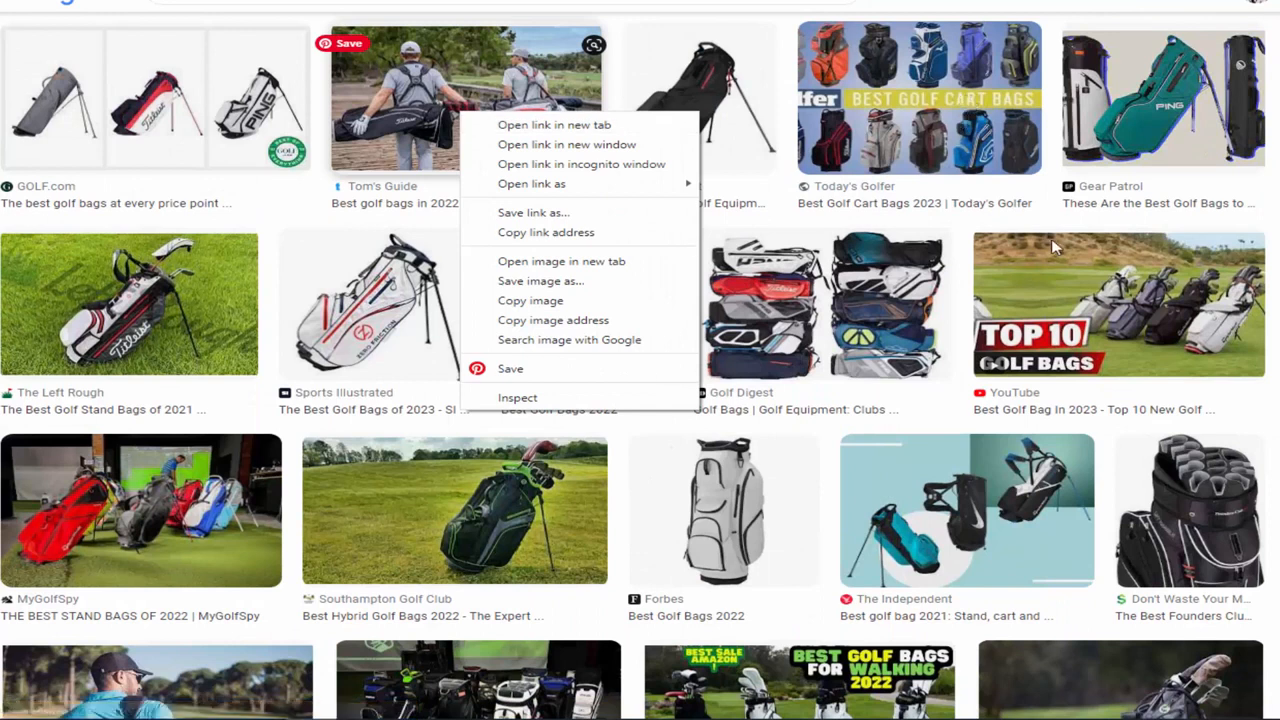
pyautogui.rightClick(128, 473)
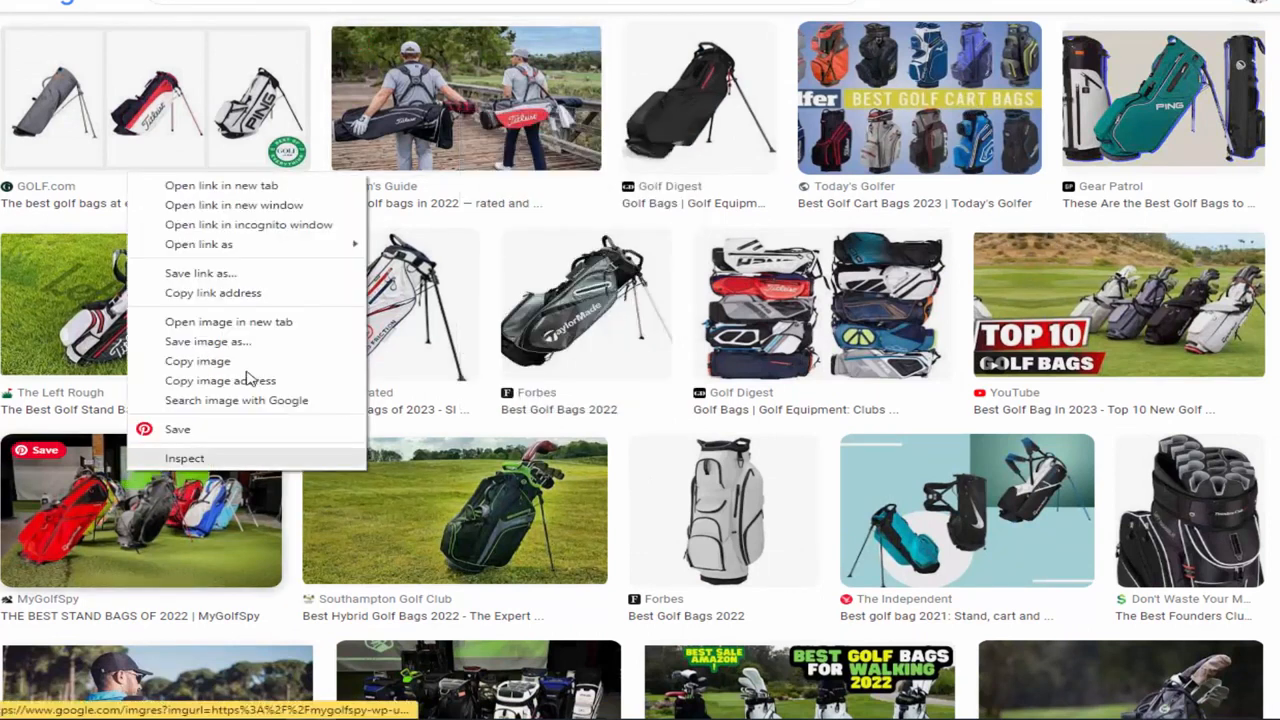
pyautogui.click(303, 186)
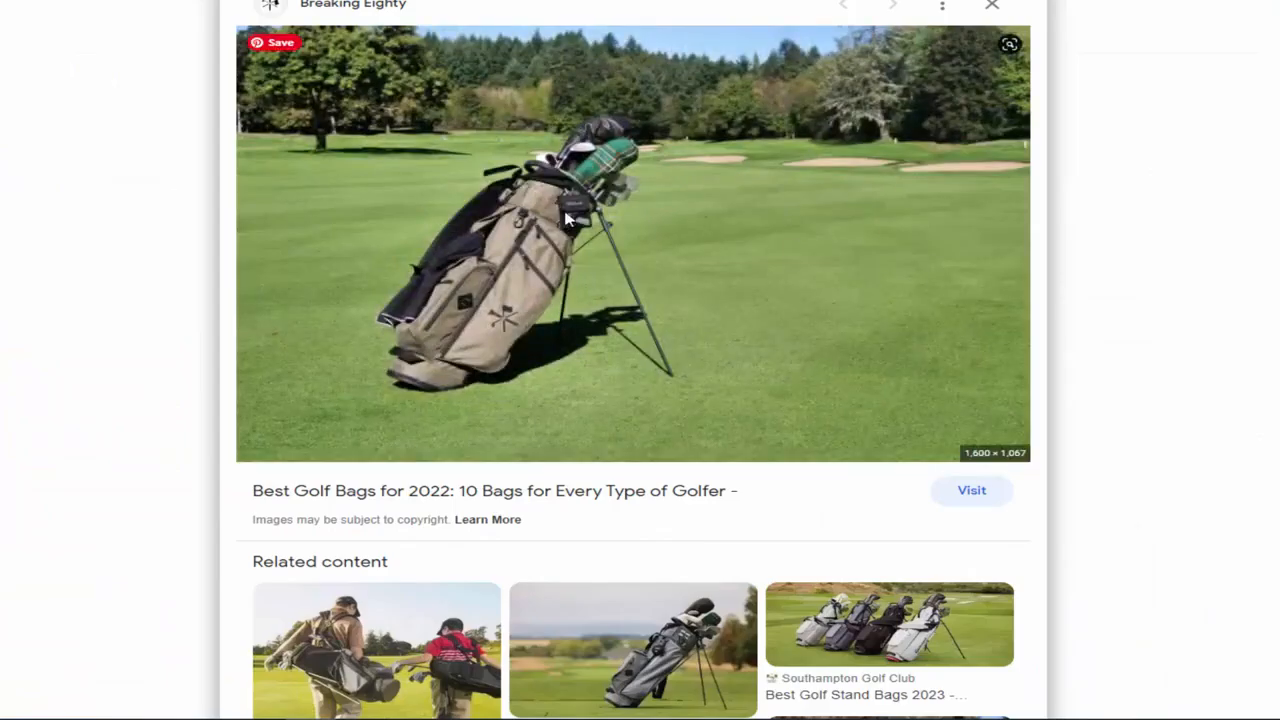
# Step: Save the two Breaking Eighty bag photos as jones-golf-bags and jones-utility-trouper-2.0-golf-bag-21
pyautogui.rightClick(562, 212)
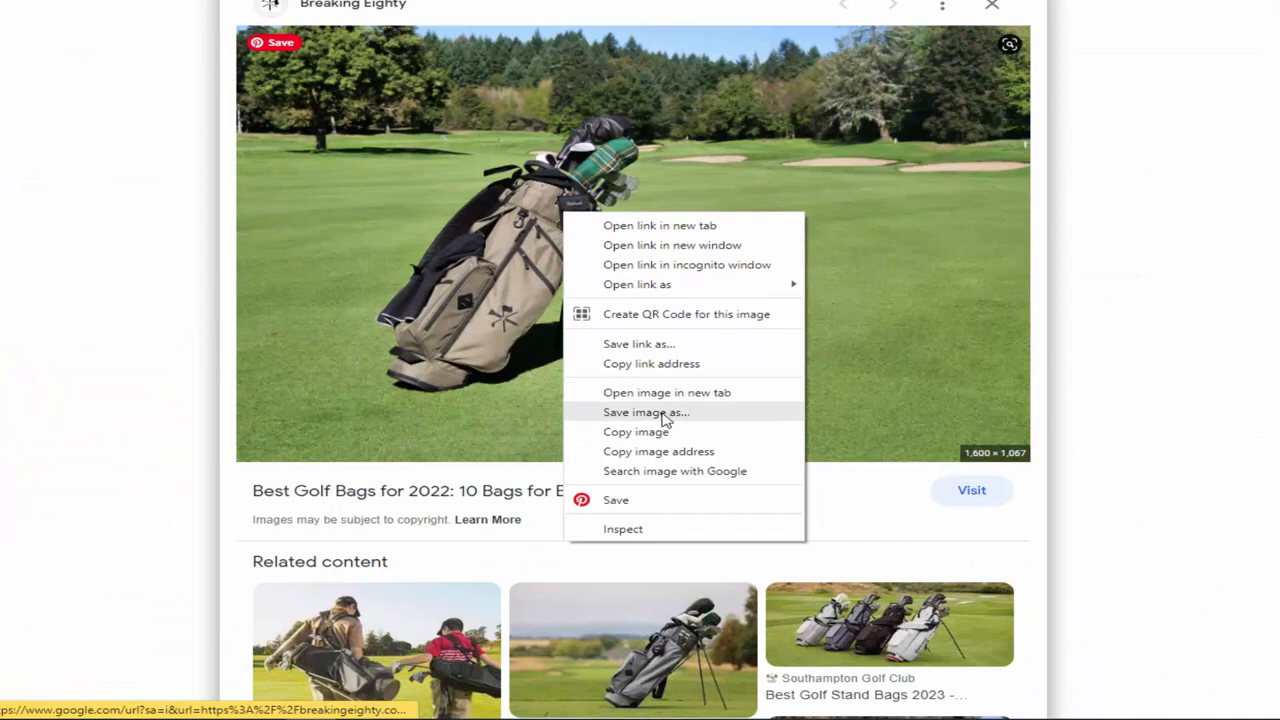
pyautogui.click(665, 421)
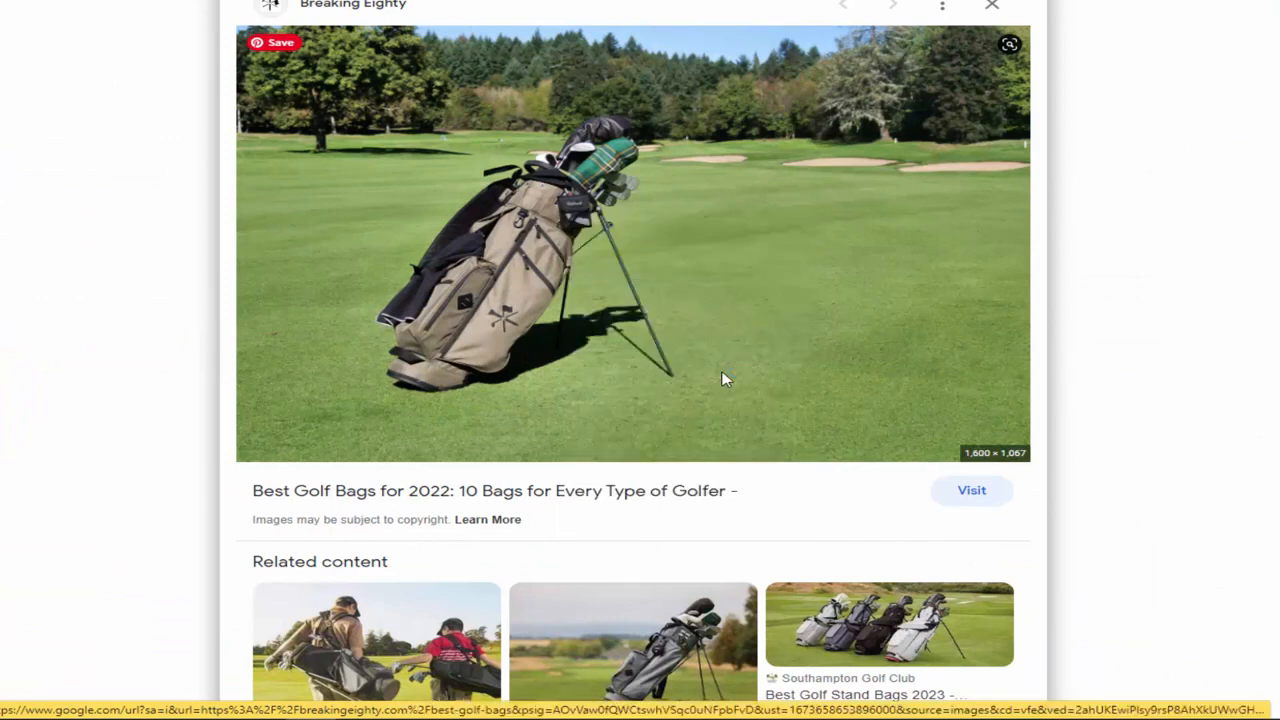
pyautogui.click(466, 288)
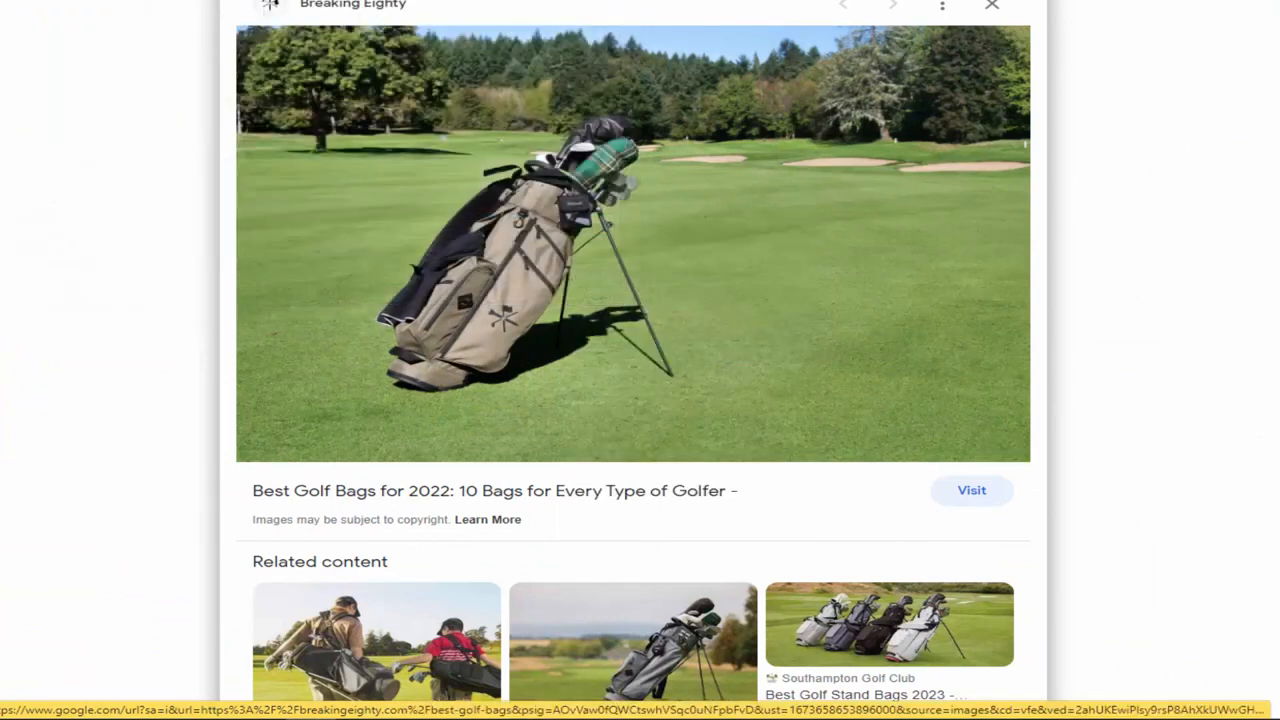
pyautogui.press('Right')
pyautogui.rightClick(582, 198)
pyautogui.click(668, 399)
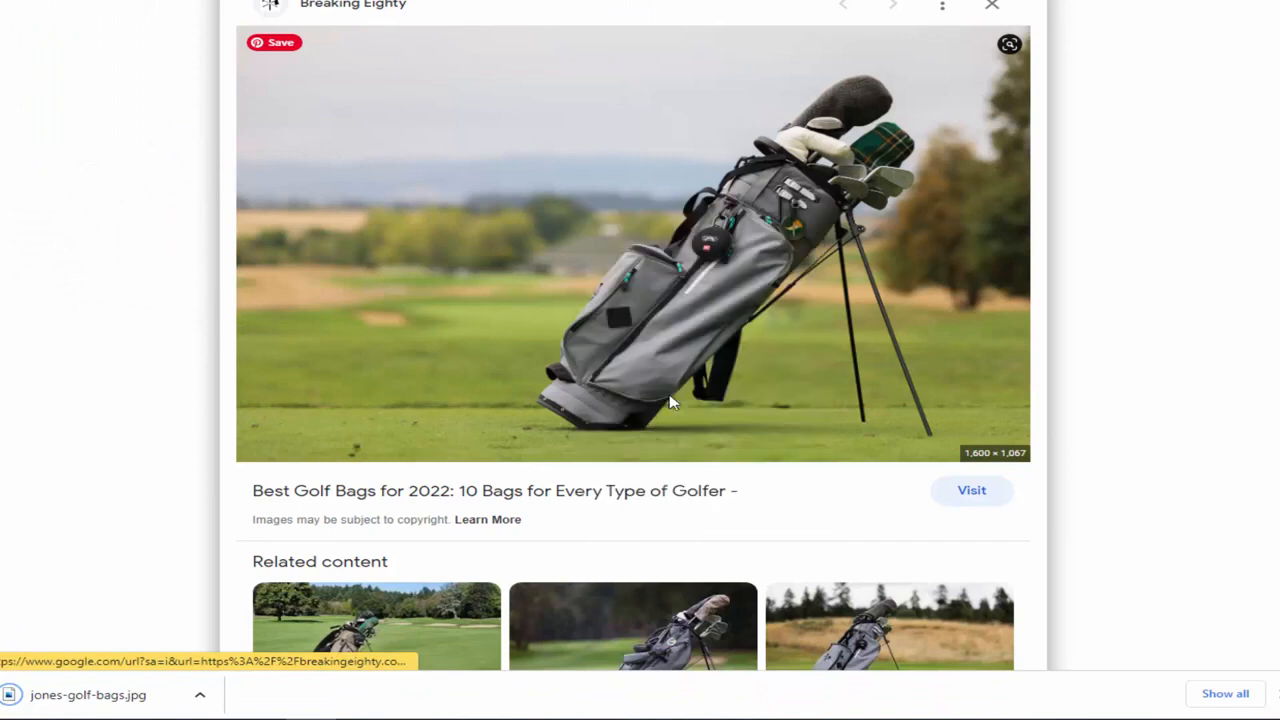
pyautogui.click(463, 288)
# Step: Save the MyGolfSpy stand bags photo as Best_Stand_Bags_2022-1-2
pyautogui.press('Right')
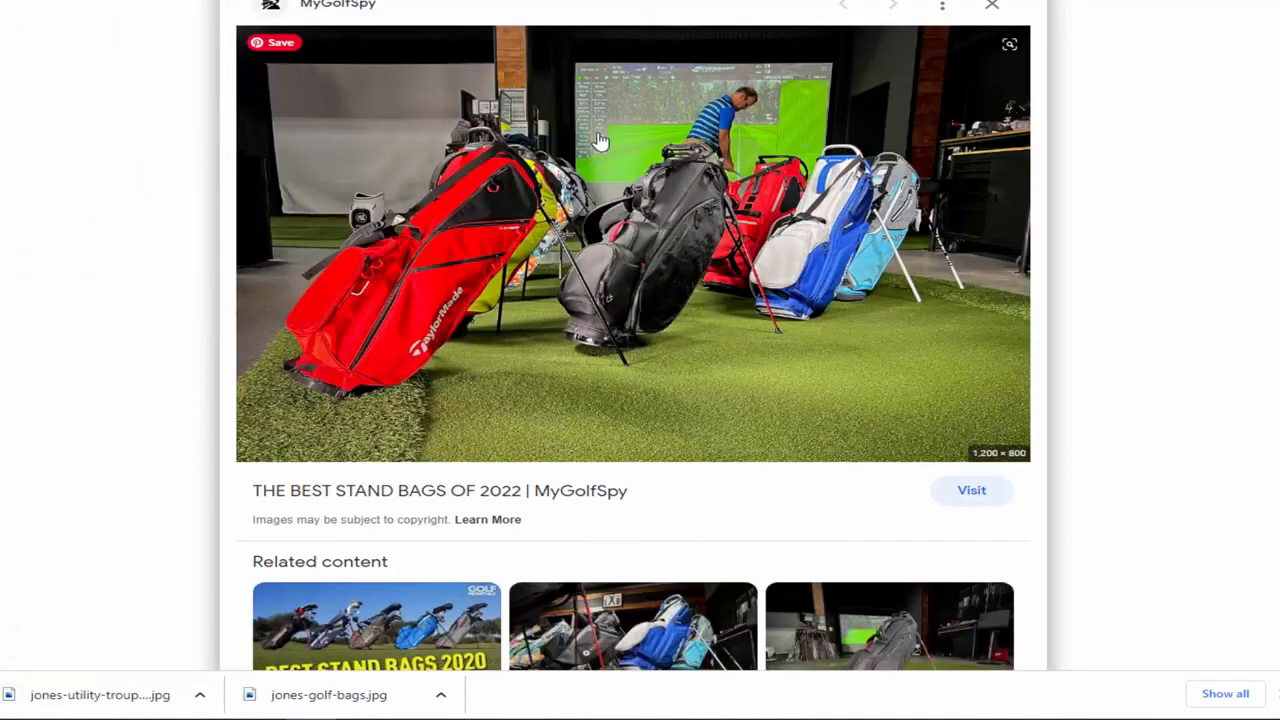
pyautogui.rightClick(599, 133)
pyautogui.click(690, 352)
pyautogui.rightClick(661, 240)
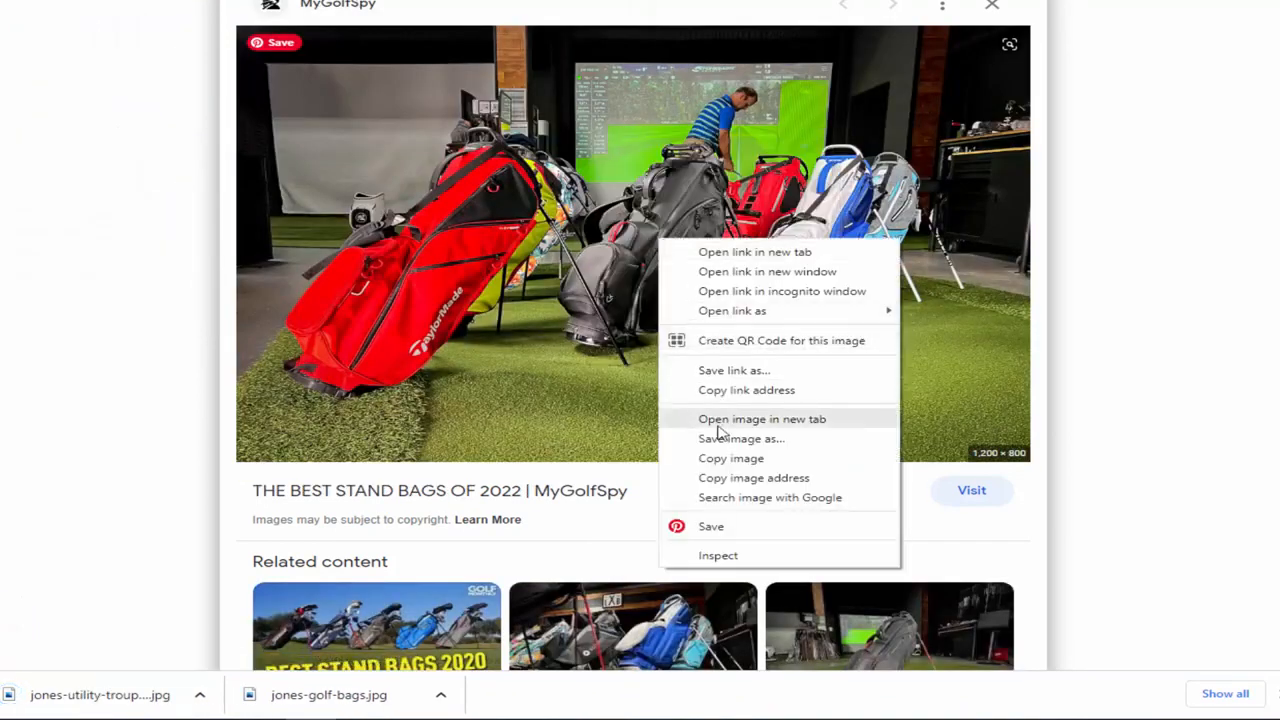
pyautogui.click(724, 456)
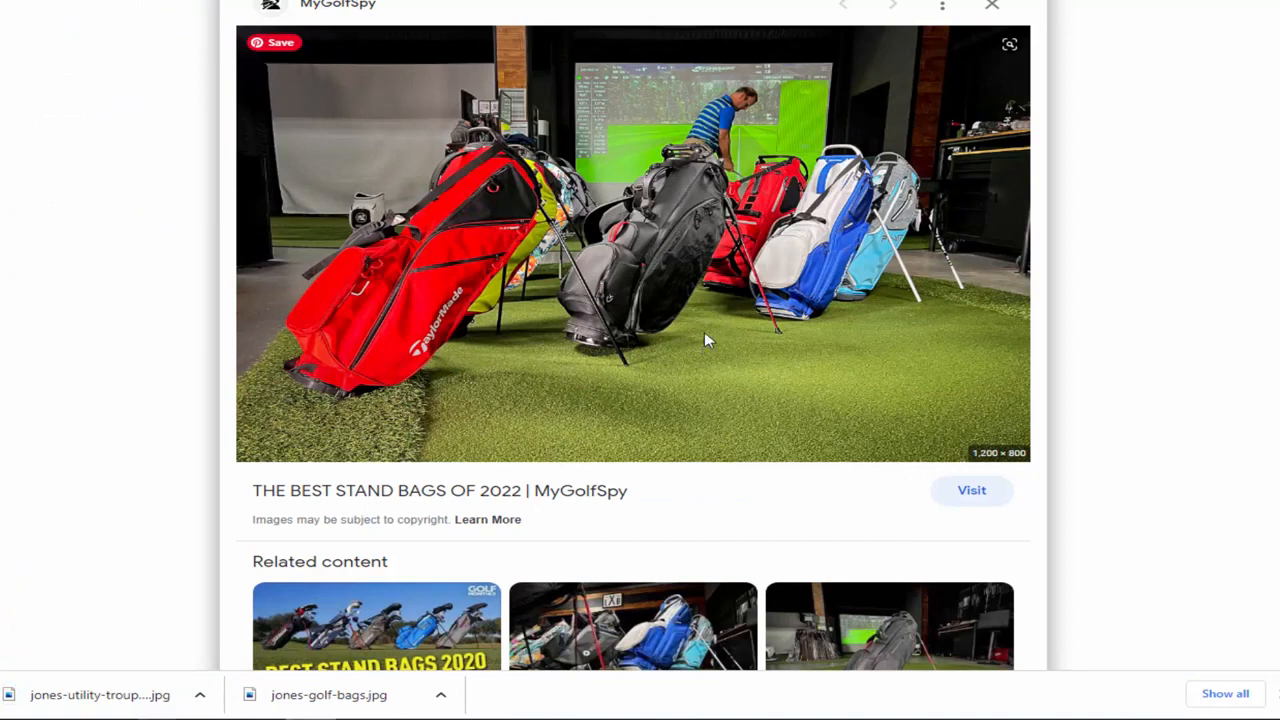
pyautogui.click(482, 287)
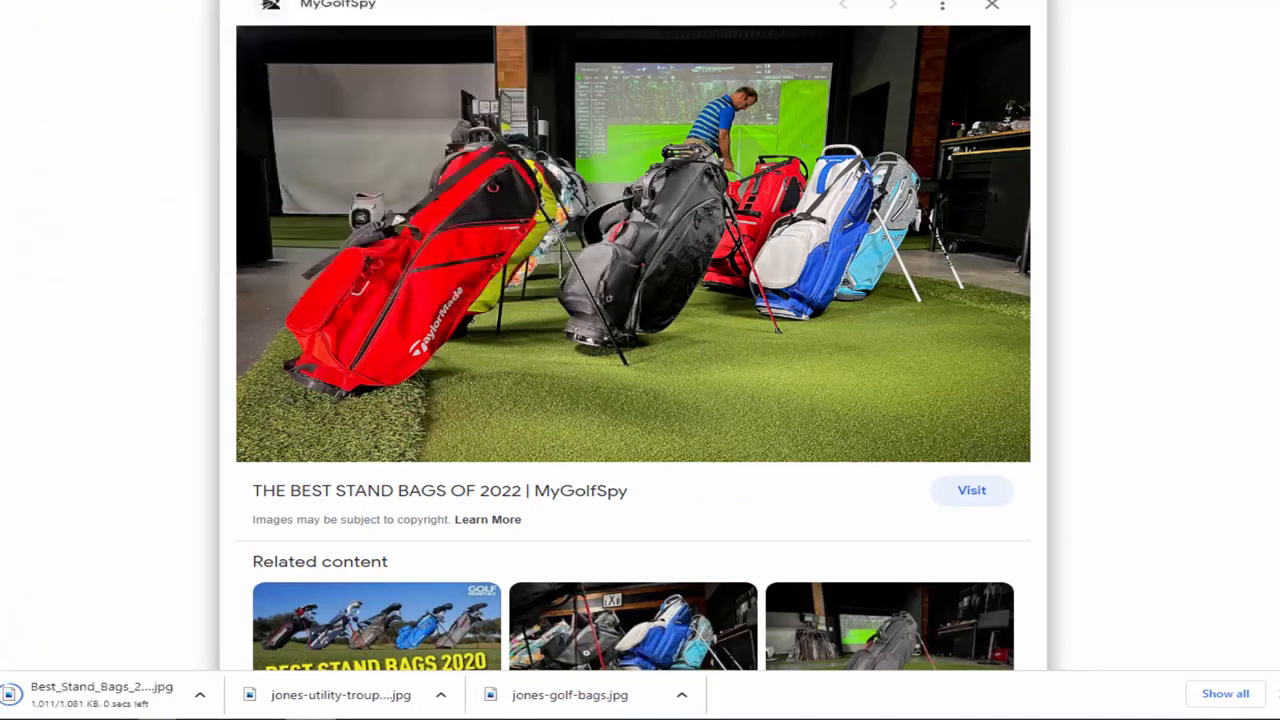
# Step: Insert an image block above the heading "What are the Best Golf Bags According to the Price?" and upload Best_Stand_Bags_2022-1-2 into it
pyautogui.click(480, 2)
pyautogui.scroll(2, 455, 250)
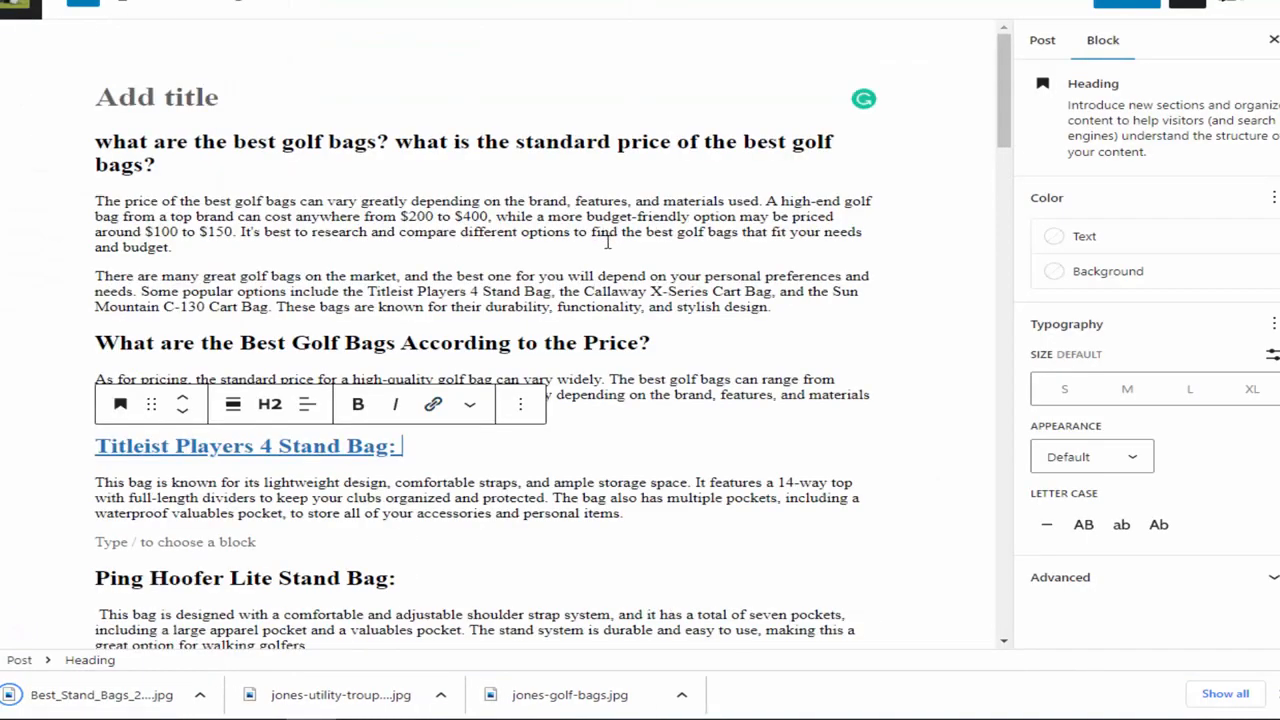
pyautogui.scroll(-2, 608, 241)
pyautogui.click(784, 133)
pyautogui.press('Return')
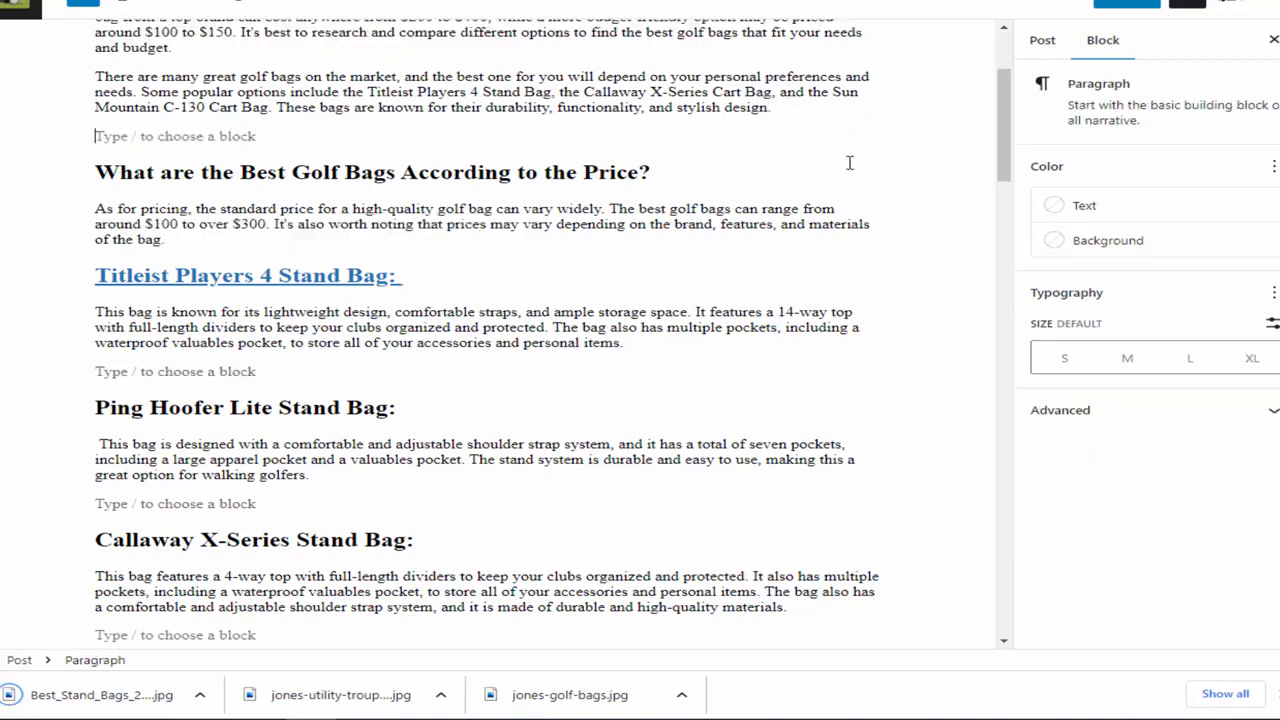
pyautogui.click(867, 139)
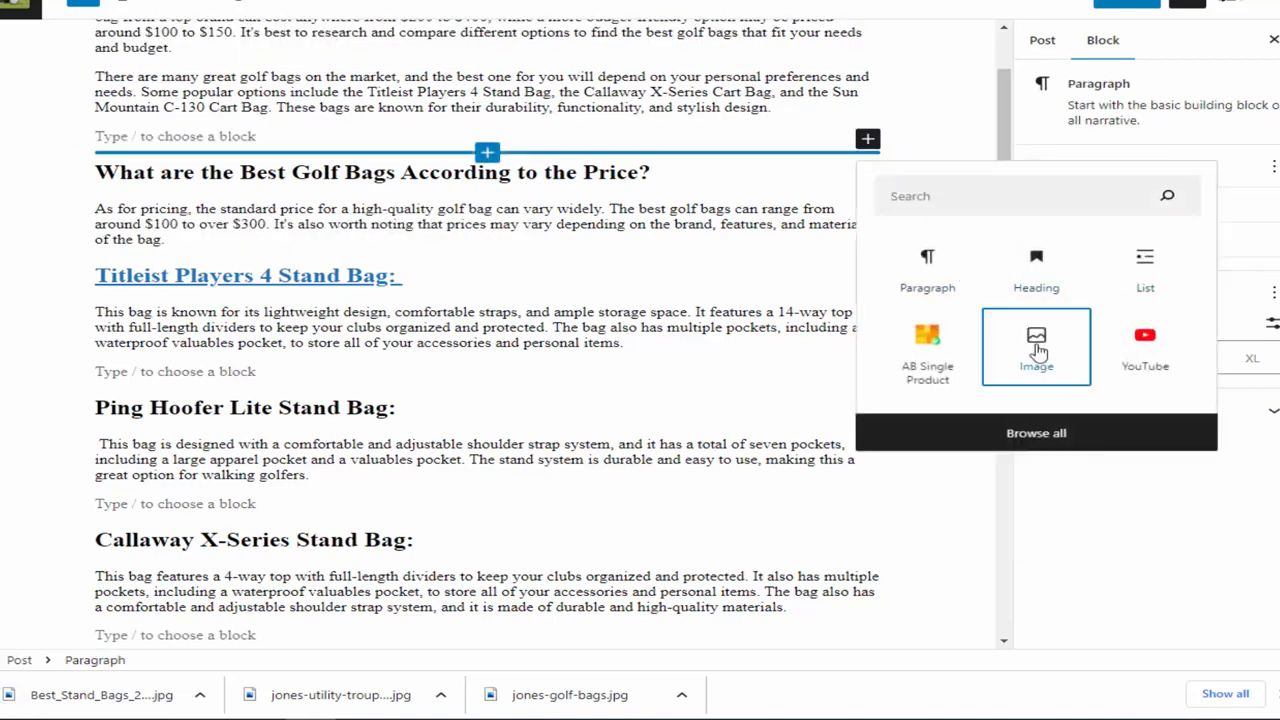
pyautogui.click(1036, 345)
pyautogui.click(143, 245)
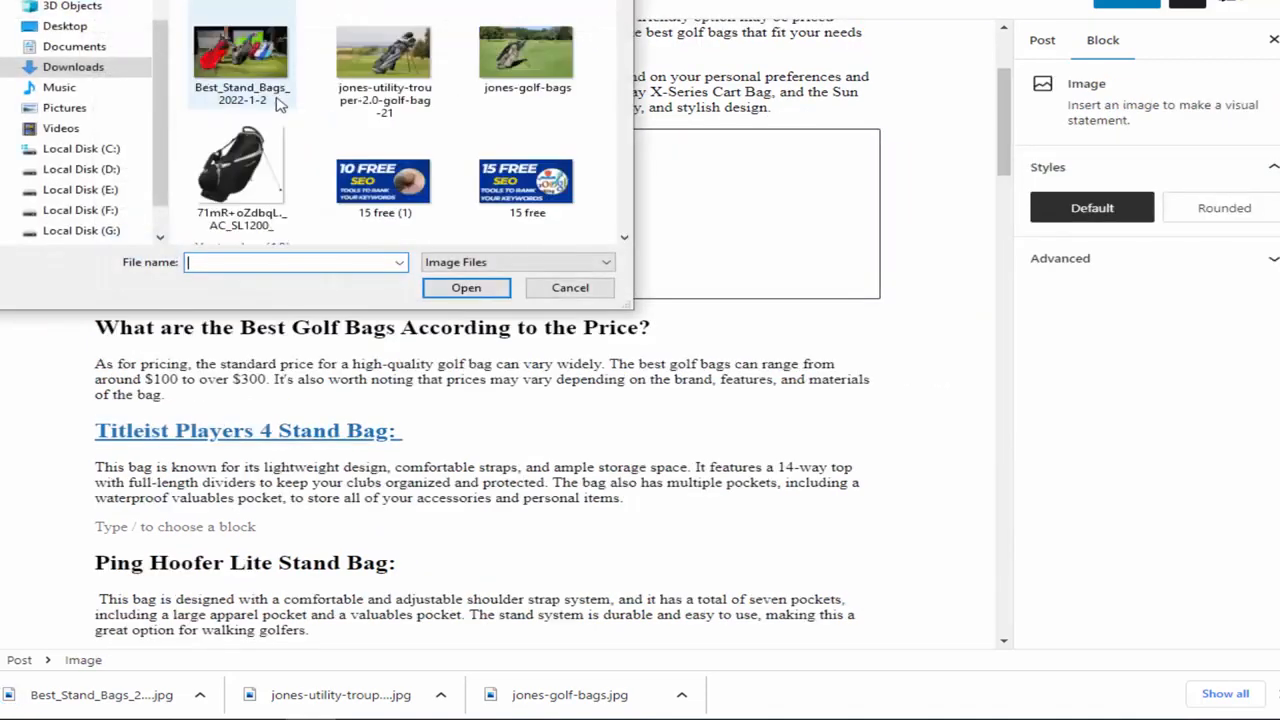
pyautogui.doubleClick(240, 60)
# Step: Insert an image block above the heading "Nike Air Sport Stand Bag:" and upload jones-utility-trouper-2.0-golf-bag-21 into it
pyautogui.scroll(-10, 507, 352)
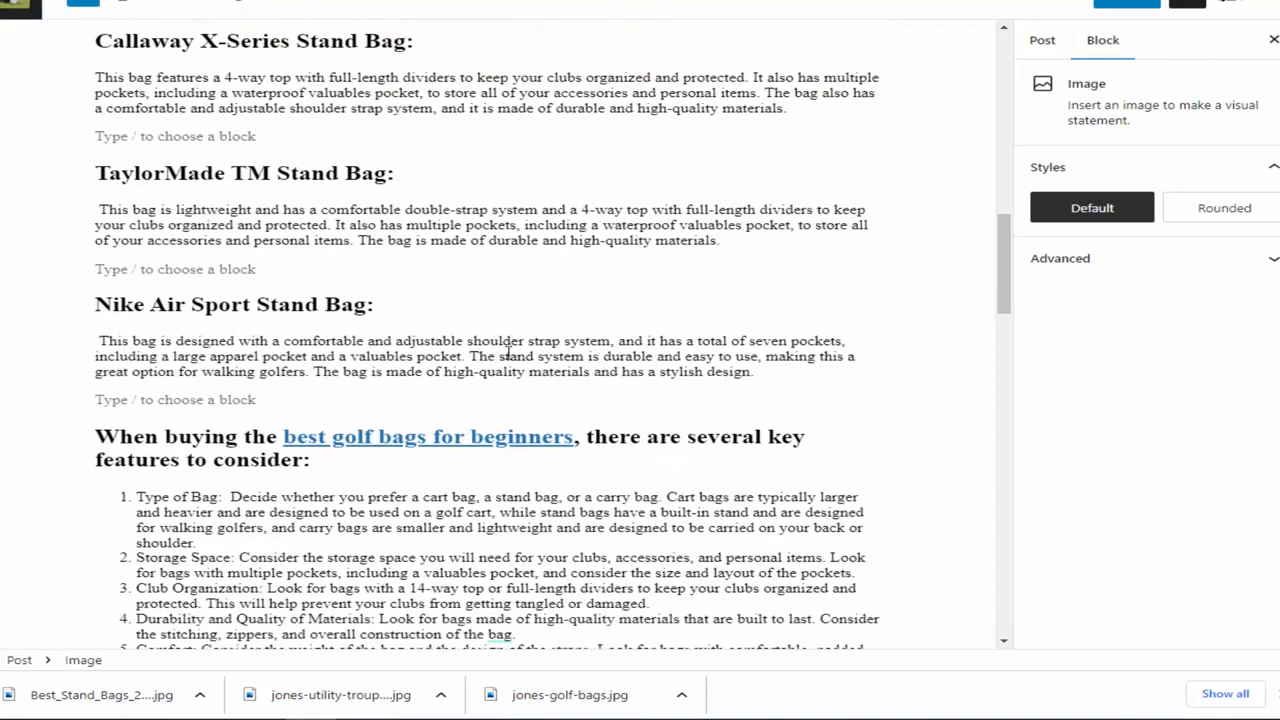
pyautogui.scroll(-3, 700, 338)
pyautogui.scroll(3, 763, 213)
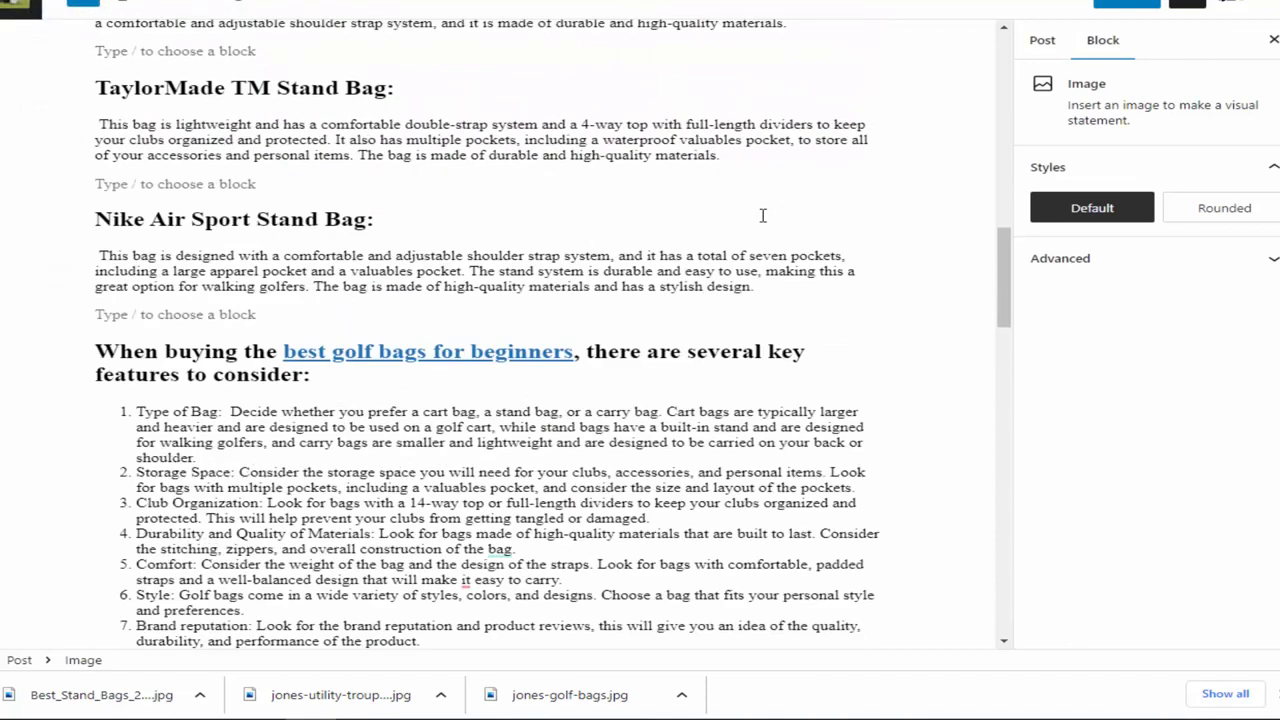
pyautogui.click(757, 156)
pyautogui.click(867, 157)
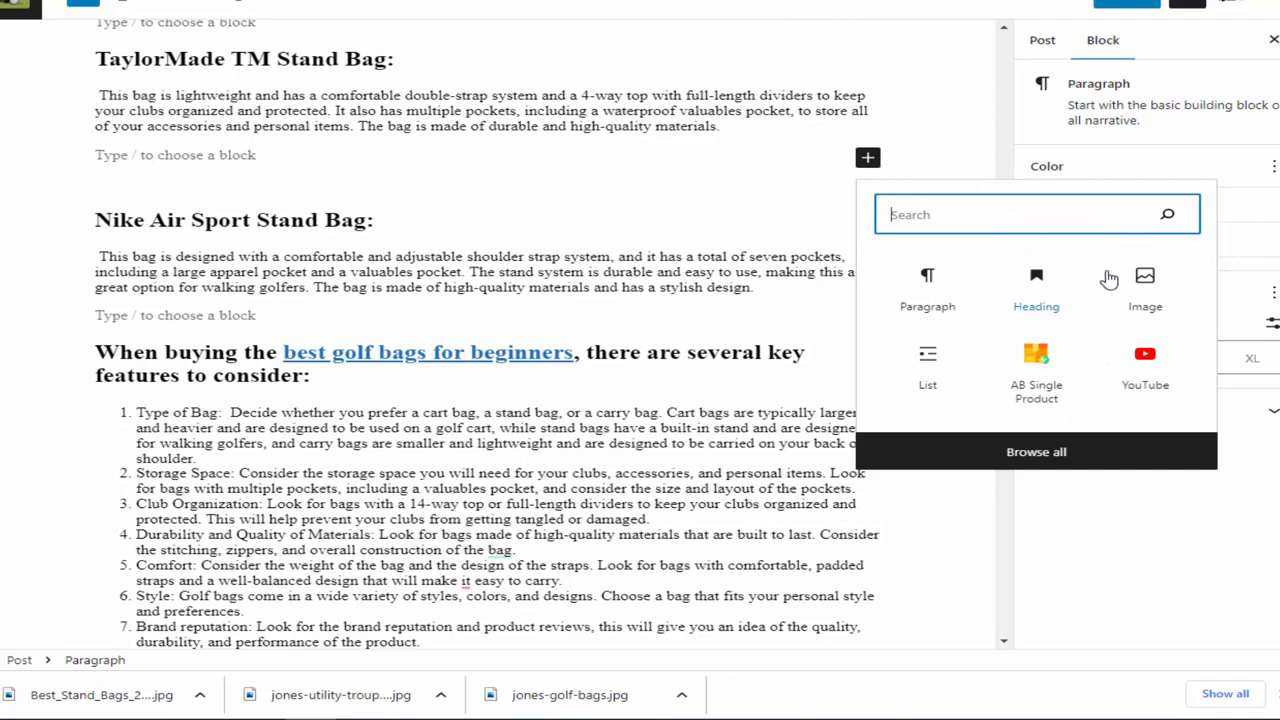
pyautogui.click(1112, 276)
pyautogui.click(140, 263)
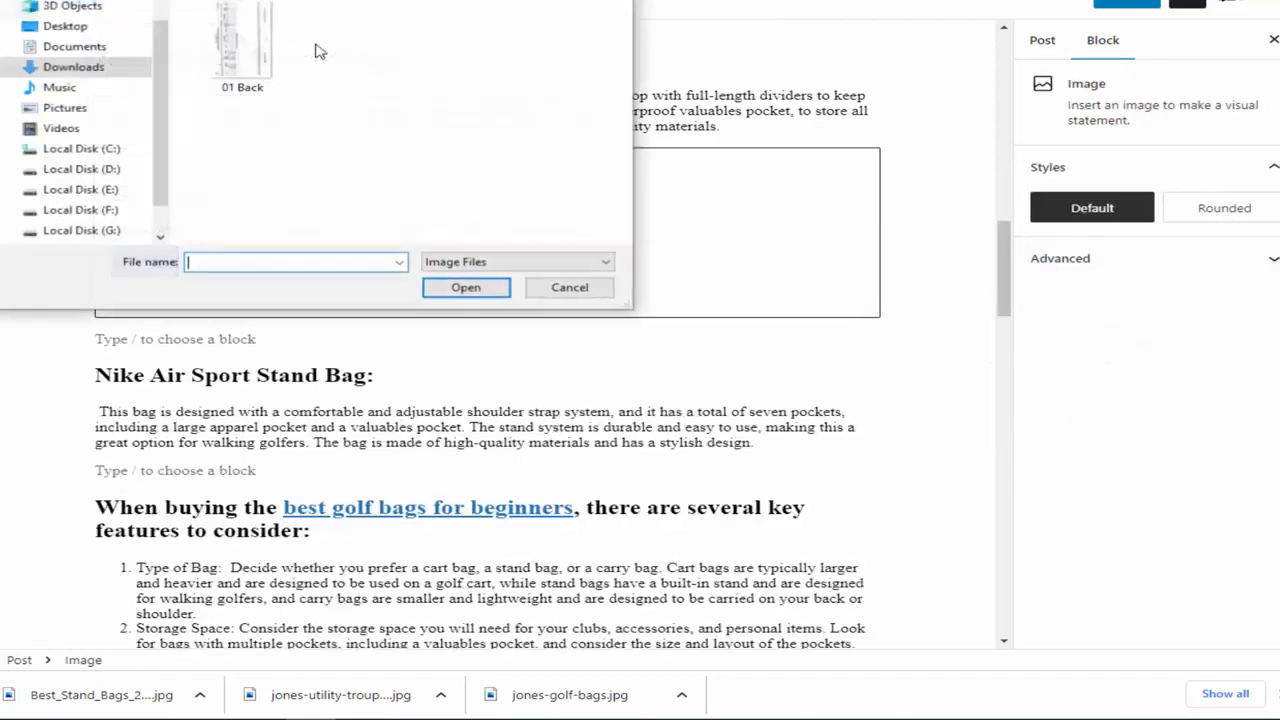
pyautogui.doubleClick(408, 73)
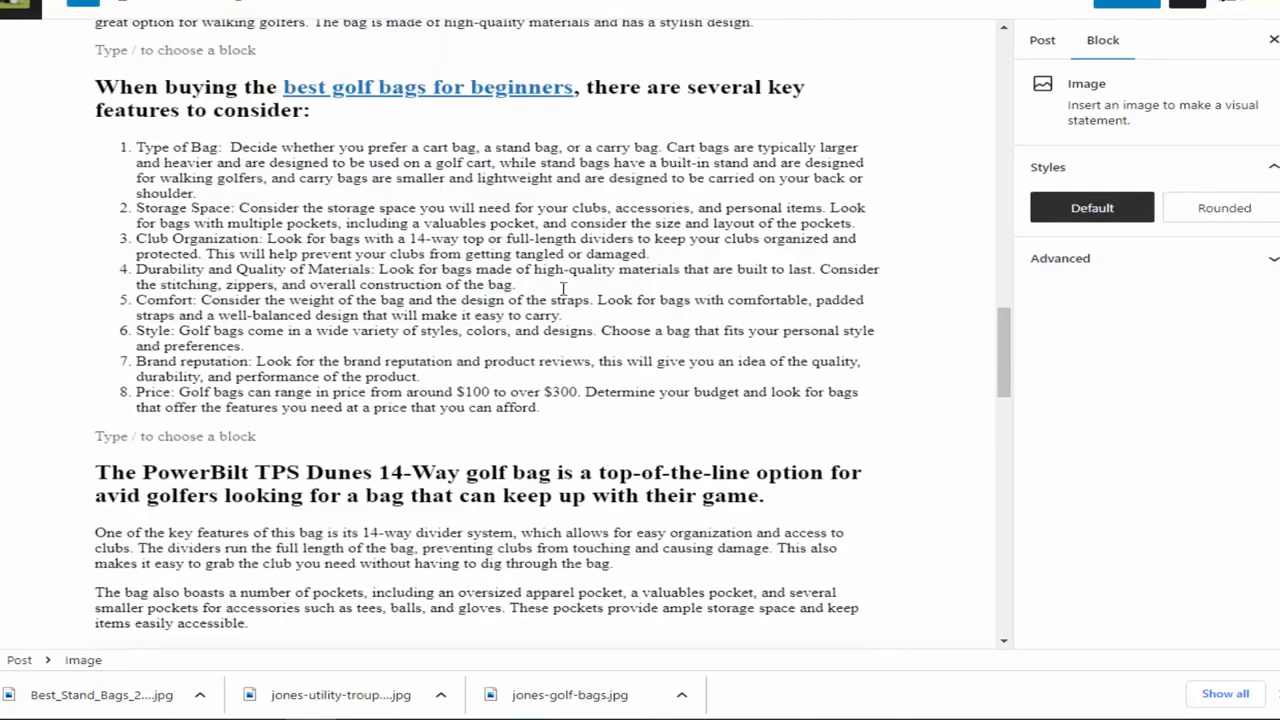
# Step: Show the post-level settings and review the post content down to the Yoast SEO title, slug and meta description
pyautogui.scroll(-7, 627, 322)
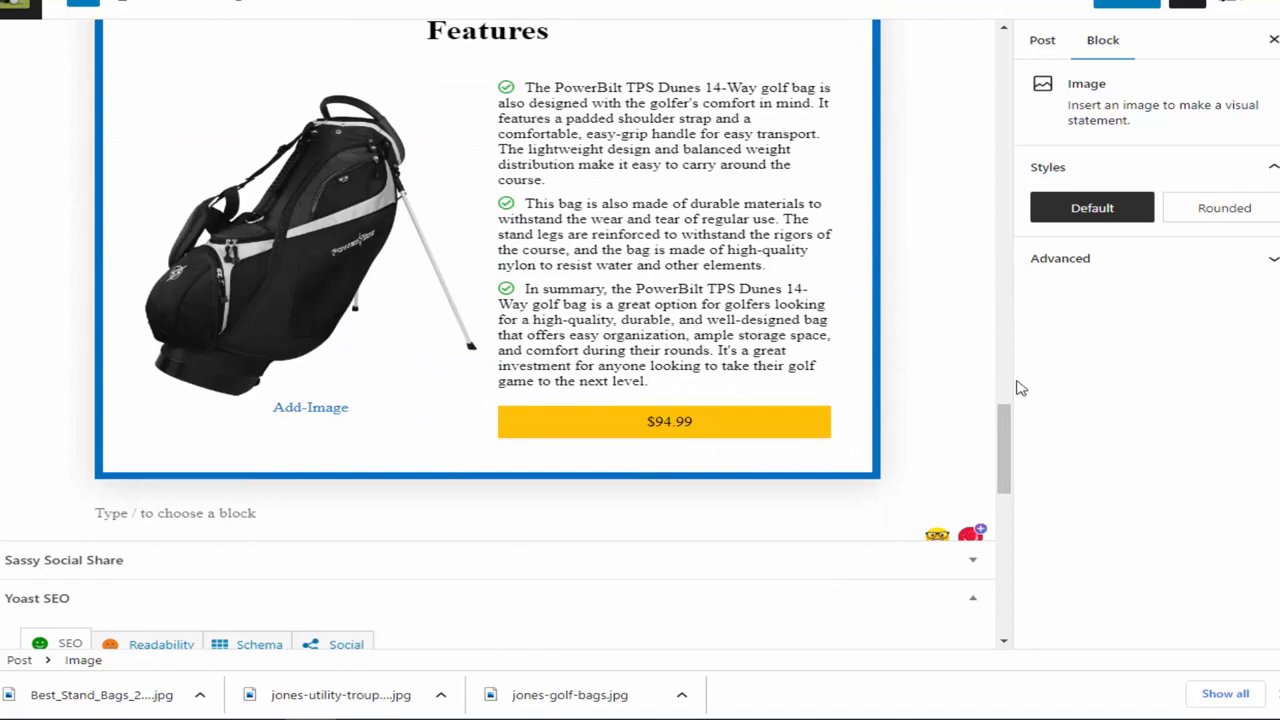
pyautogui.click(1064, 43)
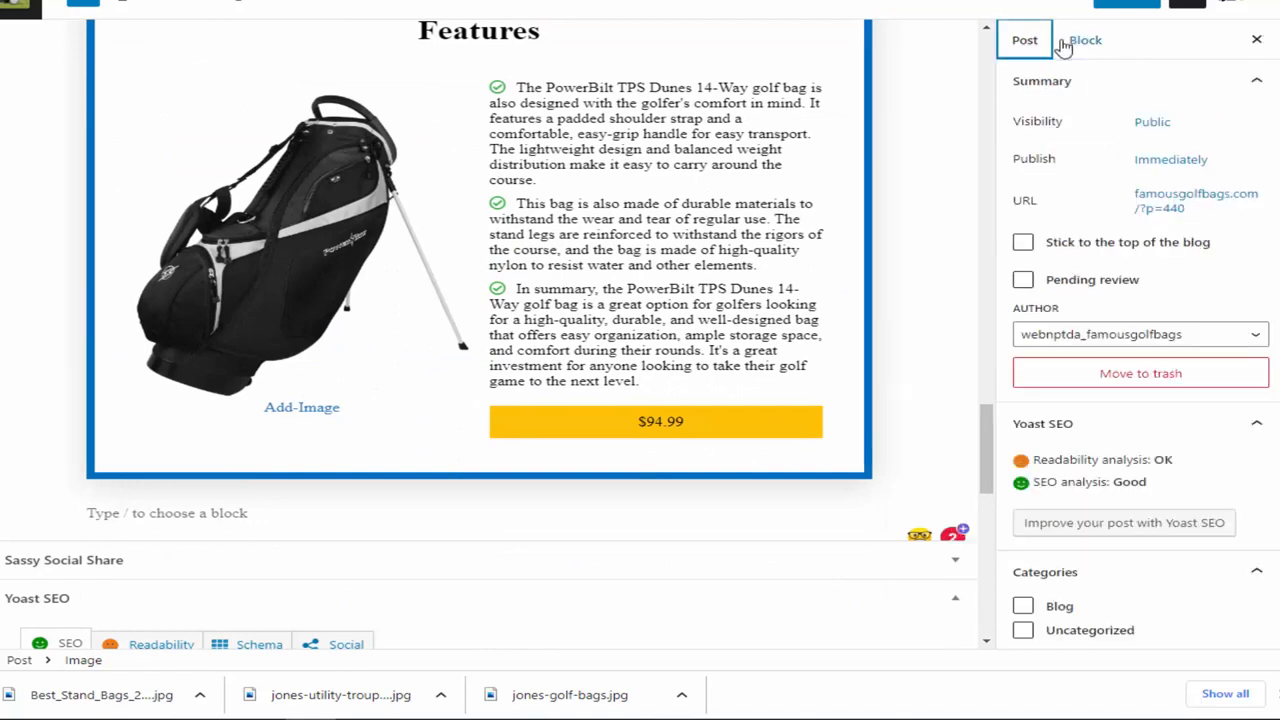
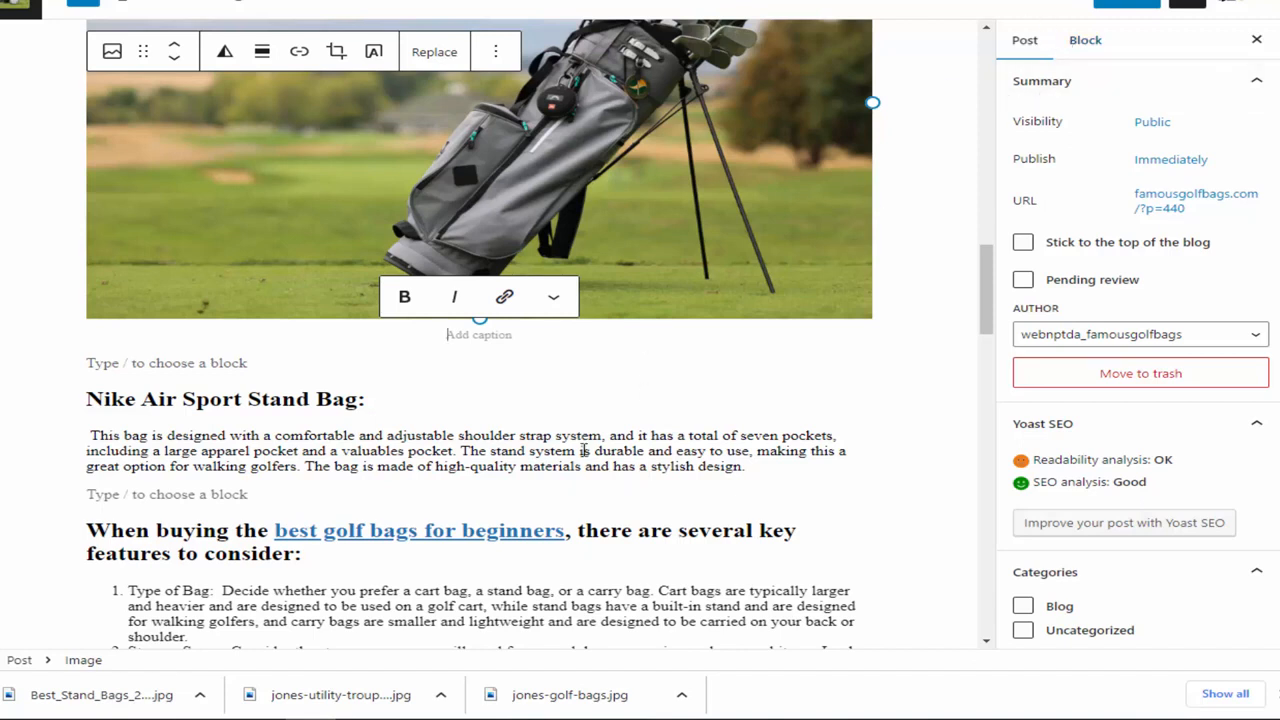
pyautogui.scroll(2, 597, 428)
pyautogui.scroll(-3, 1057, 286)
pyautogui.scroll(-5, 513, 430)
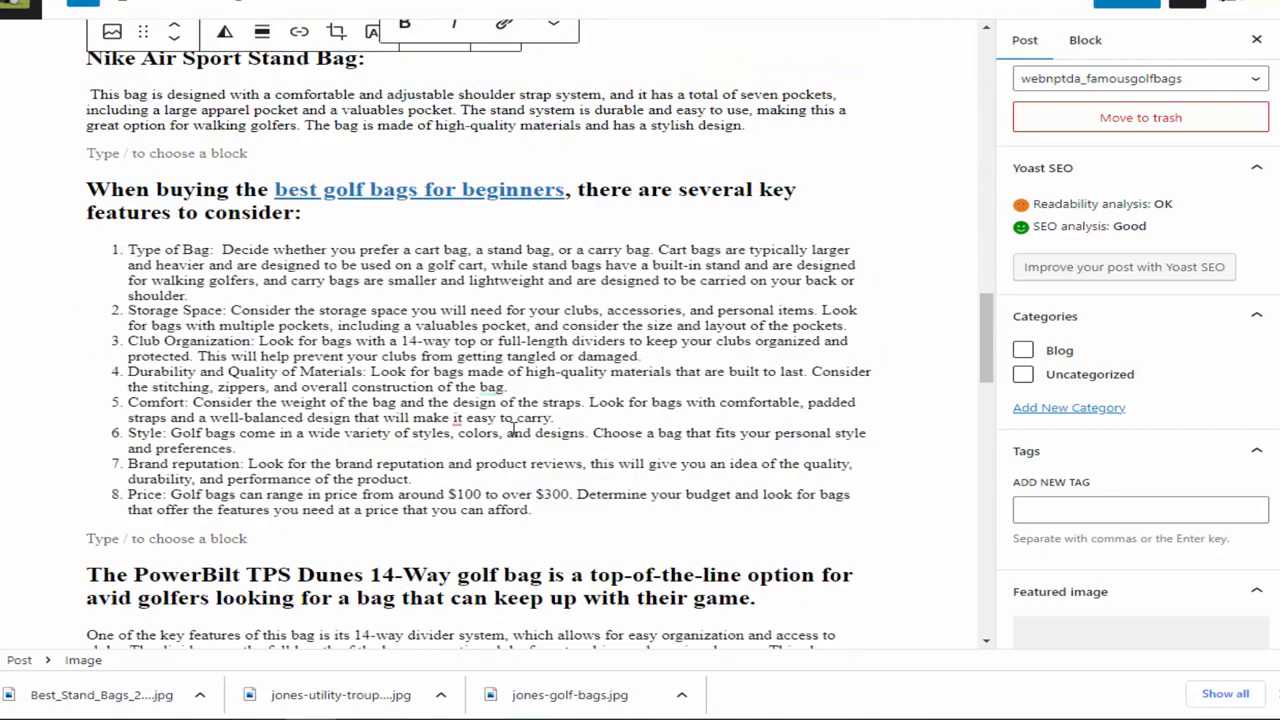
pyautogui.scroll(-12, 513, 430)
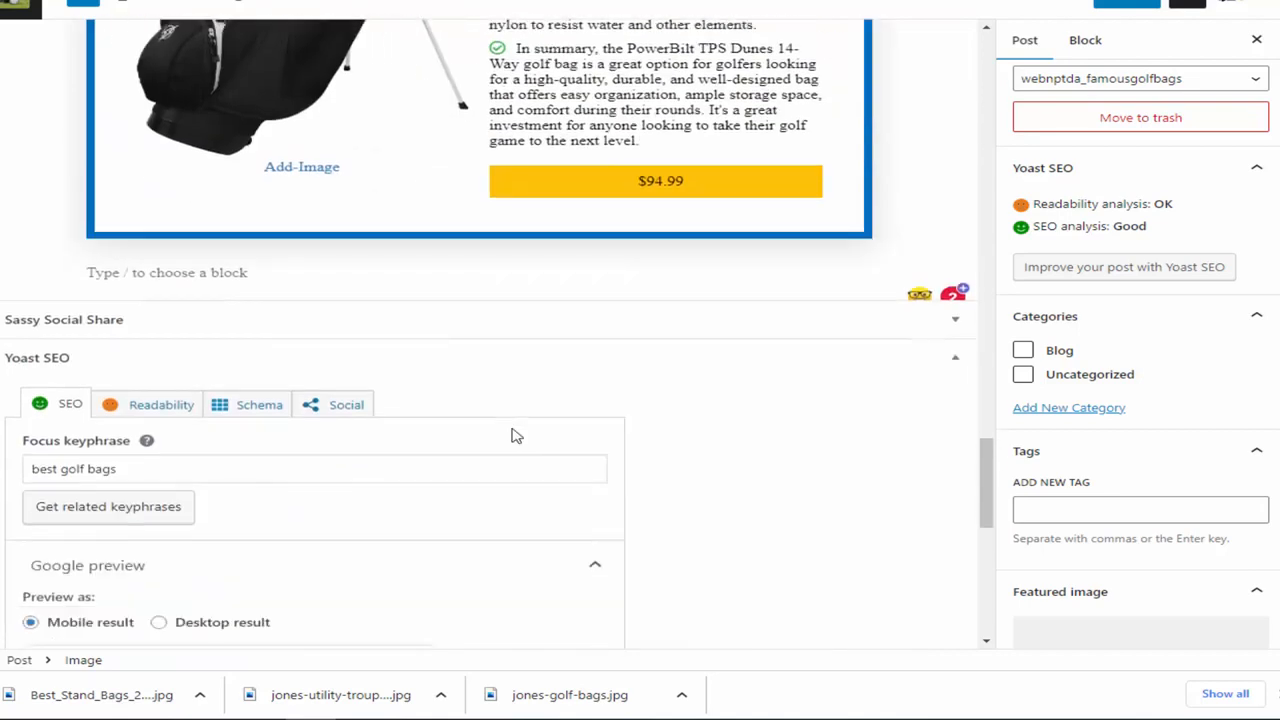
pyautogui.scroll(-3, 424, 427)
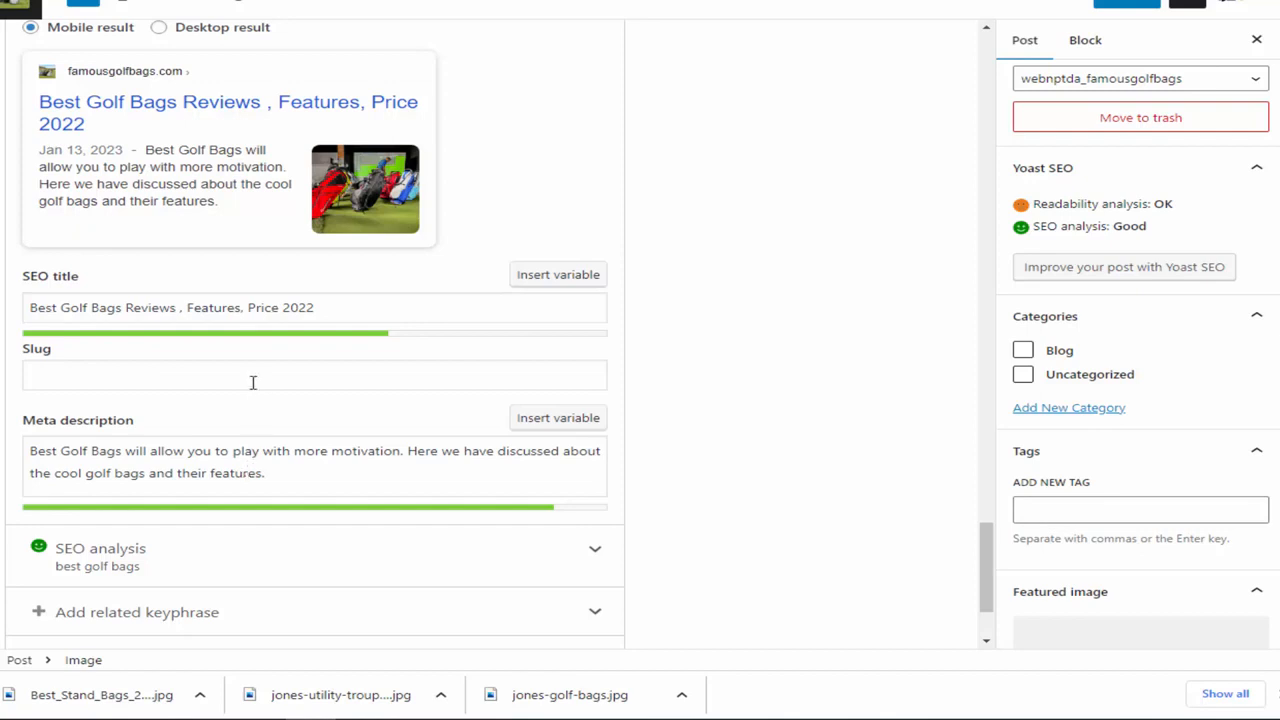
# Step: Replace the meta description with "Here we have talked about the best golf bags pricing , features and the key points while buying the golf bags."
pyautogui.moveTo(268, 476); pyautogui.dragTo(10, 445)
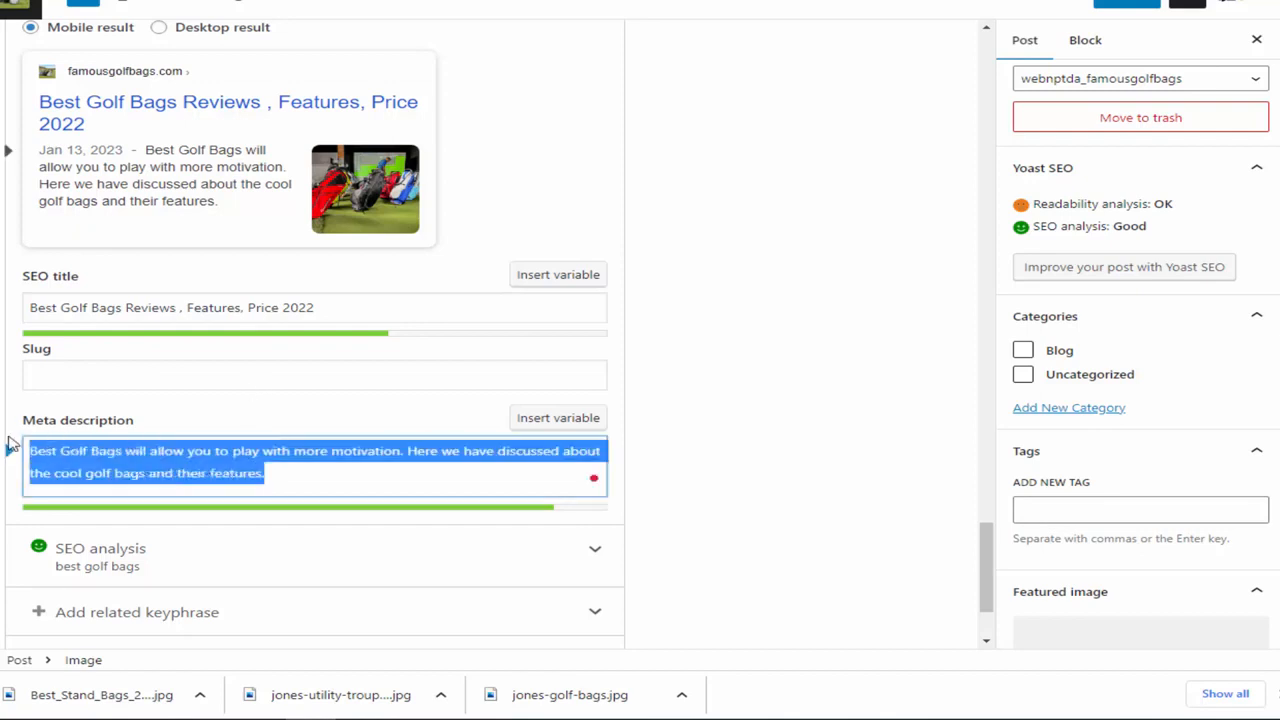
pyautogui.write('Here w')
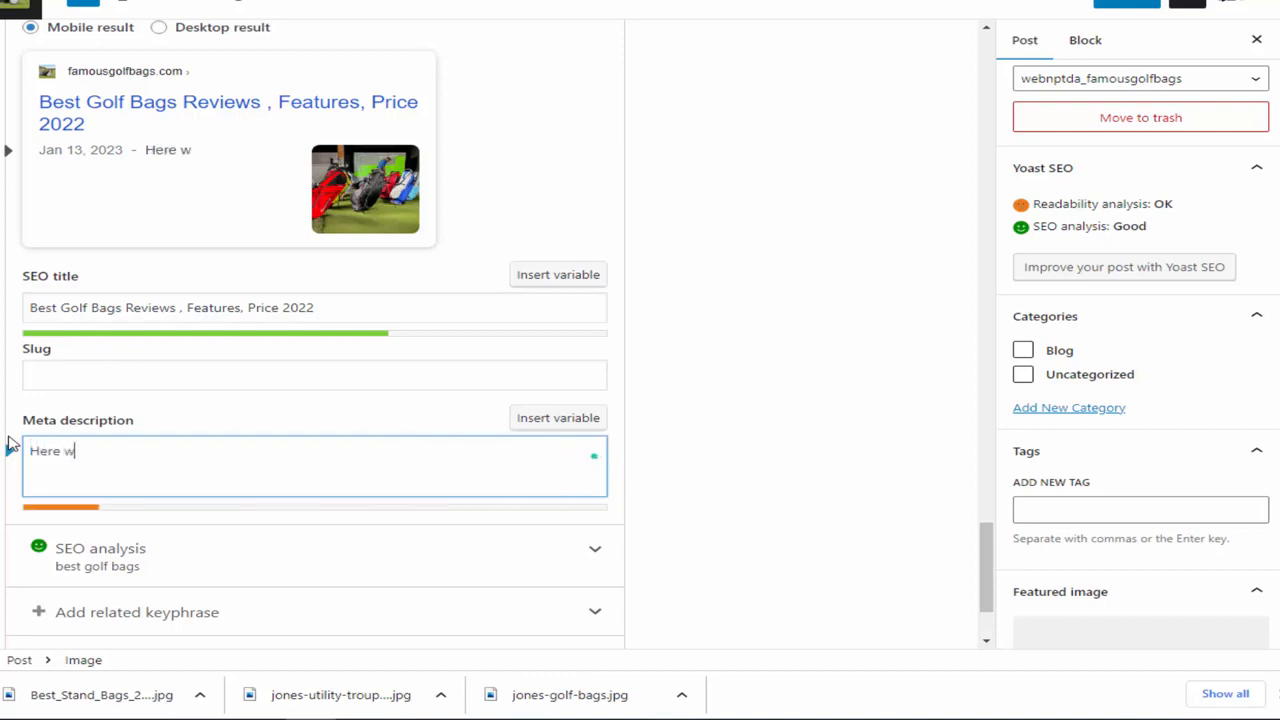
pyautogui.write('e have talked ')
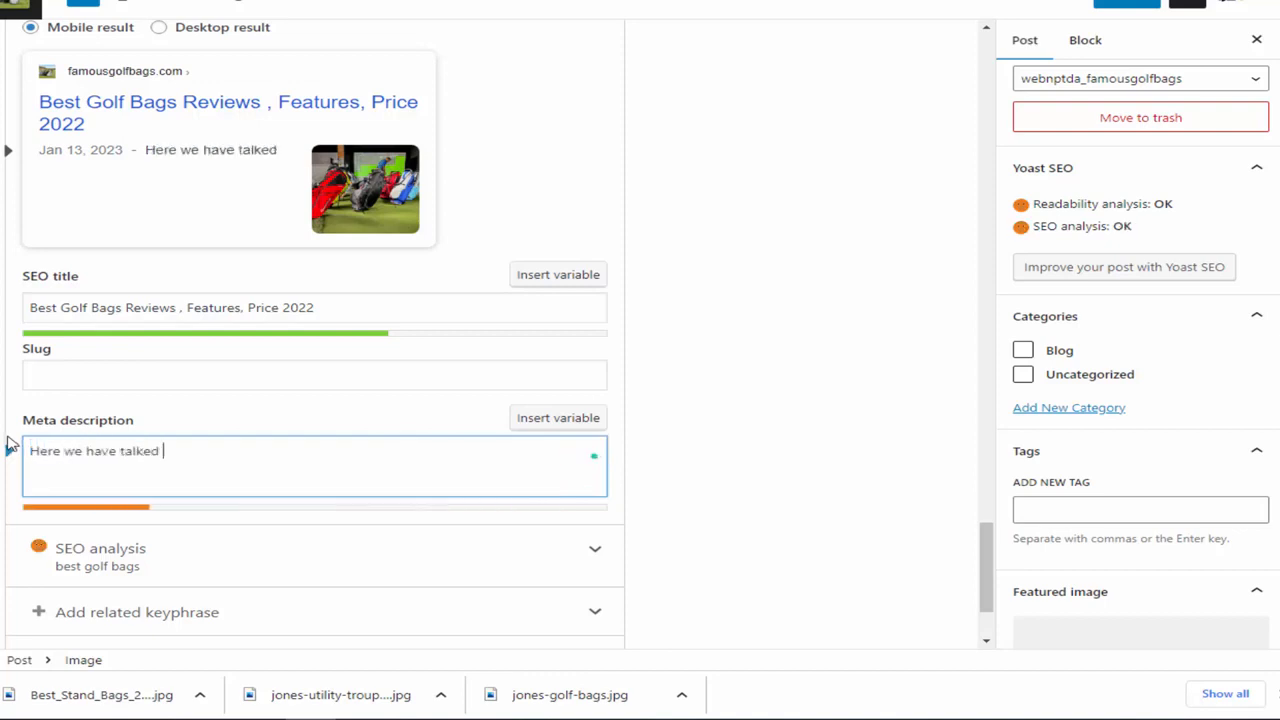
pyautogui.write('about the best g')
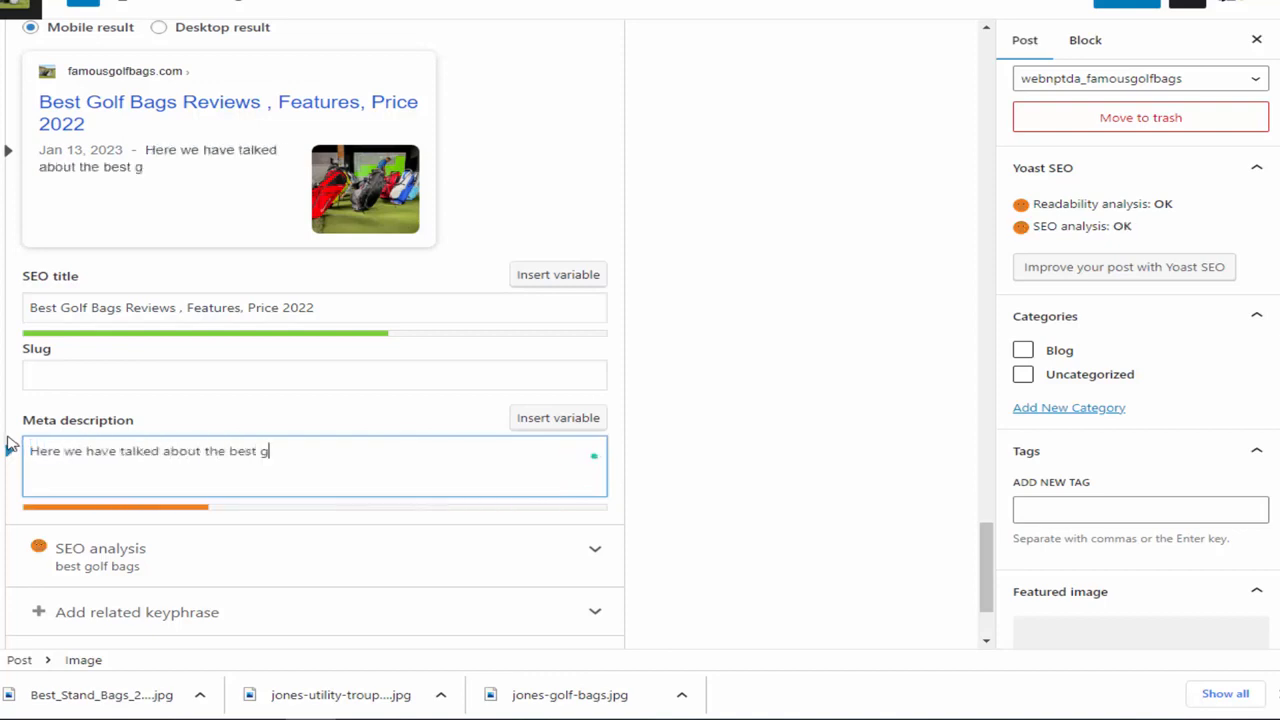
pyautogui.write('olf bags pri')
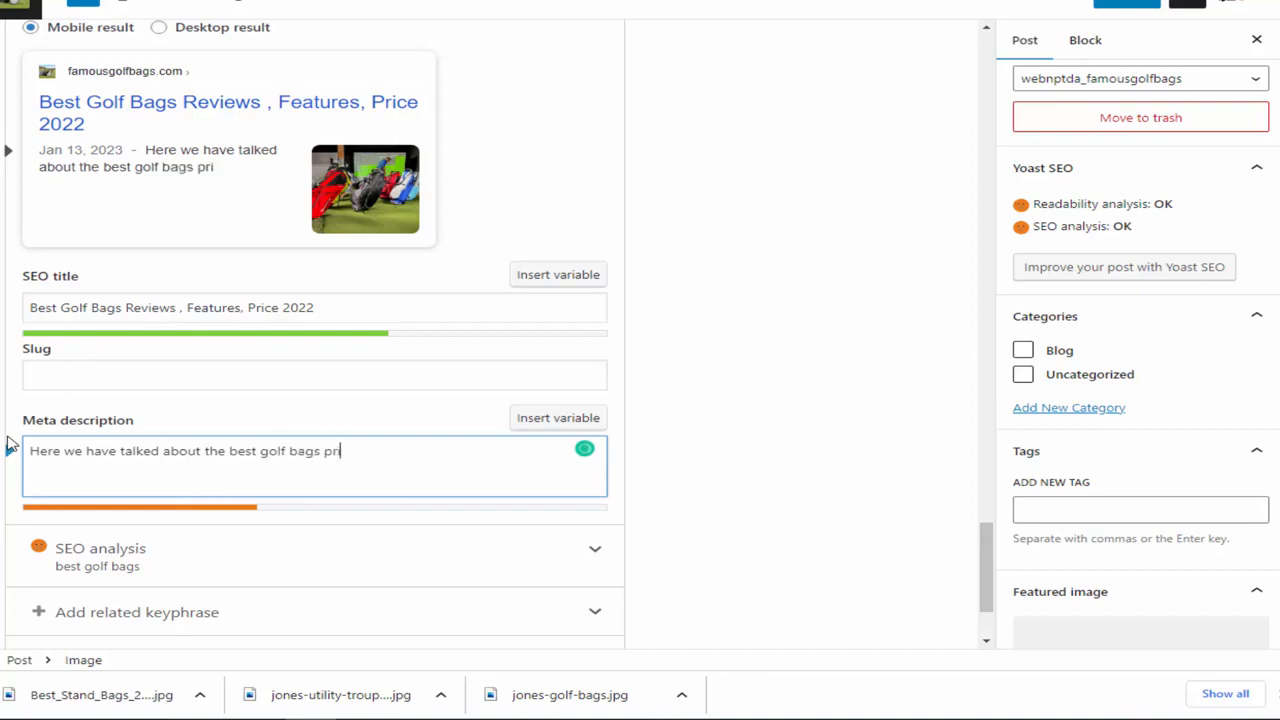
pyautogui.write('cing , featu')
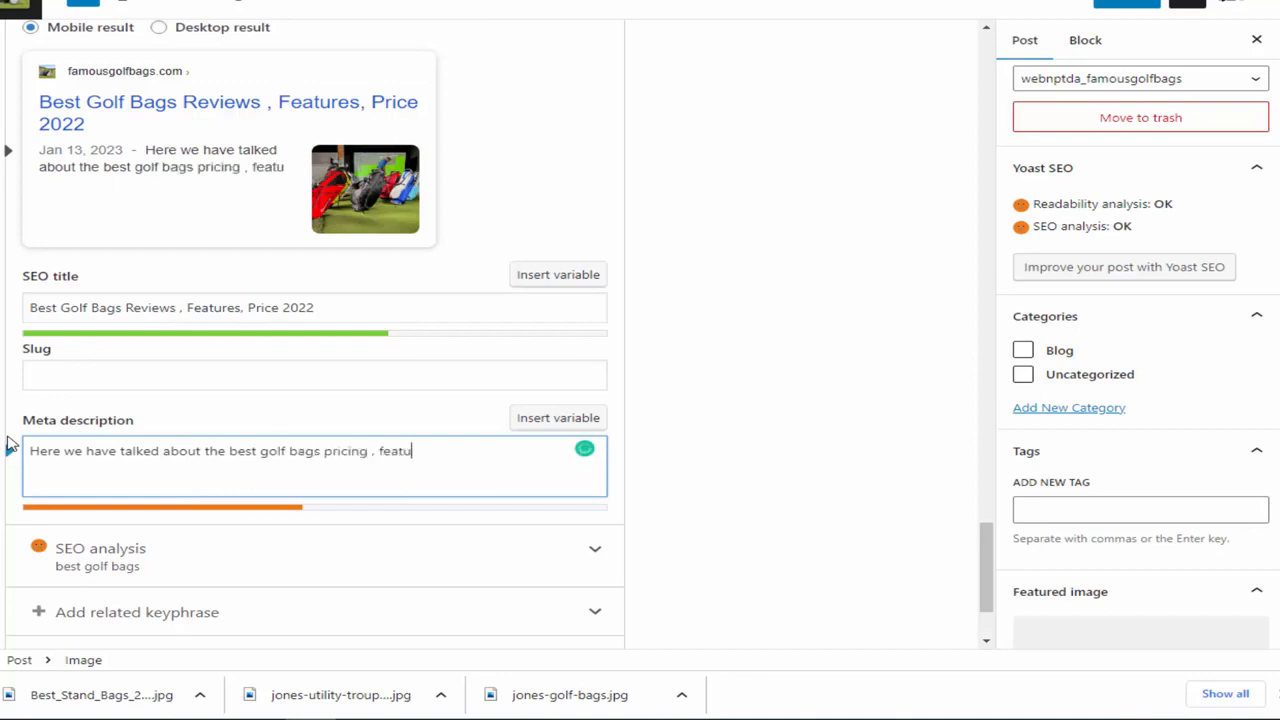
pyautogui.write('res and the ')
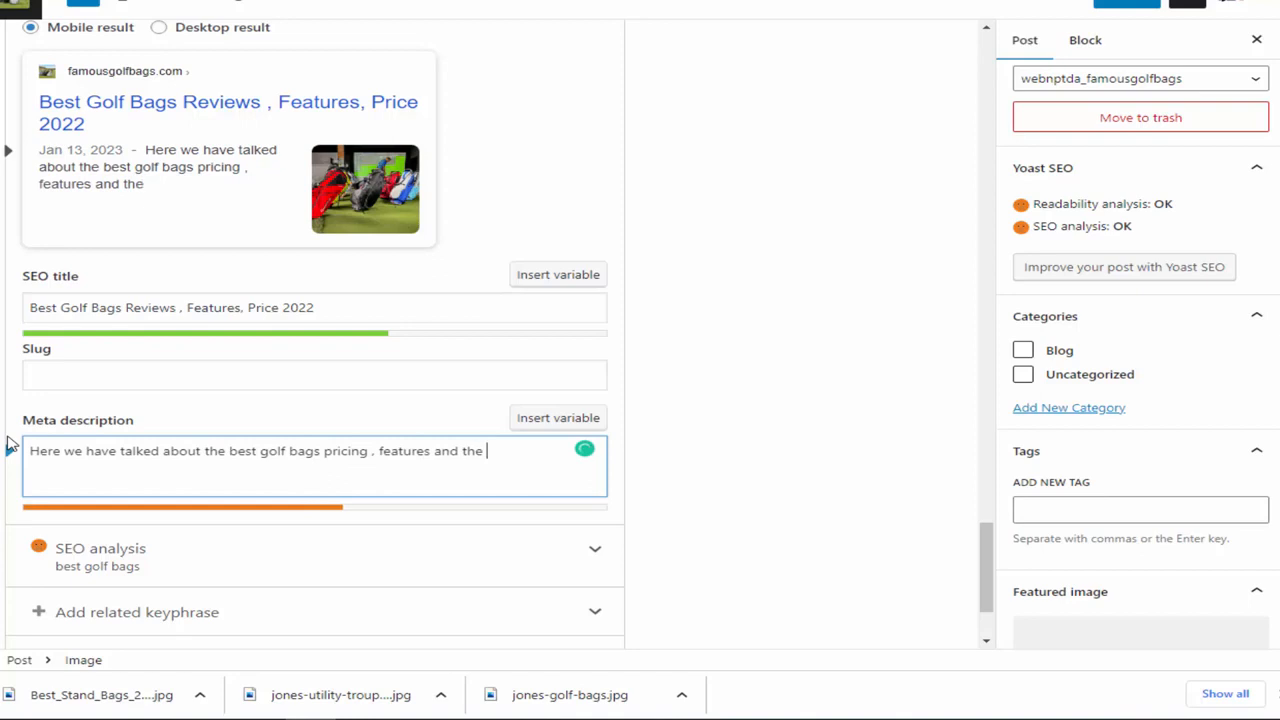
pyautogui.write('key poin')
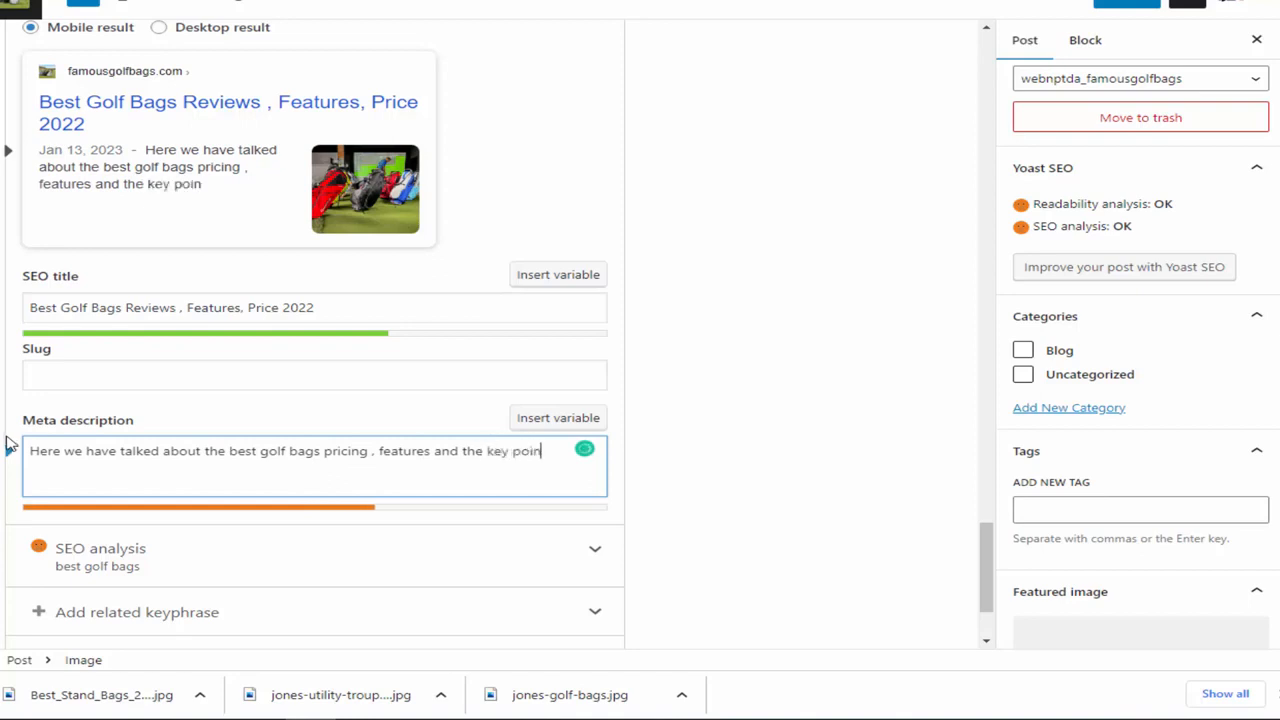
pyautogui.write('ts while buyin')
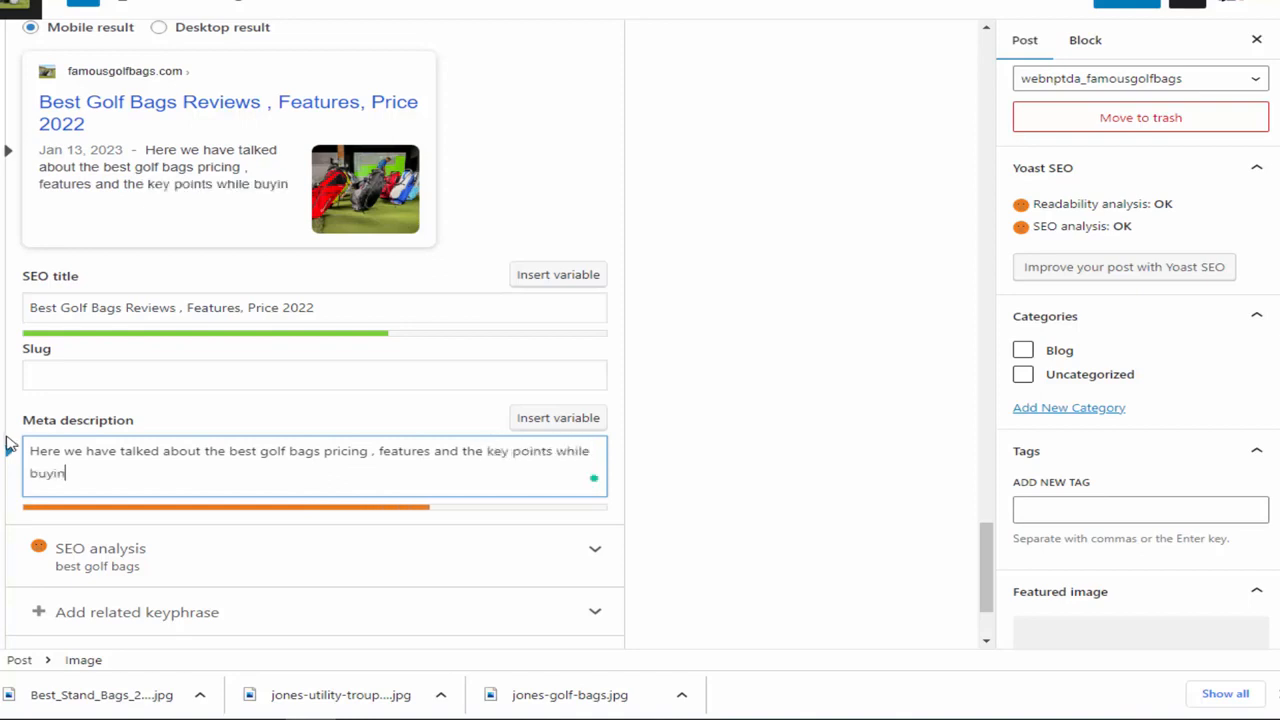
pyautogui.write('g the gokf bag')
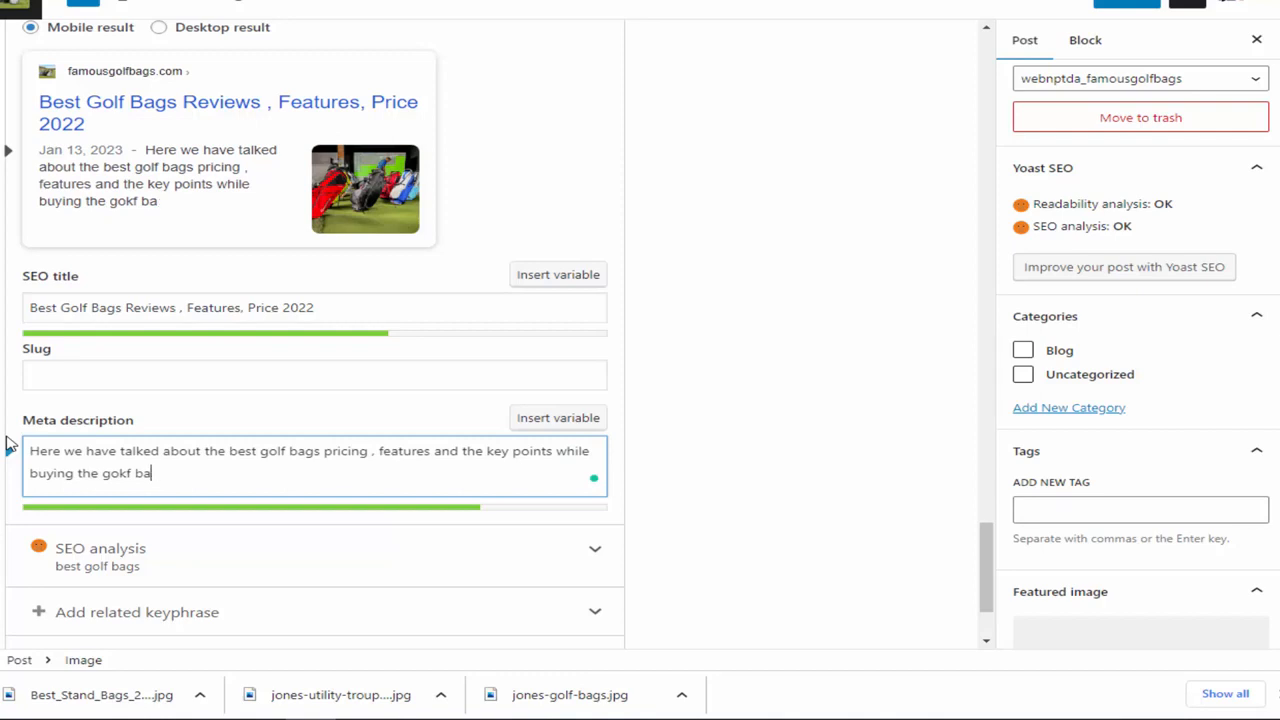
pyautogui.press('BackSpace')
pyautogui.press('BackSpace')
pyautogui.press('BackSpace')
pyautogui.press('BackSpace')
pyautogui.write('lf bags.')
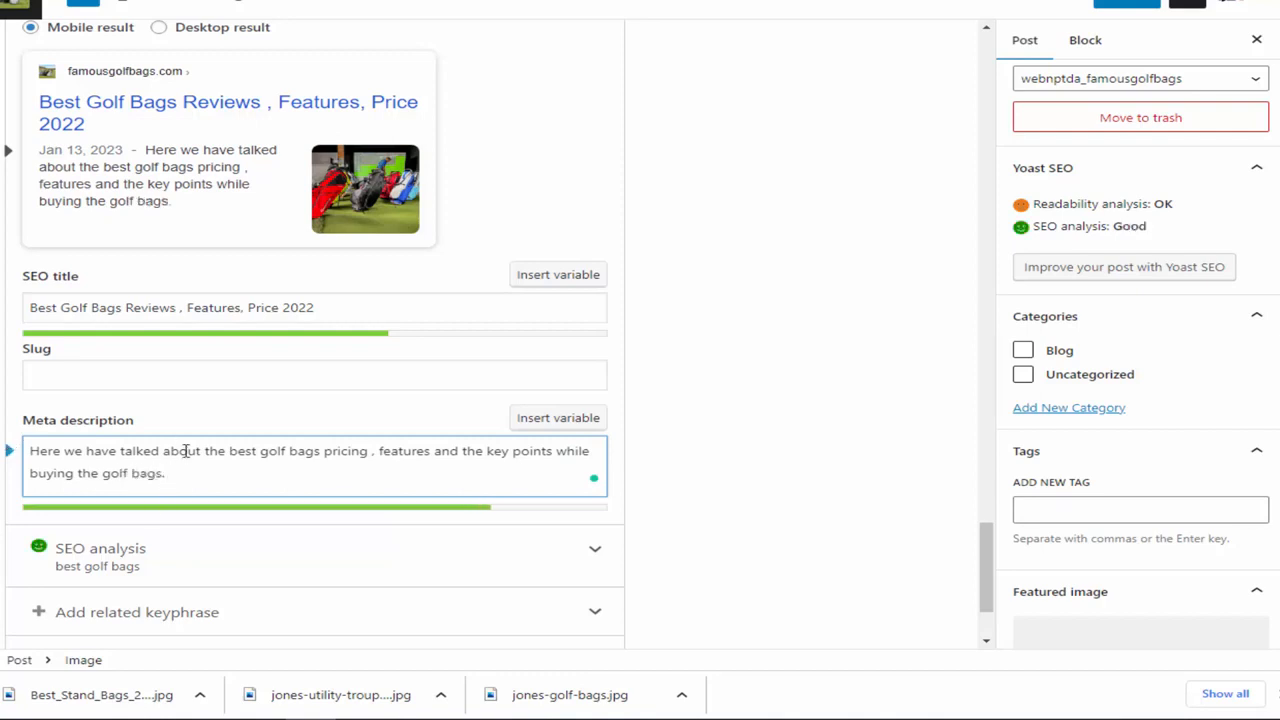
# Step: Apply Grammarly's corrections so the meta description reads "Here we have discussed the best golf bag pricing, features, and the critical points of buying golf bags."
pyautogui.scroll(4, 189, 206)
pyautogui.scroll(-4, 205, 495)
pyautogui.click(211, 488)
pyautogui.click(300, 451)
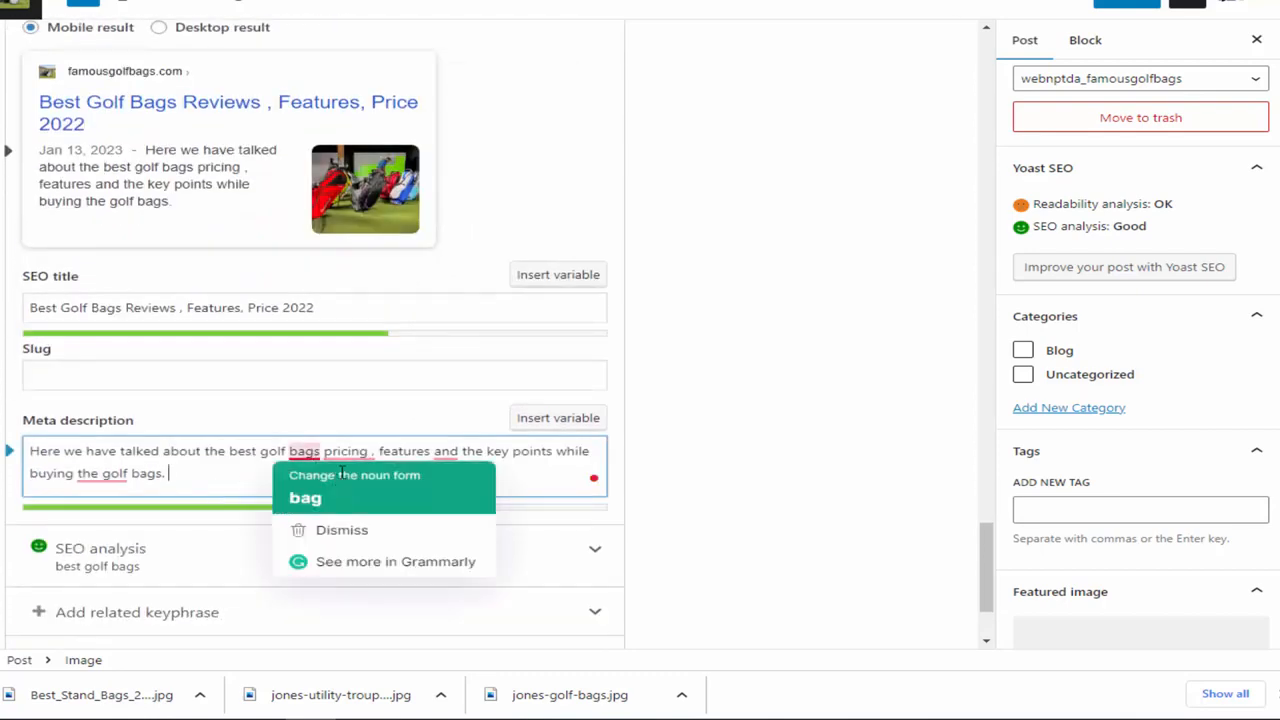
pyautogui.click(334, 492)
pyautogui.click(428, 452)
pyautogui.click(450, 489)
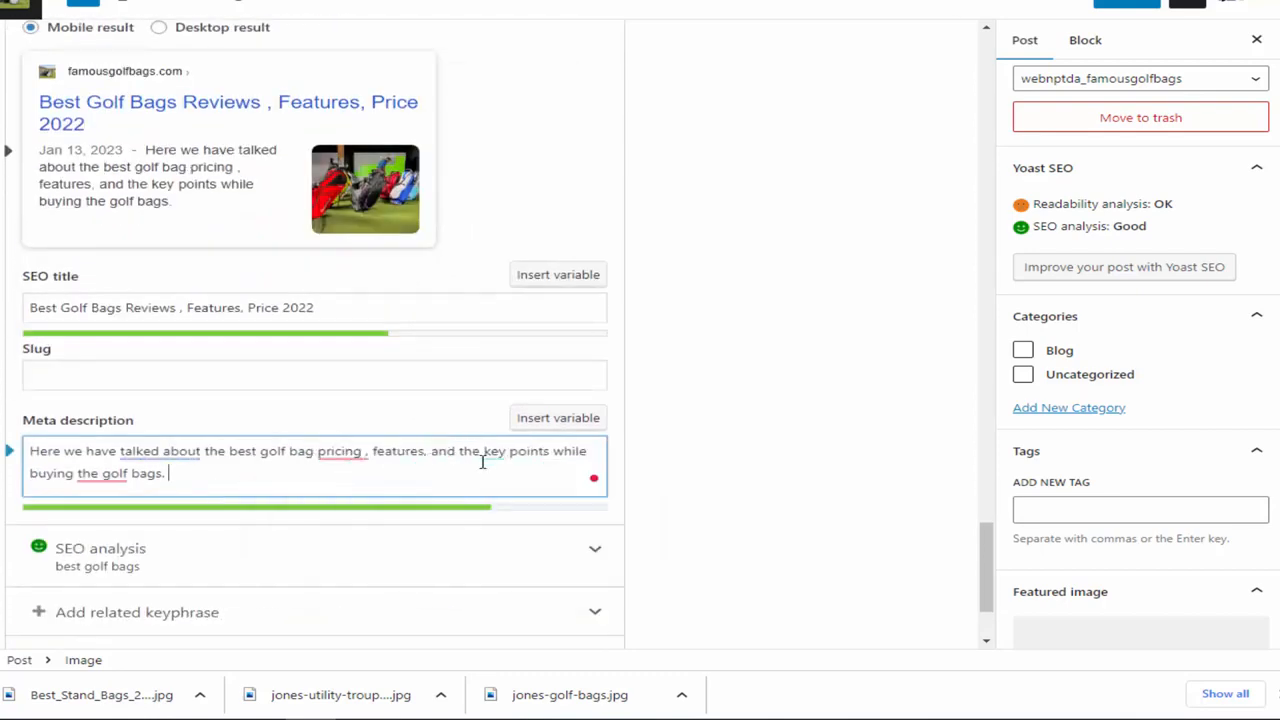
pyautogui.click(492, 453)
pyautogui.click(505, 497)
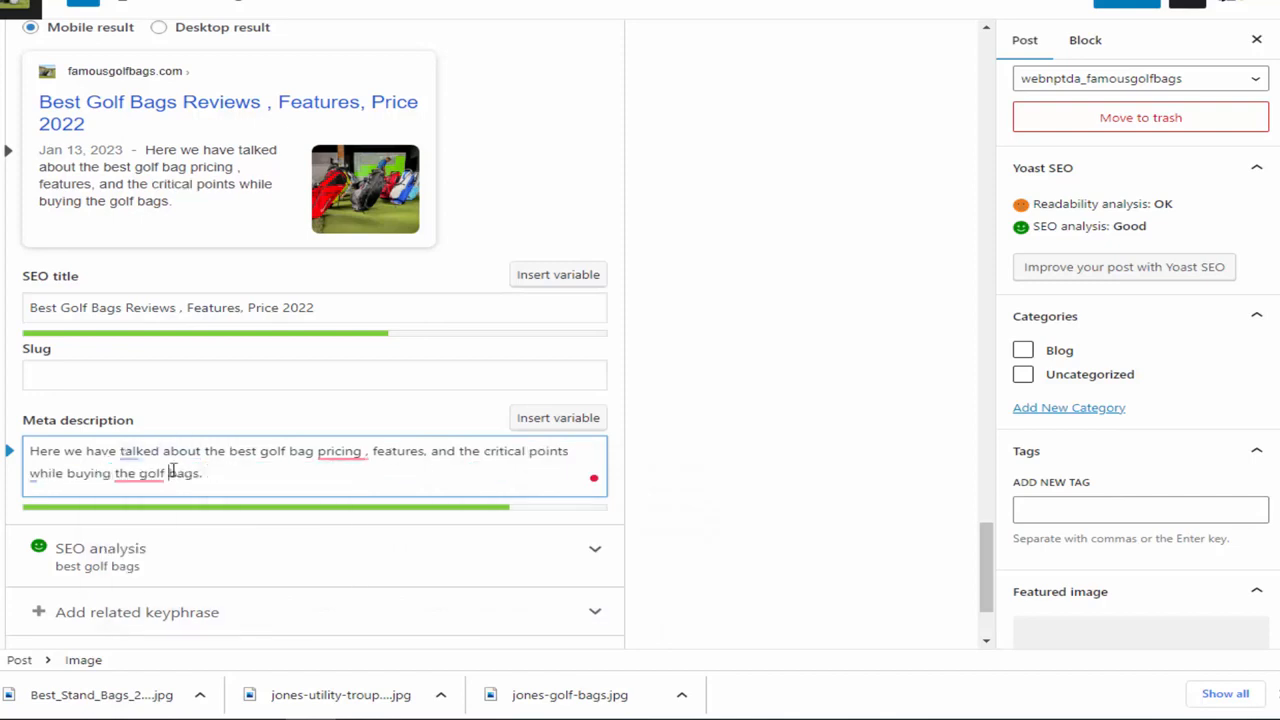
pyautogui.click(146, 457)
pyautogui.click(163, 495)
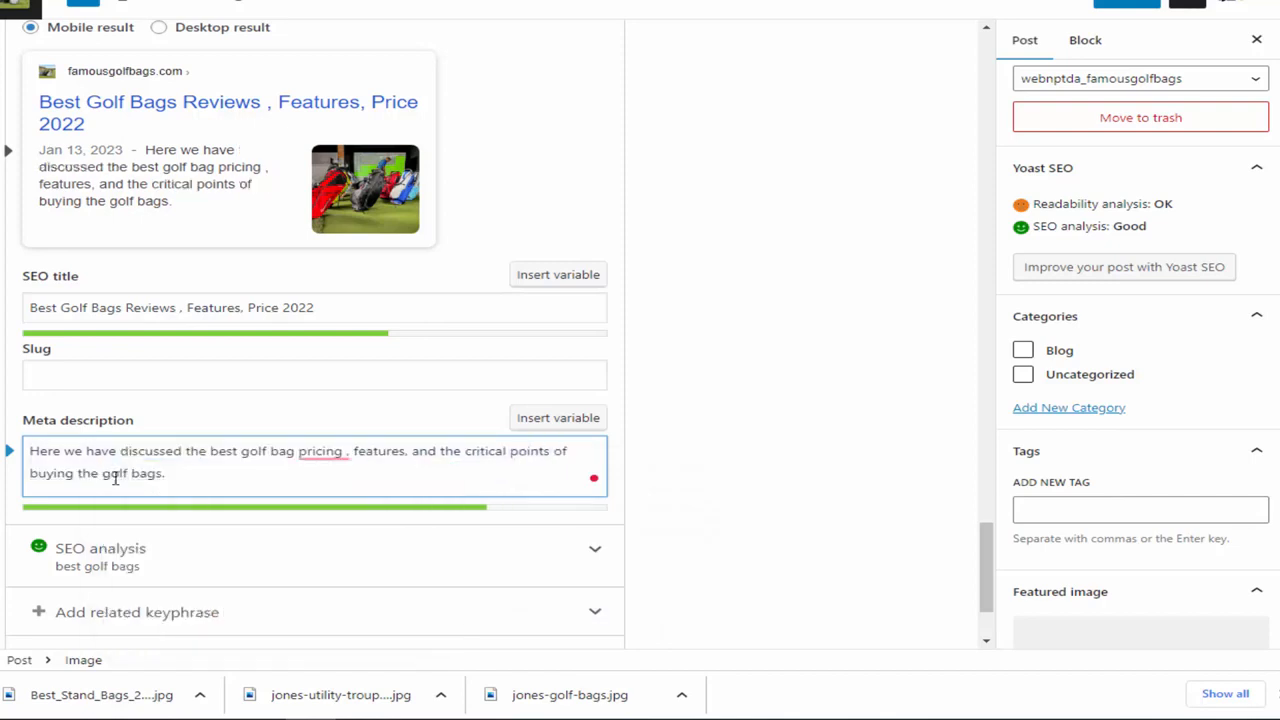
pyautogui.click(322, 453)
pyautogui.click(336, 487)
pyautogui.click(123, 473)
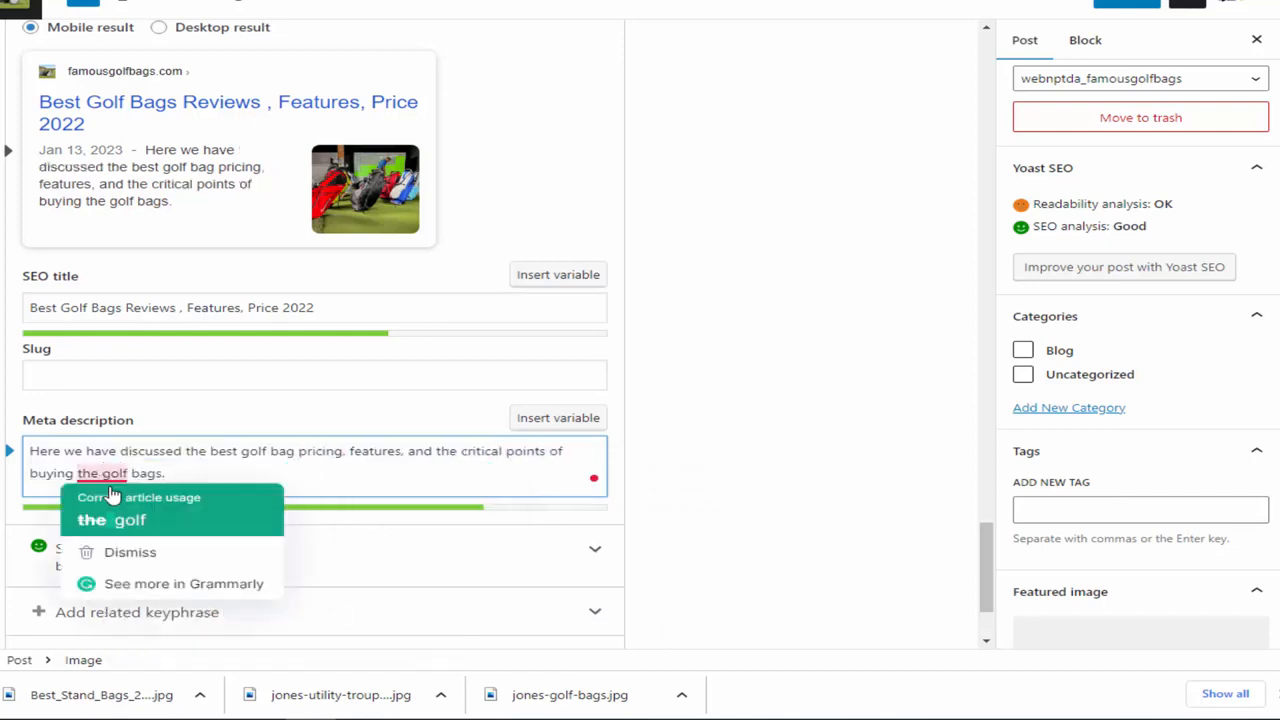
pyautogui.click(115, 497)
# Step: Review the Yoast readability results and the SEO analysis for the focus keyphrase "best golf bags"
pyautogui.scroll(4, 649, 494)
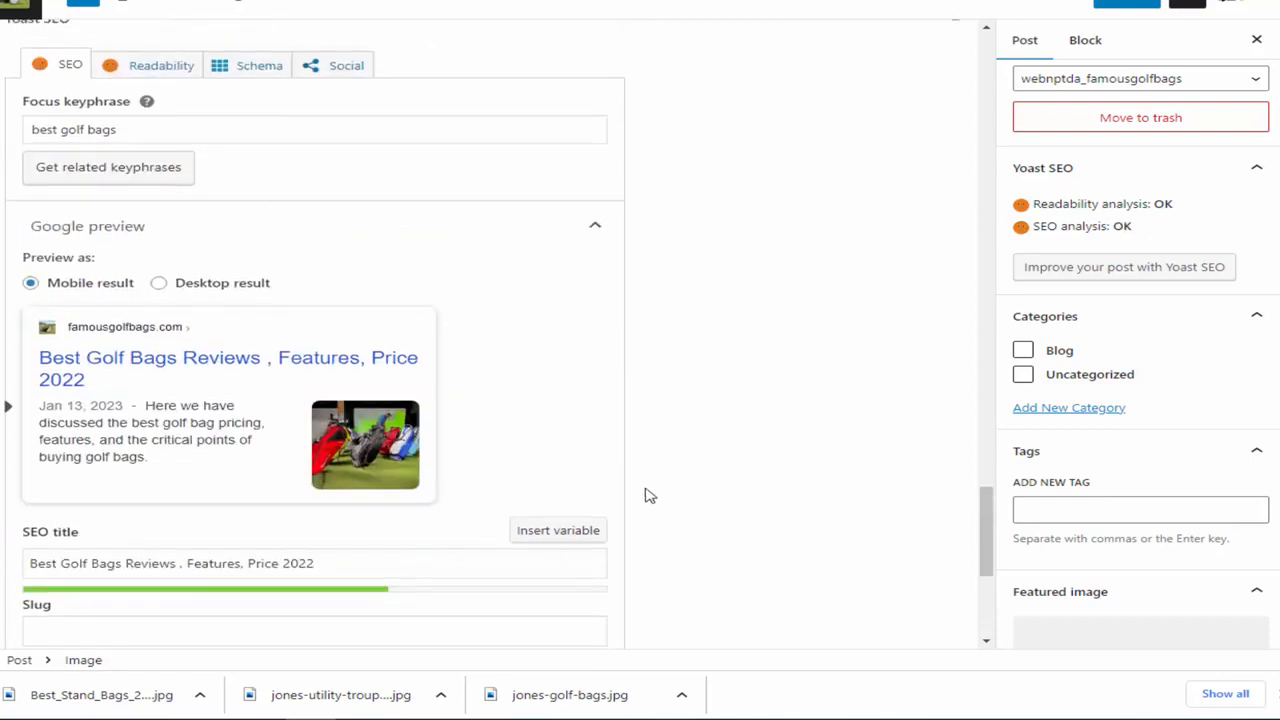
pyautogui.click(133, 164)
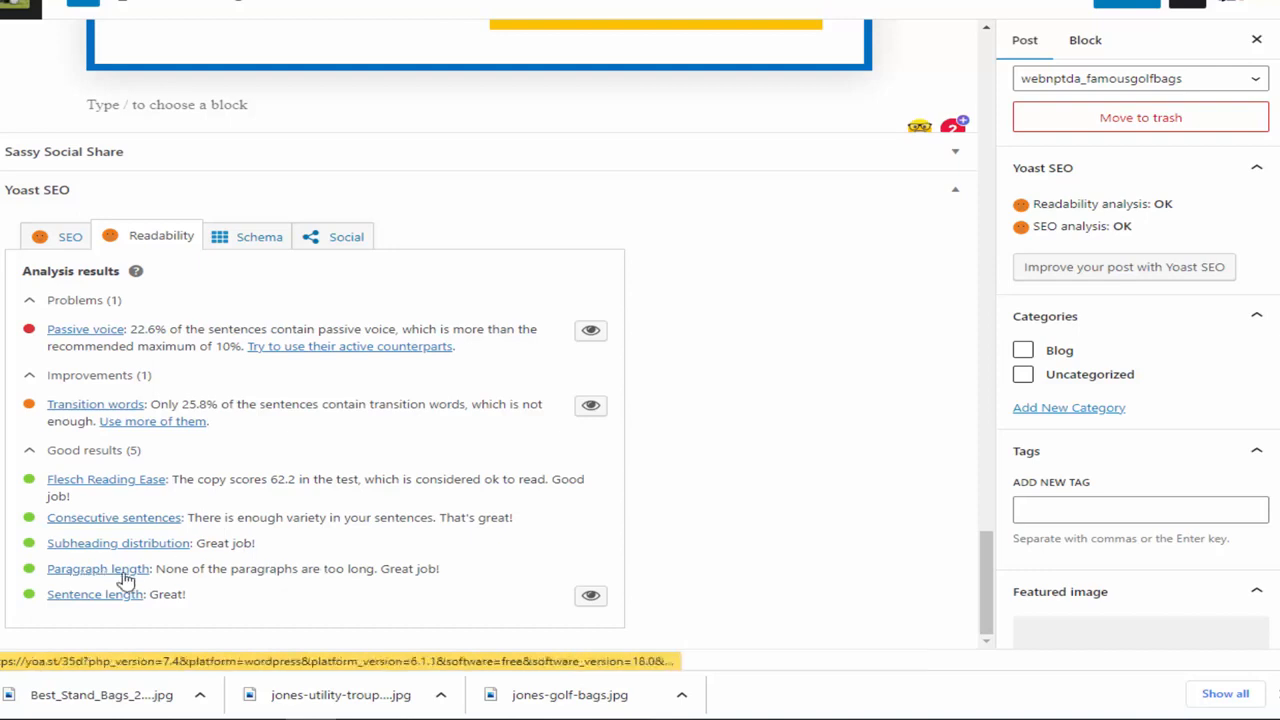
pyautogui.click(66, 240)
pyautogui.scroll(-6, 366, 410)
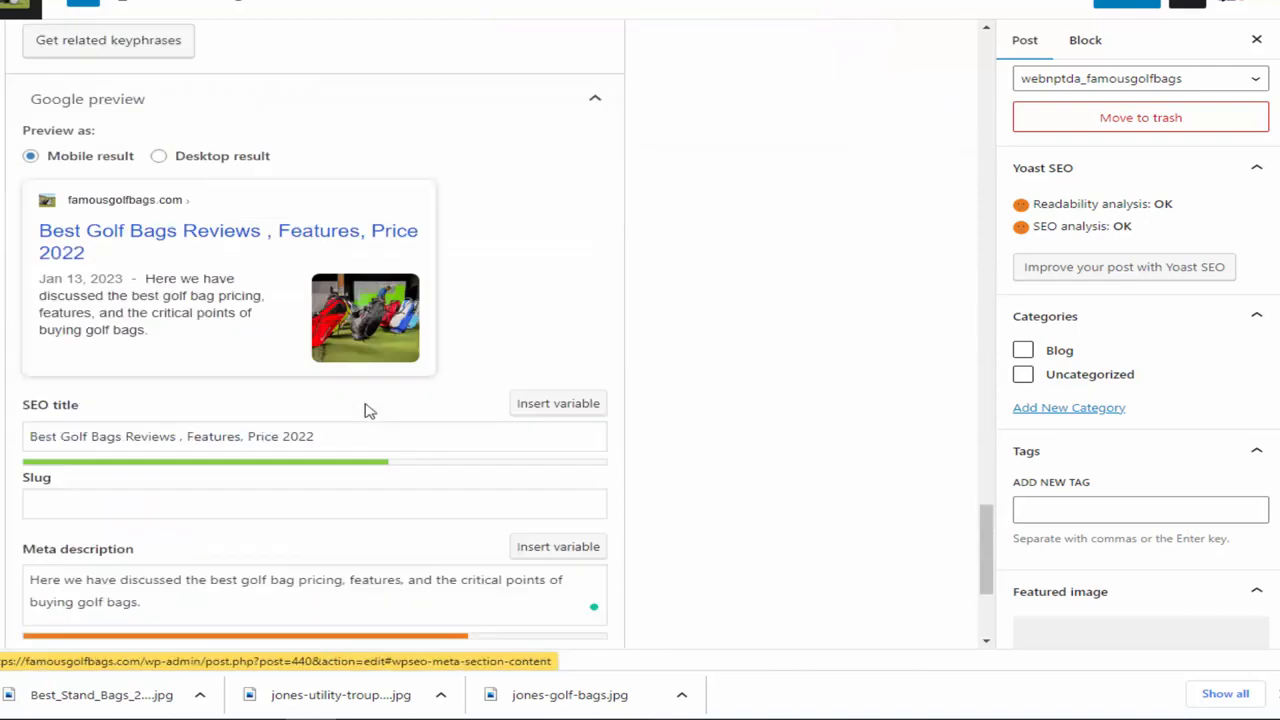
pyautogui.click(365, 415)
pyautogui.scroll(-3, 365, 415)
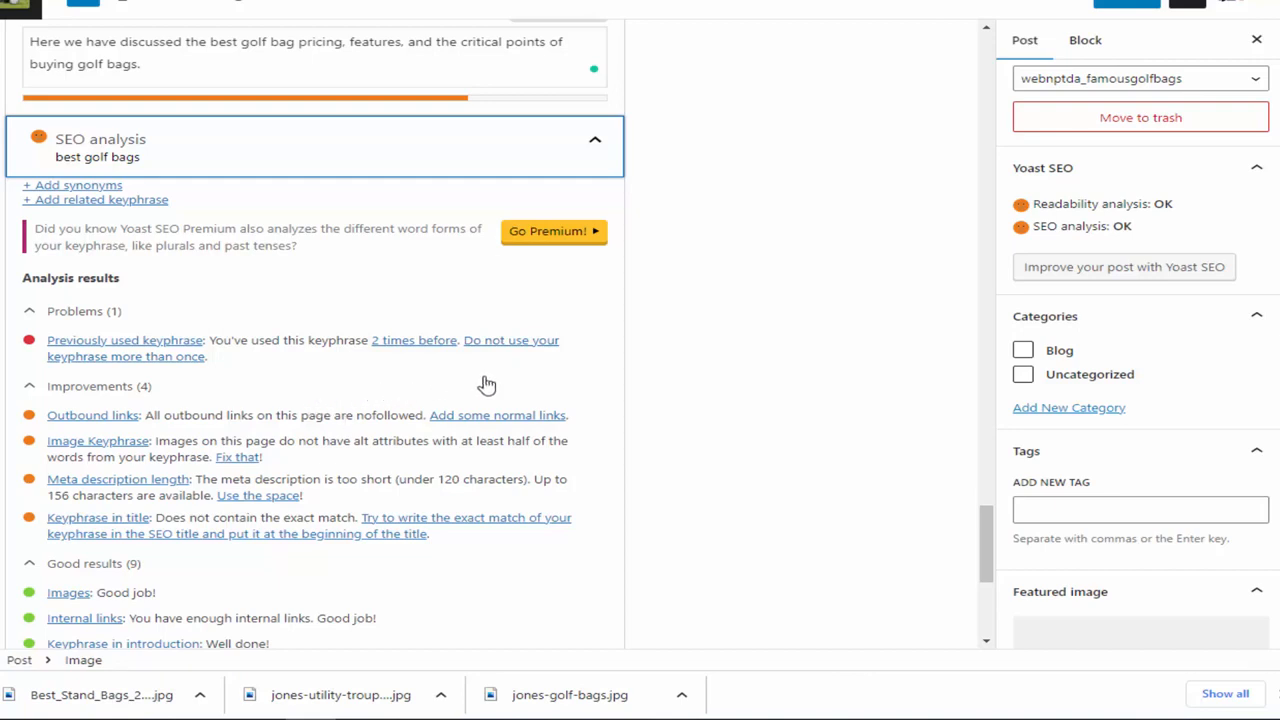
# Step: Mark the "best golf bags for beginners" link in the buying features heading as nofollow
pyautogui.scroll(15, 520, 395)
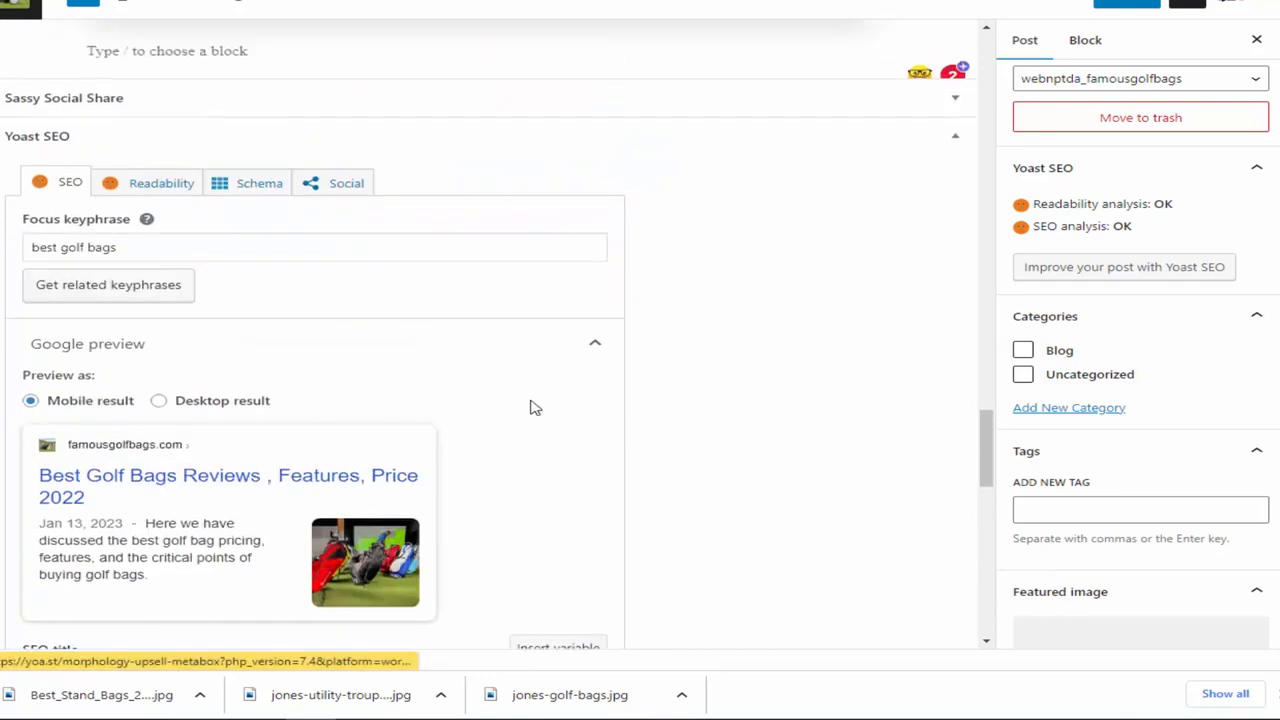
pyautogui.scroll(5, 533, 407)
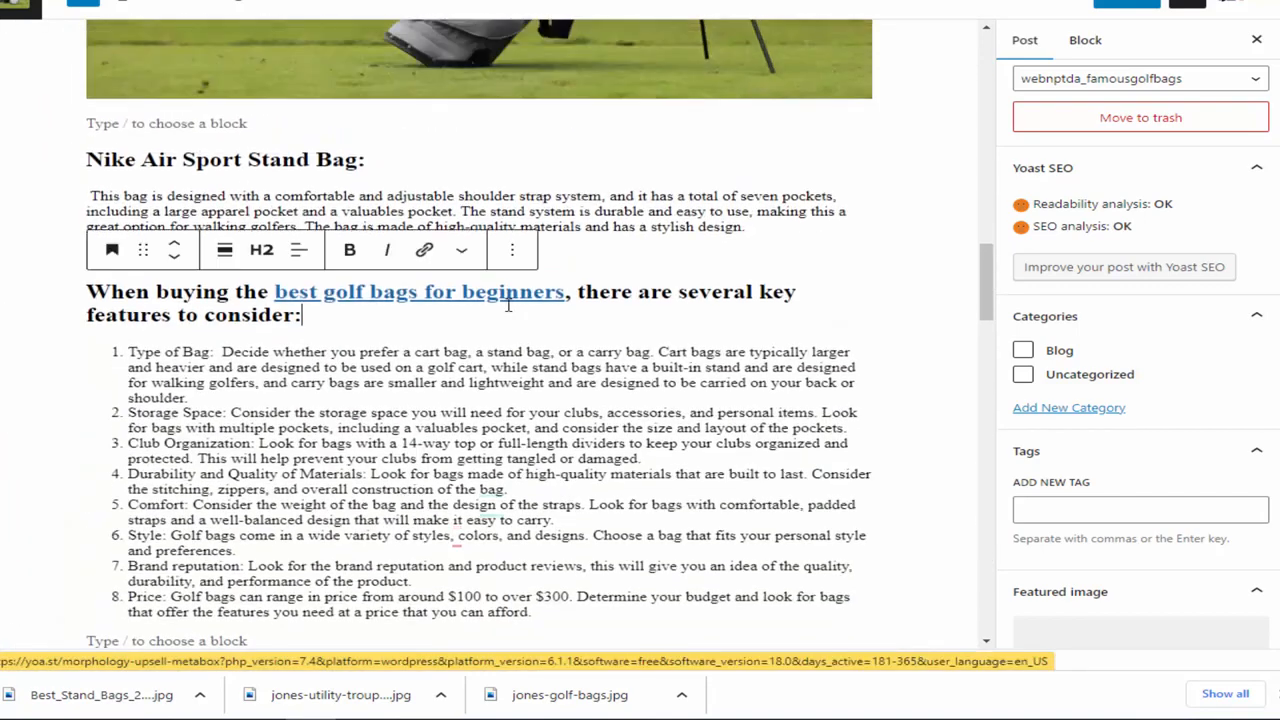
pyautogui.click(448, 291)
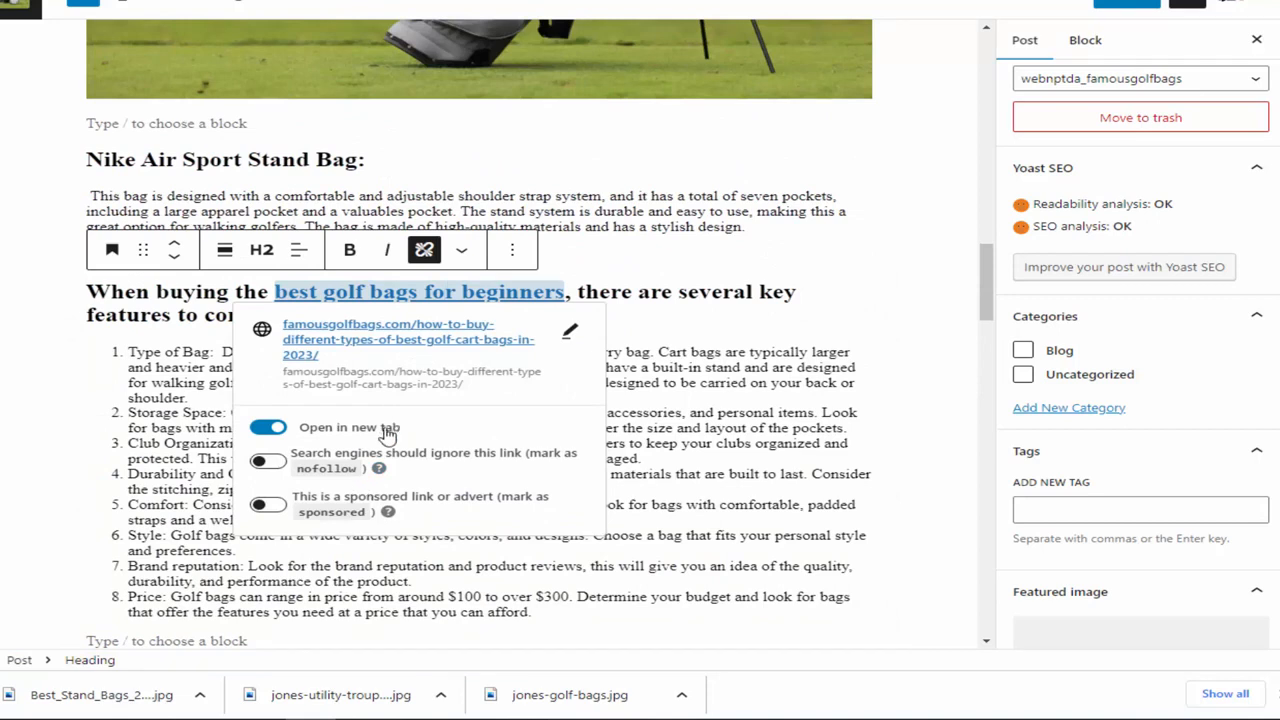
pyautogui.click(268, 462)
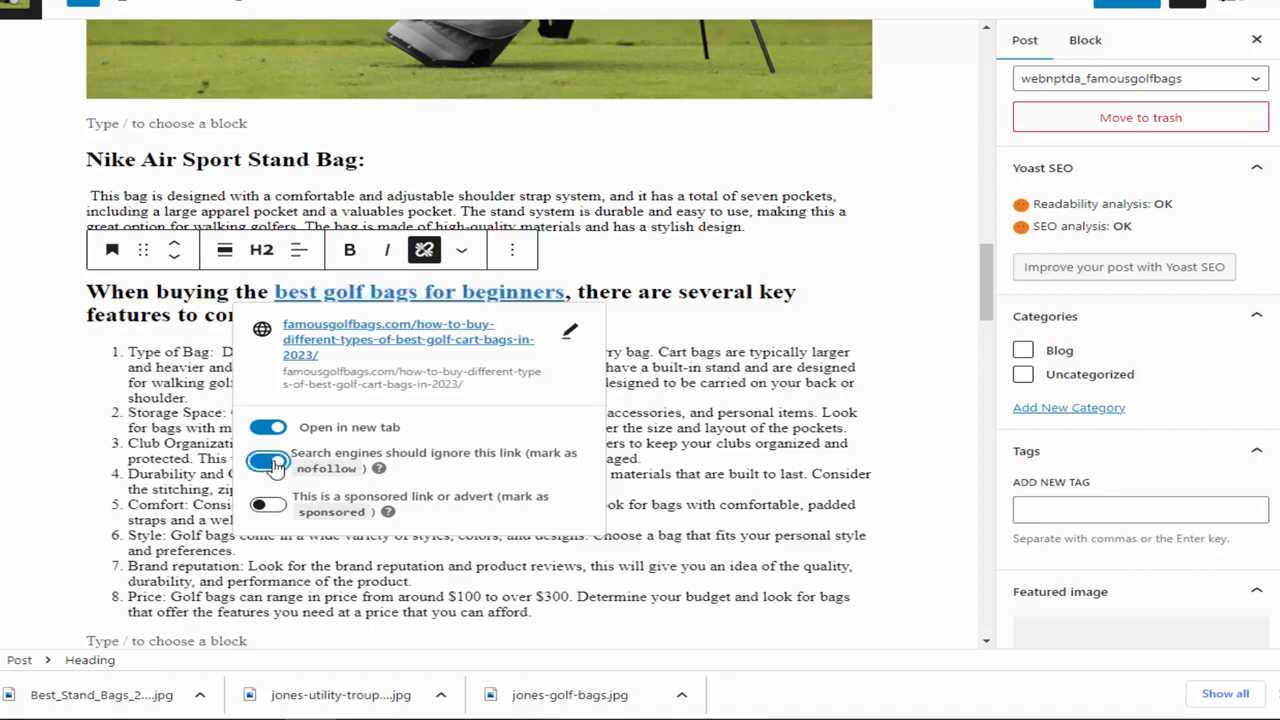
# Step: Append "Check out our article" to the Yoast meta description, checking the SEO analysis before and after the change
pyautogui.scroll(-20, 583, 391)
pyautogui.scroll(-7, 583, 391)
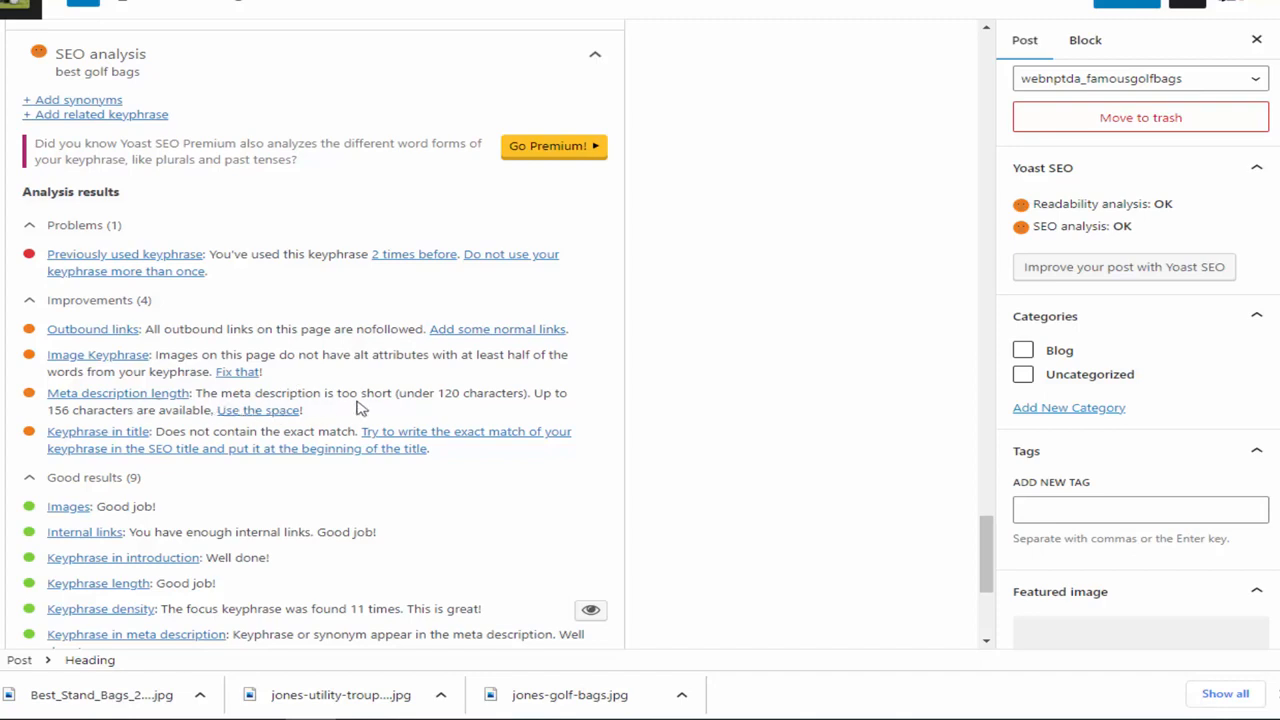
pyautogui.scroll(-4, 294, 417)
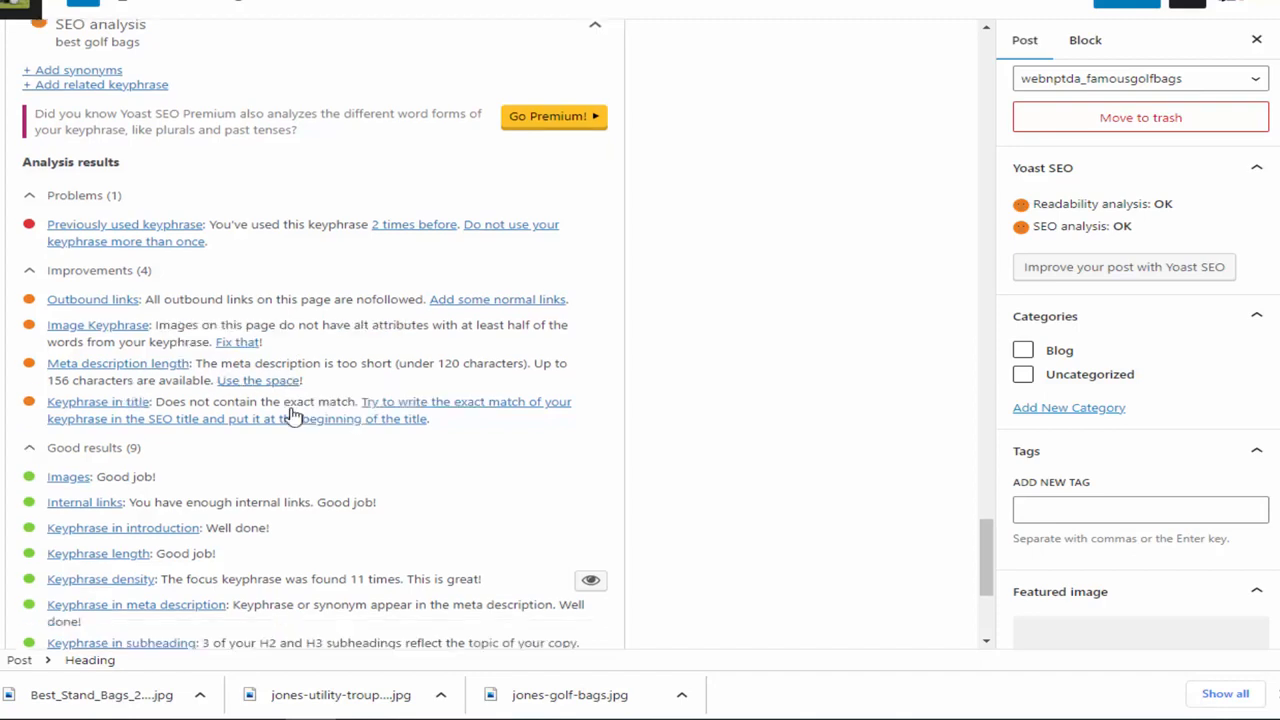
pyautogui.scroll(9, 306, 416)
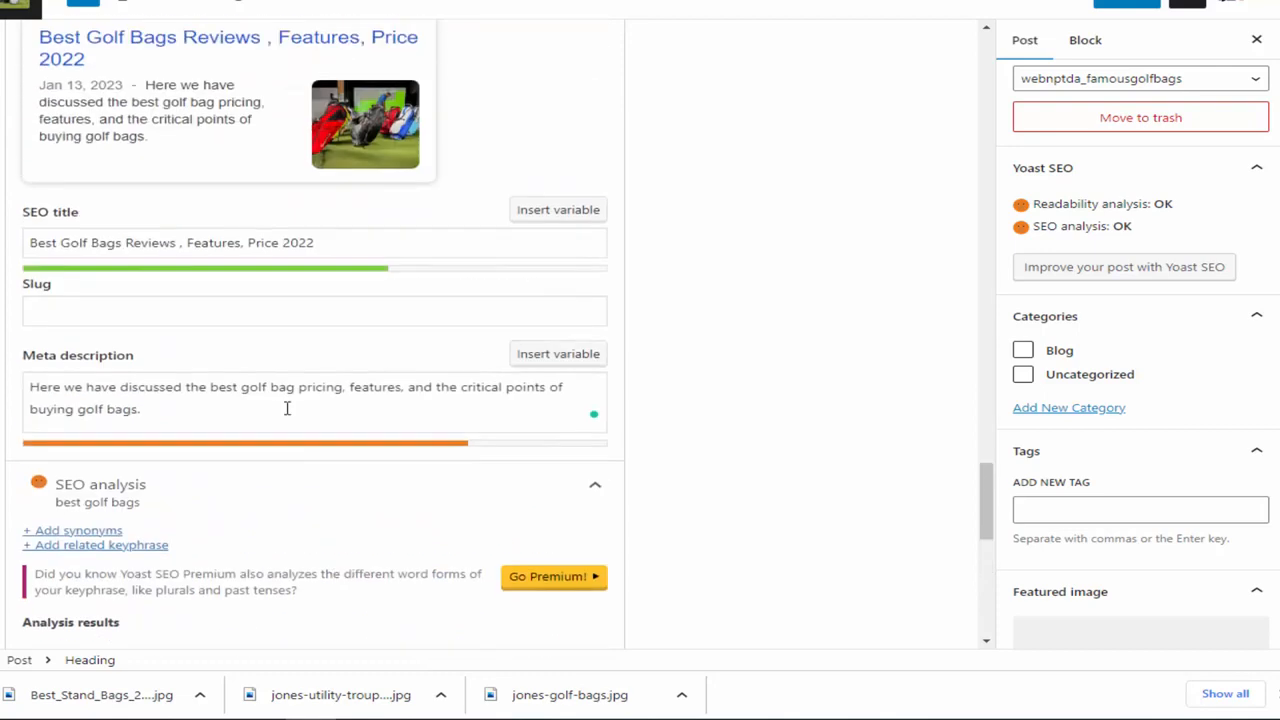
pyautogui.click(270, 415)
pyautogui.write('Che')
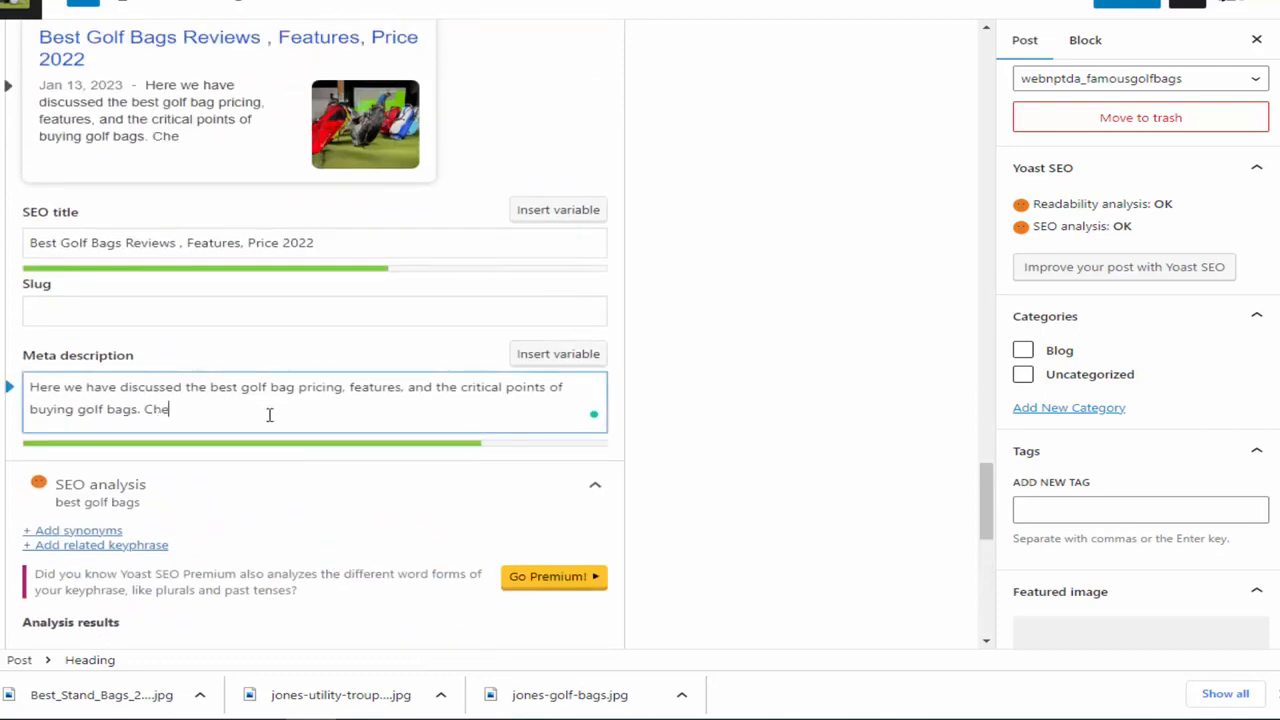
pyautogui.write('ck out our')
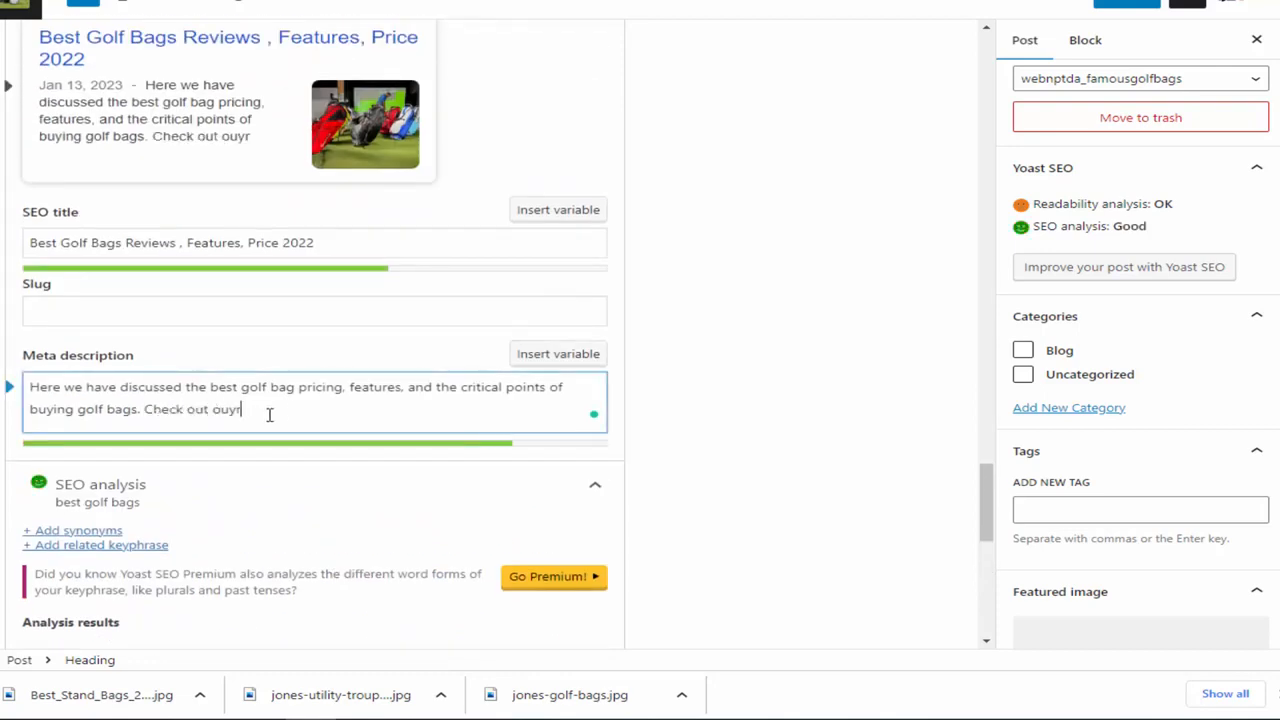
pyautogui.write(' atrticle')
pyautogui.scroll(-5, 270, 413)
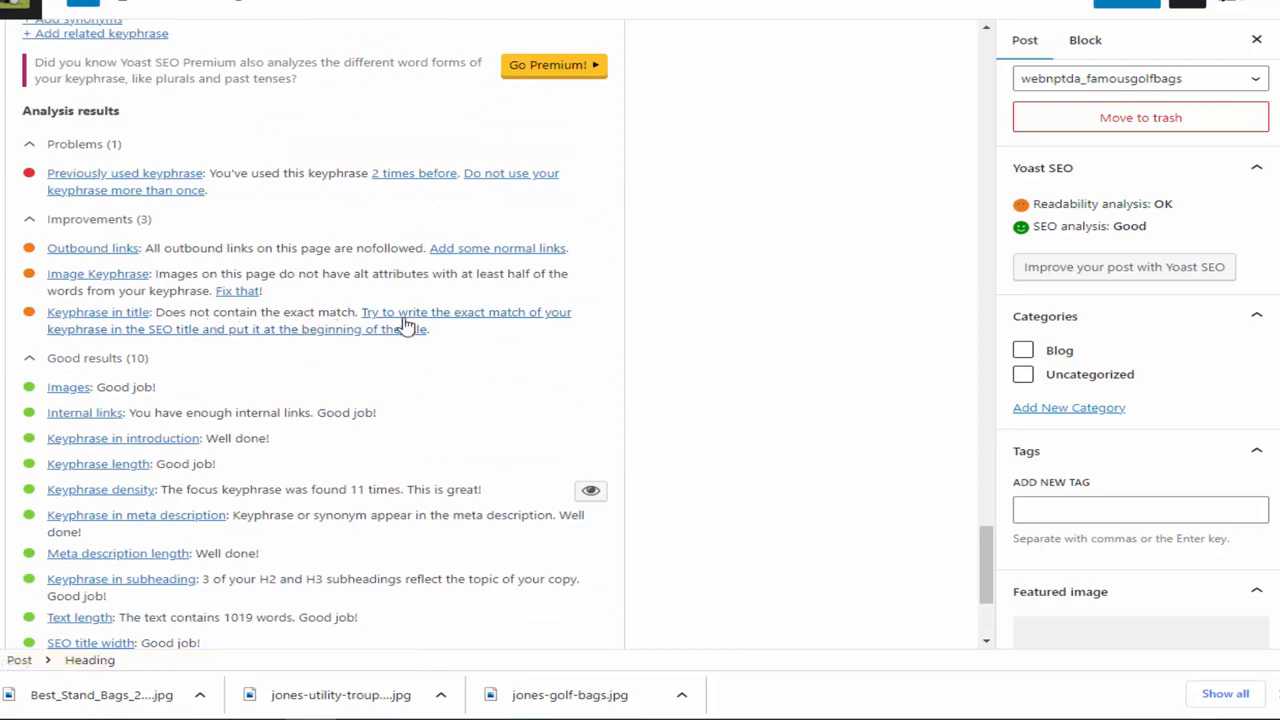
pyautogui.scroll(3, 371, 323)
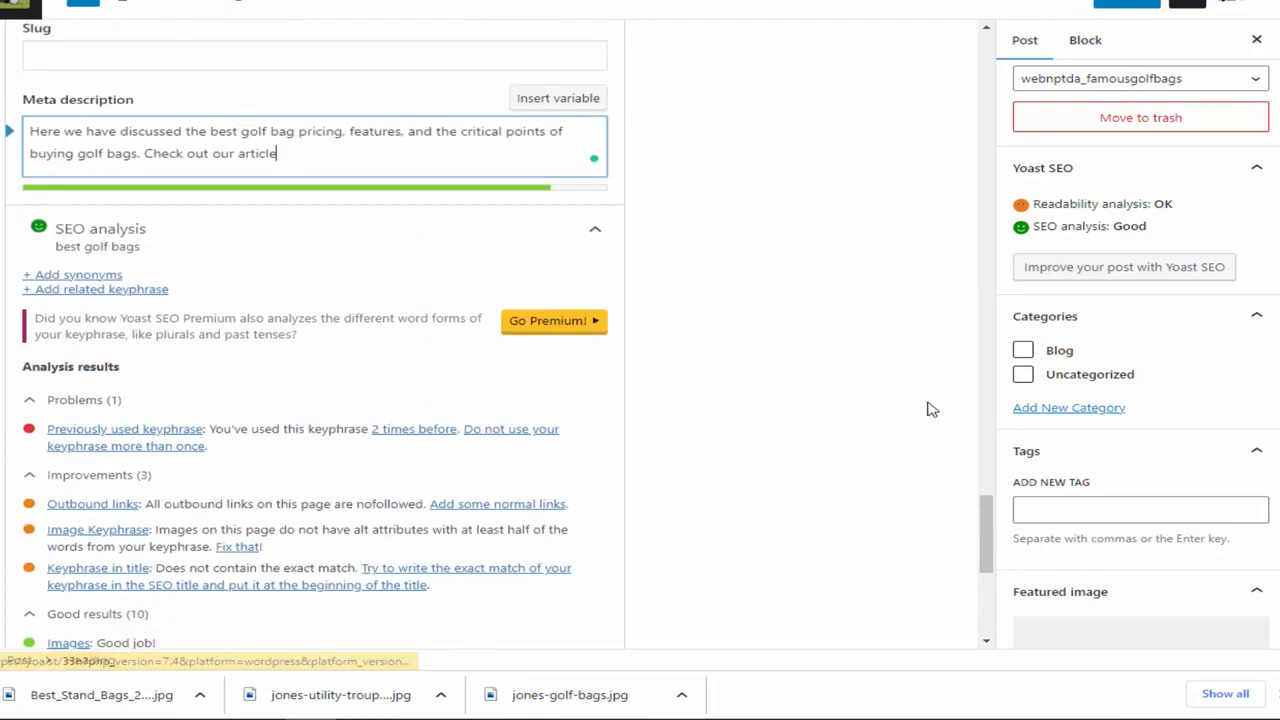
pyautogui.moveTo(988, 515); pyautogui.dragTo(975, 62)
pyautogui.click(135, 89)
pyautogui.hotkey('ctrl', 'a')
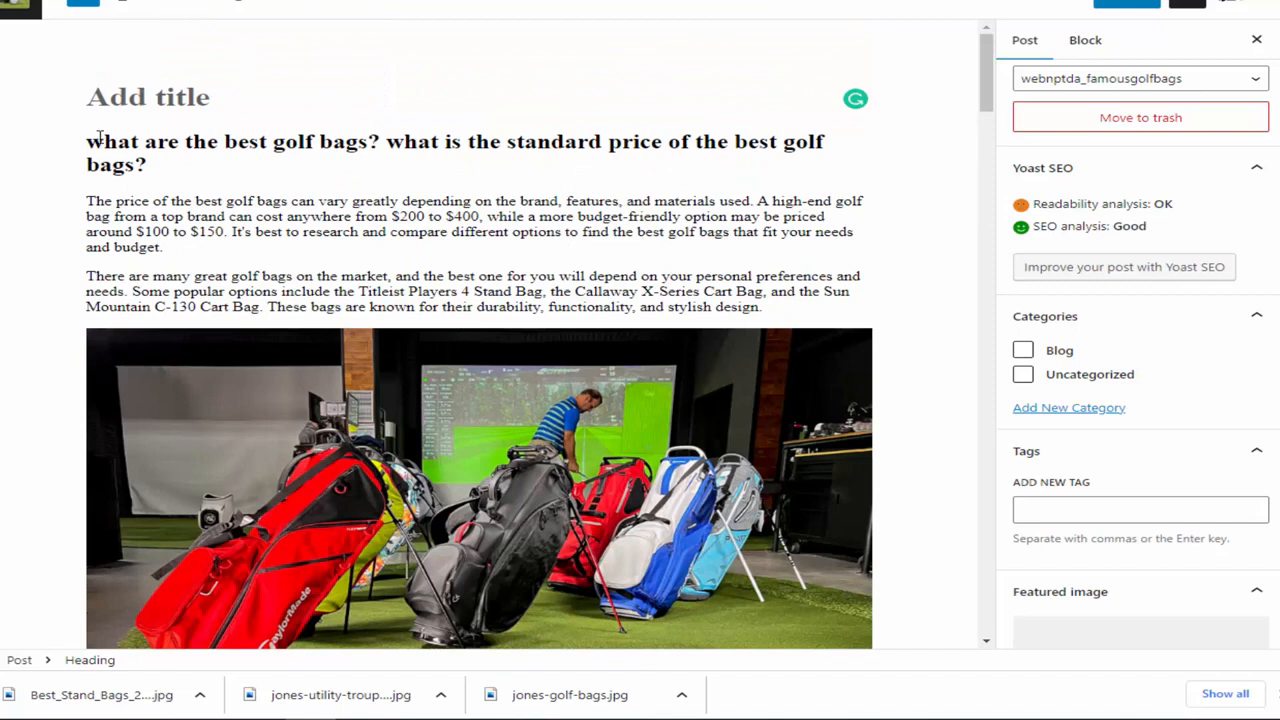
pyautogui.click(147, 99)
pyautogui.write('LET')
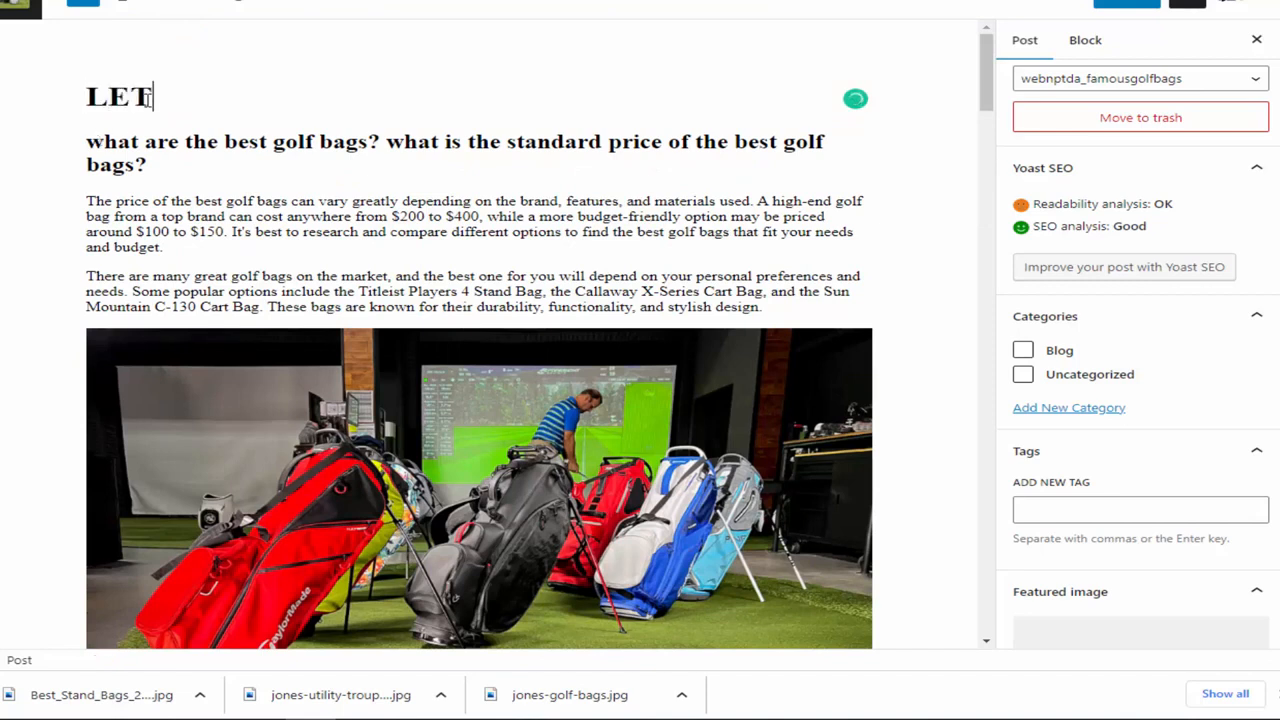
pyautogui.press('BackSpace')
pyautogui.press('BackSpace')
pyautogui.write('ets')
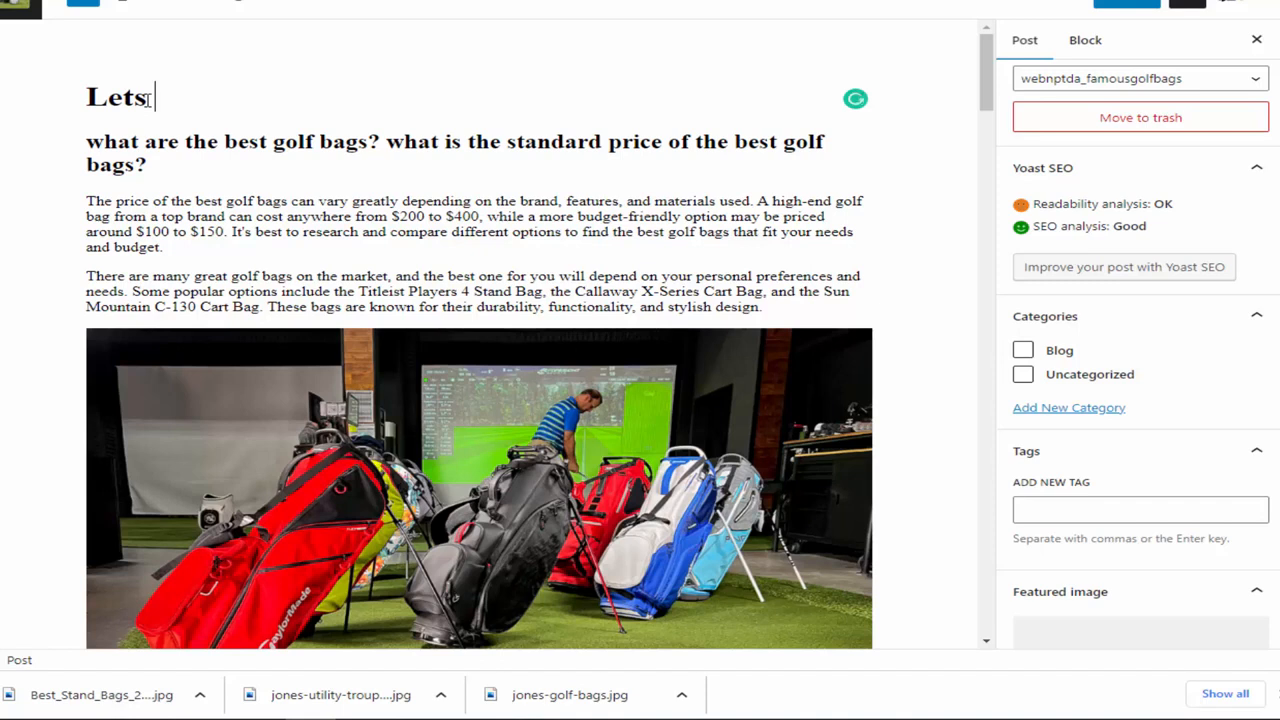
pyautogui.write(' ha')
pyautogui.press('BackSpace')
pyautogui.press('BackSpace')
pyautogui.press('BackSpace')
# Step: Copy the post's first heading and ask ChatGPT to "write a blog title on" that quoted heading
pyautogui.tripleClick(152, 168)
pyautogui.hotkey('ctrl', 'c')
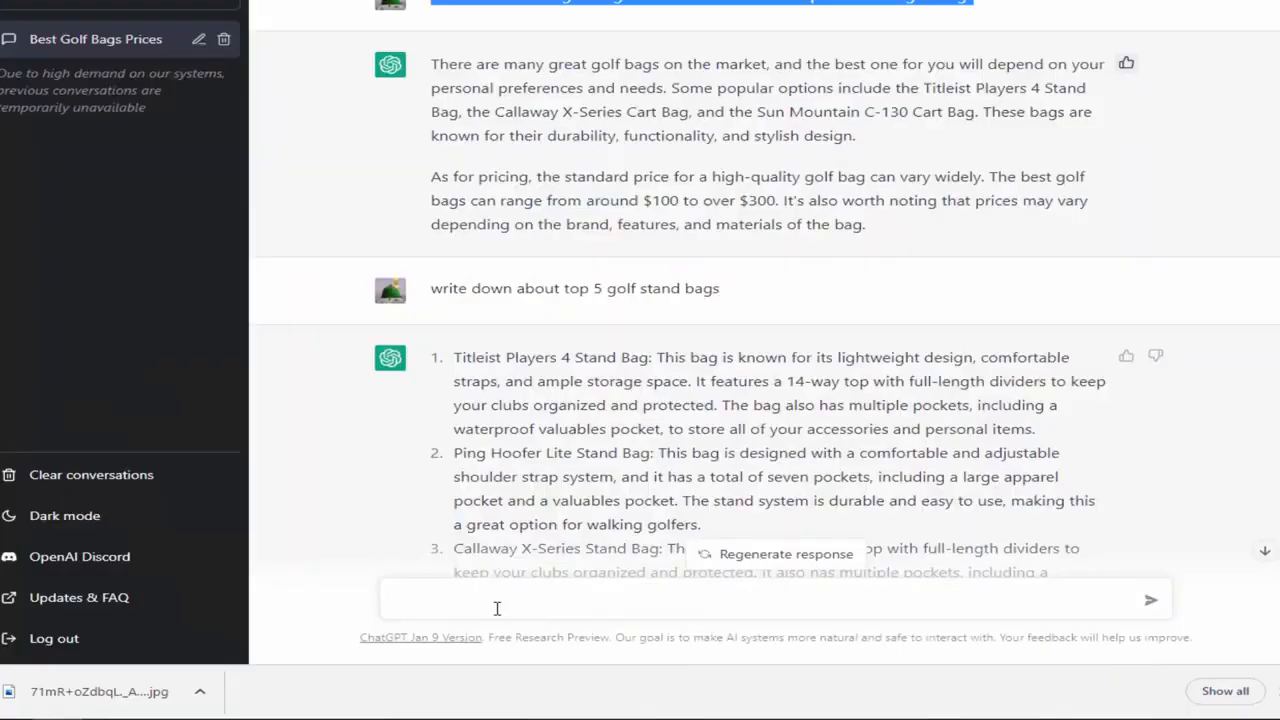
pyautogui.click(497, 608)
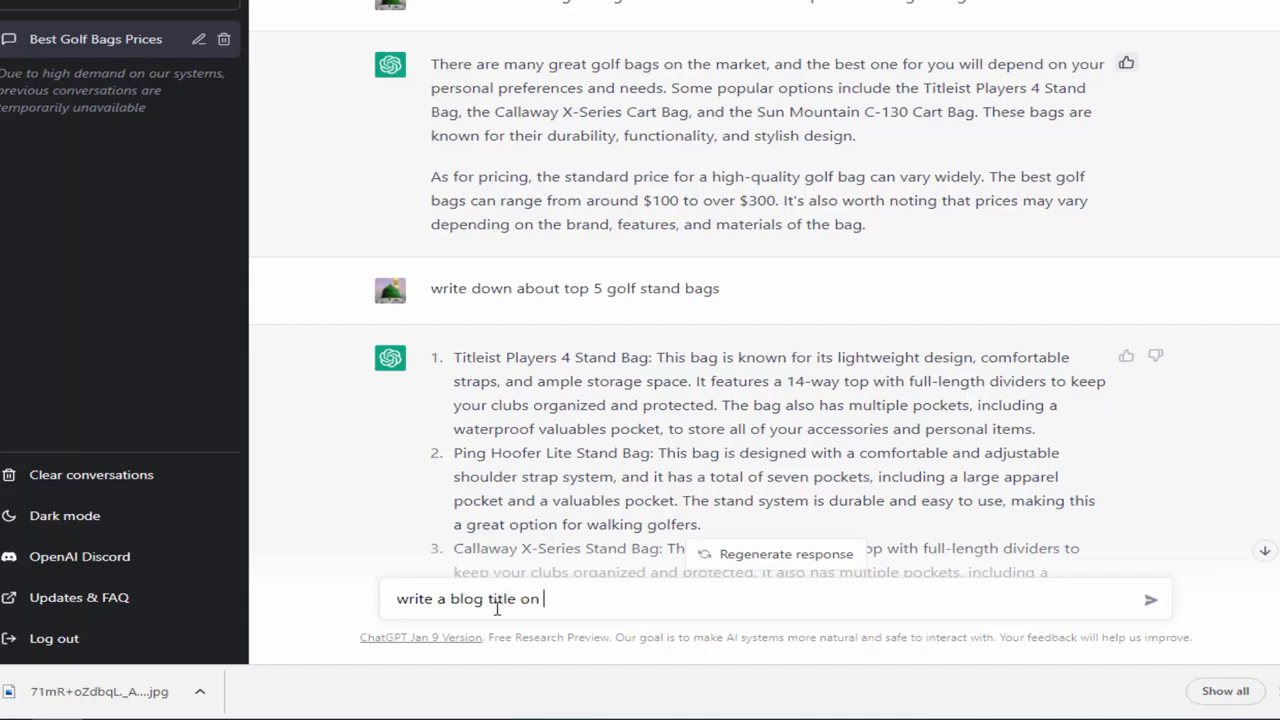
pyautogui.write('write a blog title on "')
pyautogui.hotkey('ctrl', 'v')
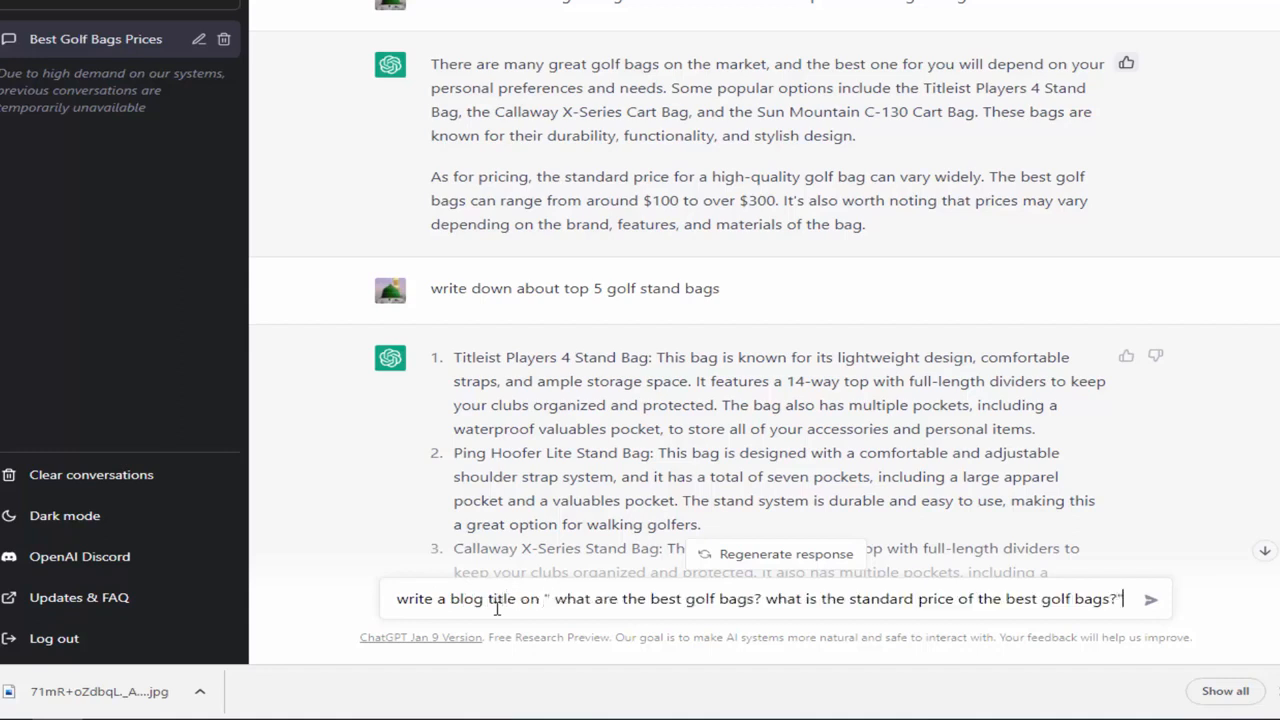
pyautogui.press('Return')
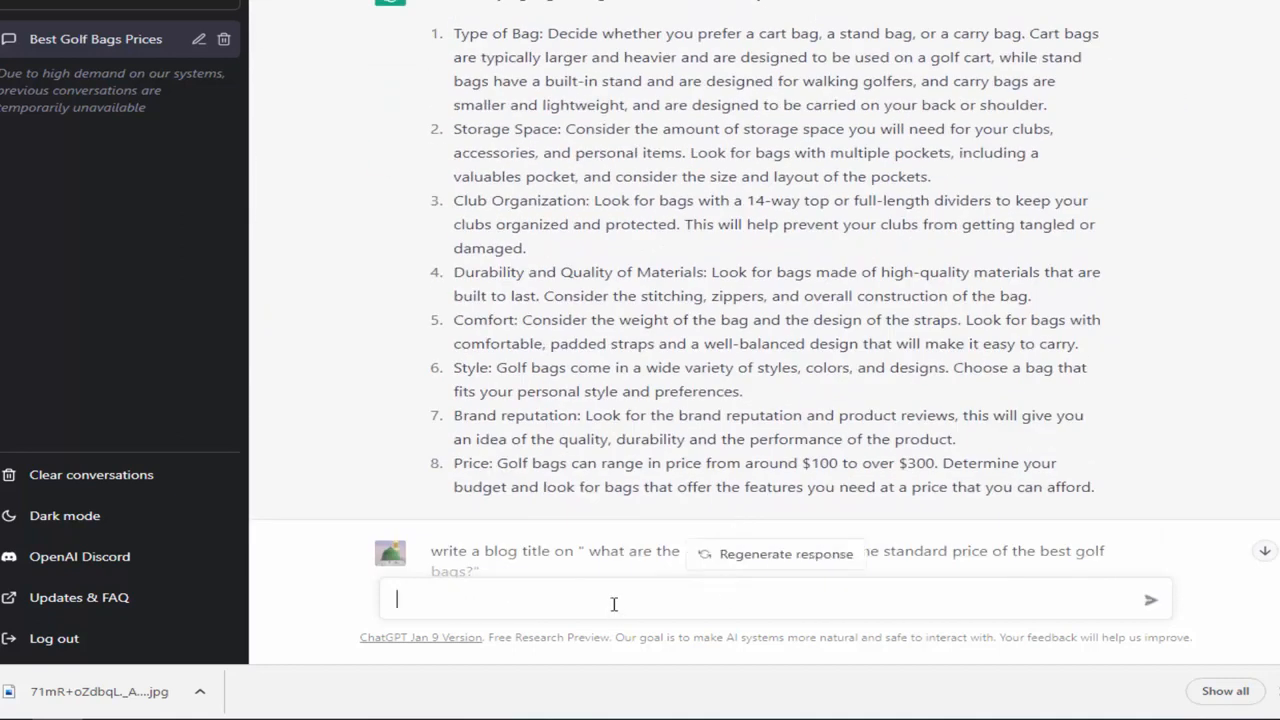
# Step: Copy the blog title ChatGPT generated and return to the title field of the WordPress post
pyautogui.scroll(-2, 880, 560)
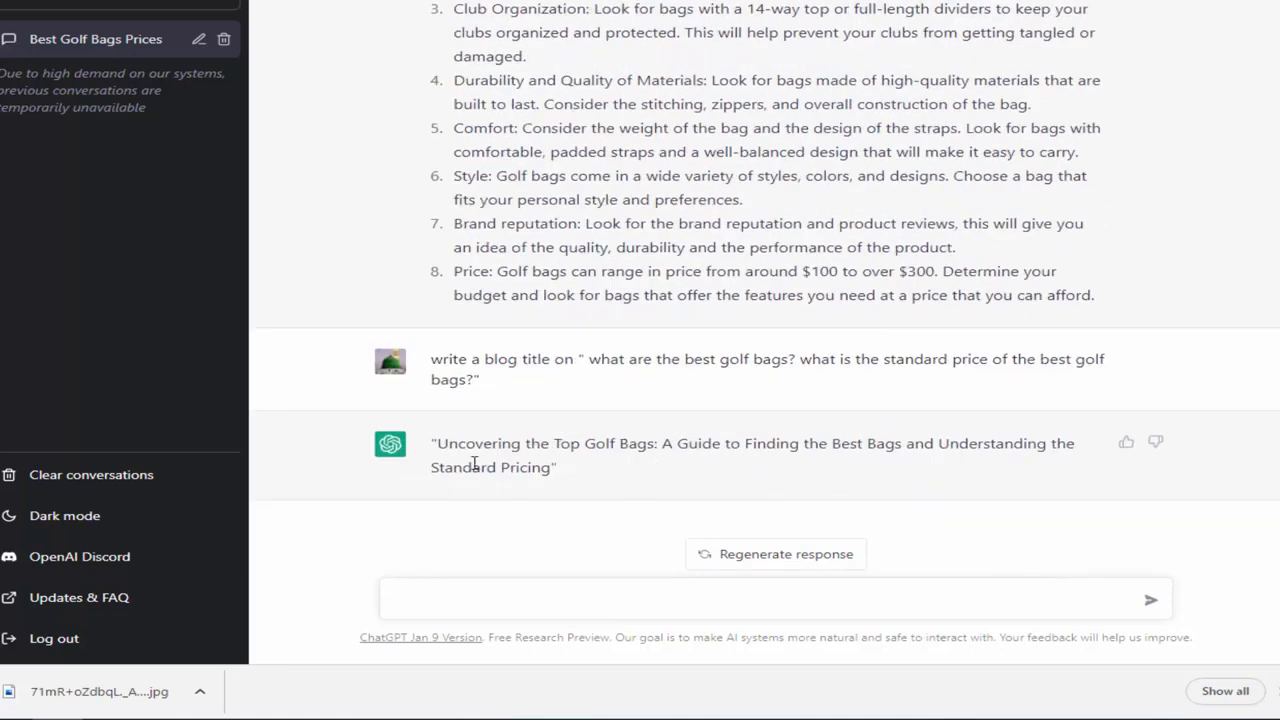
pyautogui.moveTo(431, 445); pyautogui.dragTo(551, 478)
pyautogui.hotkey('ctrl', 'c')
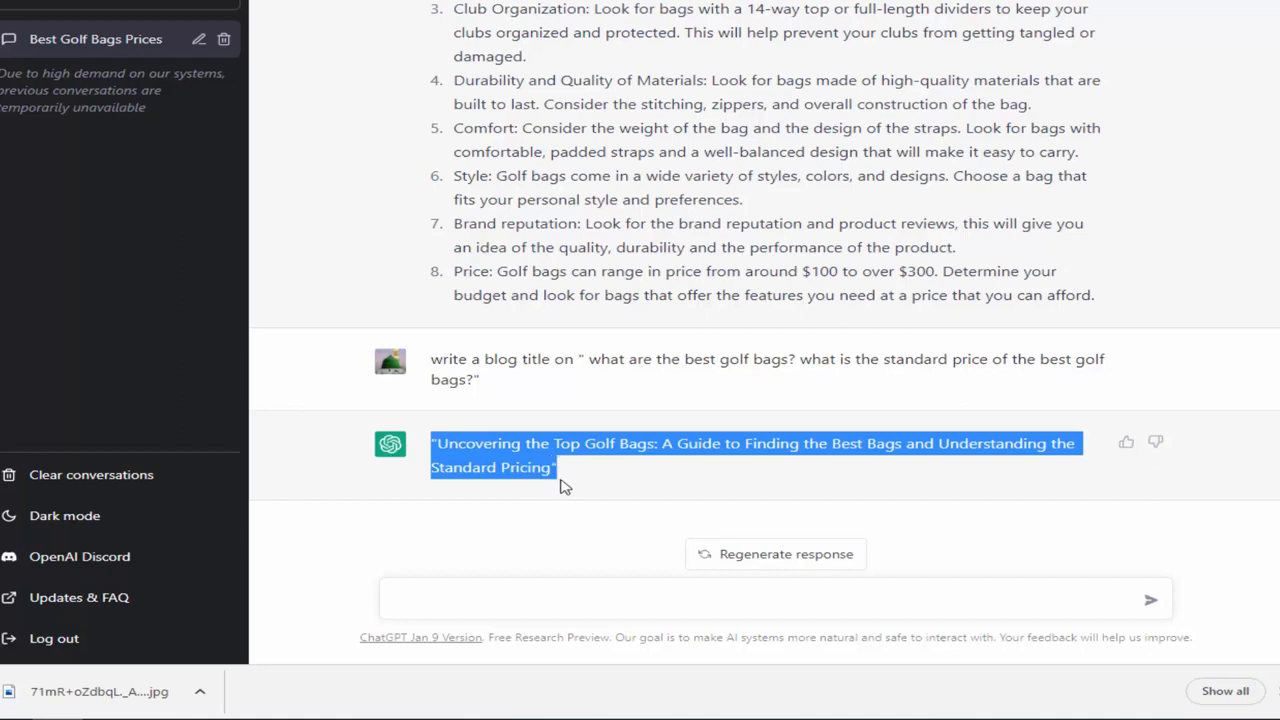
pyautogui.click(314, 719)
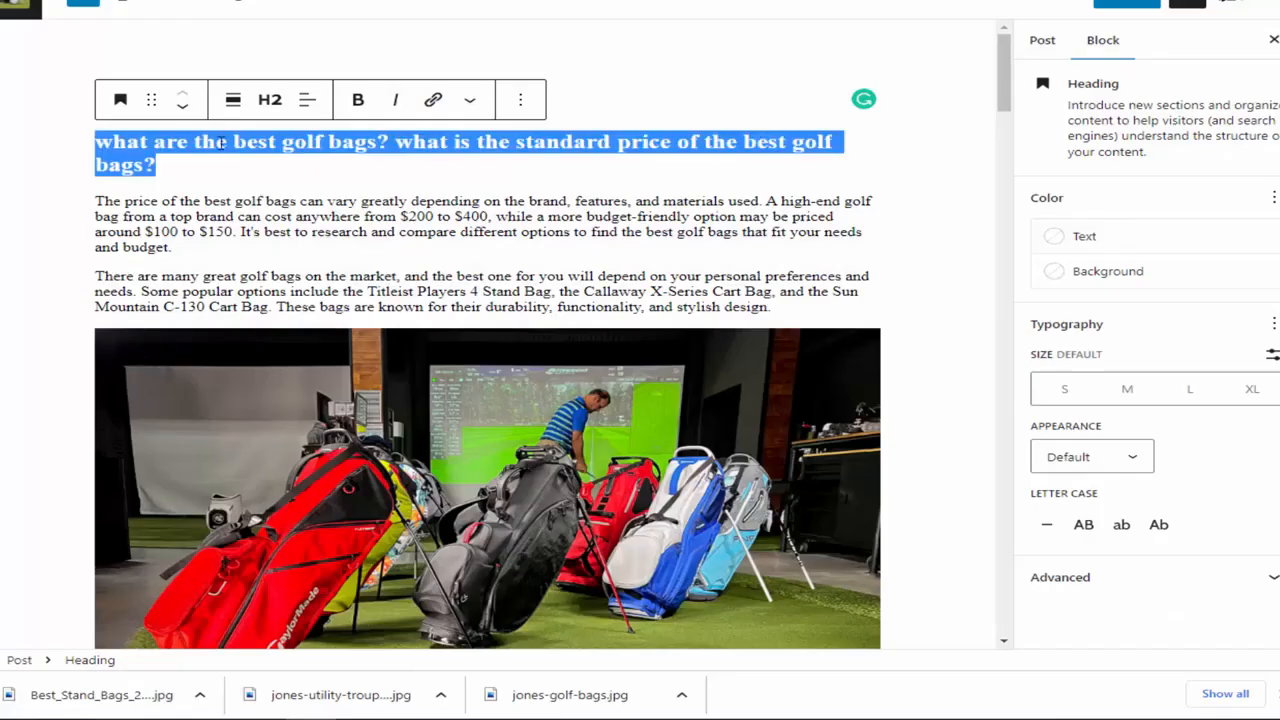
pyautogui.click(217, 61)
pyautogui.click(129, 88)
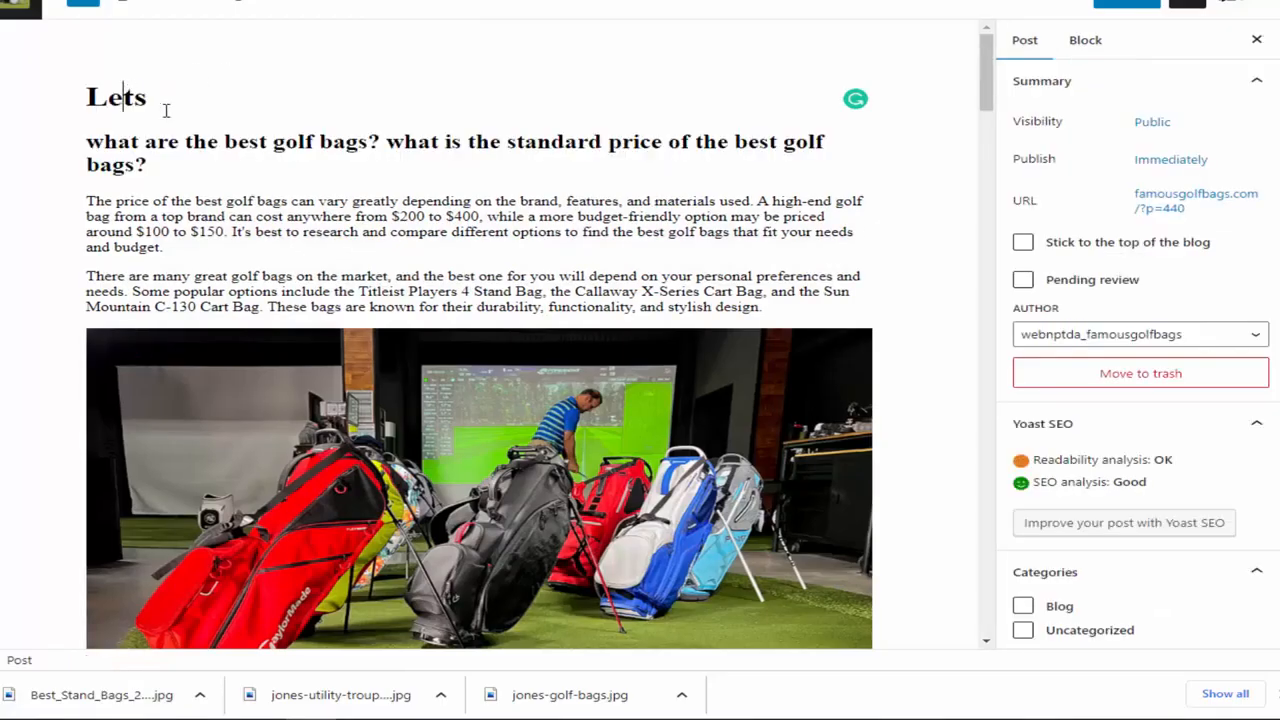
pyautogui.moveTo(164, 104); pyautogui.dragTo(79, 106)
pyautogui.hotkey('ctrl', 'a')
pyautogui.press('BackSpace')
pyautogui.press('BackSpace')
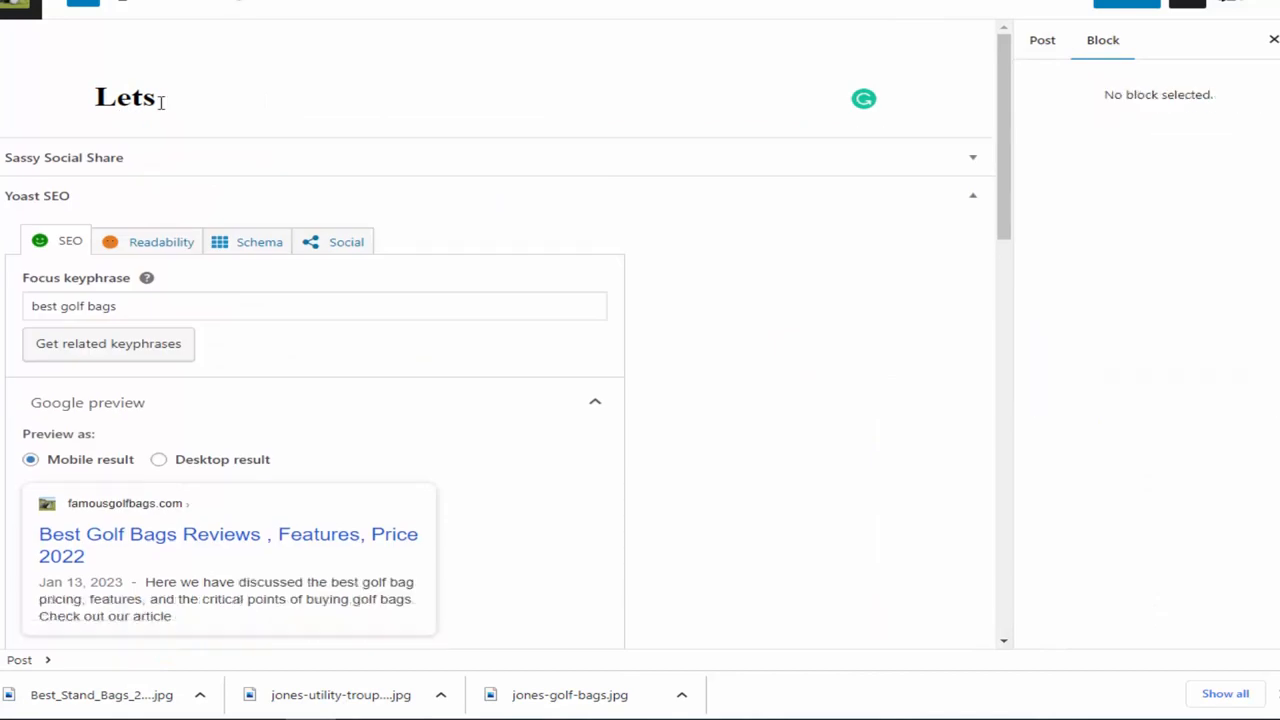
pyautogui.click(243, 163)
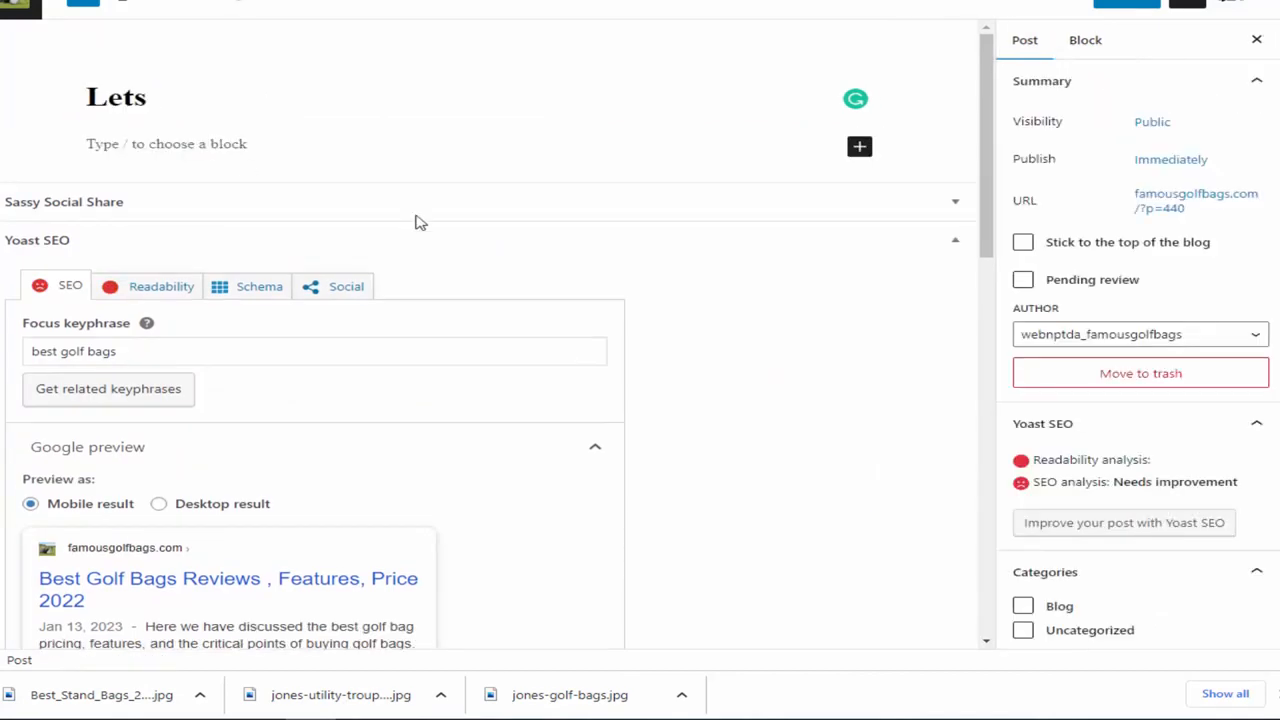
pyautogui.hotkey('ctrl', 'z')
pyautogui.scroll(15, 435, 270)
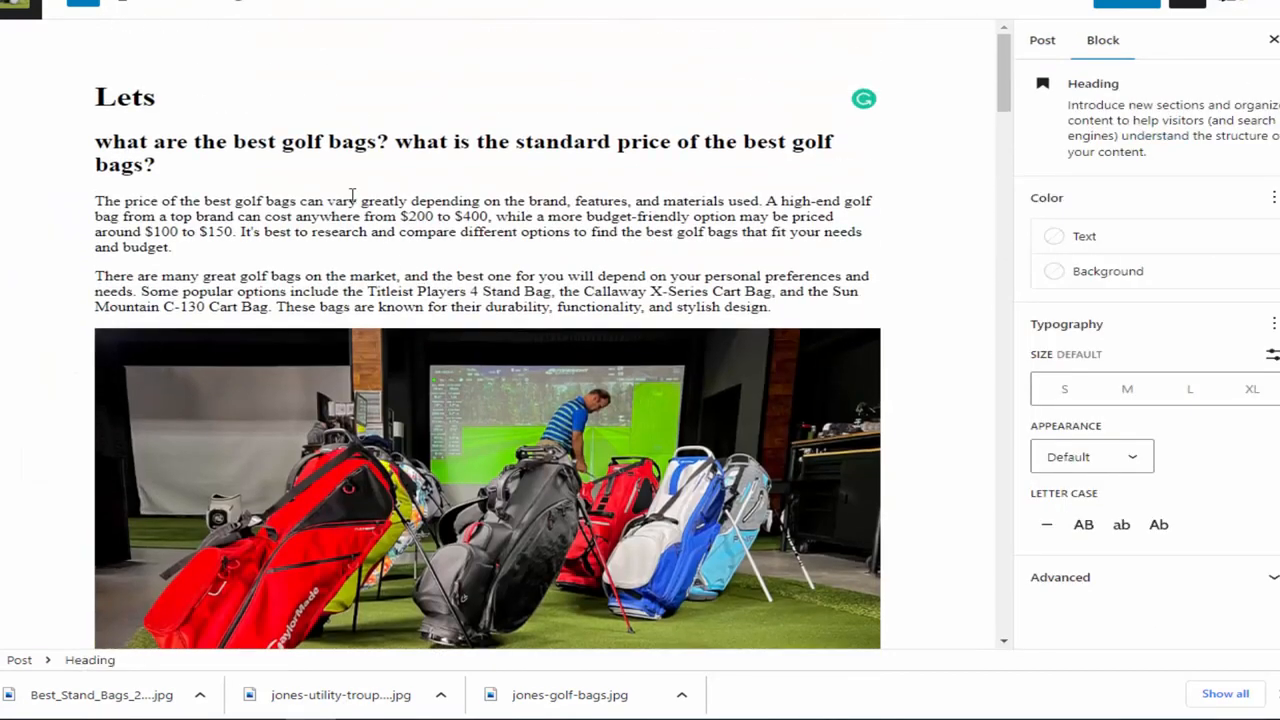
# Step: Replace the post title with the copied "Uncovering the Top Golf Bags: A Guide to Finding the Best Bags and Understanding the Standard Pricing", without quotation marks
pyautogui.moveTo(173, 96); pyautogui.dragTo(91, 96)
pyautogui.hotkey('ctrl', 'v')
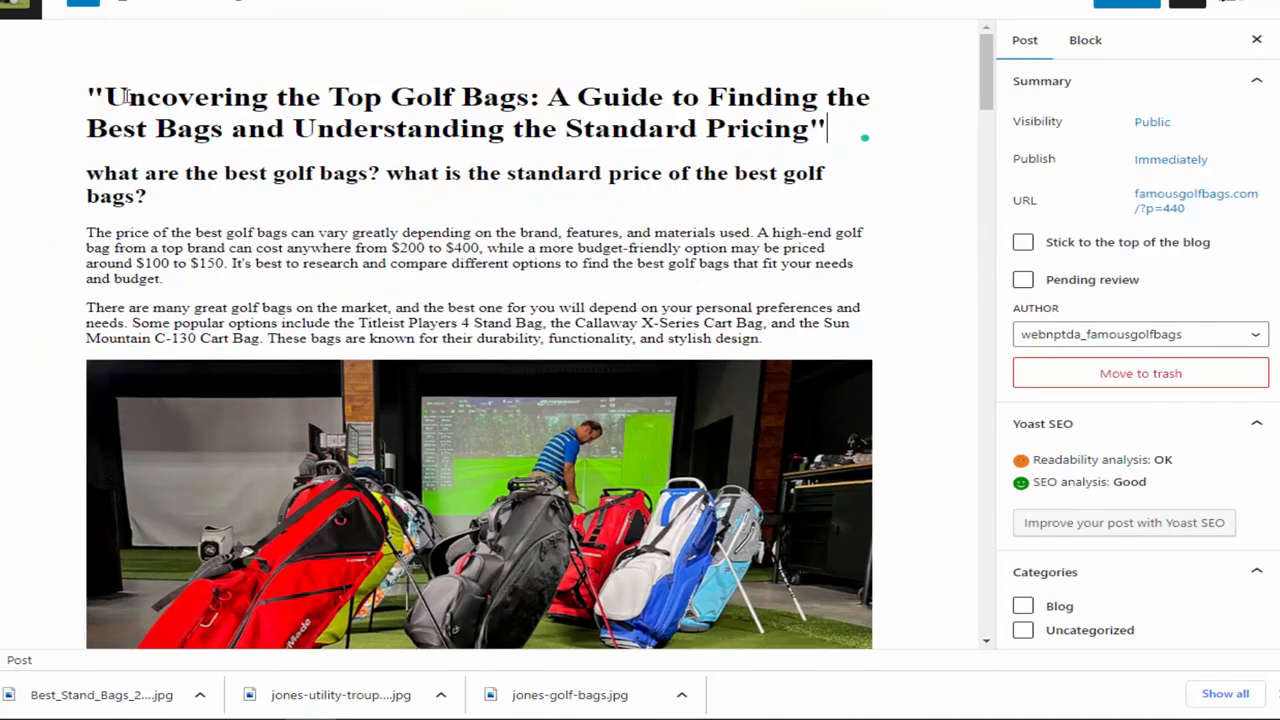
pyautogui.press('BackSpace')
pyautogui.click(818, 130)
pyautogui.press('BackSpace')
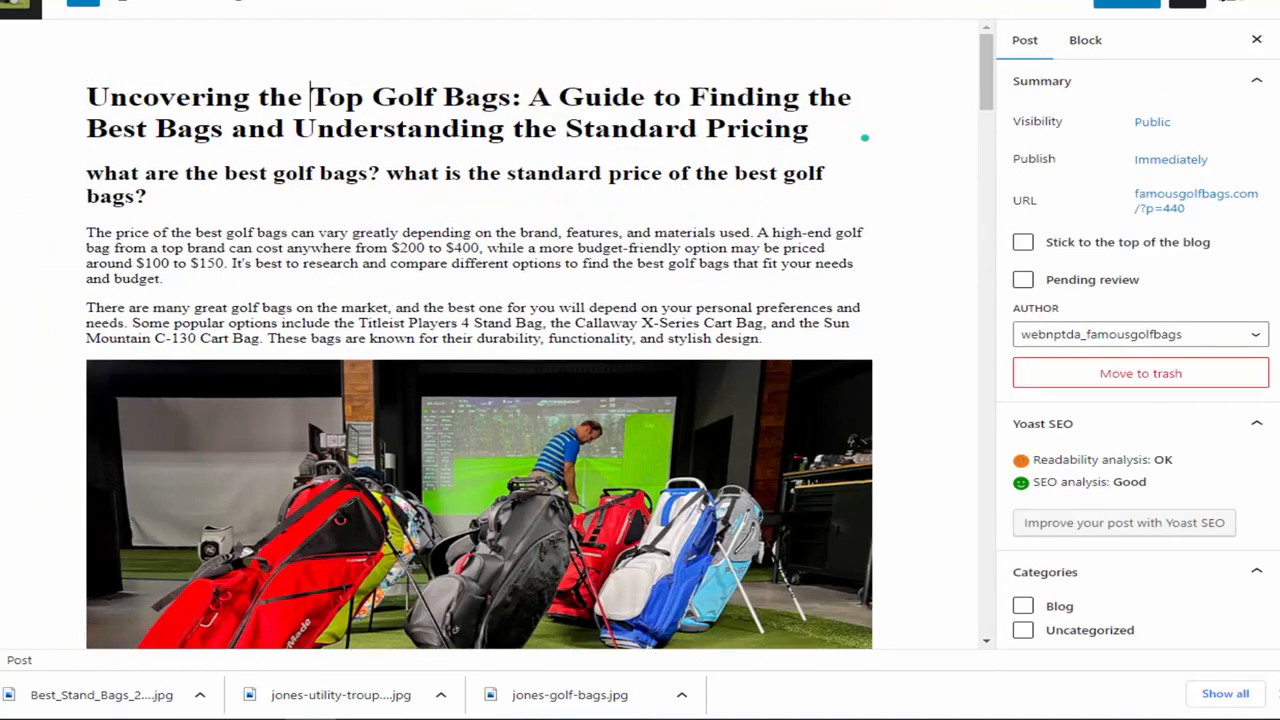
# Step: Insert "Golf" into the post title so that it contains "Best Golf Bags"
pyautogui.moveTo(310, 97); pyautogui.dragTo(362, 99)
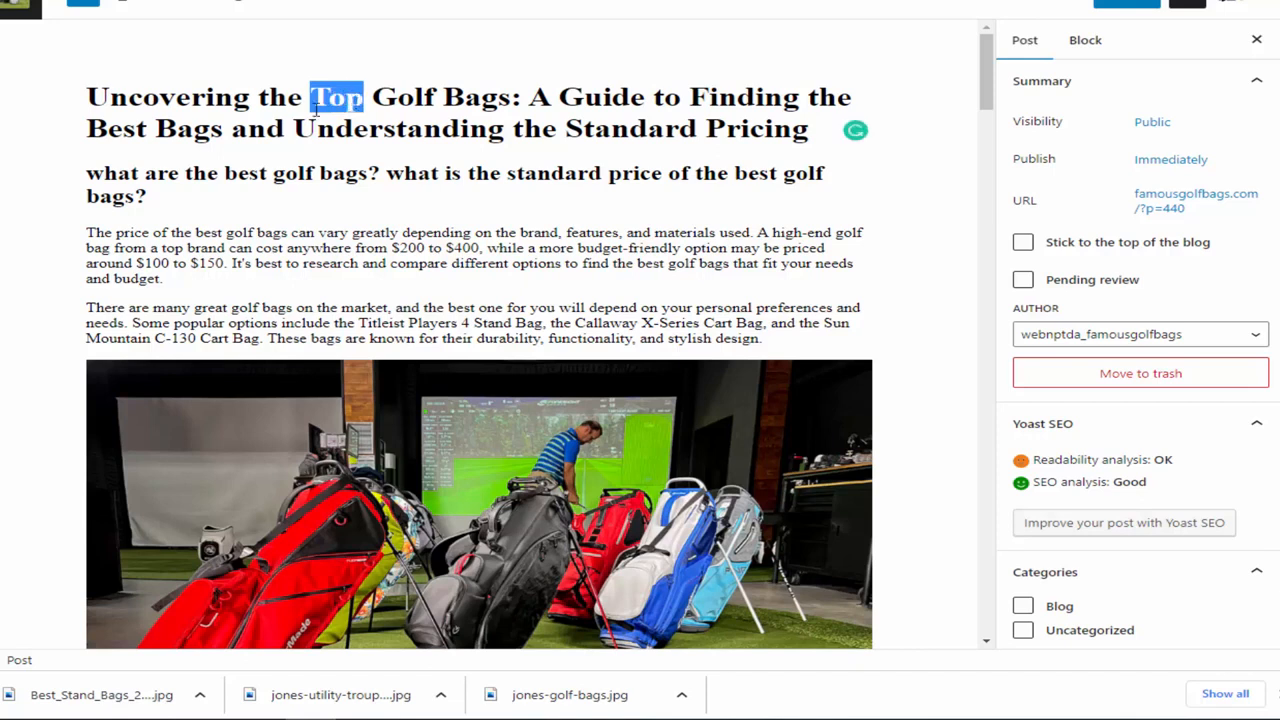
pyautogui.click(157, 122)
pyautogui.write('Golf')
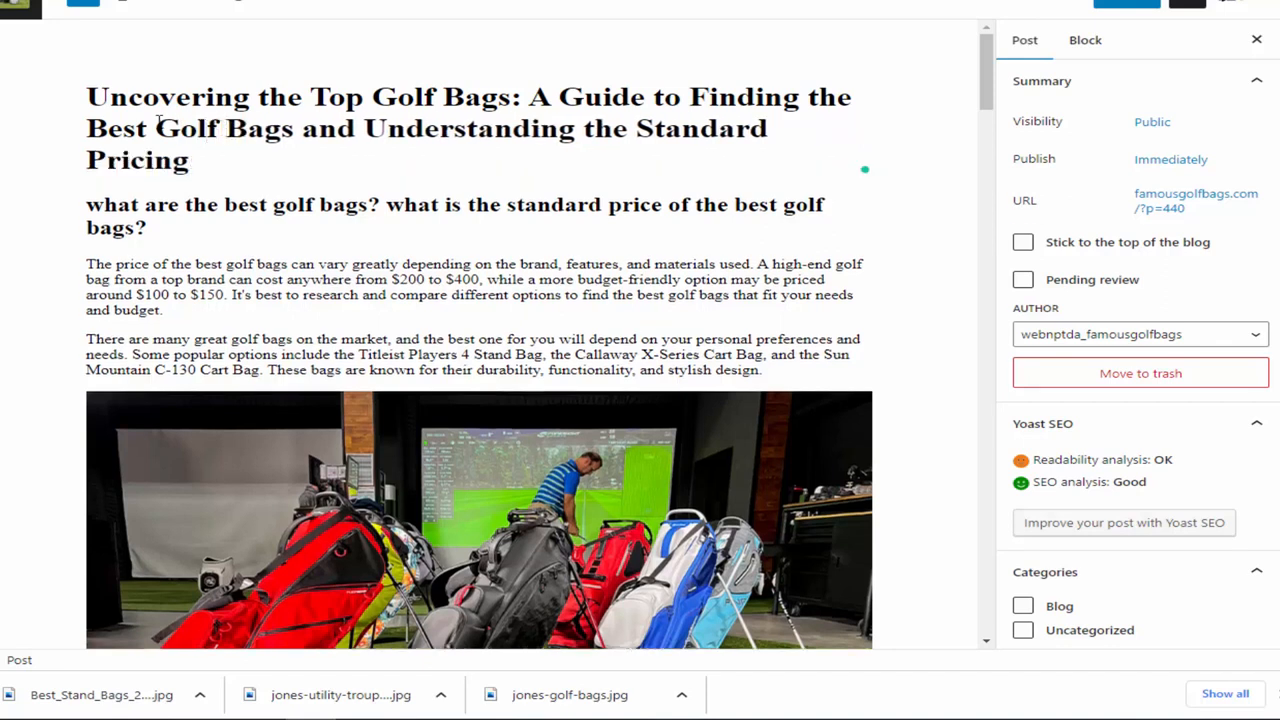
# Step: Capitalize the first word of the opening heading, so it starts with "What are the best golf bags?"
pyautogui.click(103, 205)
pyautogui.press('BackSpace')
pyautogui.write('W')
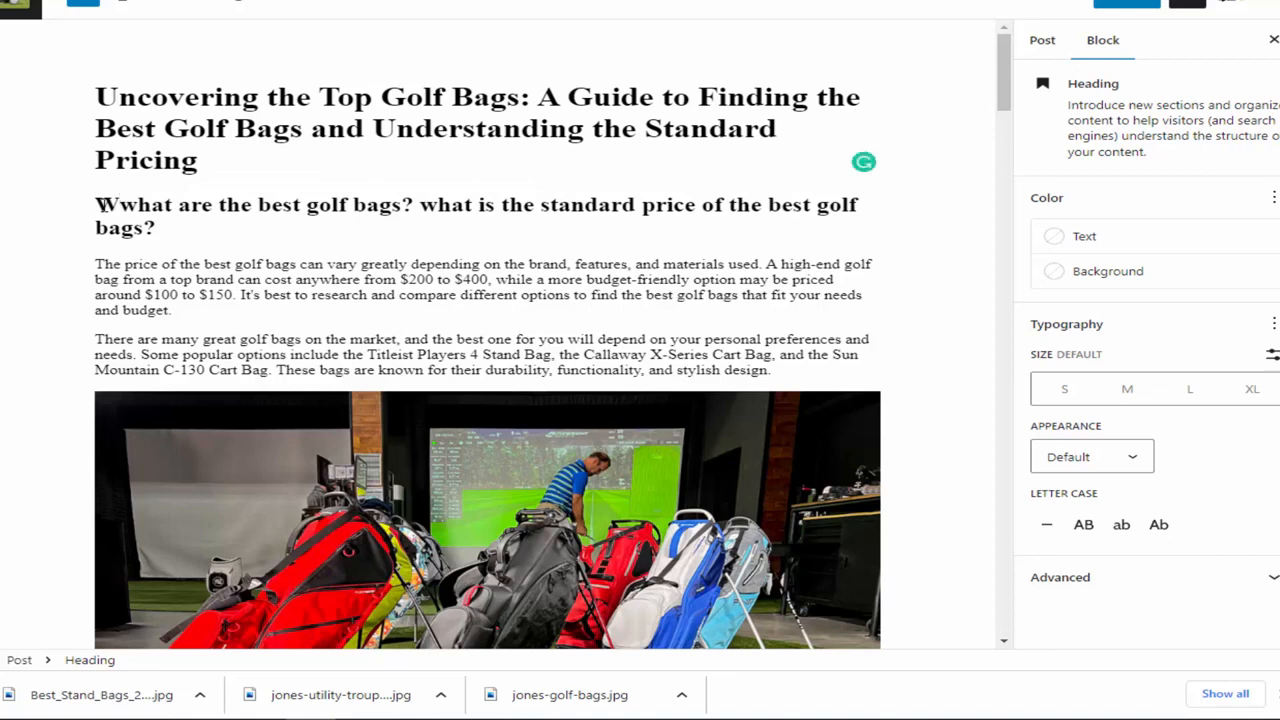
# Step: Change the opening "What are the best golf bags?" heading to level H1
pyautogui.moveTo(161, 227); pyautogui.dragTo(93, 205)
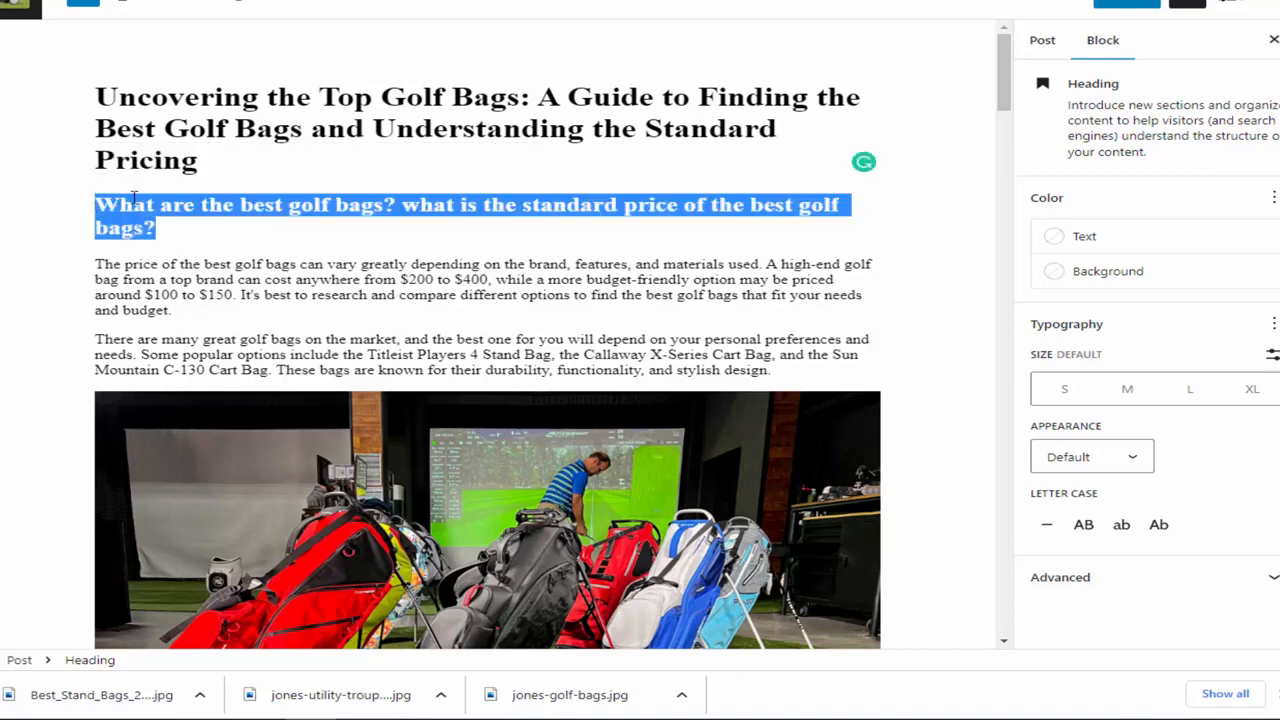
pyautogui.scroll(-1, 434, 367)
pyautogui.scroll(-2, 434, 367)
pyautogui.scroll(2, 434, 367)
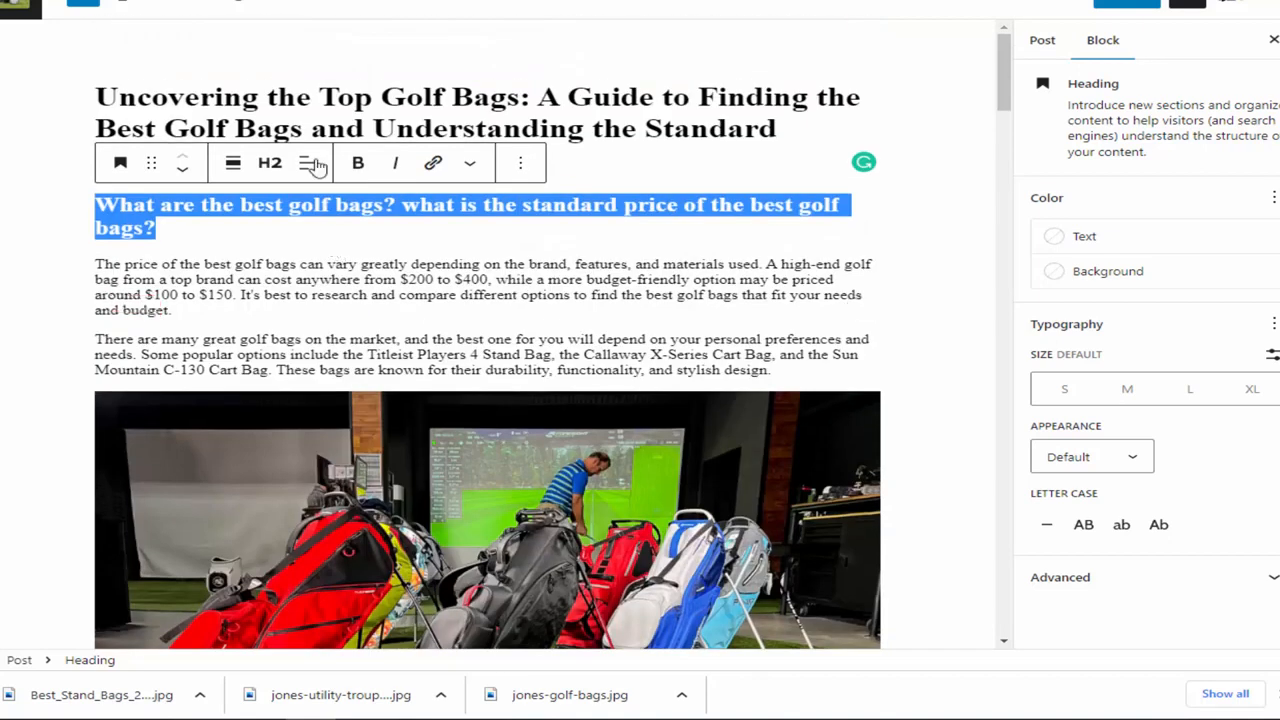
pyautogui.click(270, 162)
pyautogui.click(278, 218)
# Step: Examine the headings down the post and the Yoast SEO analysis results for the keyphrase "best golf bags"
pyautogui.scroll(-7, 653, 188)
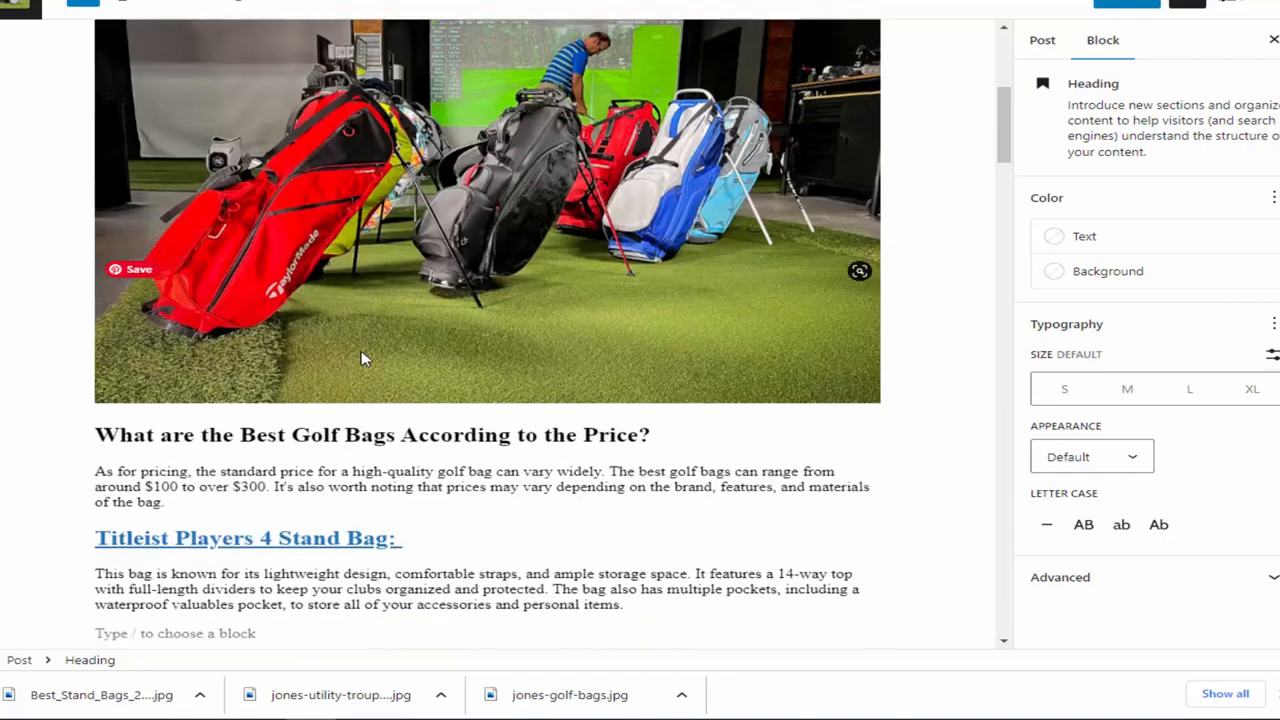
pyautogui.moveTo(655, 188); pyautogui.dragTo(135, 166)
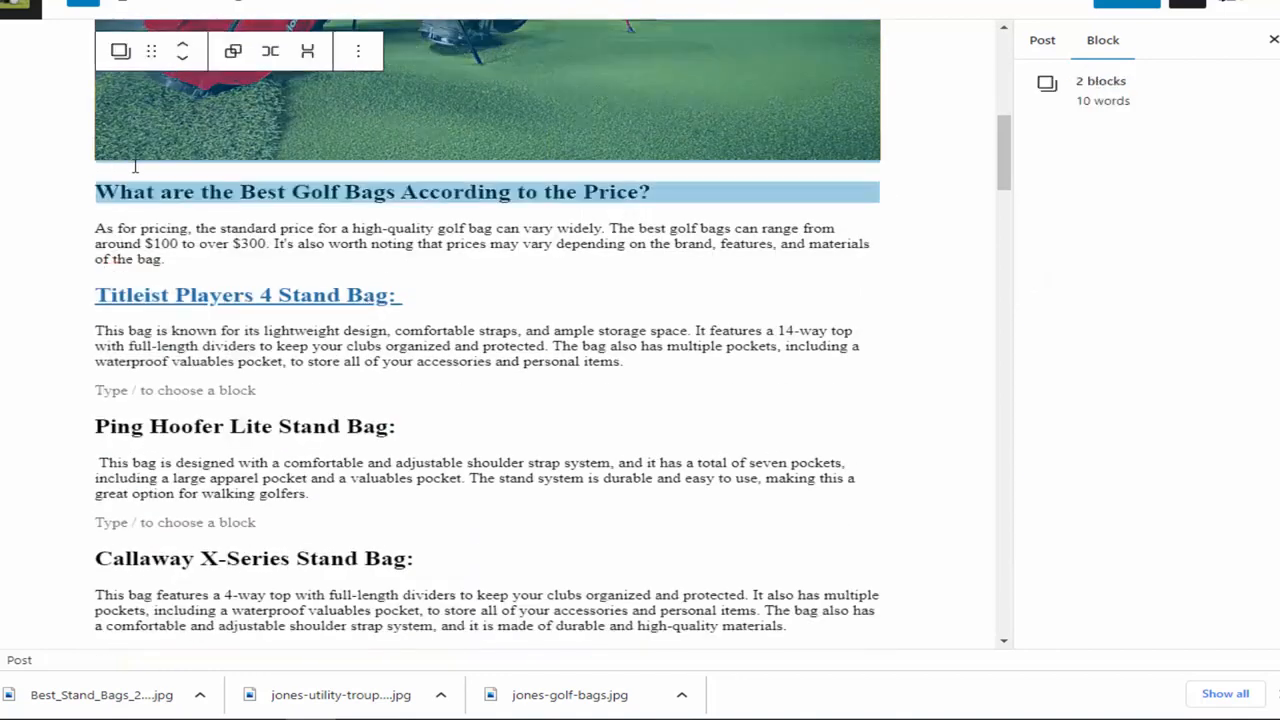
pyautogui.click(220, 185)
pyautogui.moveTo(675, 189); pyautogui.dragTo(107, 183)
pyautogui.scroll(-15, 500, 394)
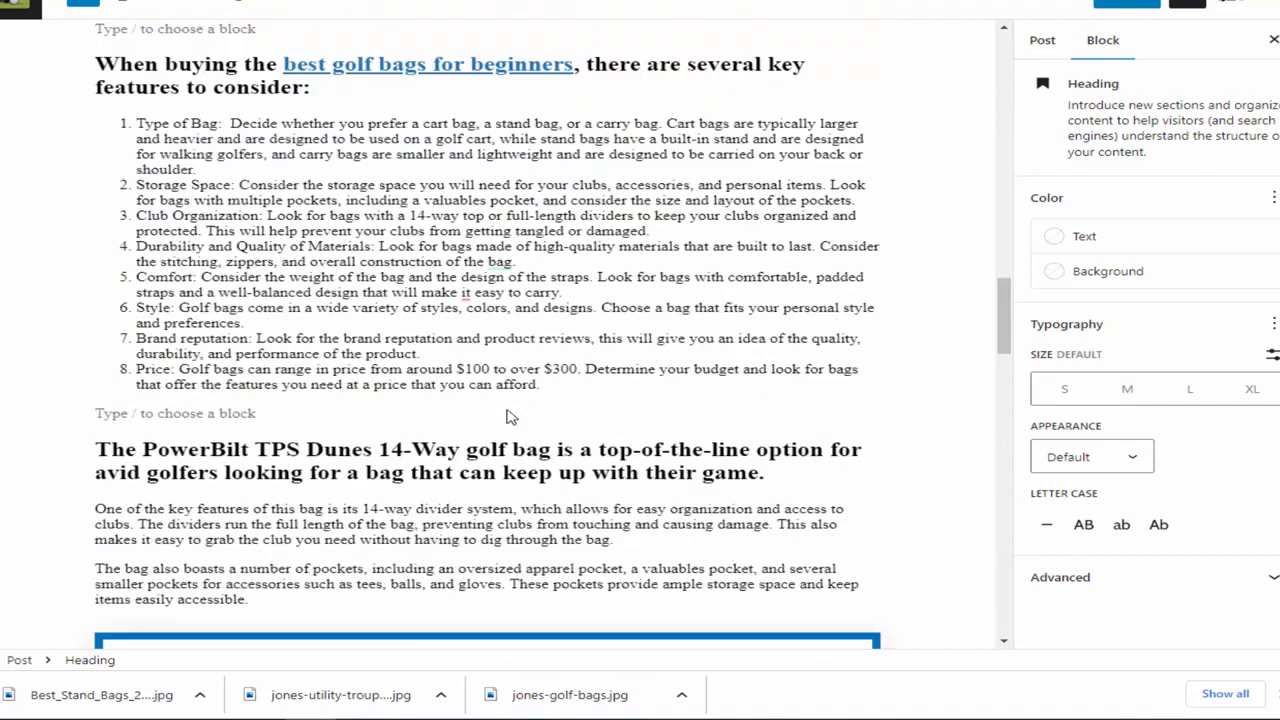
pyautogui.scroll(-4, 508, 410)
pyautogui.scroll(3, 506, 414)
pyautogui.scroll(-7, 504, 430)
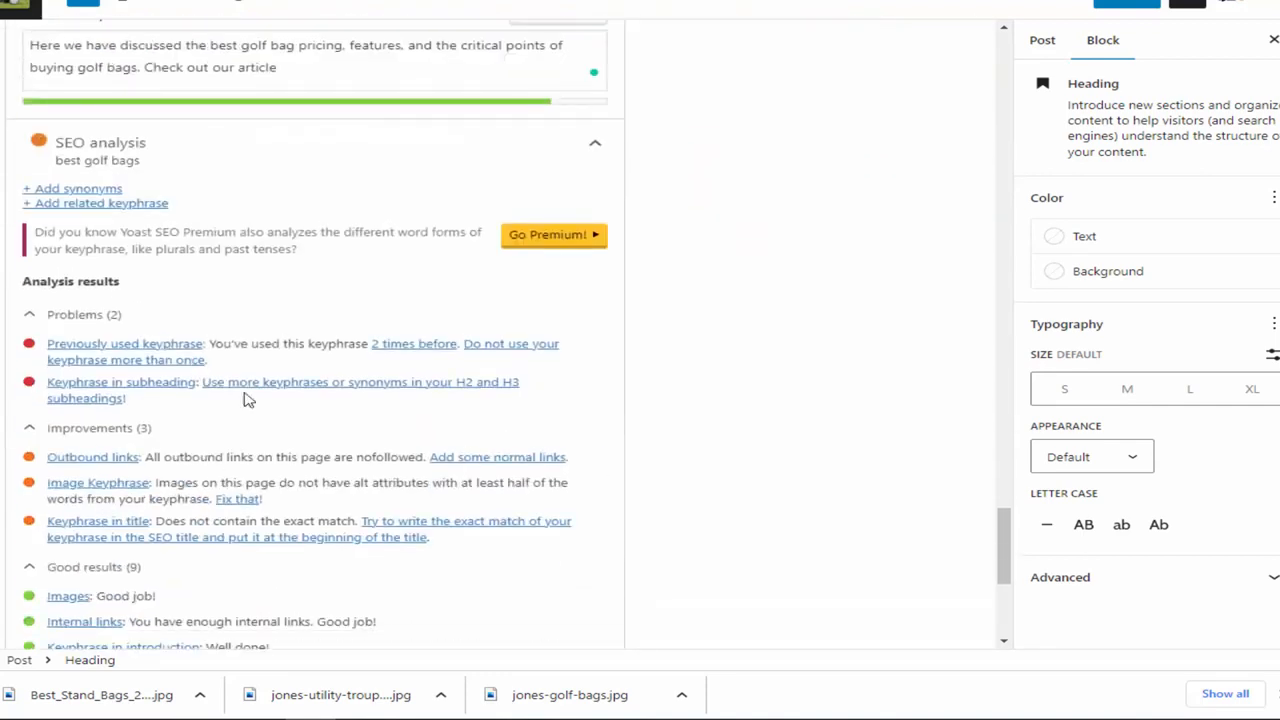
# Step: Look back through the post's subheadings for use of the keyphrase, up to the opening heading
pyautogui.scroll(10, 474, 437)
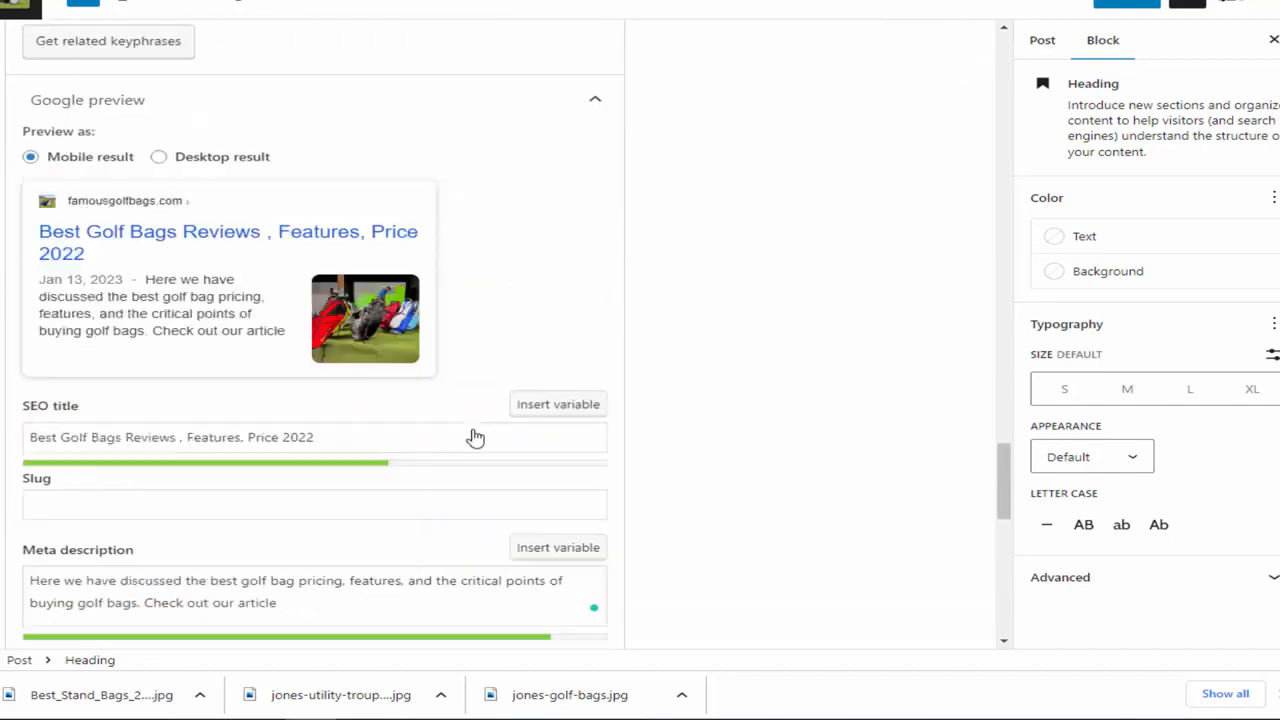
pyautogui.scroll(6, 476, 437)
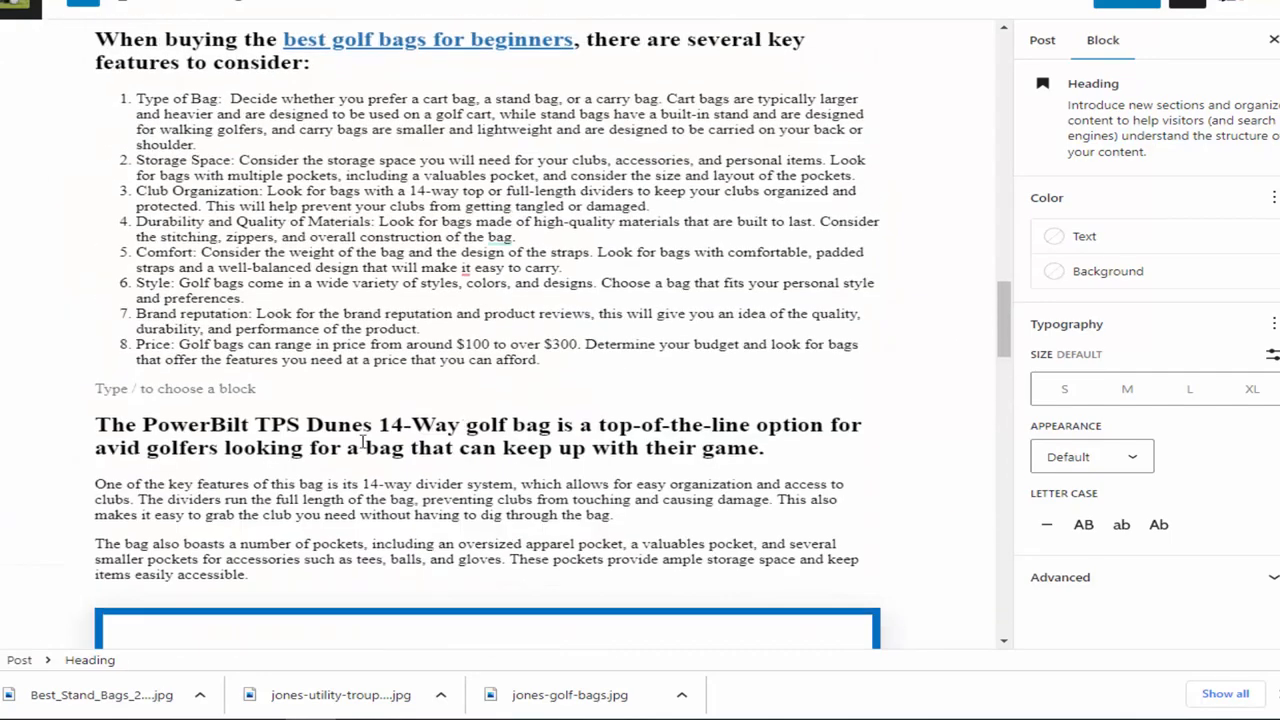
pyautogui.scroll(3, 362, 444)
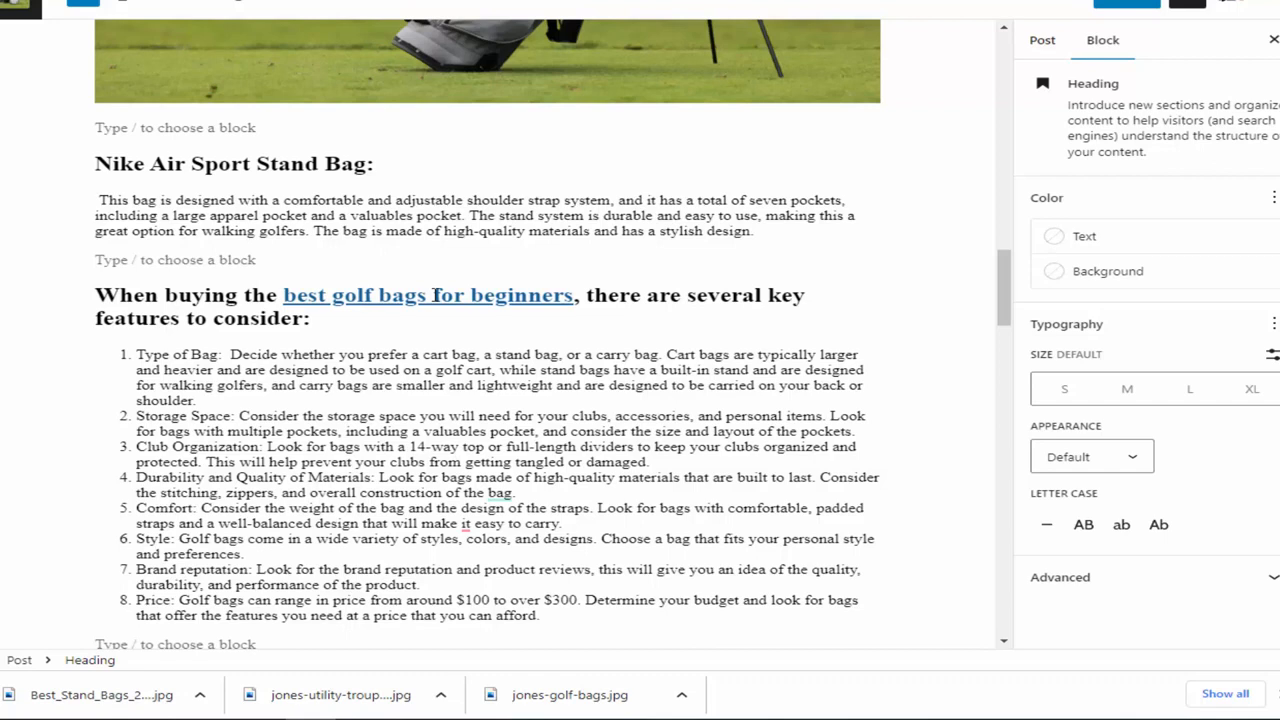
pyautogui.scroll(5, 434, 294)
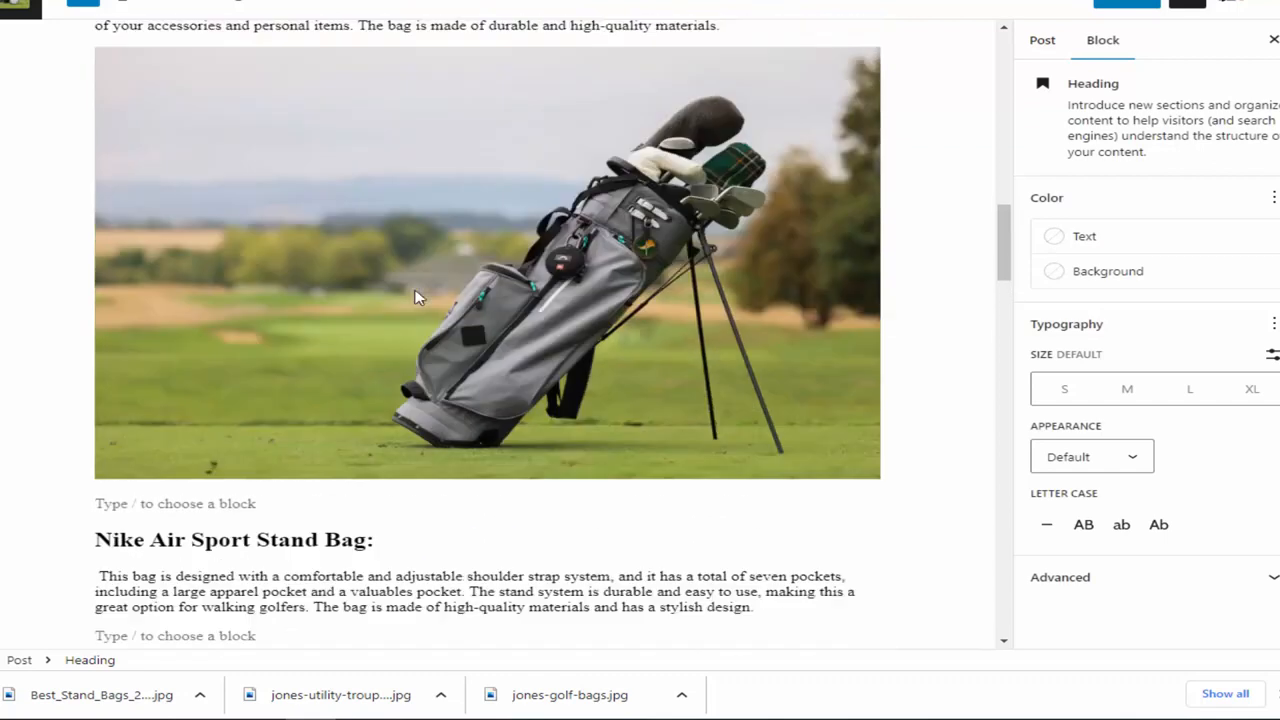
pyautogui.scroll(3, 453, 307)
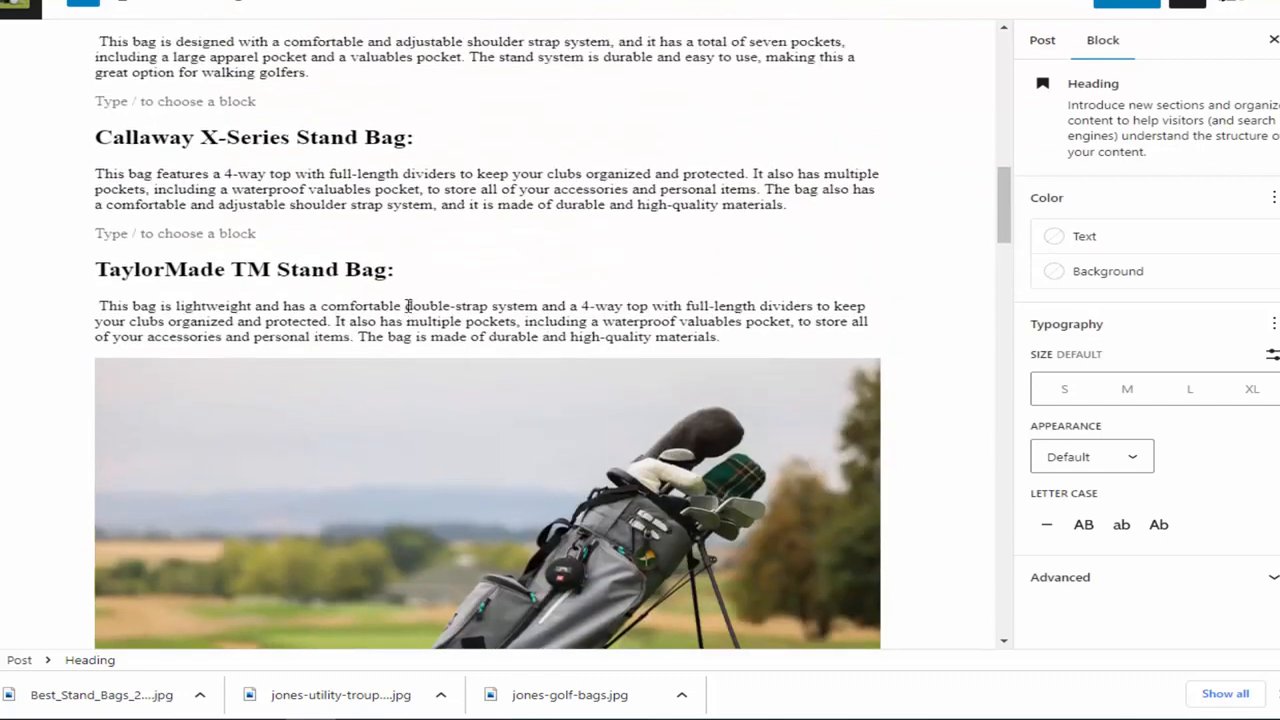
pyautogui.scroll(5, 440, 325)
pyautogui.click(540, 193)
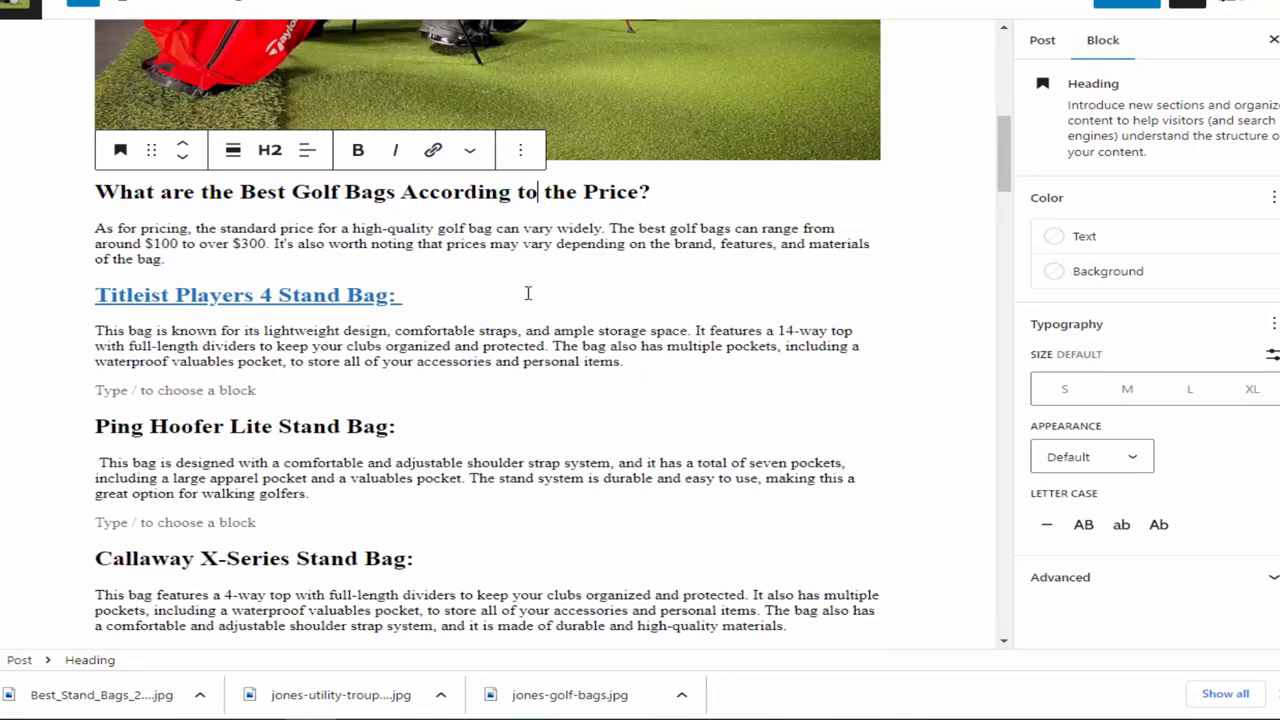
pyautogui.scroll(8, 528, 293)
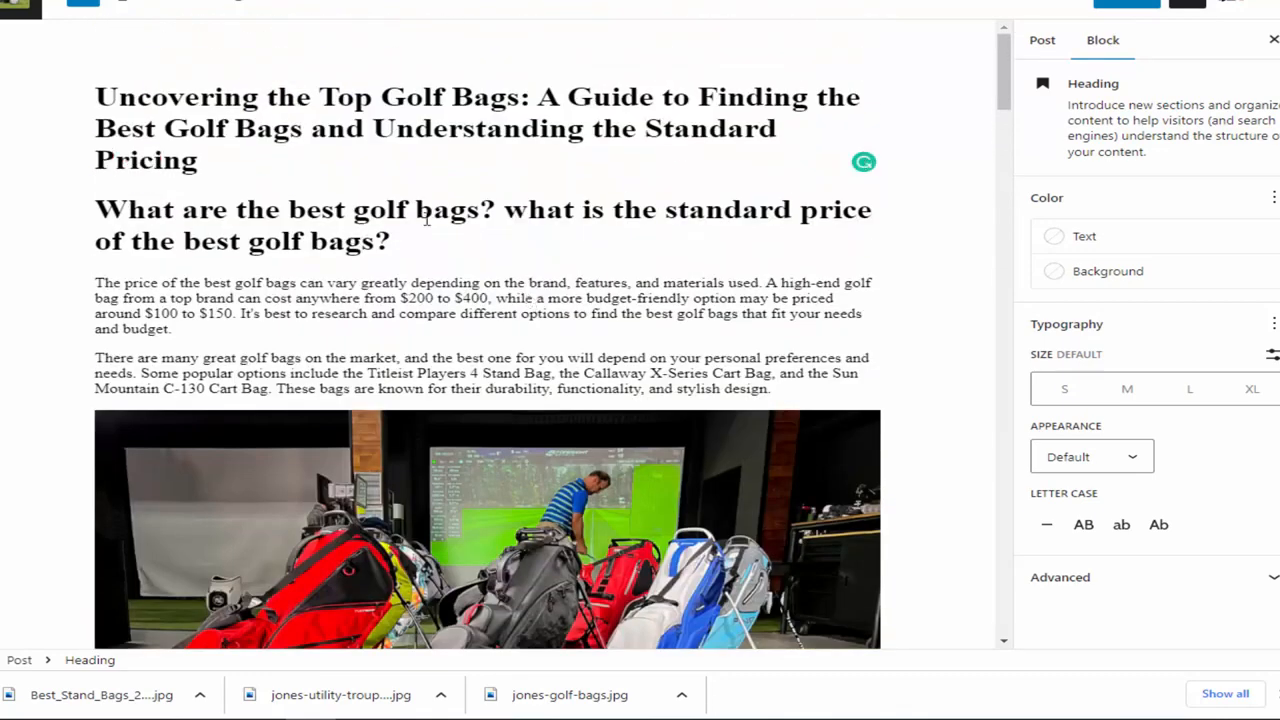